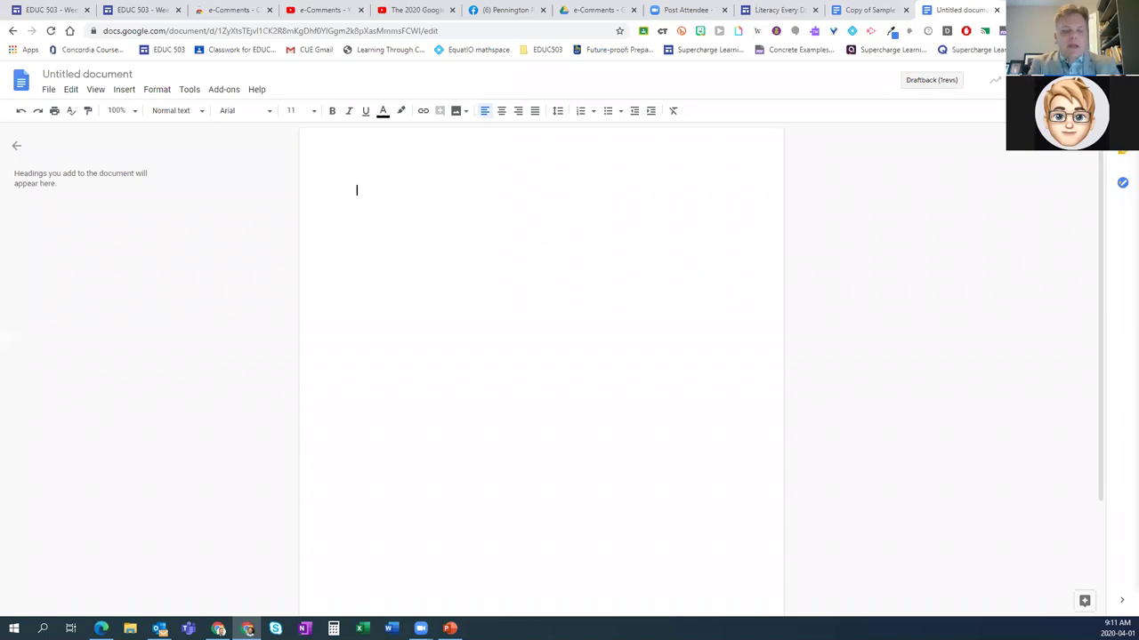
Step: Open a new browser tab beside the Untitled document
key(ctrl+t)
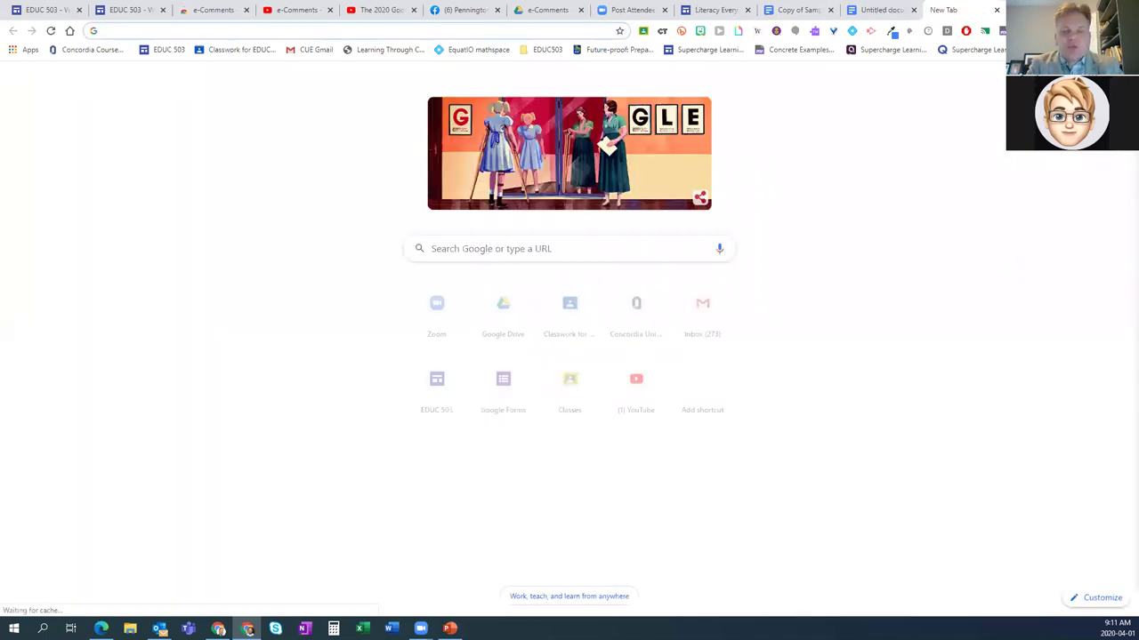
Step: Go to Google Drive and create a new folder named 'Literacy' in My Drive
text(drive)
key(Return)
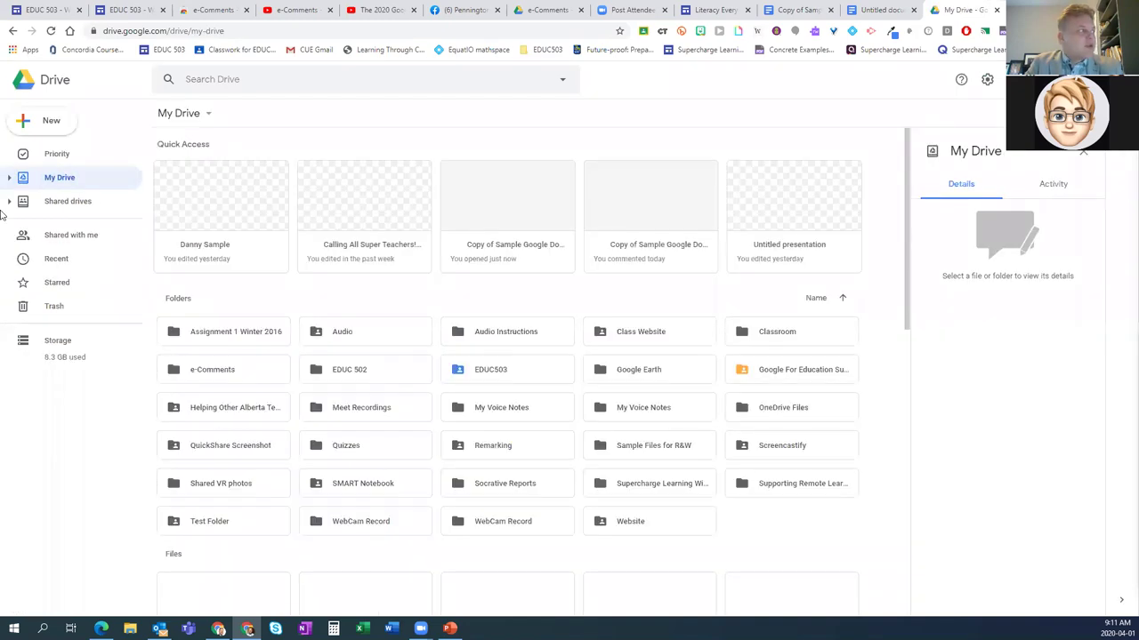
click(51, 129)
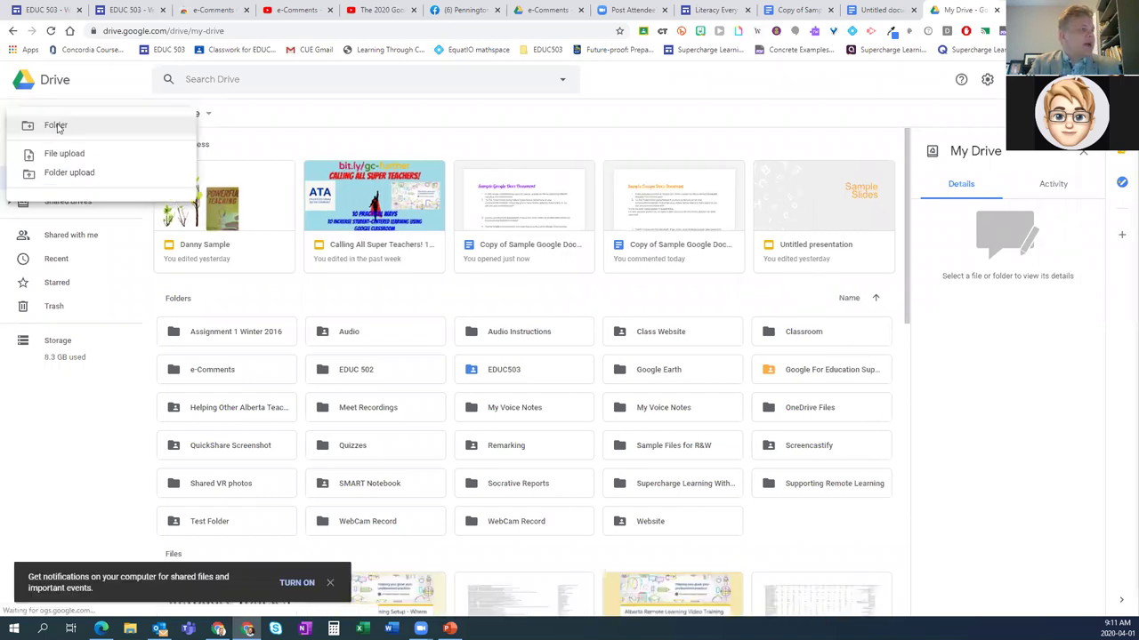
click(56, 127)
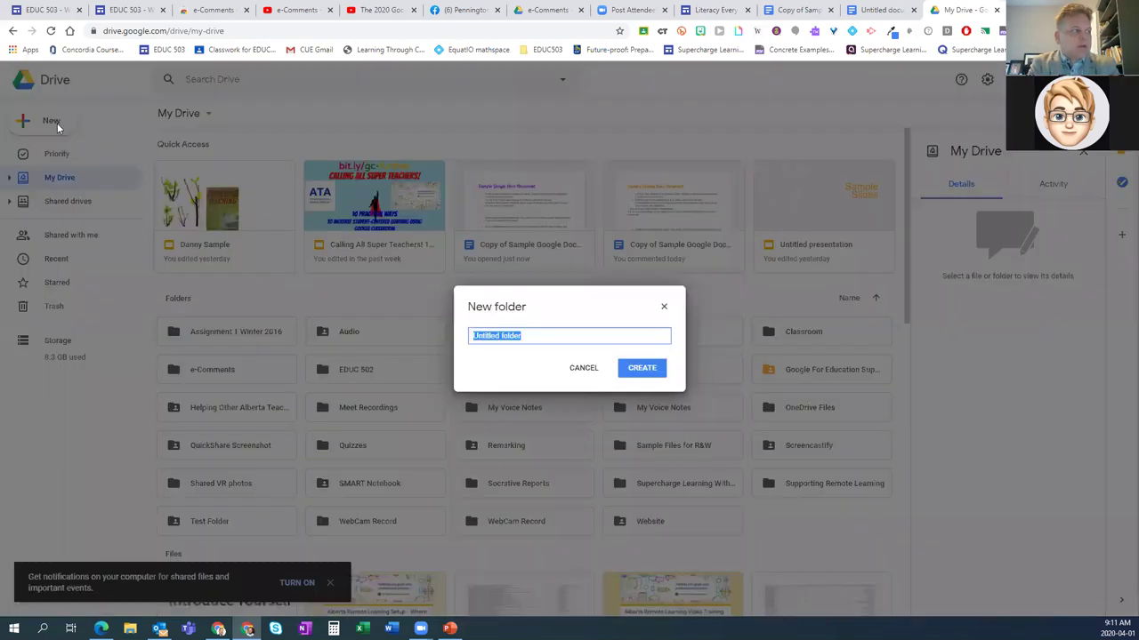
text(Literacy)
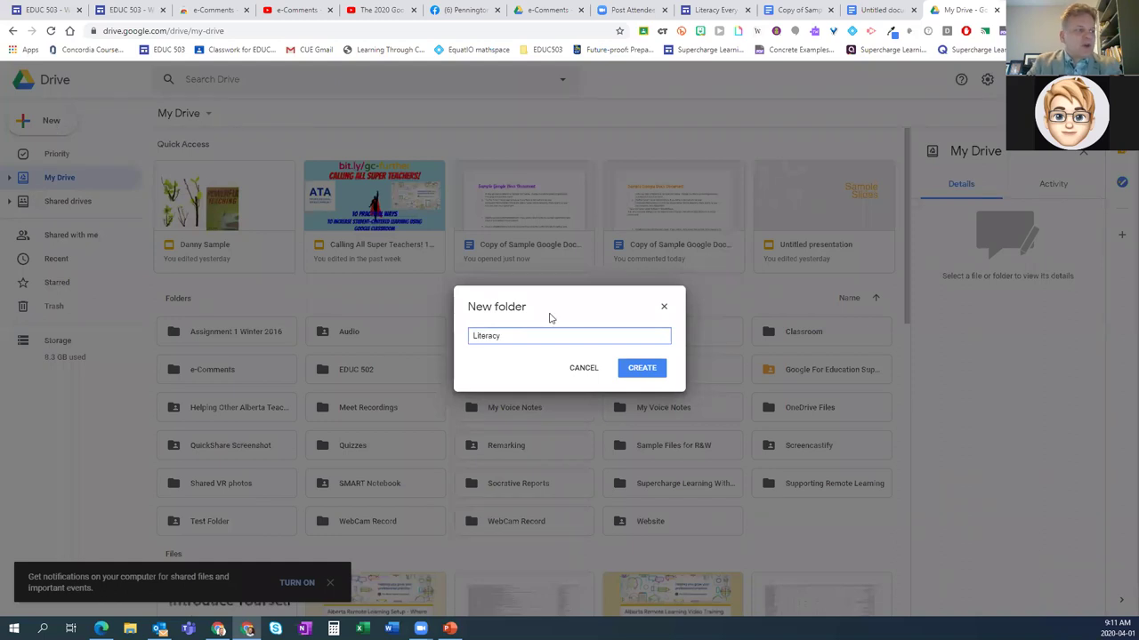
click(640, 368)
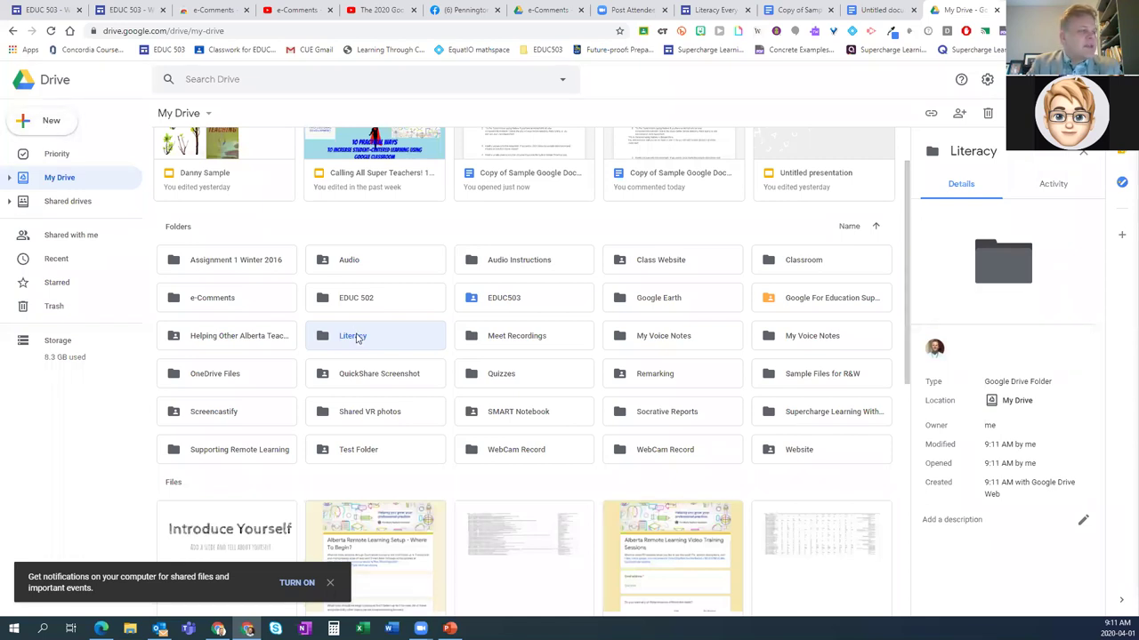
Step: Look inside the empty Literacy folder and its New menu, then return to the Untitled document
double_click(355, 337)
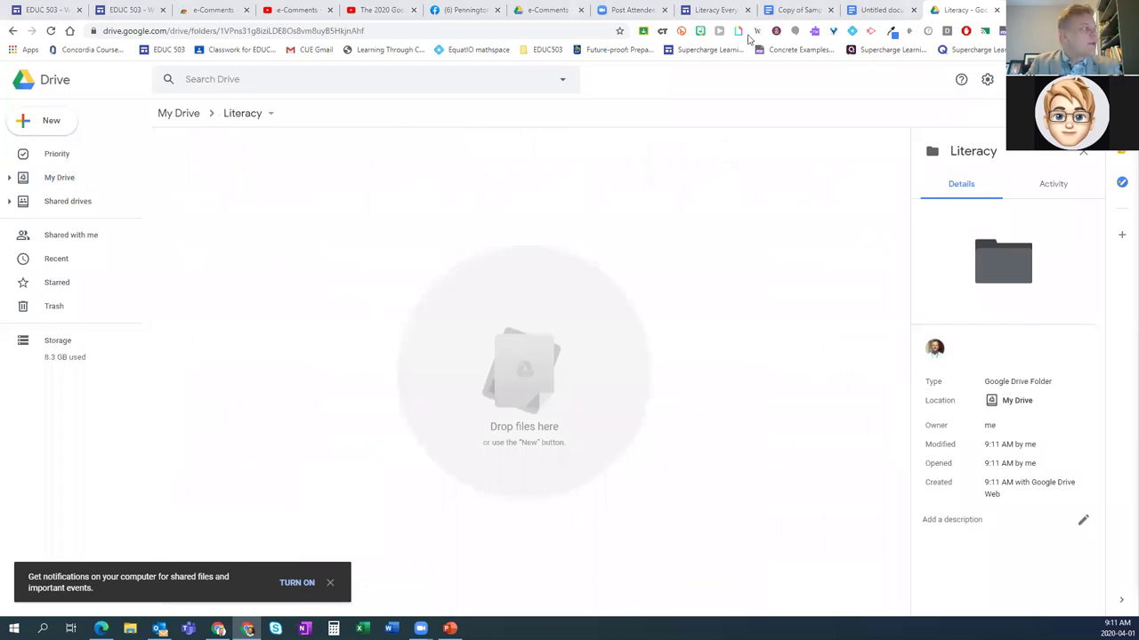
click(47, 123)
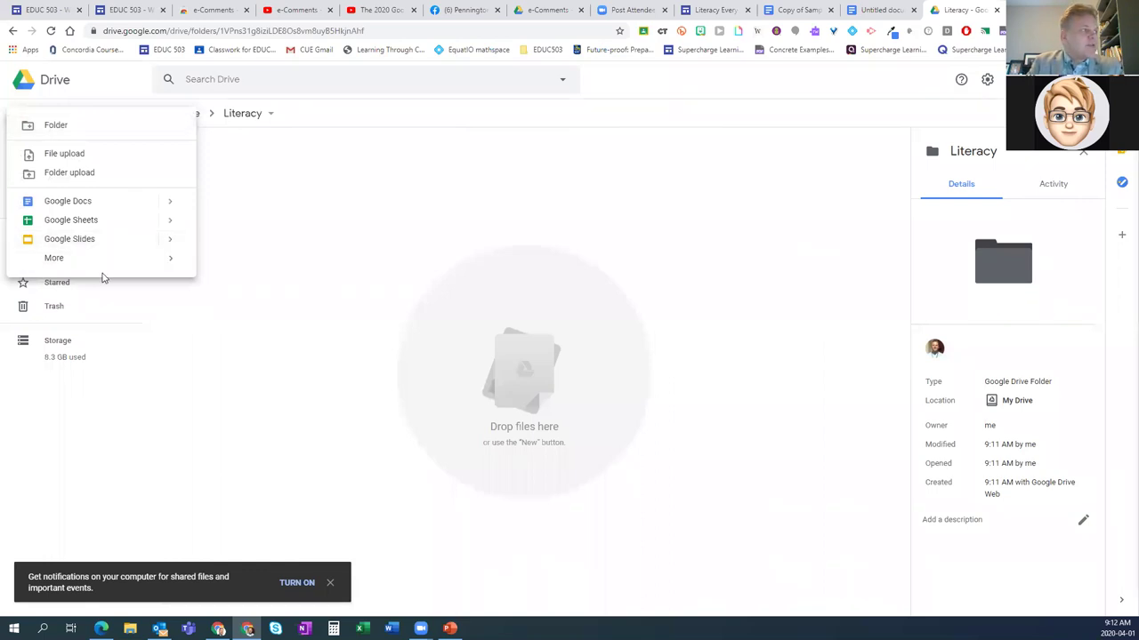
mouse_move(107, 270)
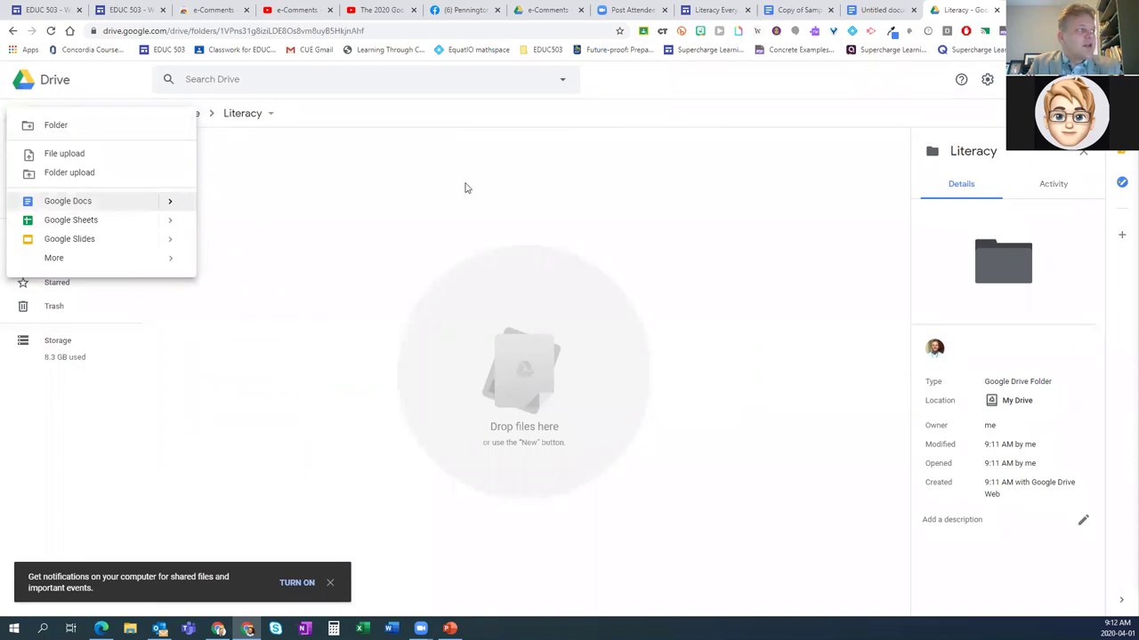
click(300, 169)
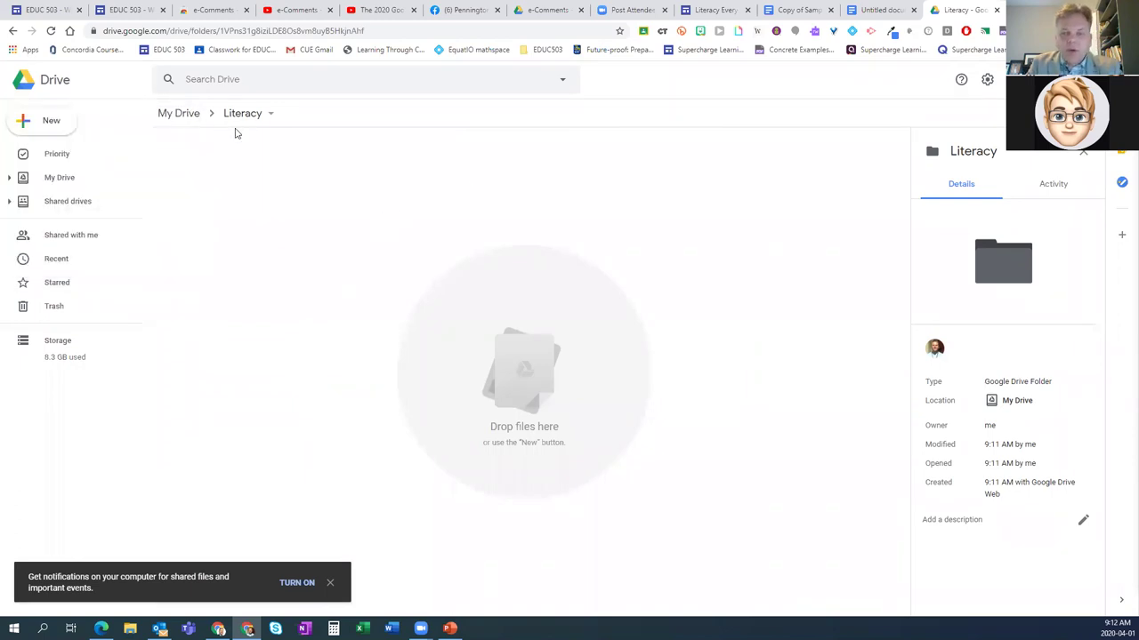
click(870, 9)
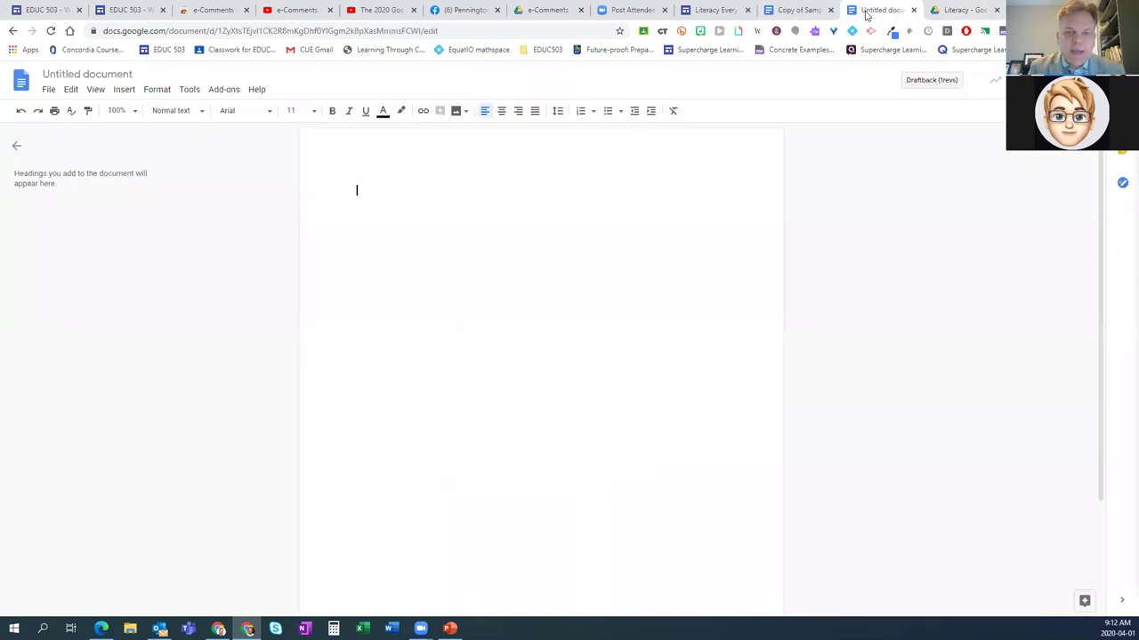
Step: Bring up the Copy of Sample Google Docs Document and begin moving it to another folder
click(796, 10)
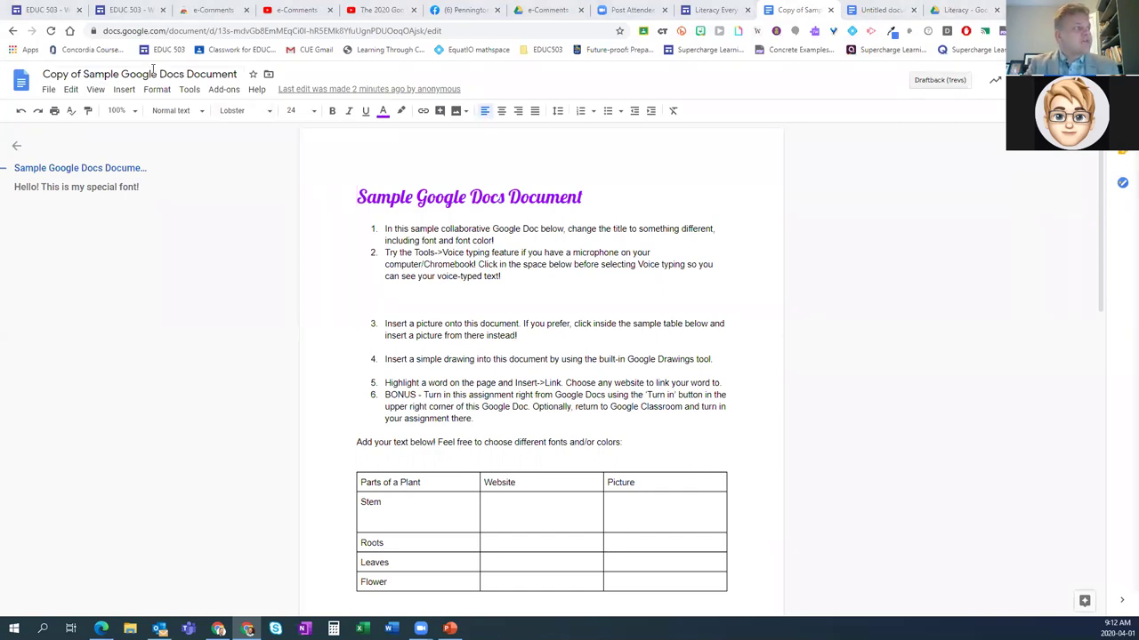
click(268, 77)
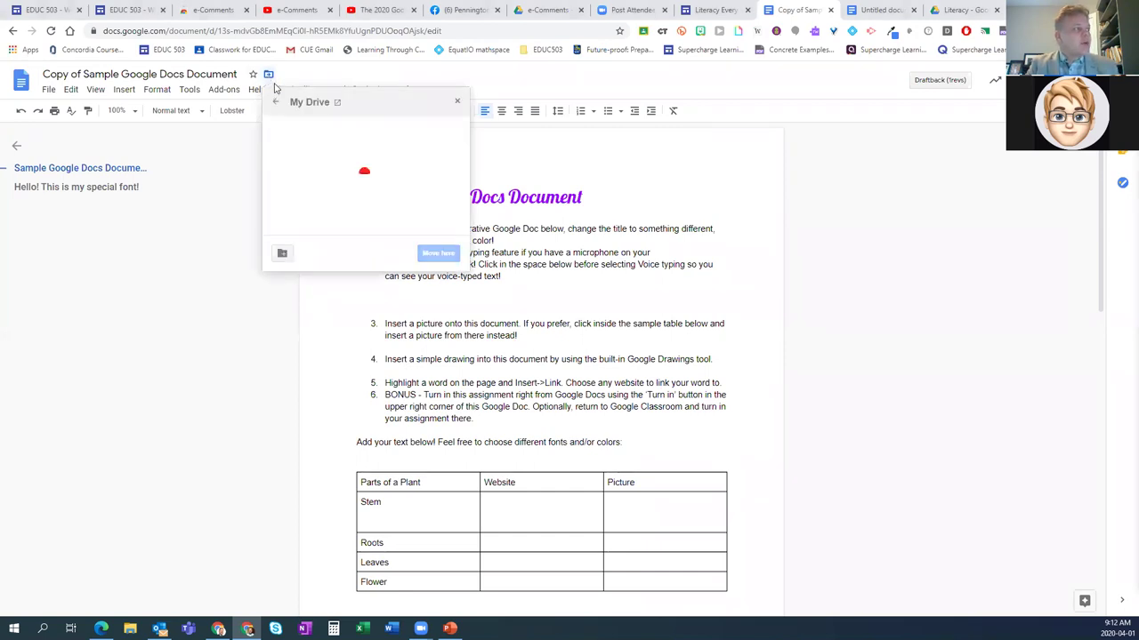
Step: Move the sample document from My Drive into Literacy, then view that folder in Drive
scroll(343, 158, down, 2)
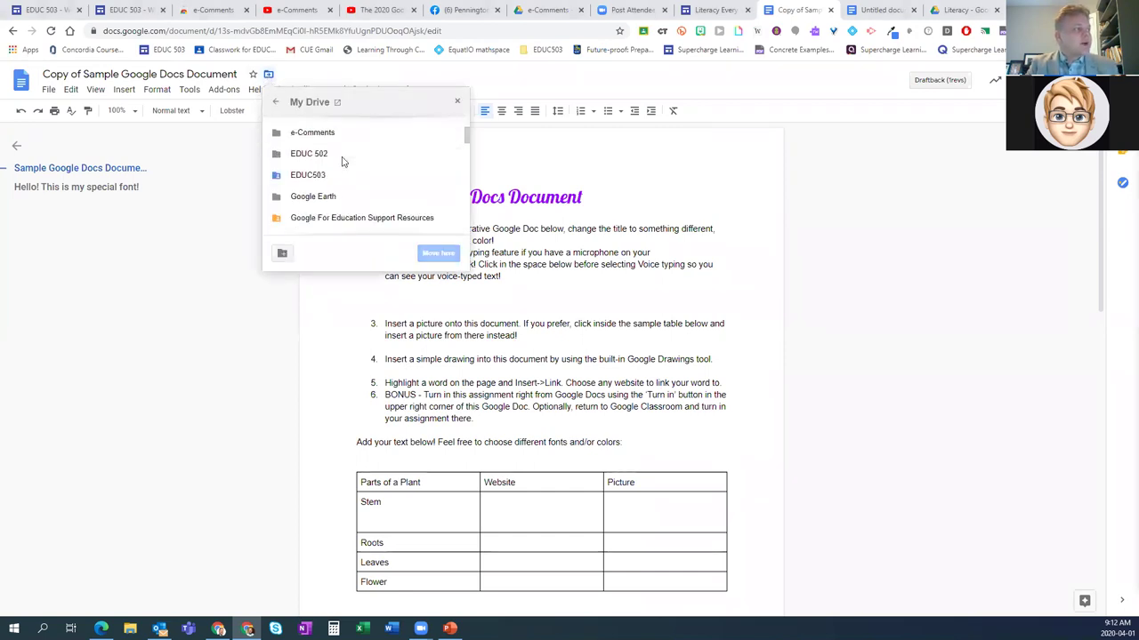
scroll(343, 158, down, 2)
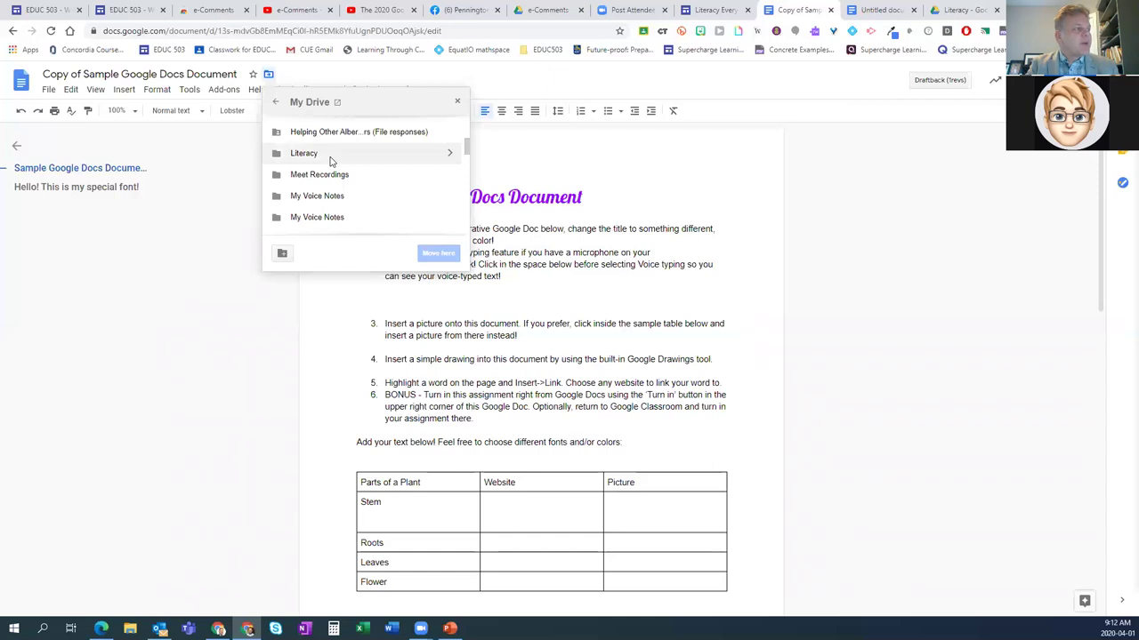
click(330, 157)
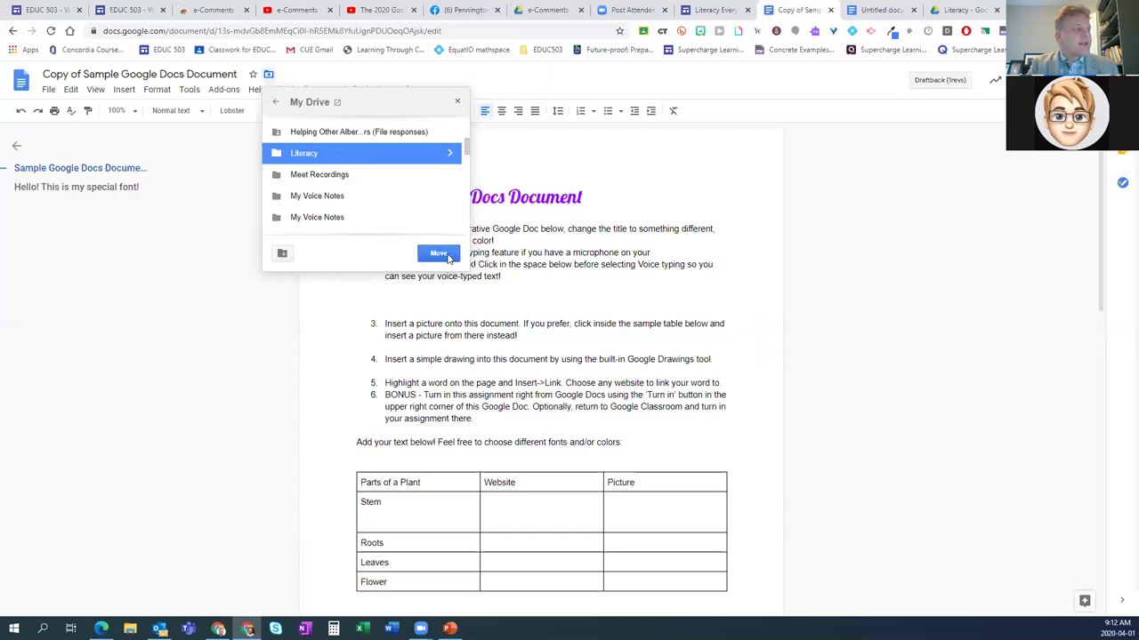
click(438, 254)
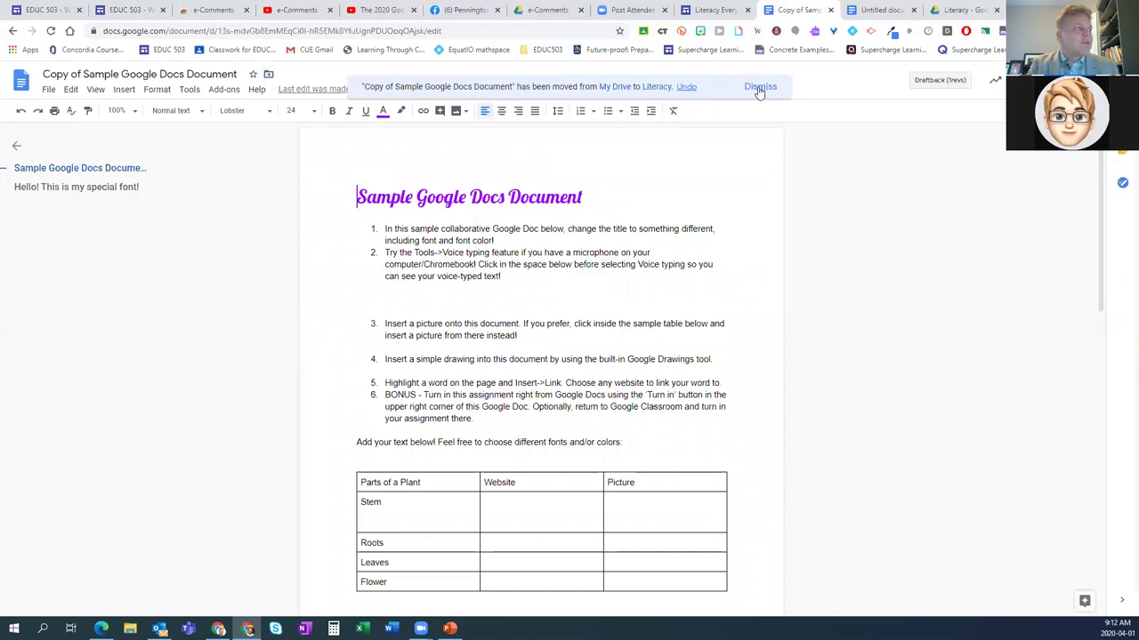
click(960, 10)
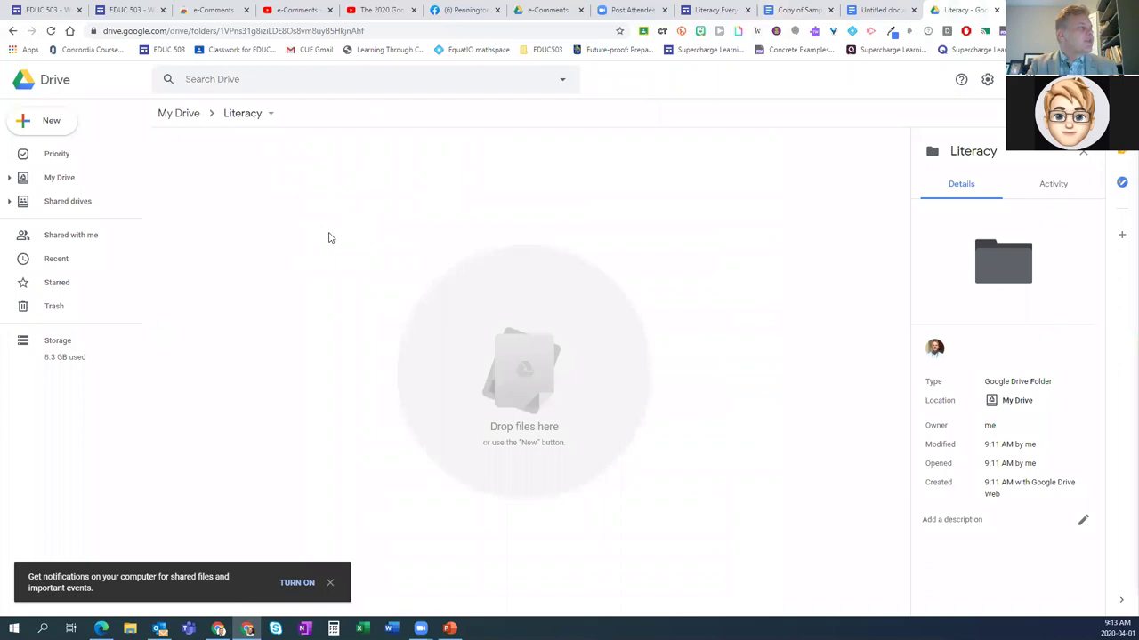
Step: Refresh Literacy to show the moved document, close the Untitled document, and return to the sample
click(52, 31)
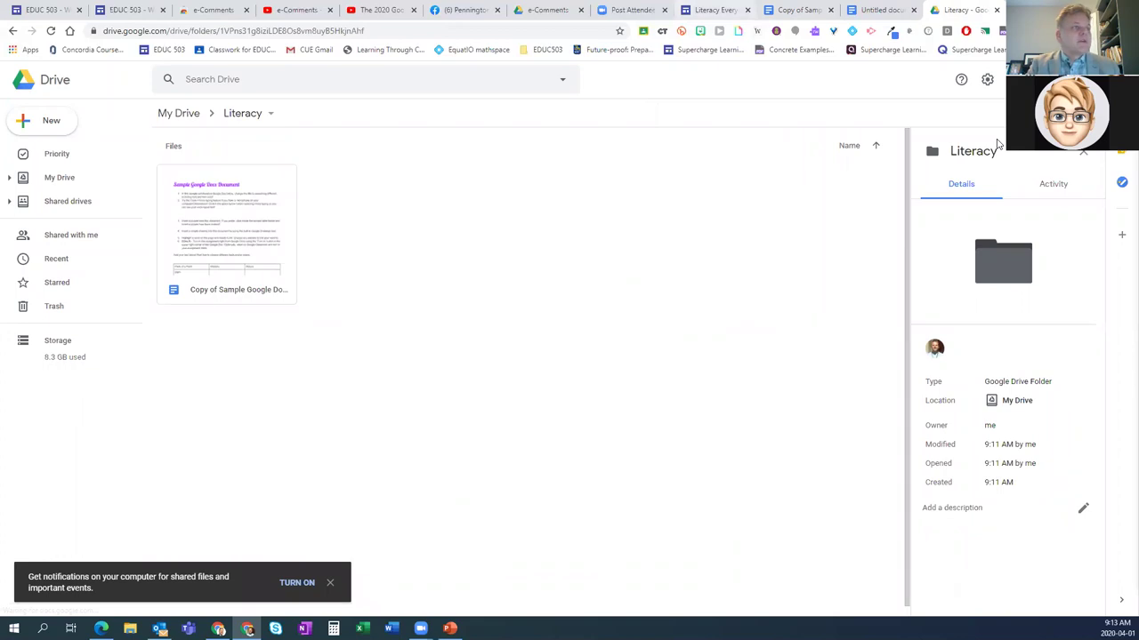
click(913, 10)
click(801, 10)
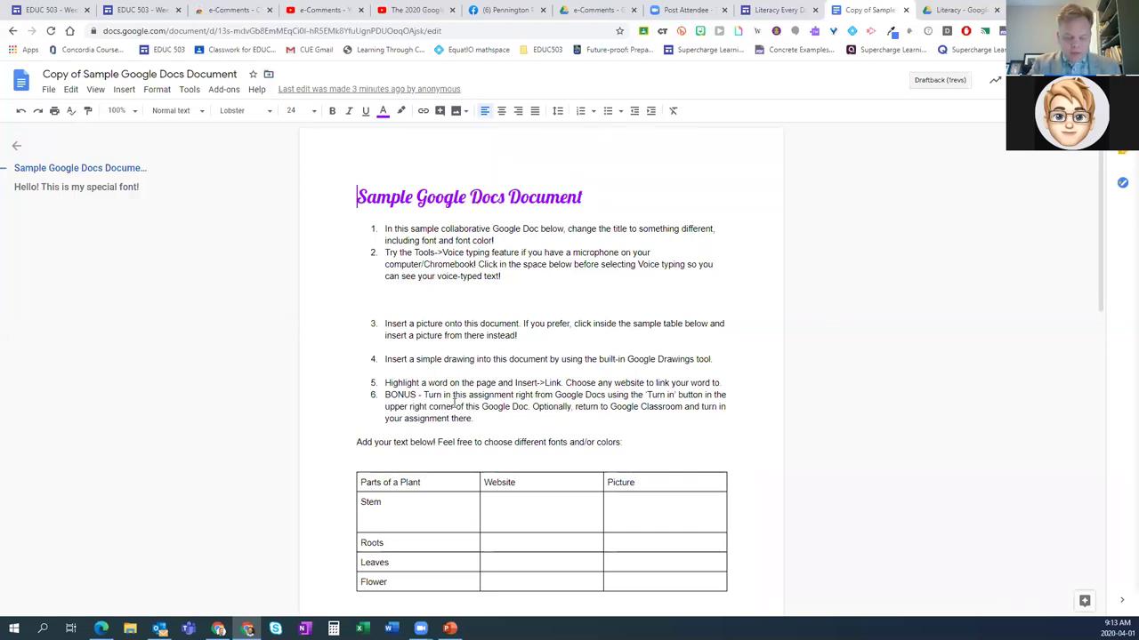
Step: Zoom the sample document to 150% and place the cursor on the blank line below item 2
scroll(262, 457, down, 1)
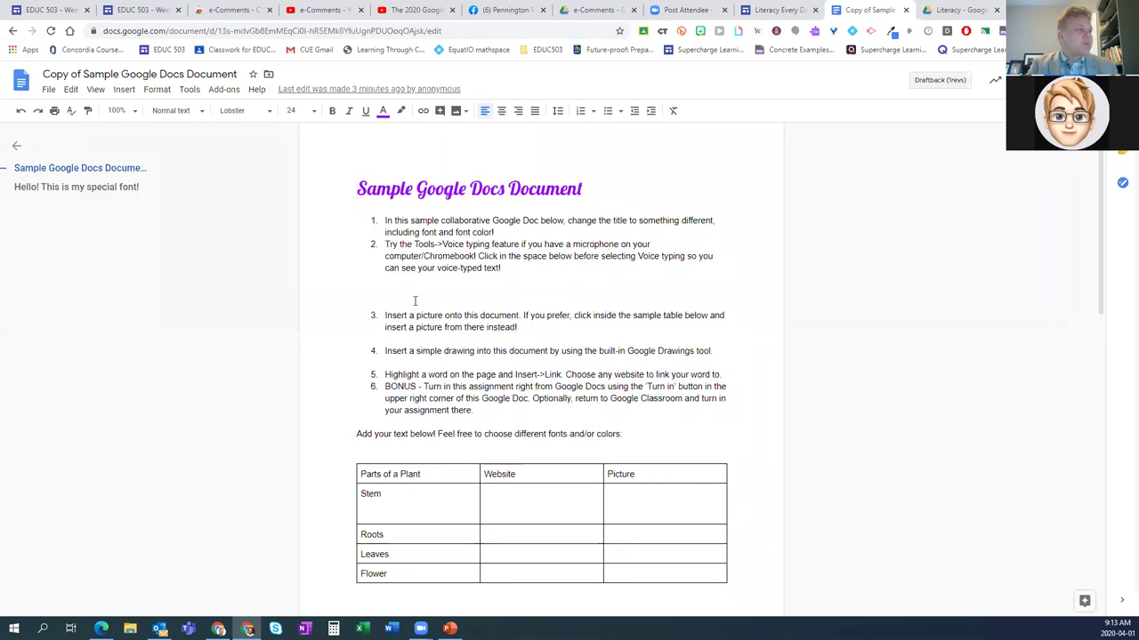
scroll(414, 300, down, 1)
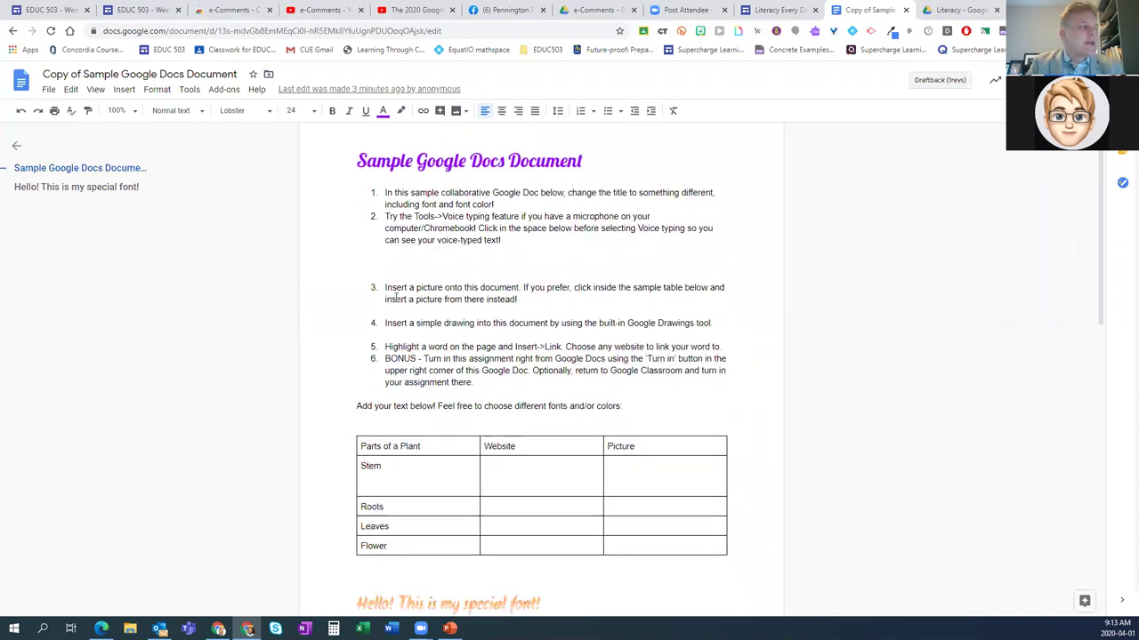
click(135, 113)
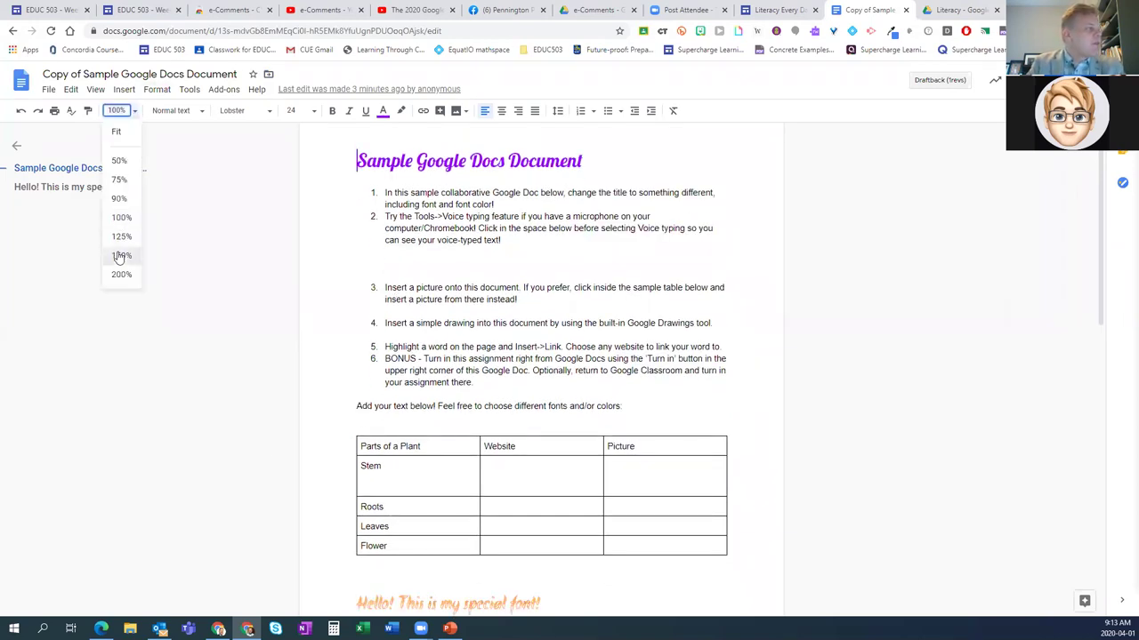
click(125, 254)
click(313, 321)
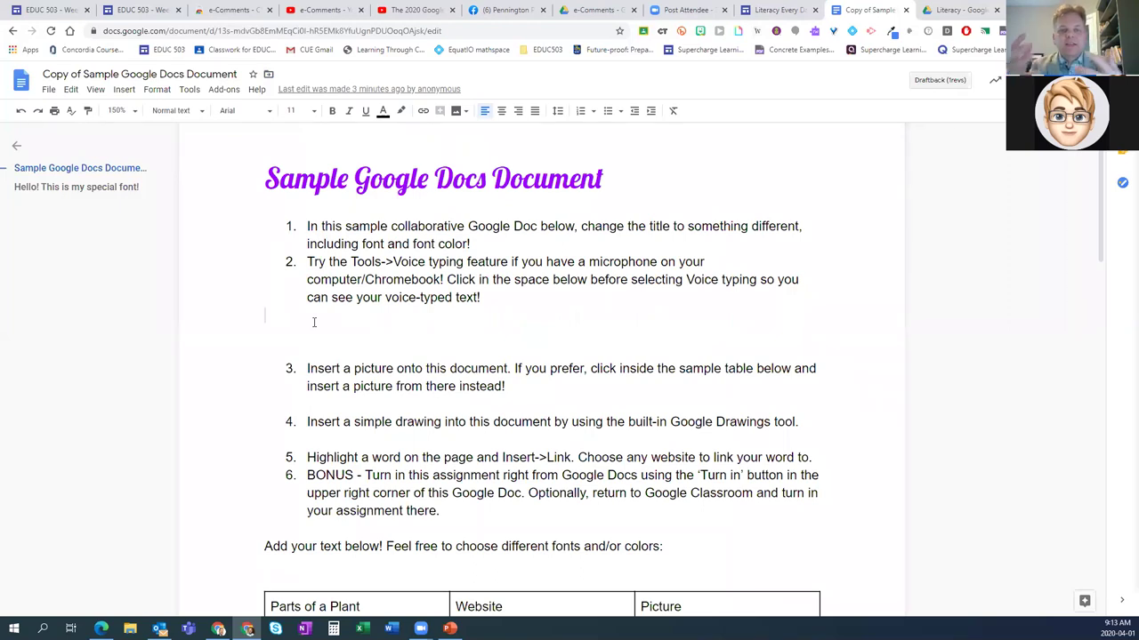
click(190, 89)
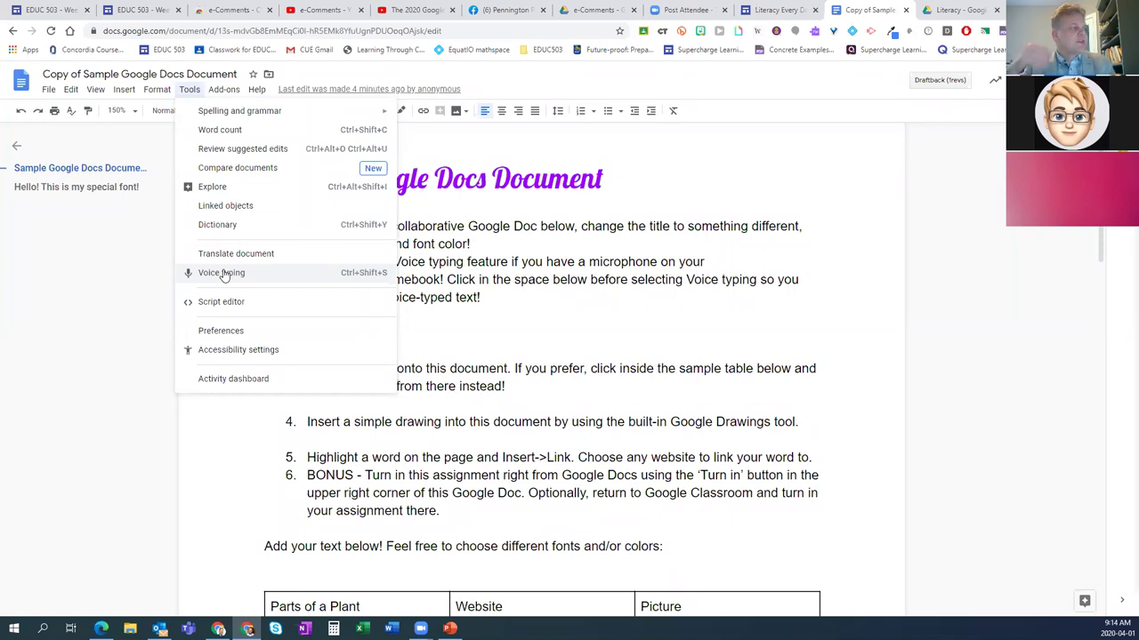
Step: Enable Tools > Voice typing, move the microphone beside the page, and start it listening
click(157, 89)
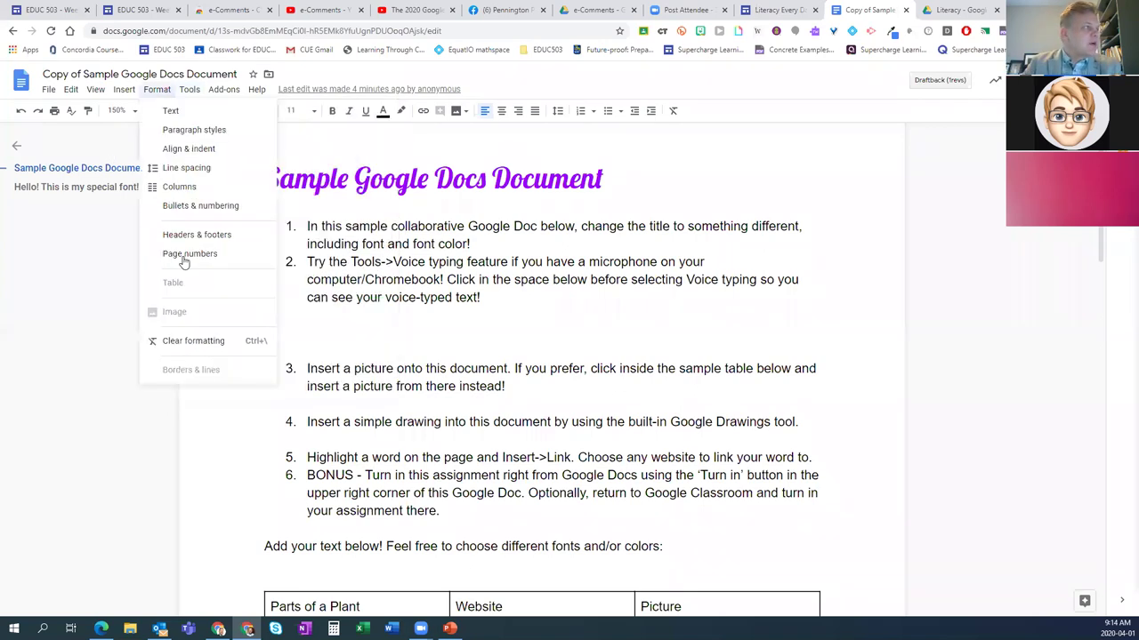
mouse_move(192, 93)
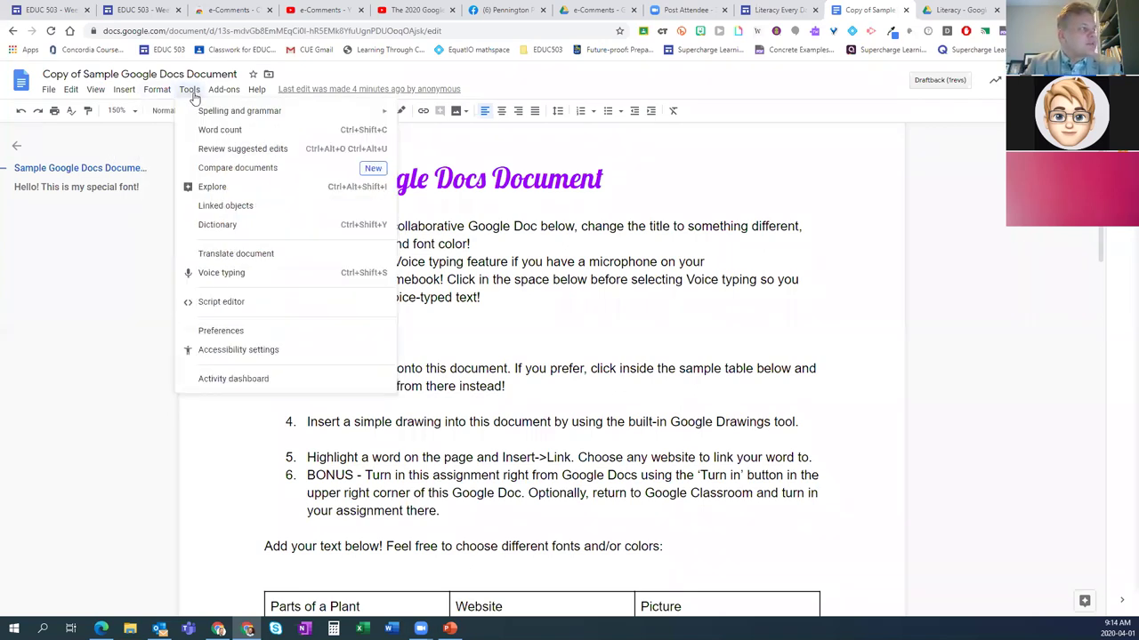
click(232, 276)
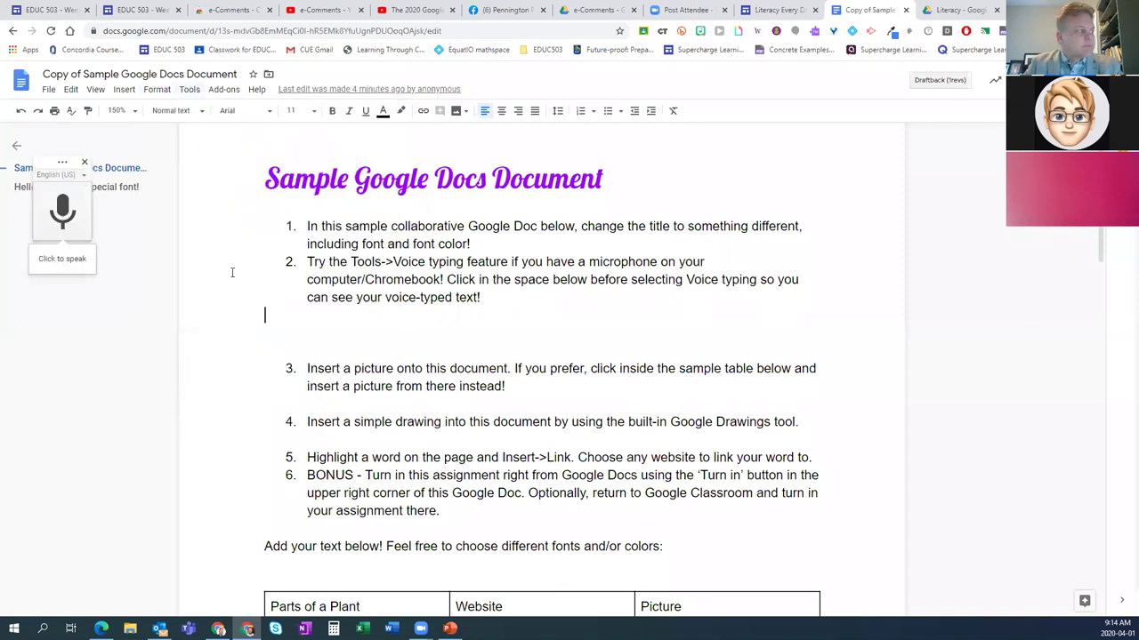
drag(58, 161, 179, 195)
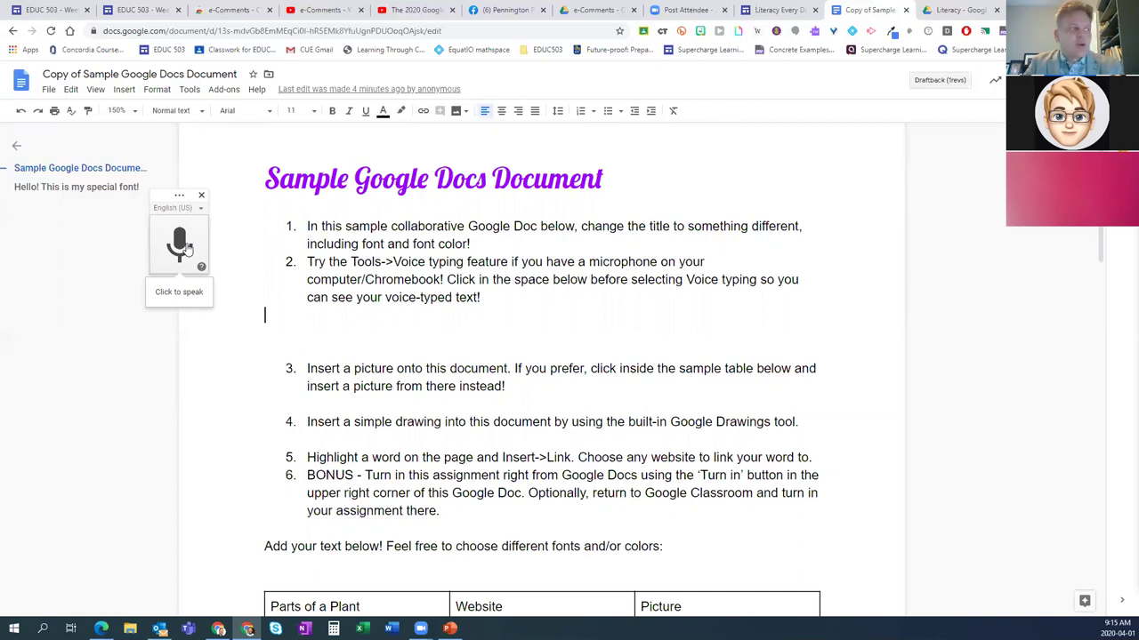
click(182, 248)
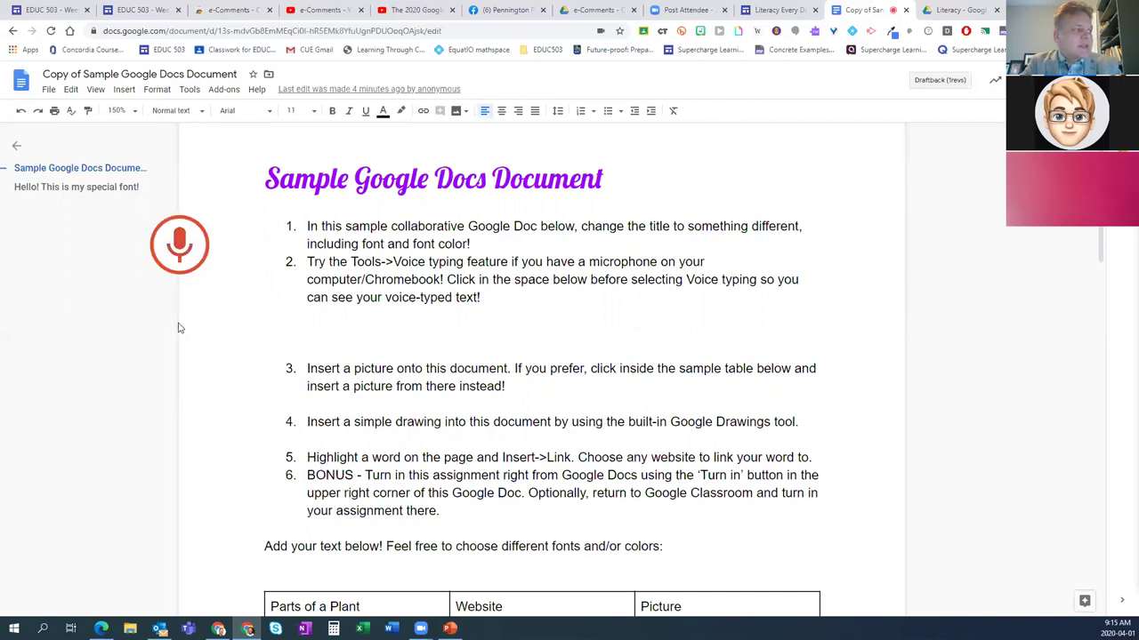
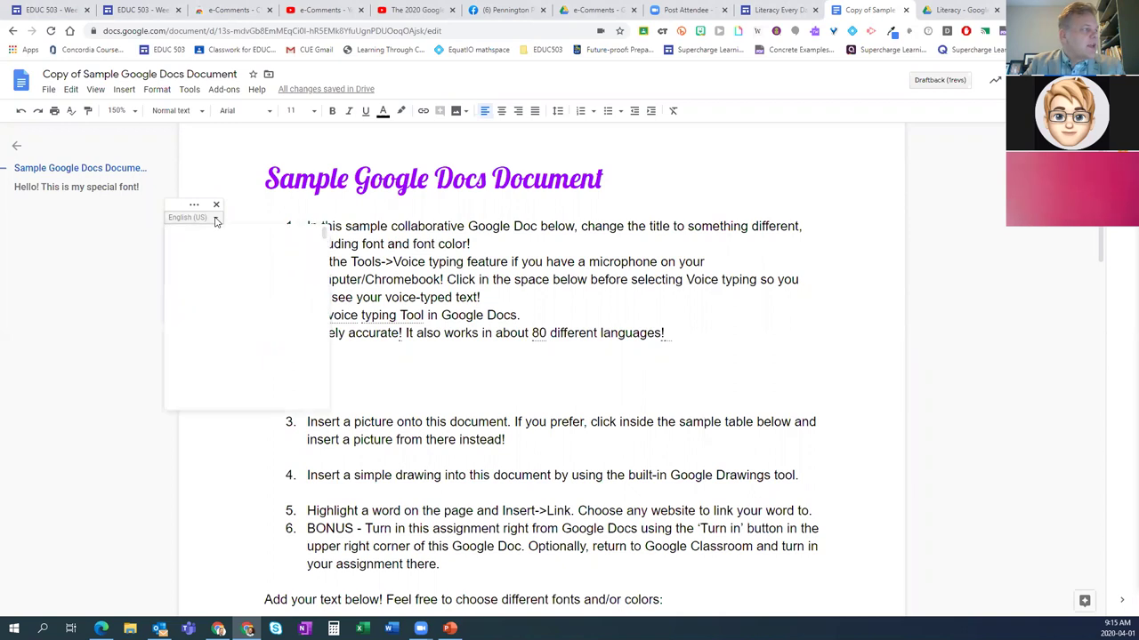
Step: Keep voice typing in English (US) and move the microphone panel lower and to the left
scroll(231, 313, down, 5)
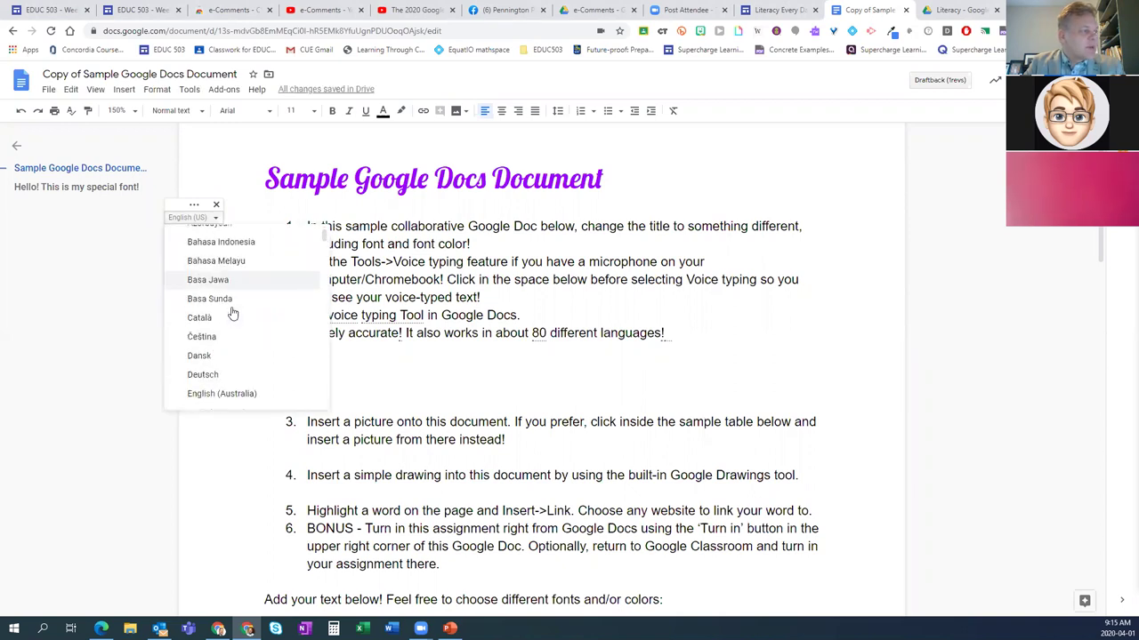
scroll(199, 363, down, 3)
click(206, 465)
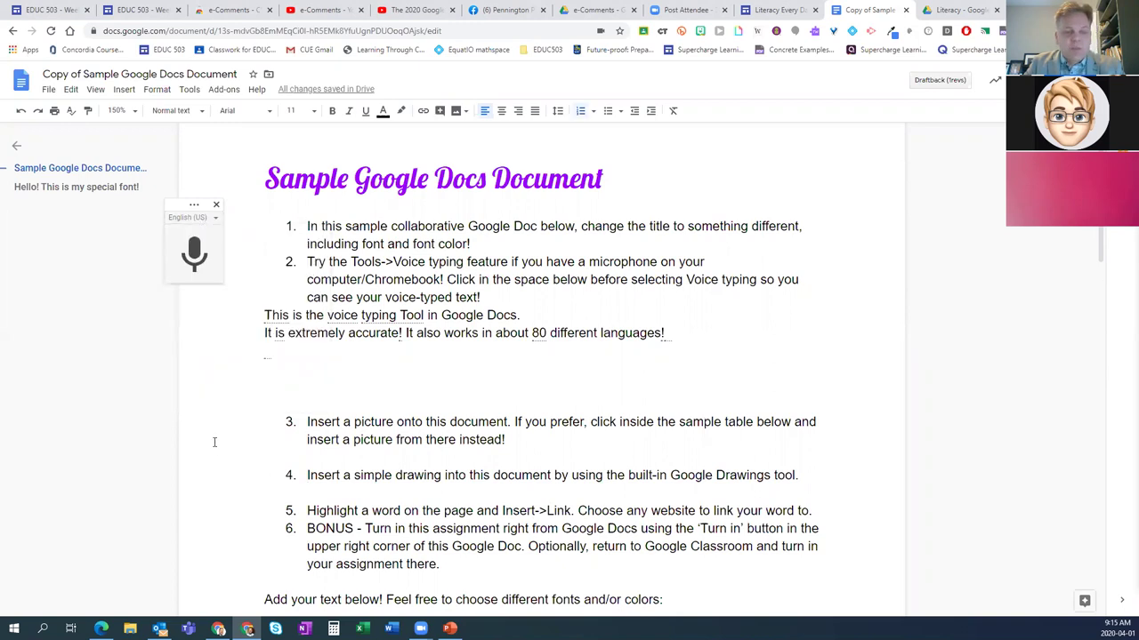
drag(175, 204, 175, 243)
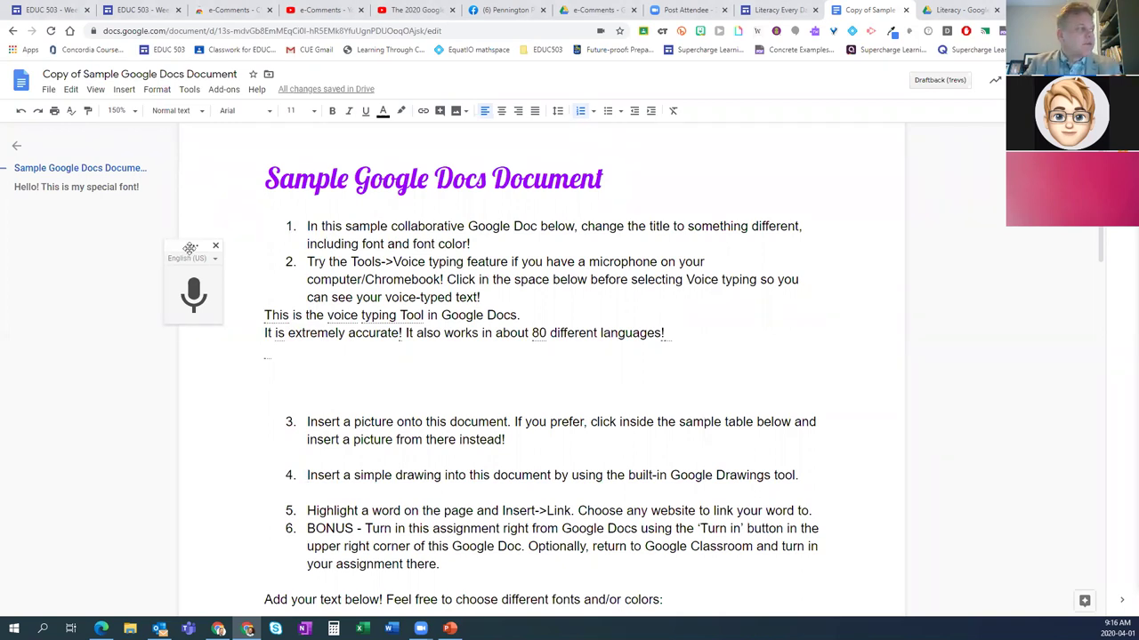
drag(190, 249, 160, 255)
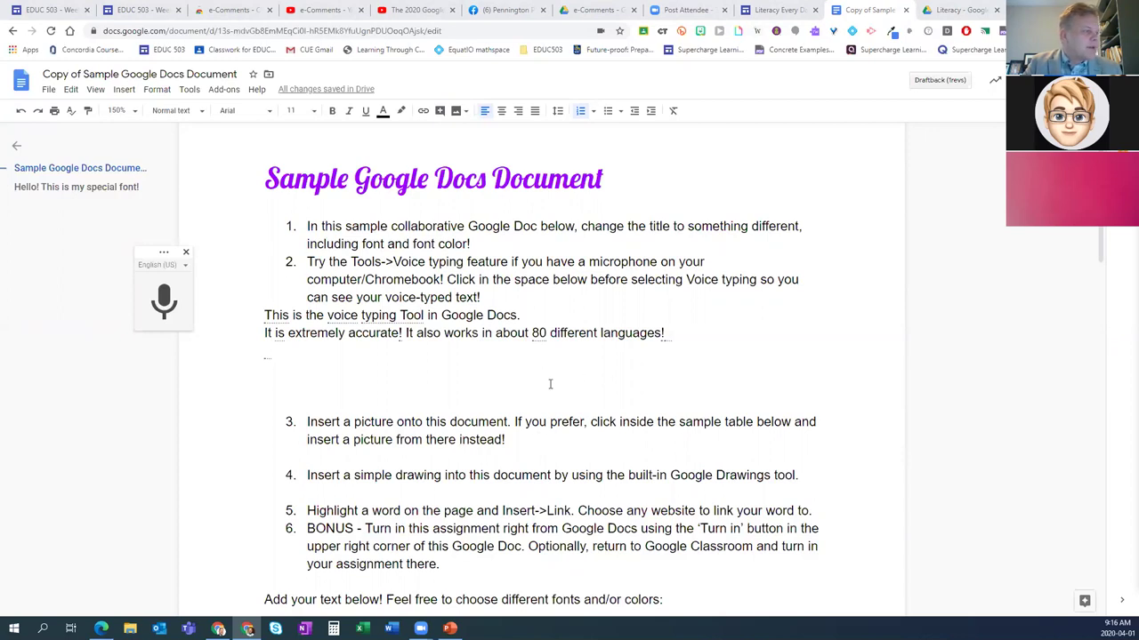
Step: Change 'Tool' to lowercase 'tool' in the voice-typed sentence
click(402, 315)
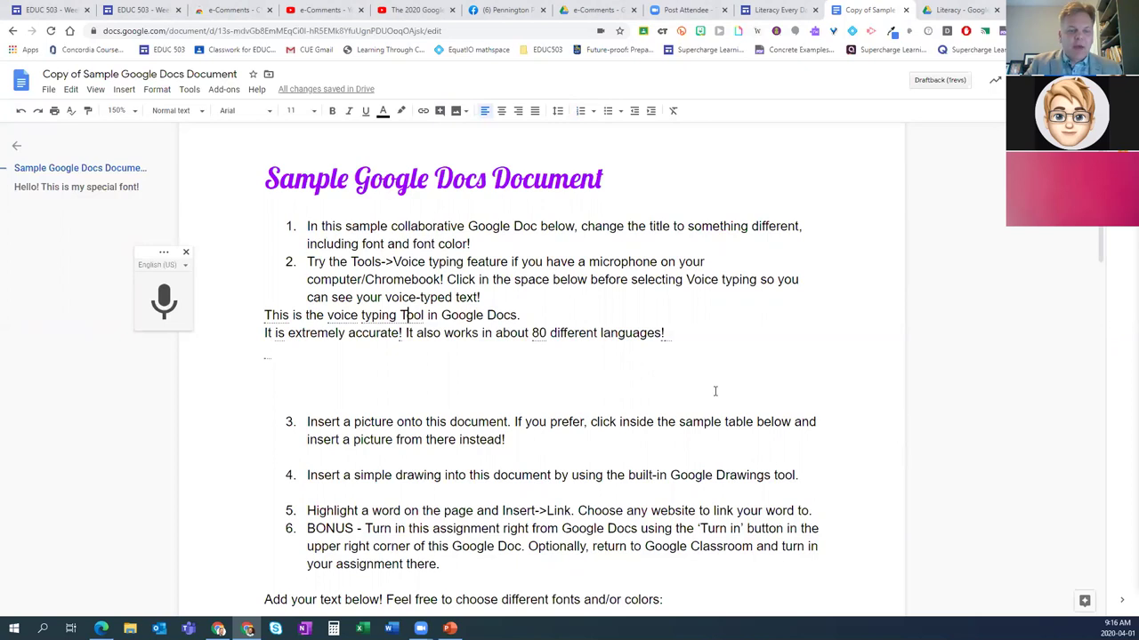
key(BackSpace)
text(t)
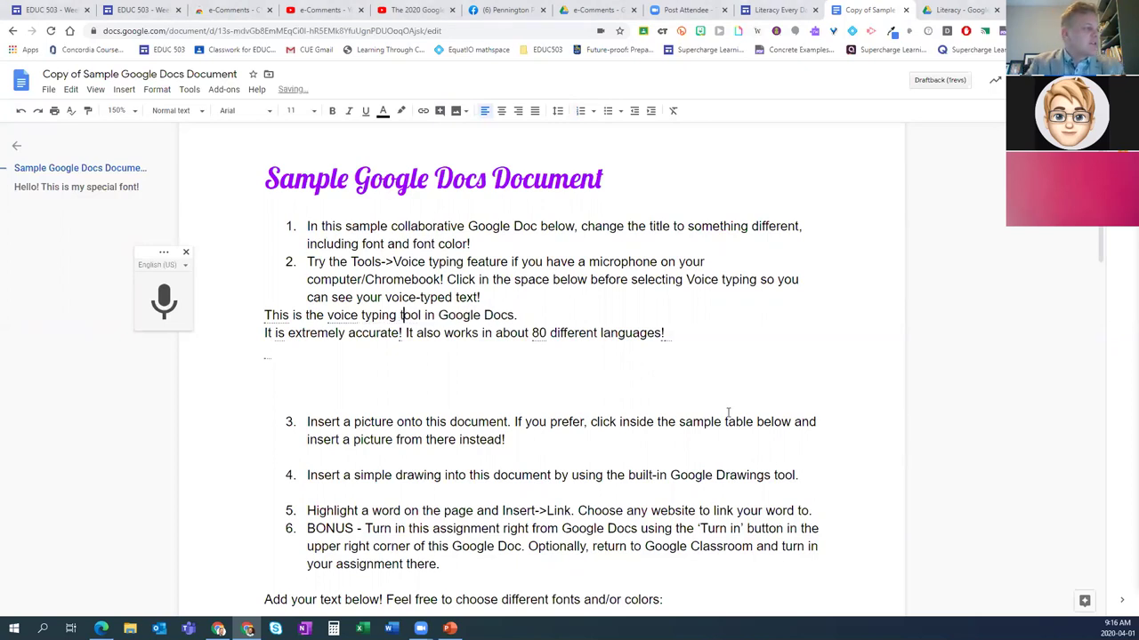
Step: Bring up the Search the web image panel from Insert > Image
scroll(354, 314, down, 2)
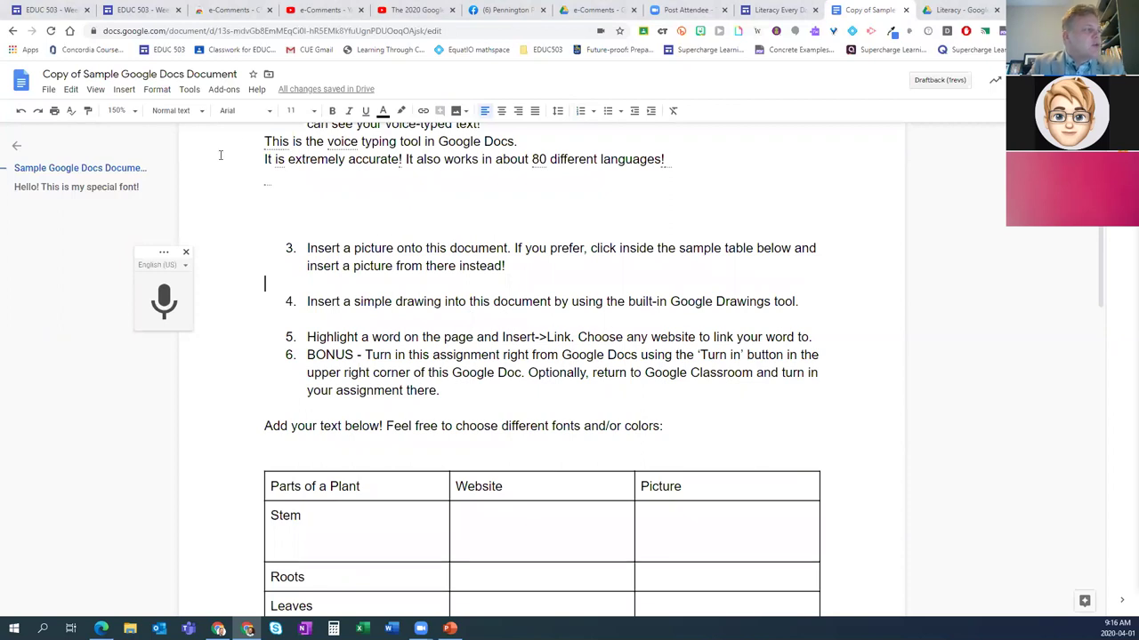
click(124, 90)
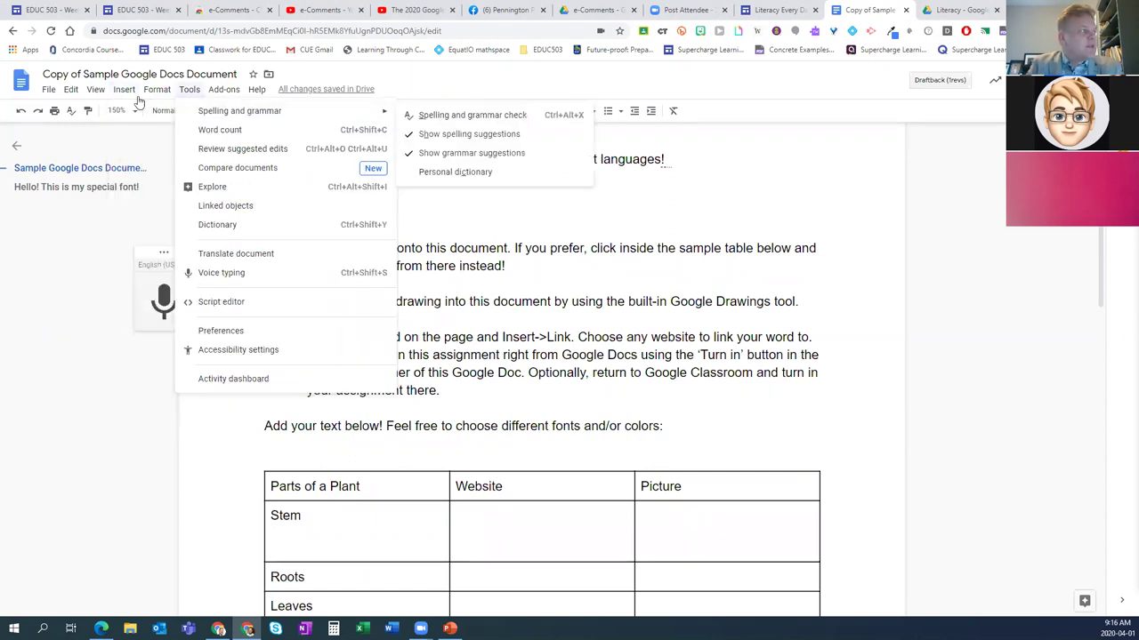
mouse_move(135, 114)
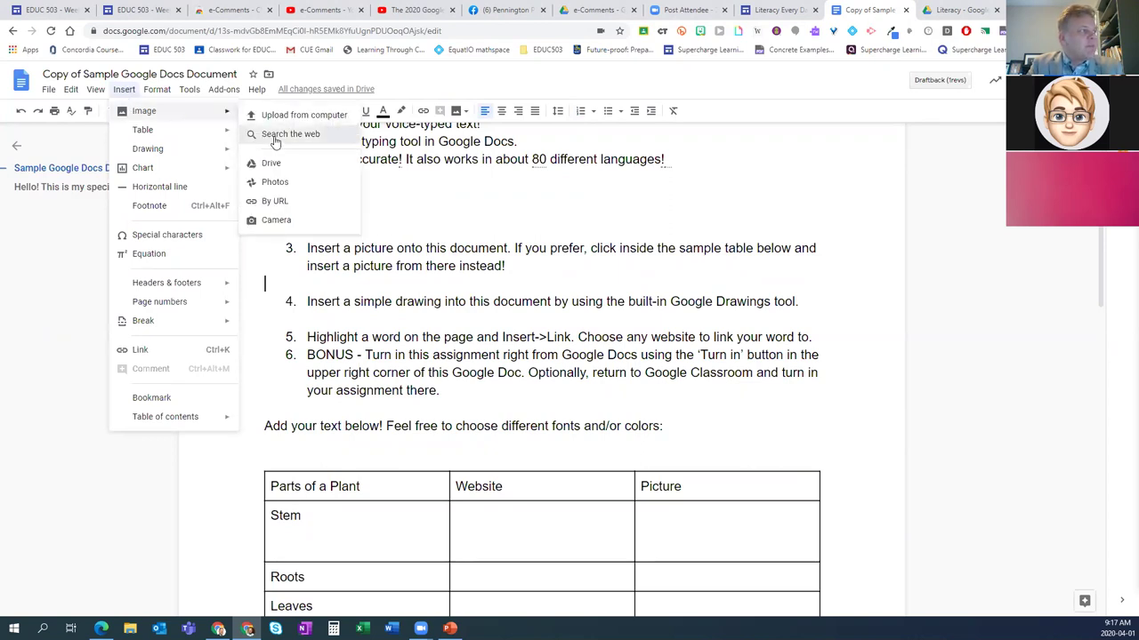
click(274, 140)
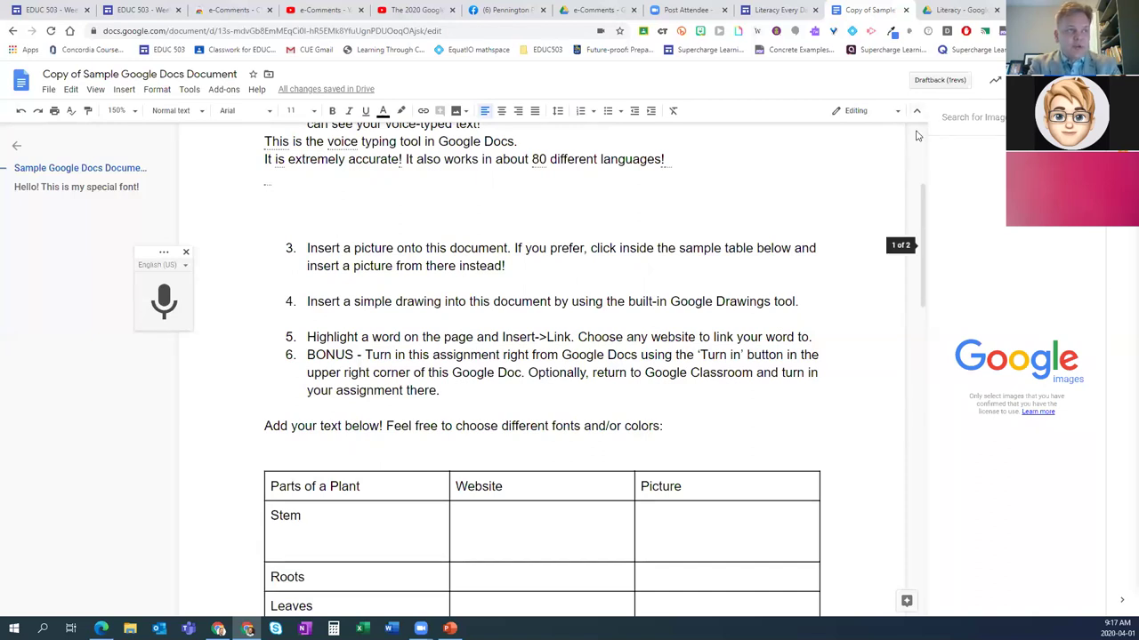
Step: Search the web for 'sloth' and insert the first sloth photo below item 3
text(sloth)
key(Return)
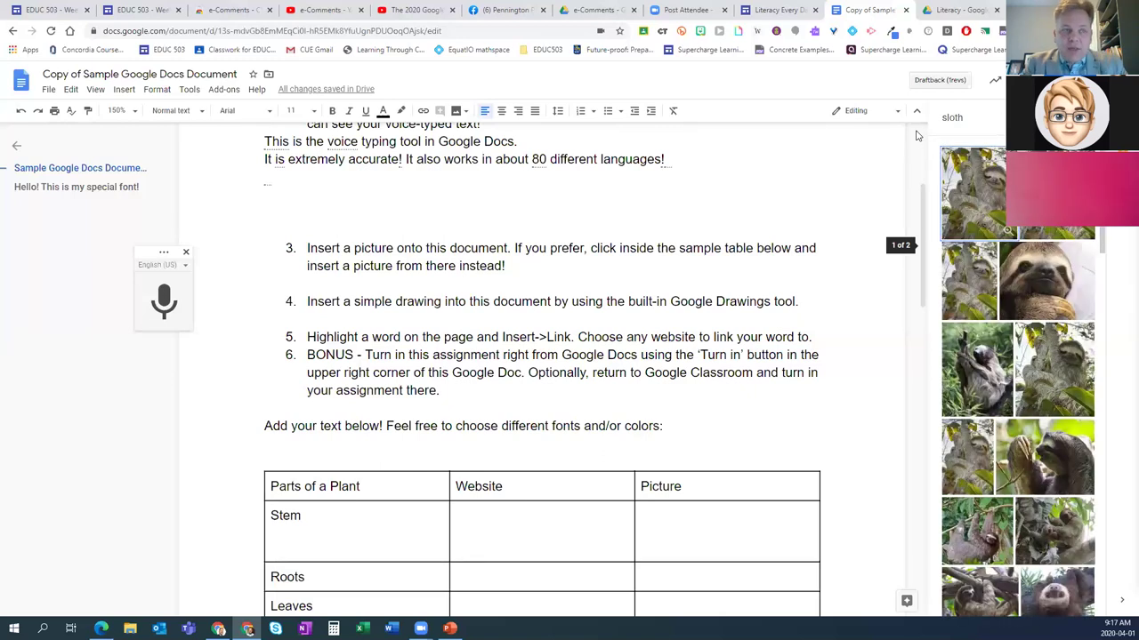
click(999, 216)
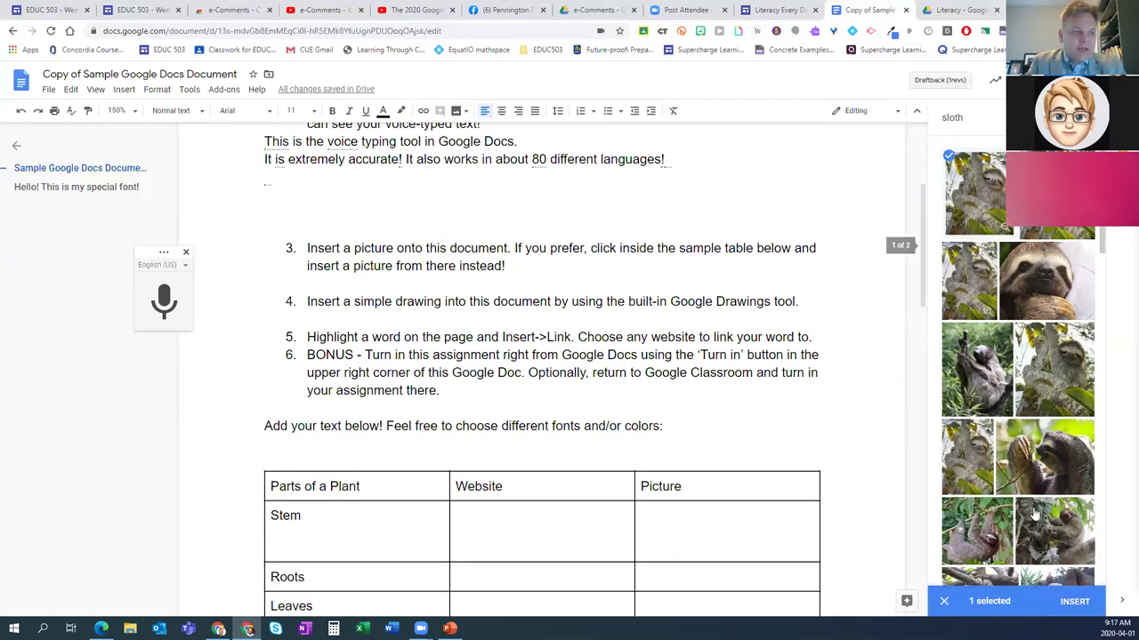
click(1074, 602)
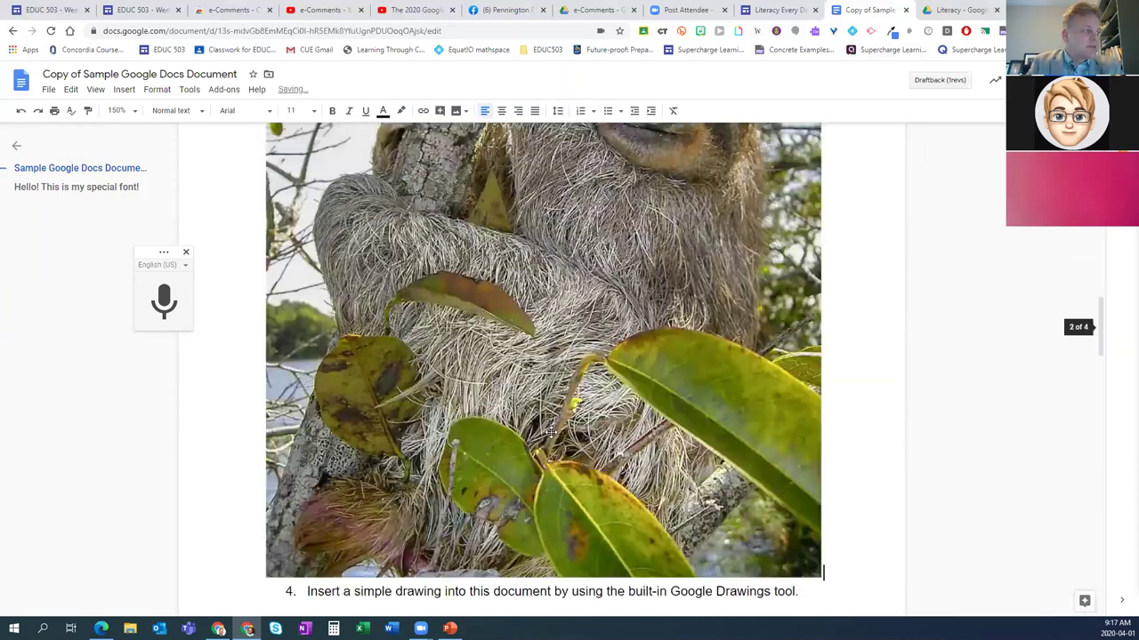
scroll(558, 418, up, 5)
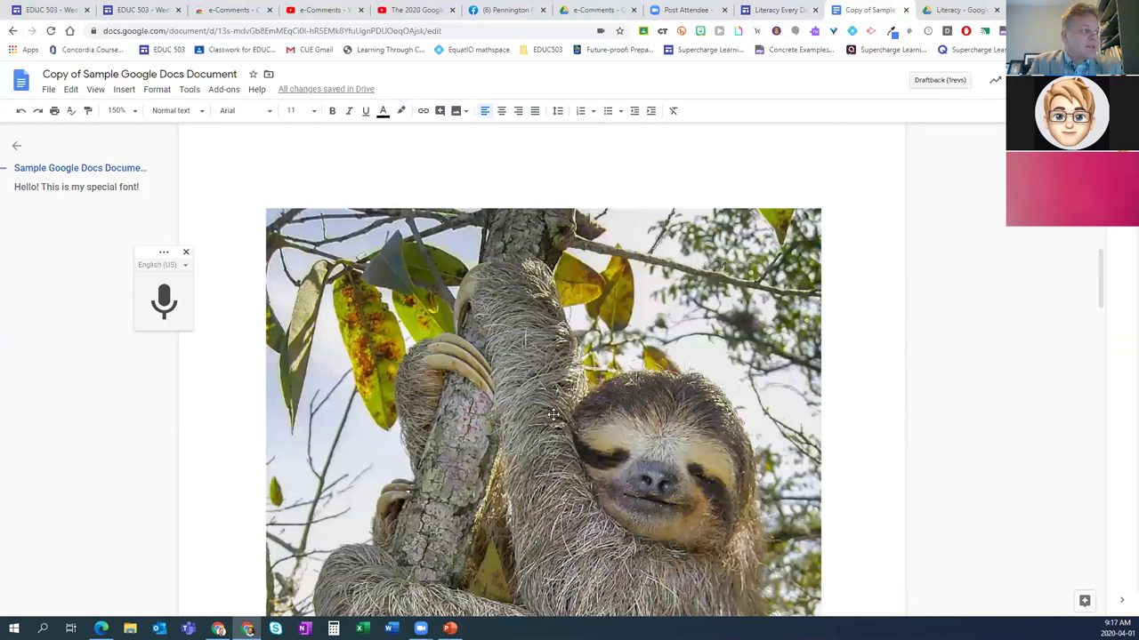
click(443, 301)
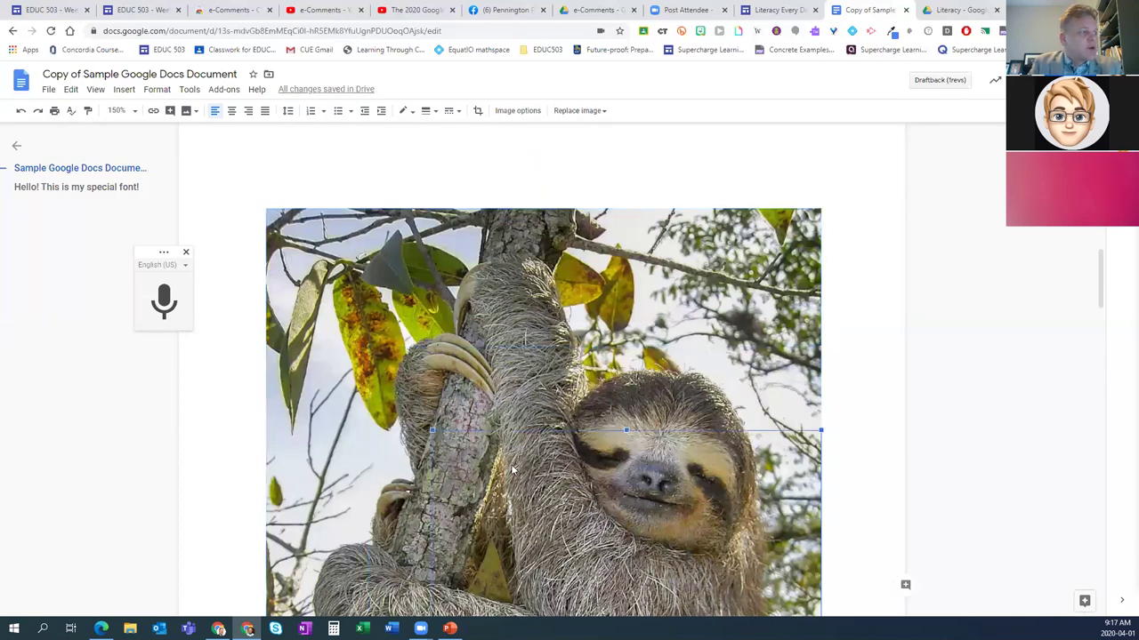
Step: Restore the accidentally deleted sloth photo and shrink it from its top-left corner
key(Delete)
key(ctrl+z)
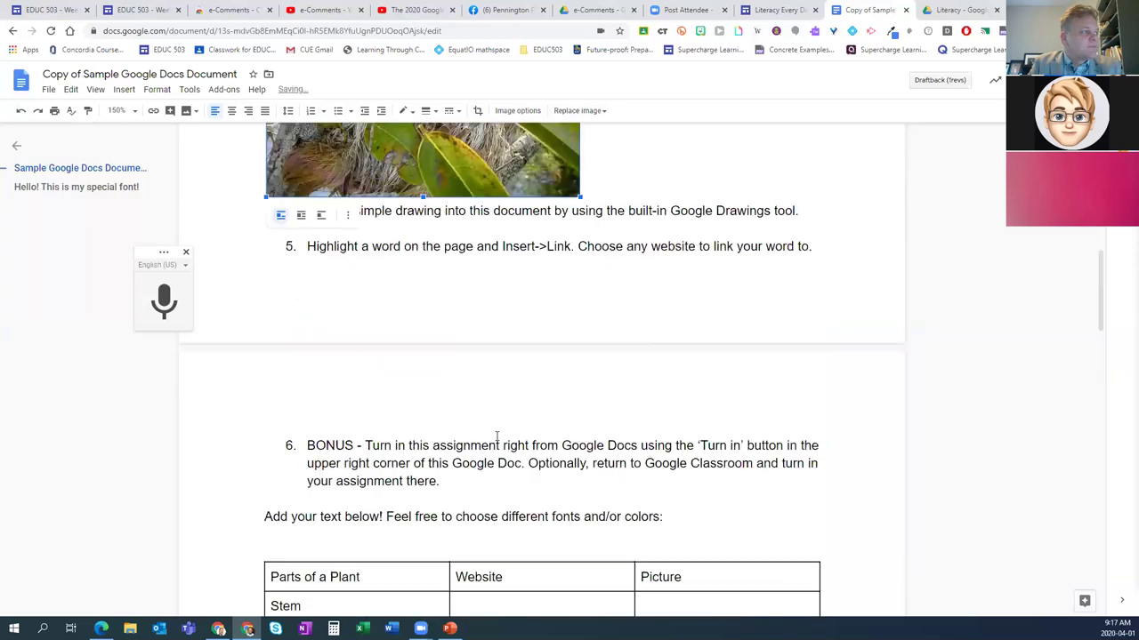
scroll(496, 439, up, 4)
scroll(496, 437, up, 2)
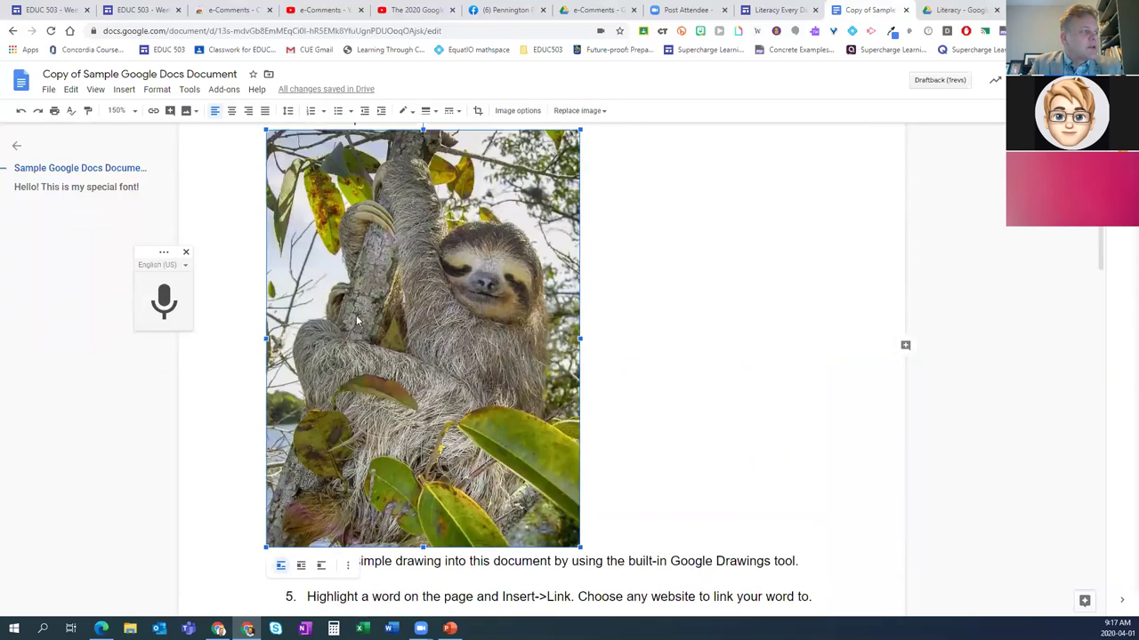
drag(267, 220, 411, 399)
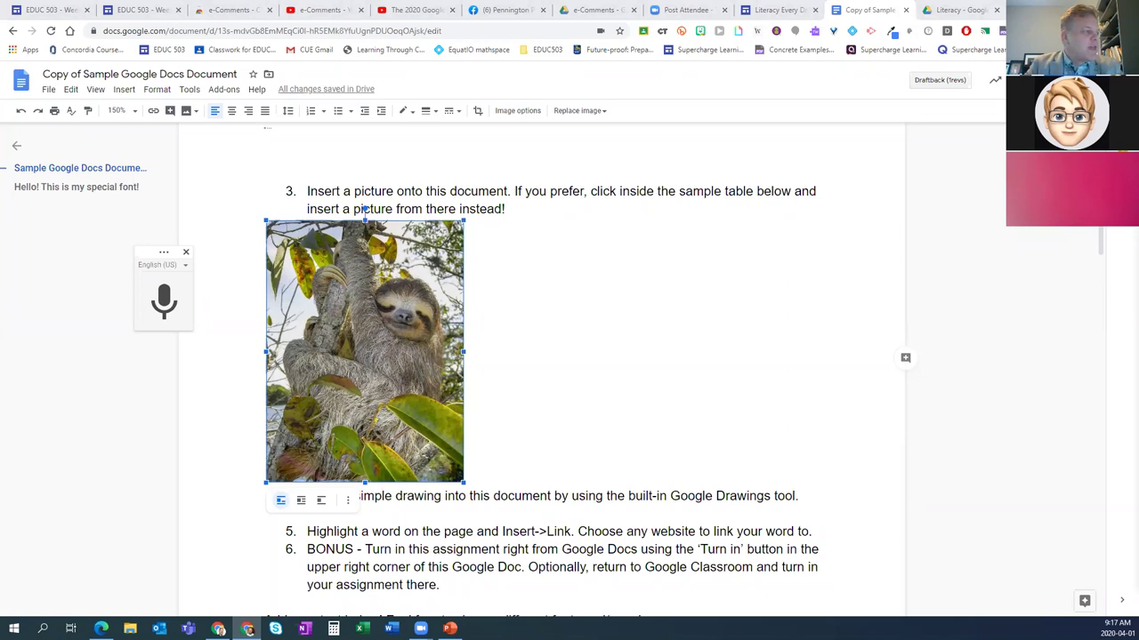
Step: Crop the sloth photo's left, right and bottom edges to frame its head and upper body
double_click(377, 376)
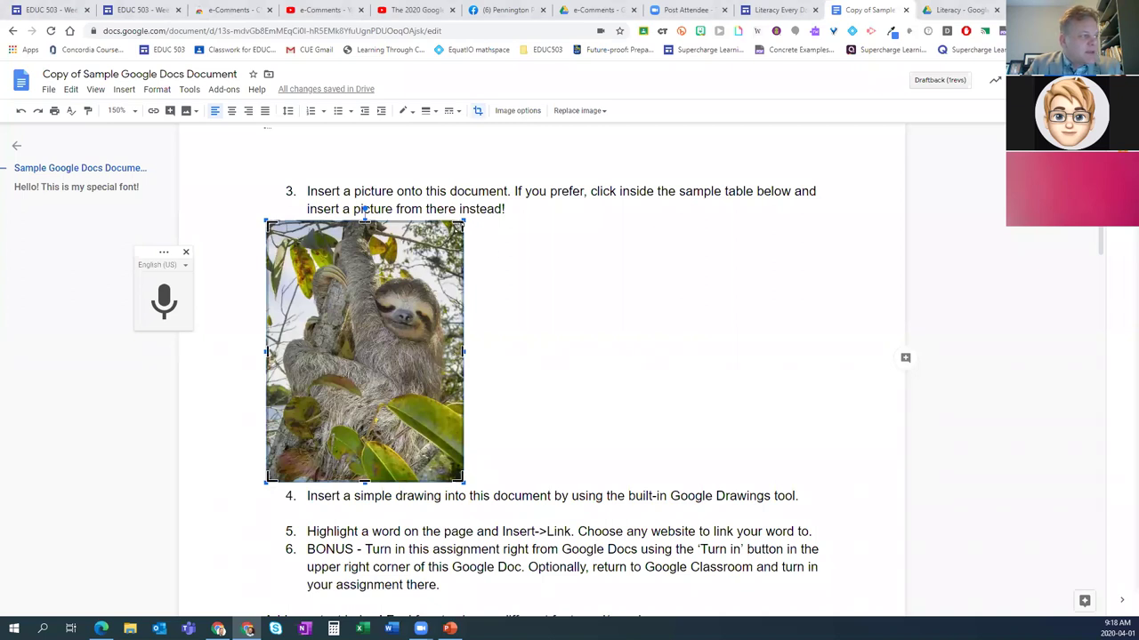
click(529, 277)
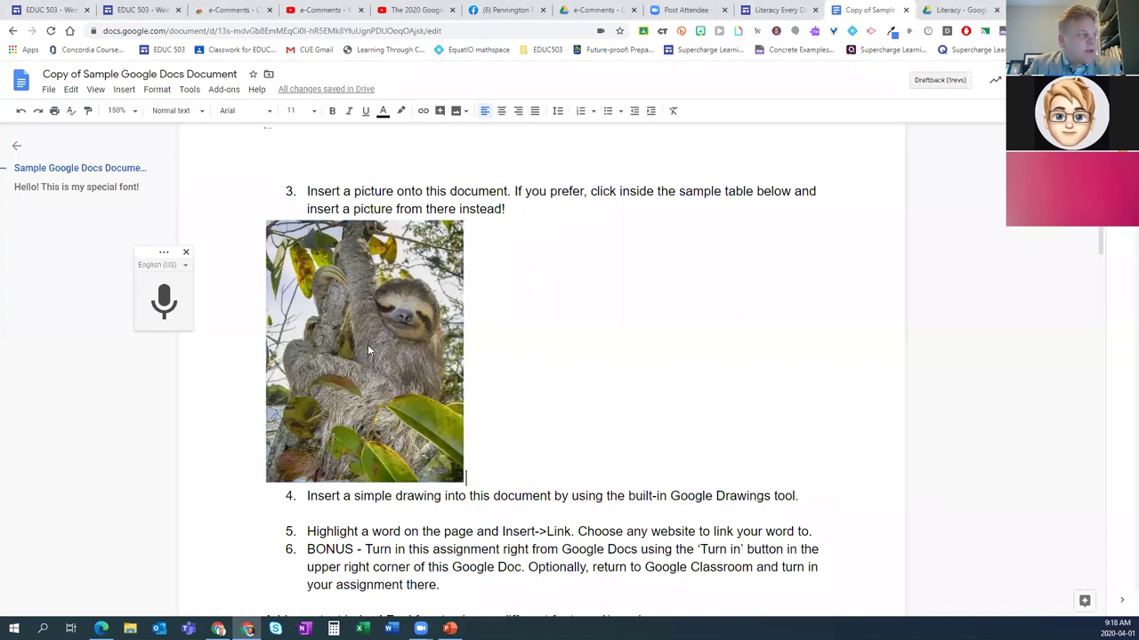
click(452, 306)
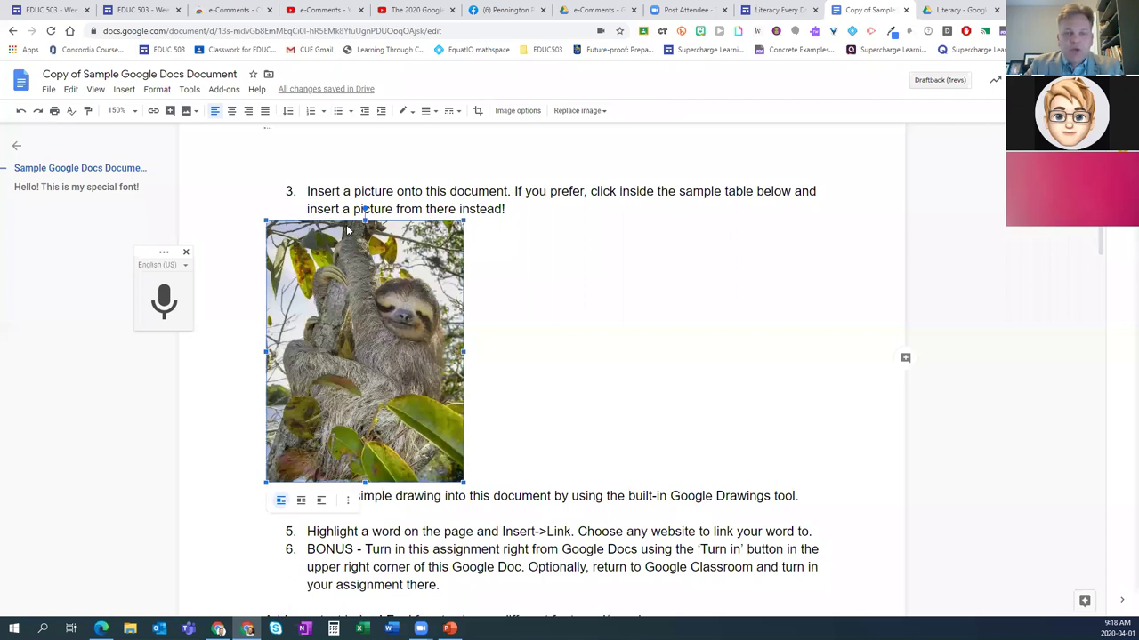
double_click(334, 265)
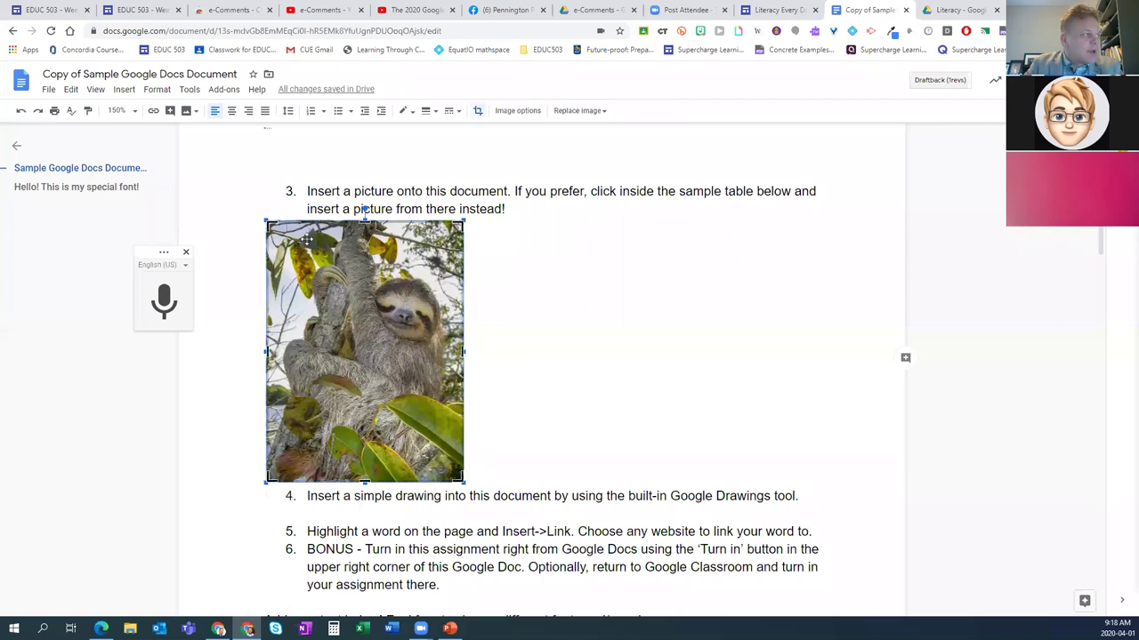
drag(266, 350, 299, 350)
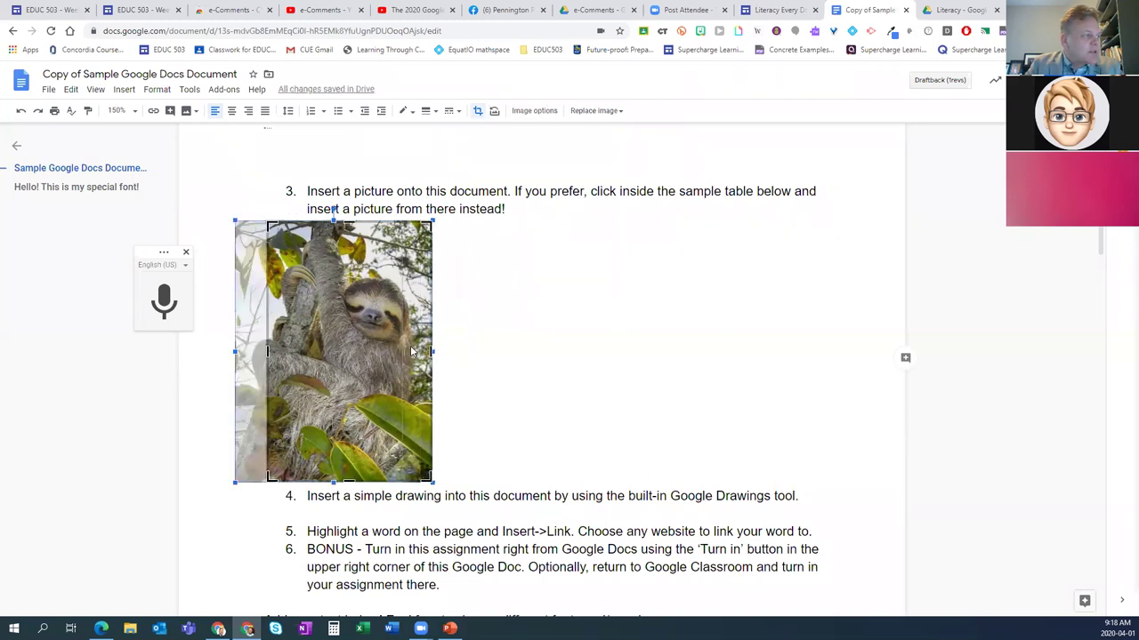
drag(431, 351, 412, 352)
drag(339, 477, 348, 386)
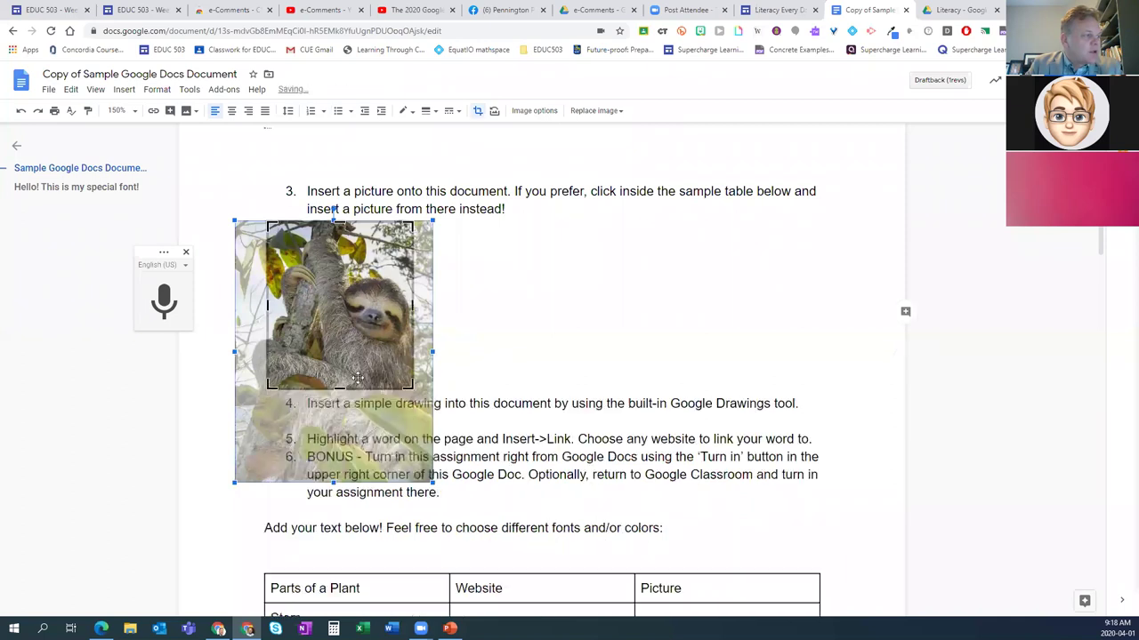
click(524, 339)
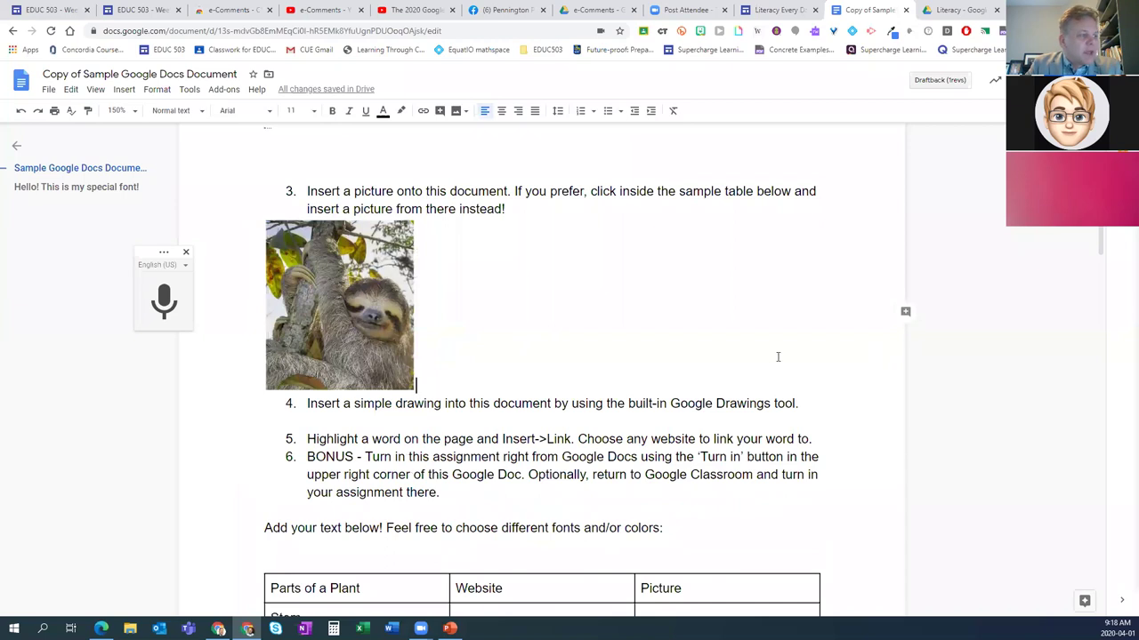
double_click(317, 313)
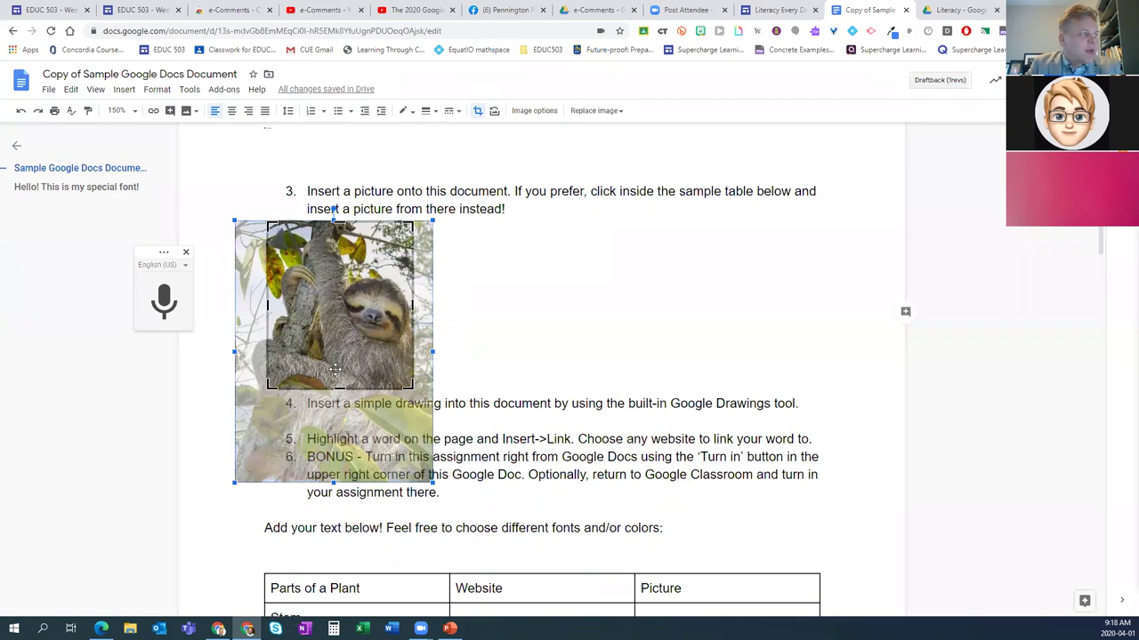
click(523, 343)
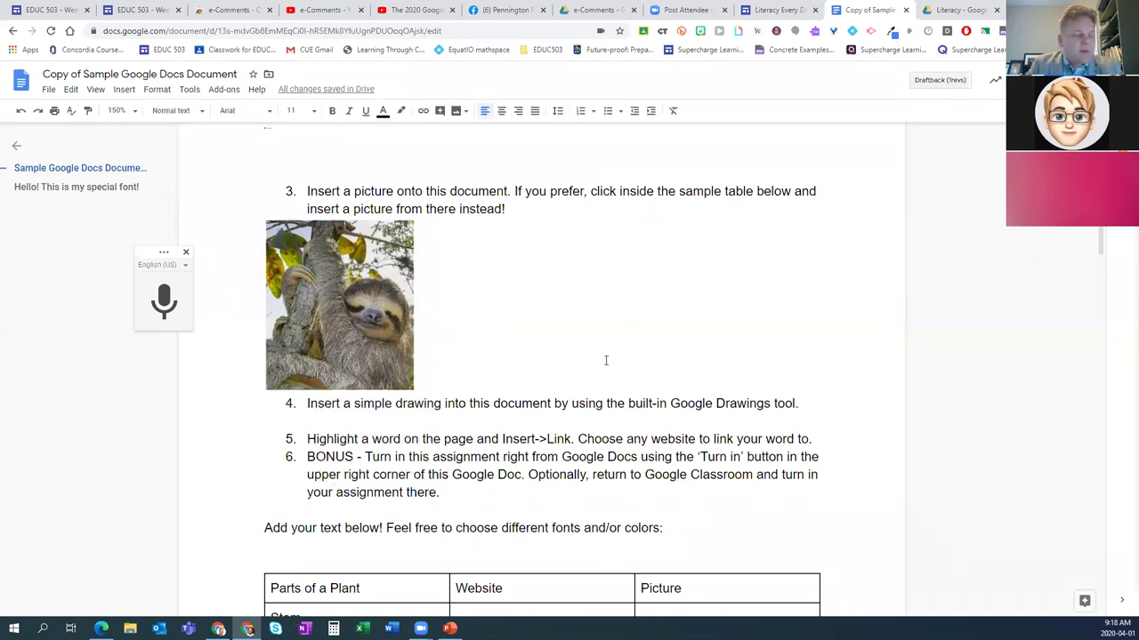
scroll(592, 356, down, 1)
Step: Start a new drawing on the blank line below item 4
click(312, 321)
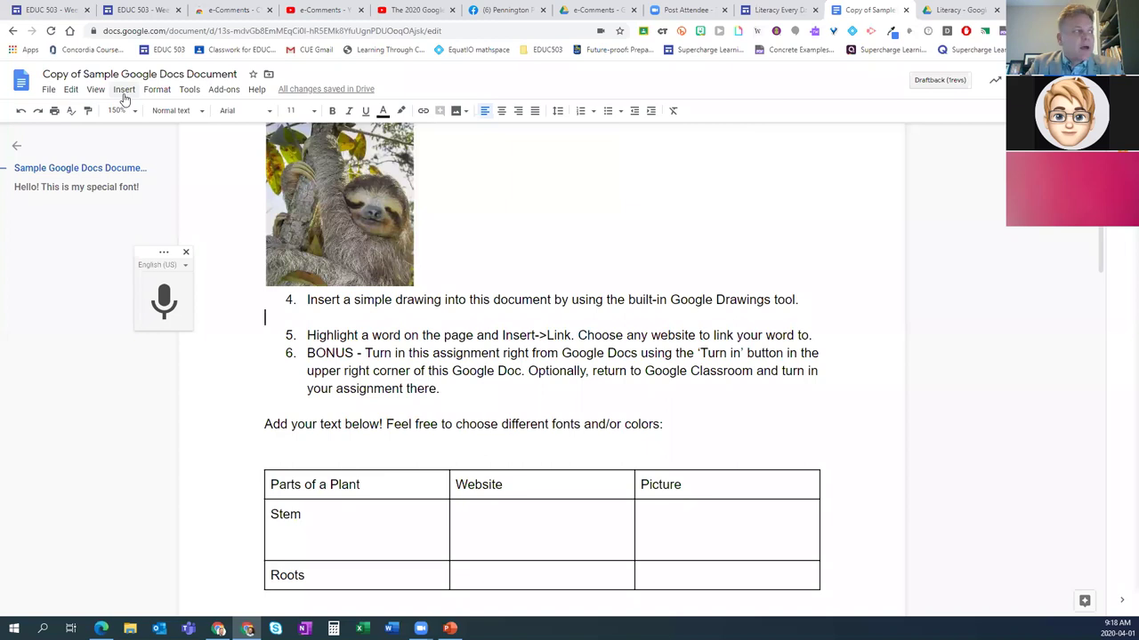
click(125, 93)
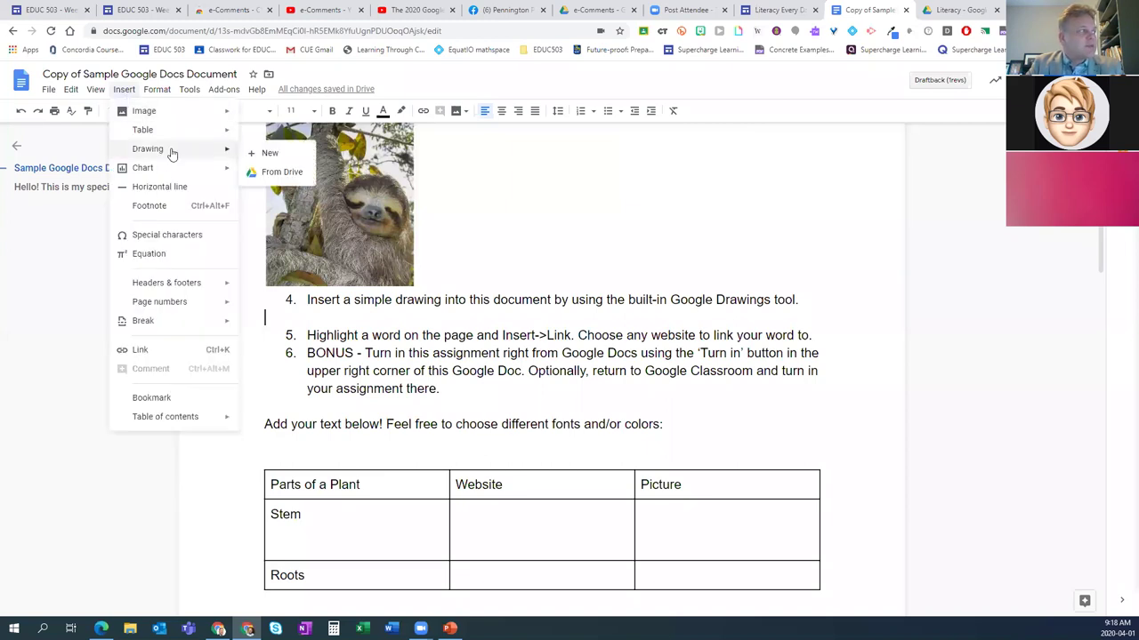
mouse_move(144, 151)
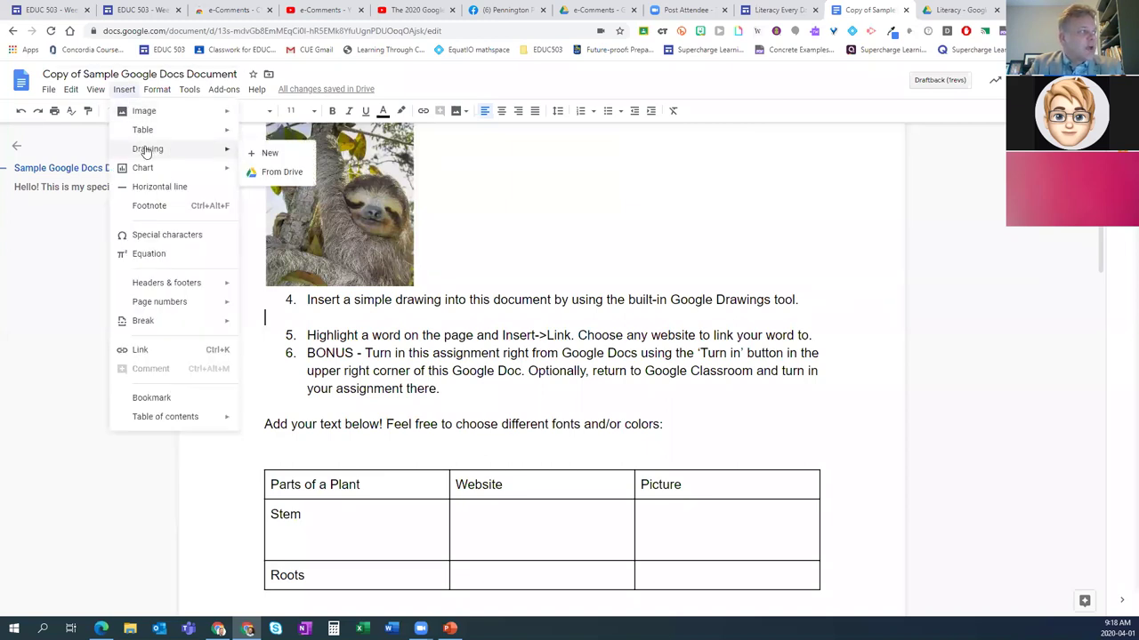
click(270, 154)
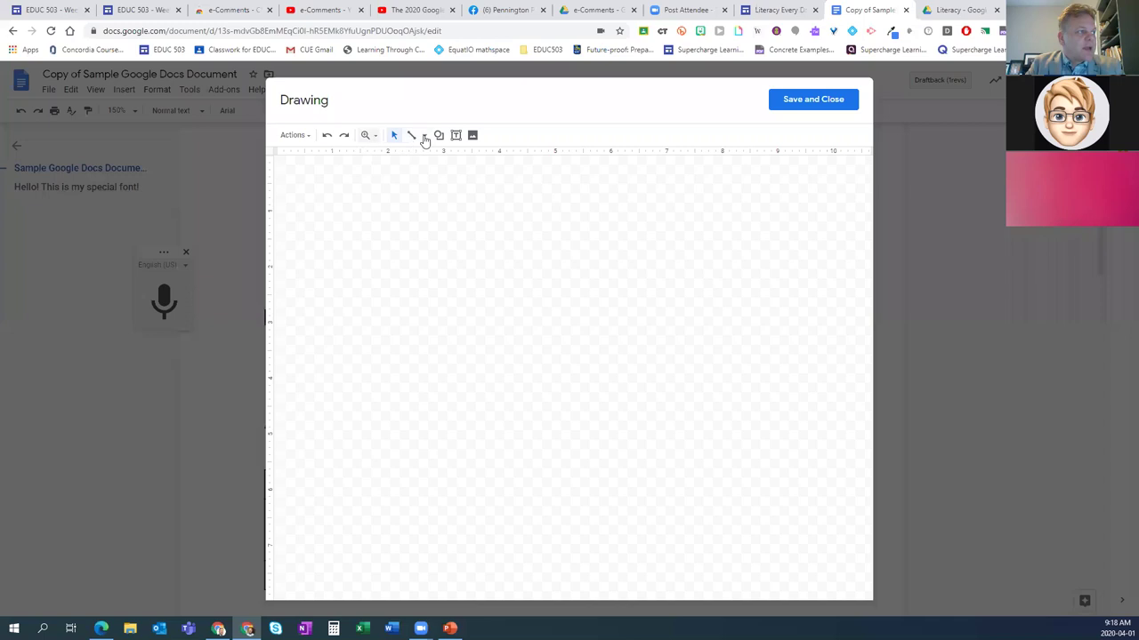
Step: Draw a freehand scribble on the drawing canvas, then undo it
click(424, 137)
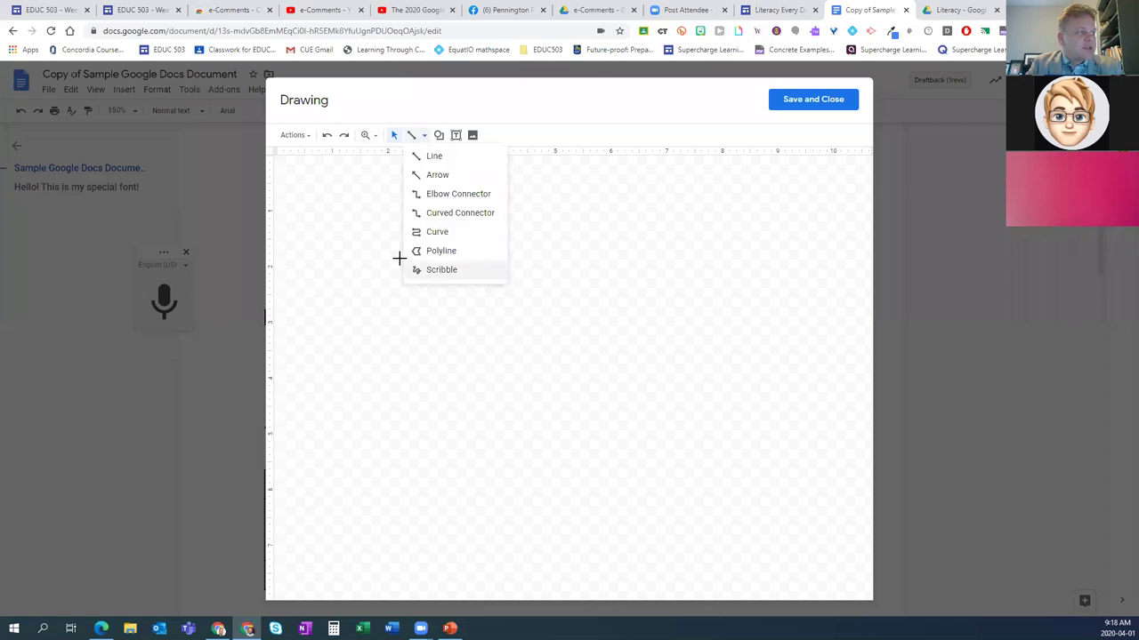
click(427, 269)
mouse_move(410, 194)
mouse_down()
mouse_move(630, 257)
mouse_move(549, 168)
mouse_move(481, 236)
mouse_up()
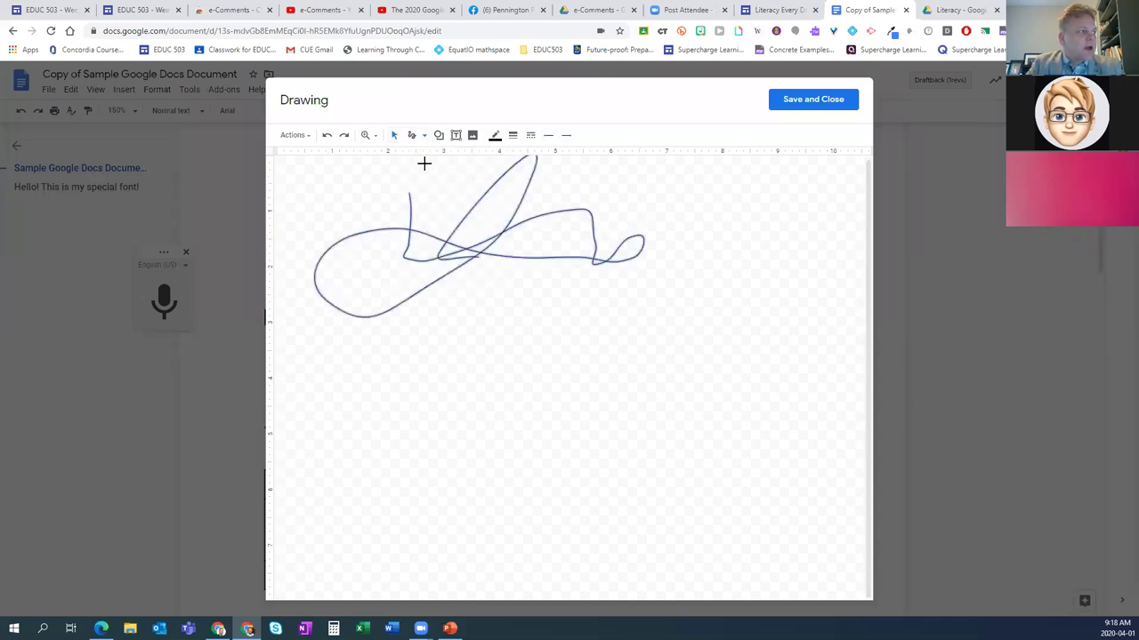
click(328, 135)
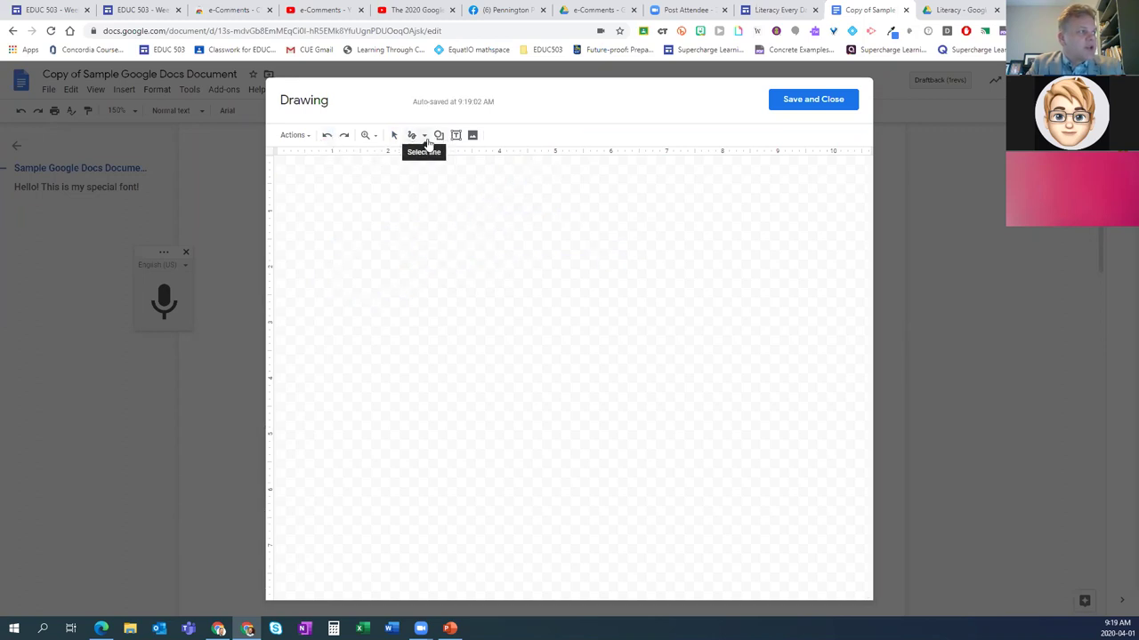
Step: Draw a sun shape in the canvas's upper right and fill it yellow
click(438, 135)
mouse_move(503, 158)
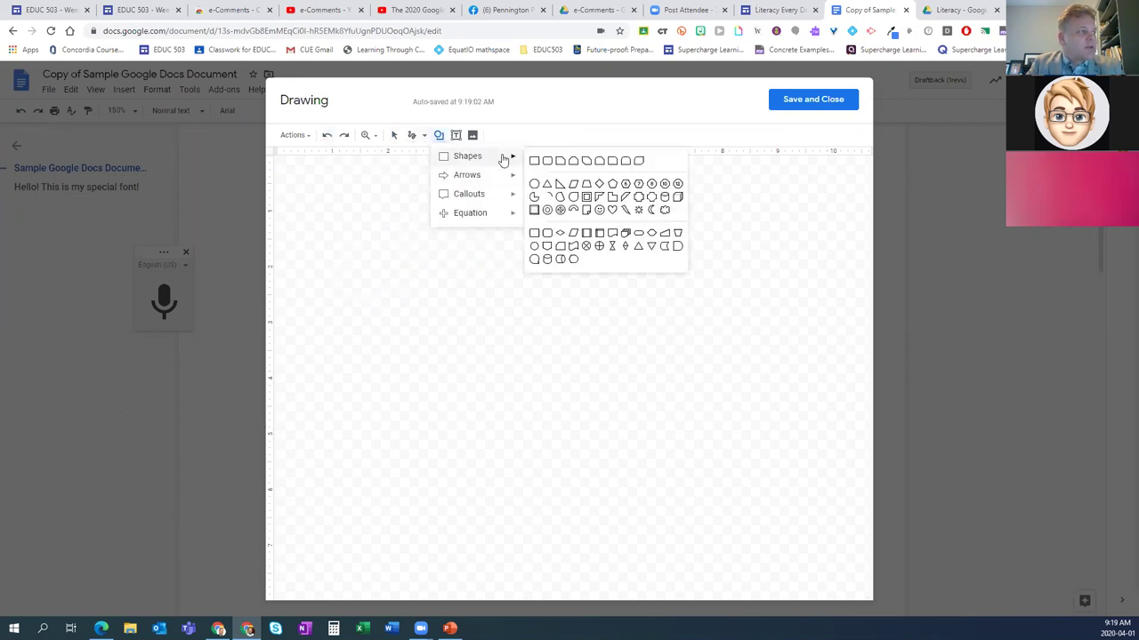
click(650, 204)
mouse_move(650, 204)
mouse_down()
mouse_move(757, 277)
mouse_move(795, 335)
mouse_up()
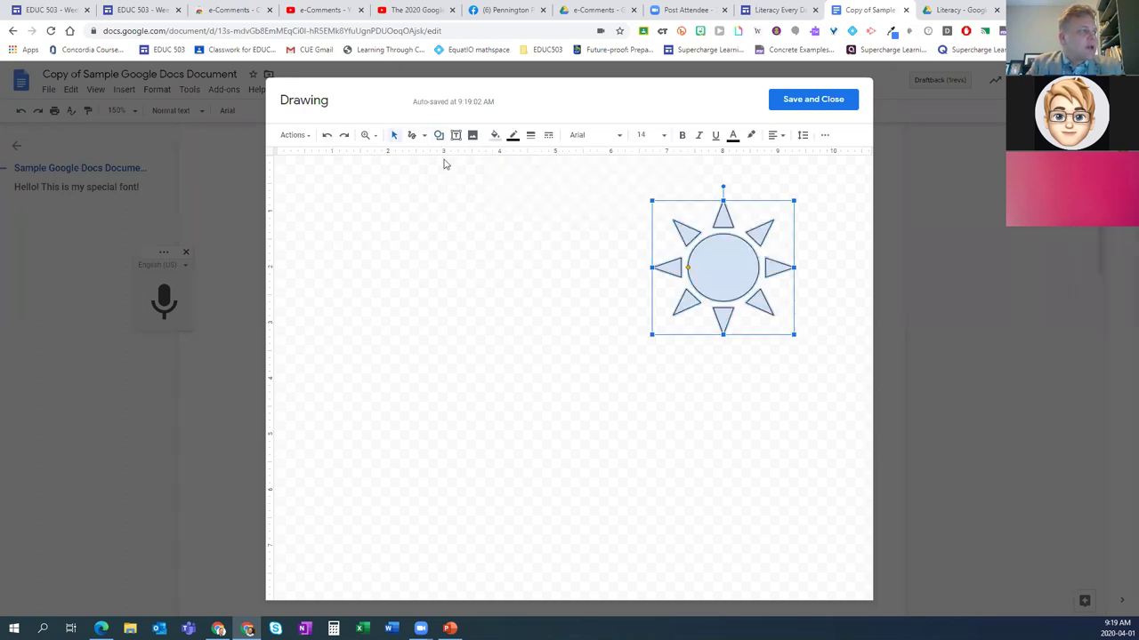
click(495, 135)
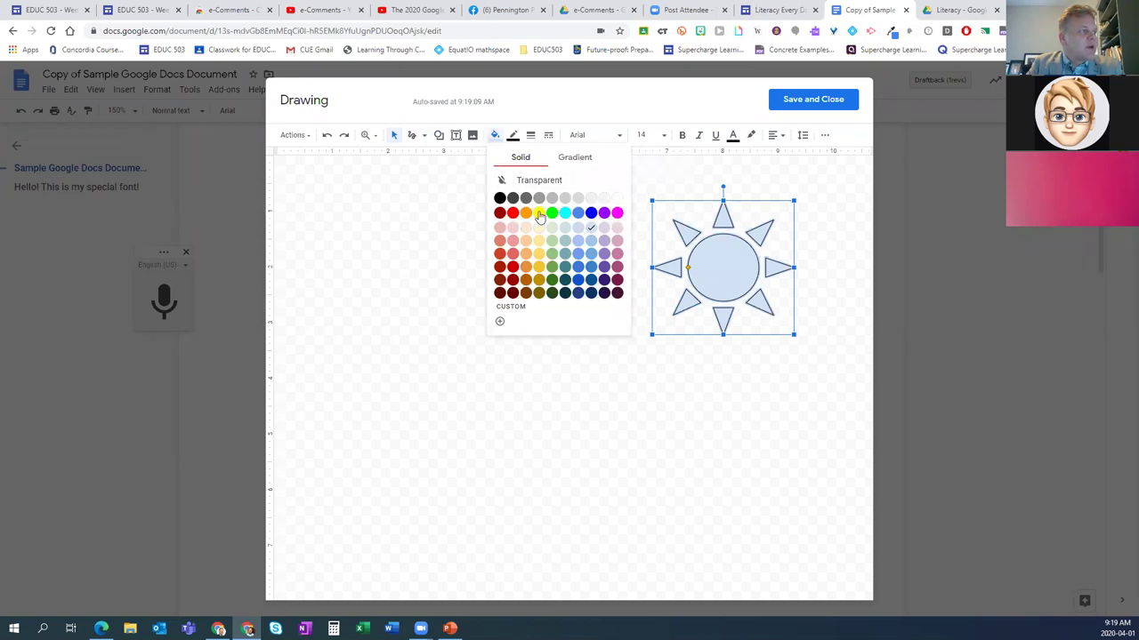
click(539, 213)
click(471, 137)
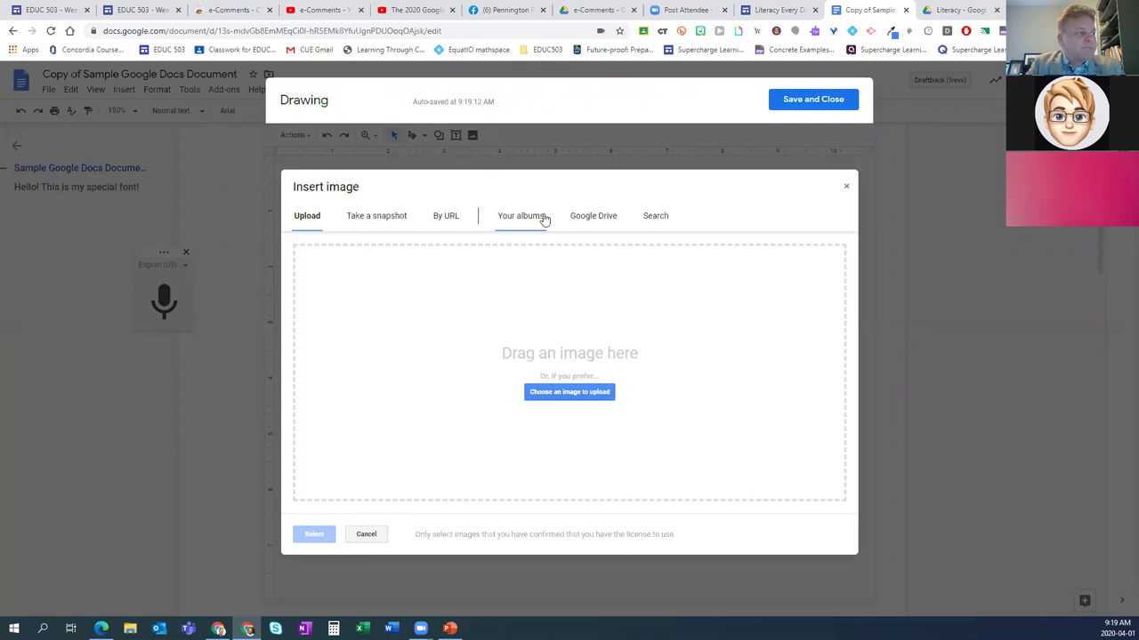
Step: Search the web for images and insert the orange convertible picture into the drawing
click(654, 217)
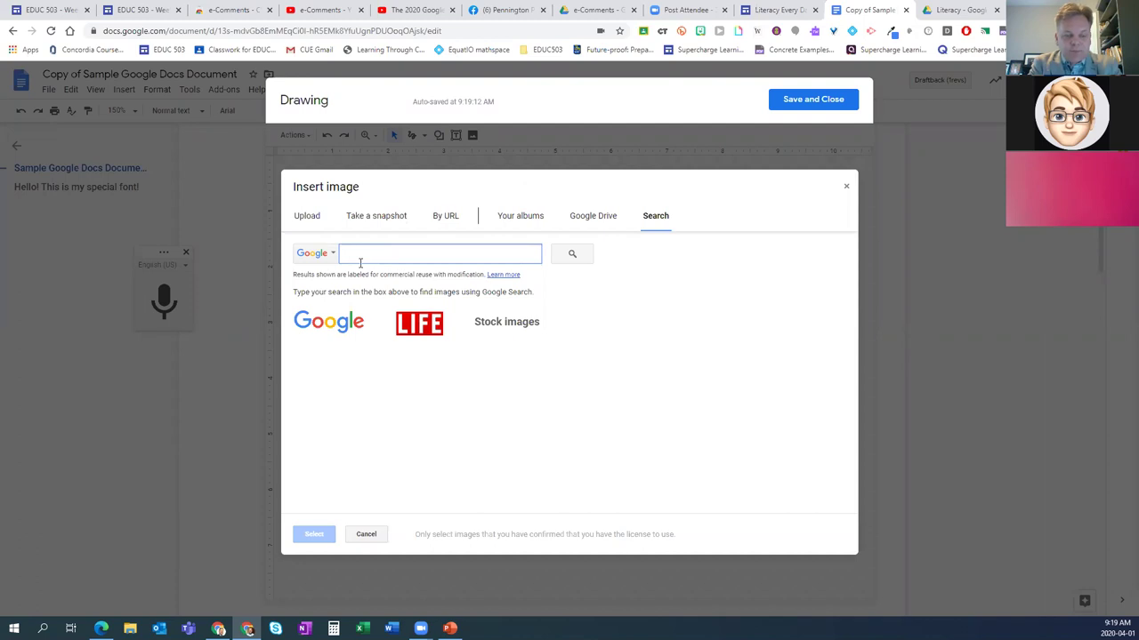
text(cat)
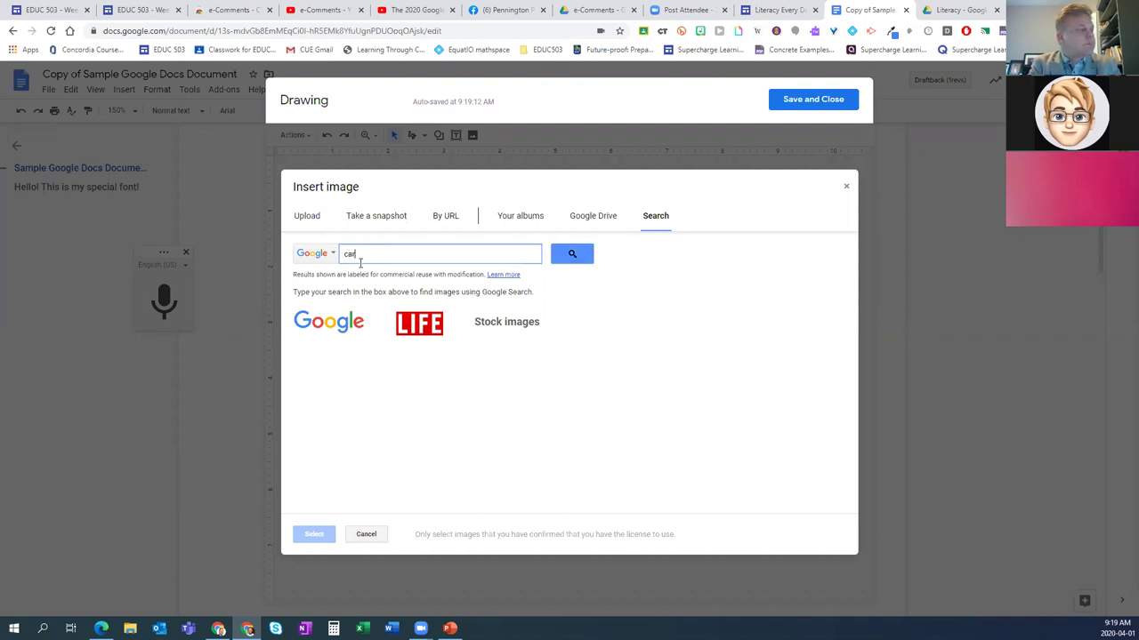
key(Return)
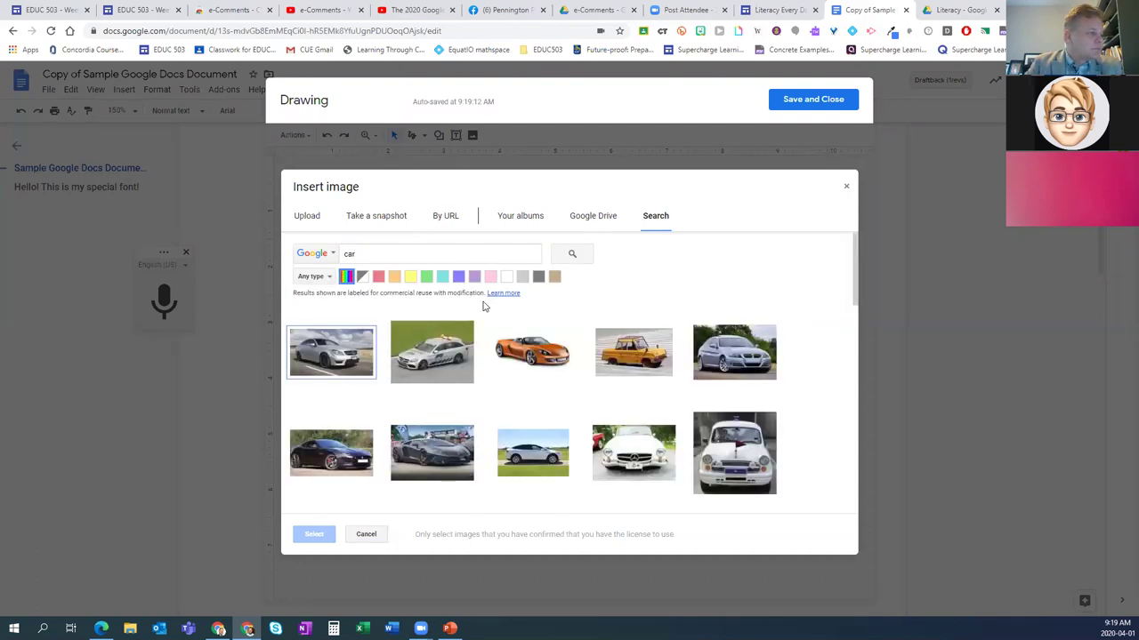
click(502, 349)
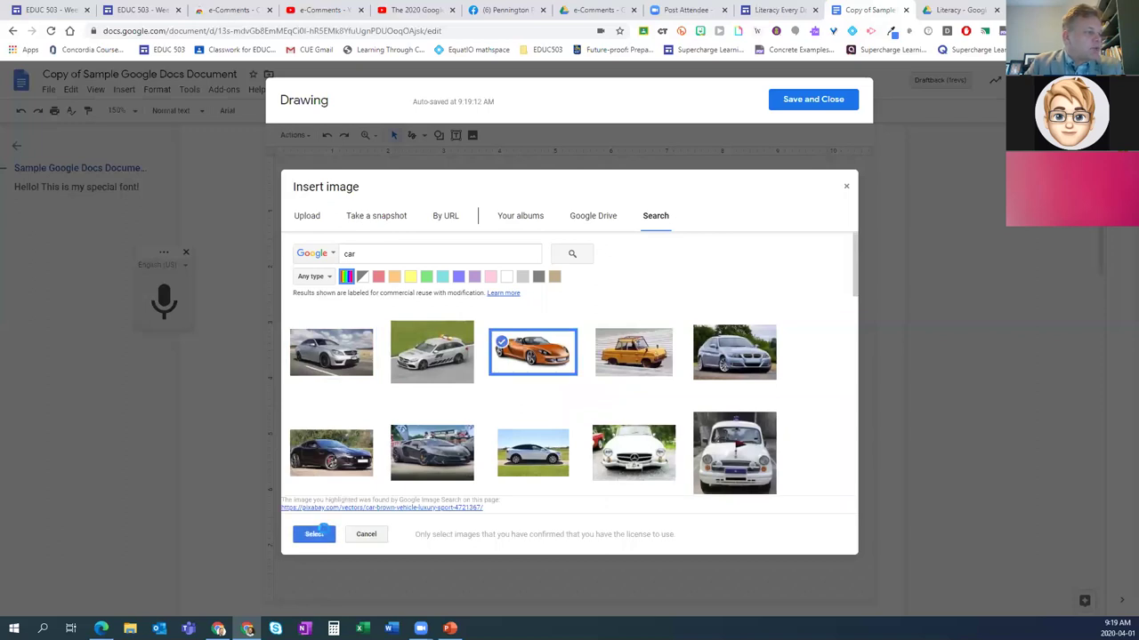
click(314, 533)
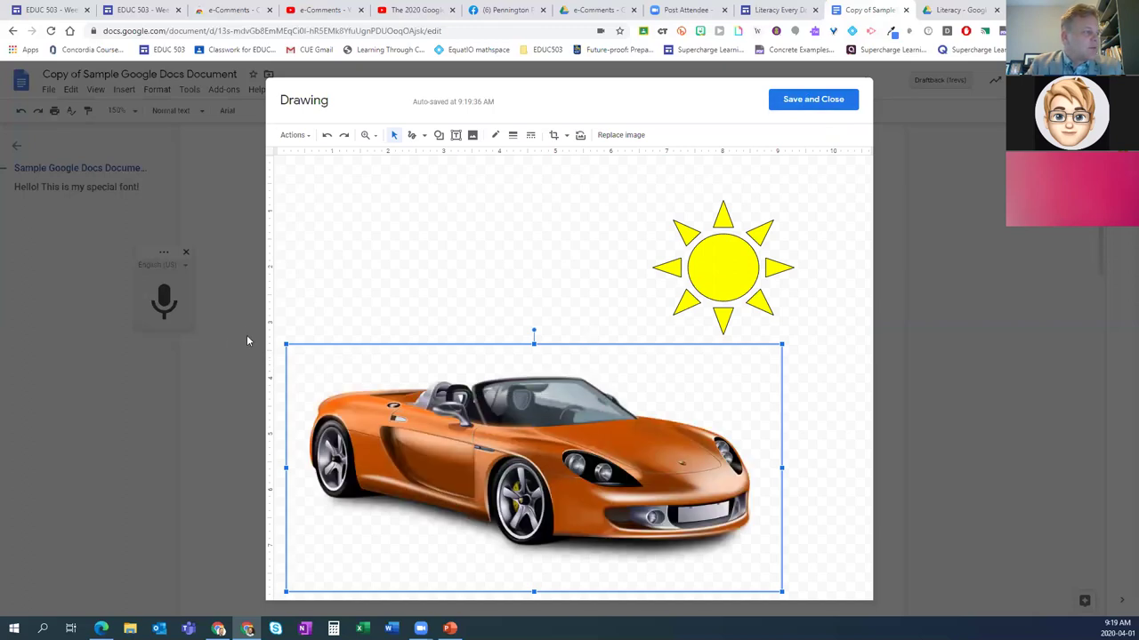
Step: Shrink the car picture, move it below the sun, and save the drawing into the document
drag(286, 344, 440, 491)
drag(561, 504, 459, 435)
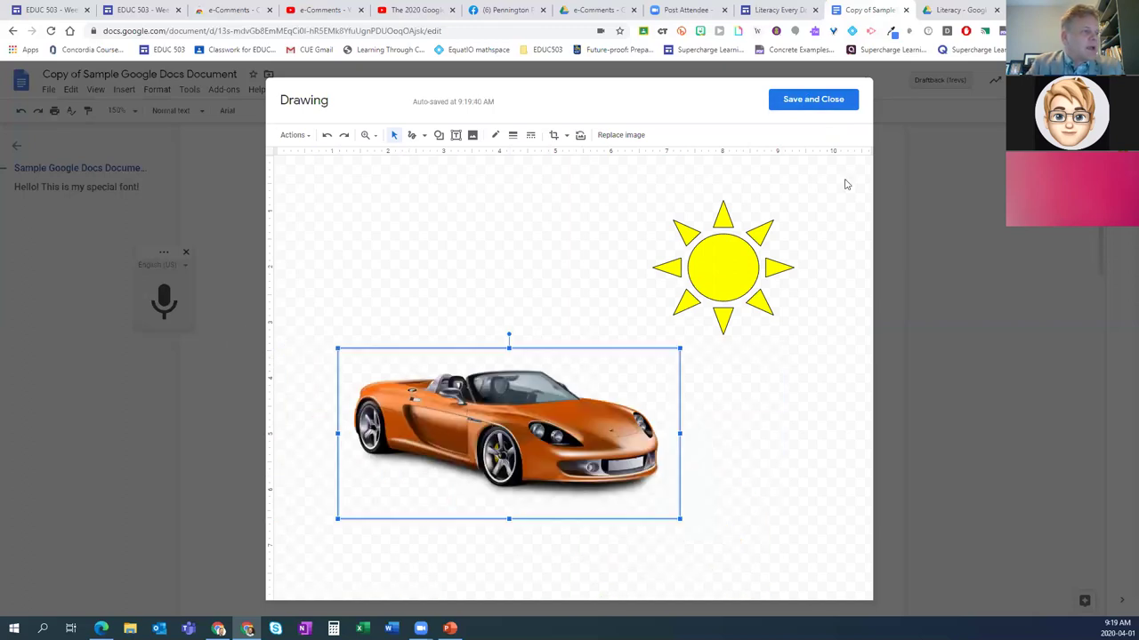
click(810, 99)
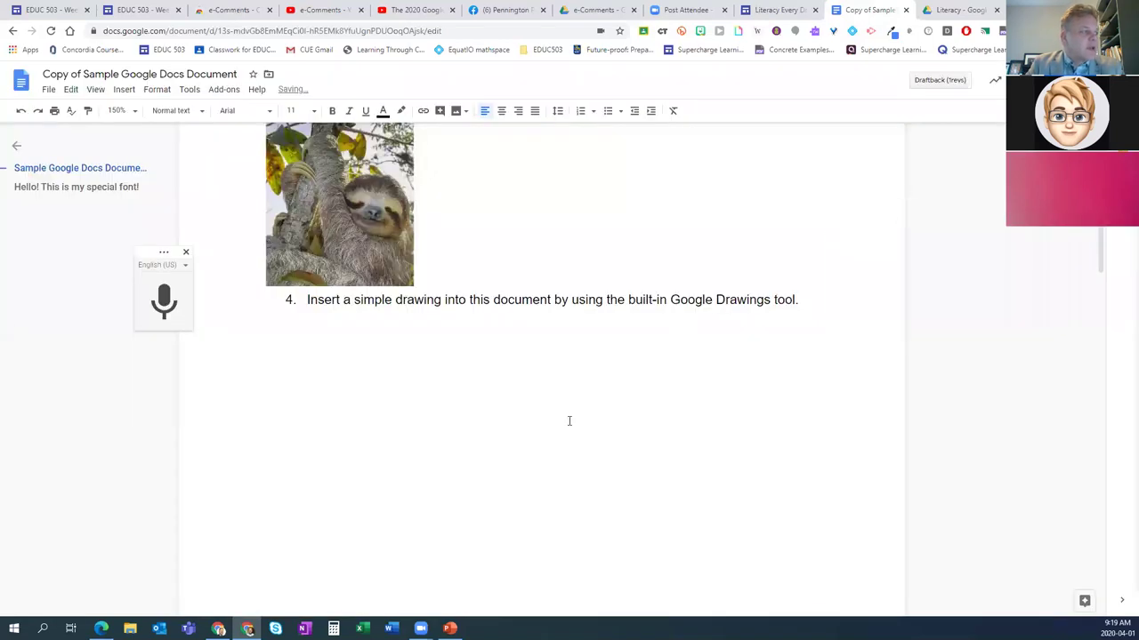
scroll(577, 413, down, 5)
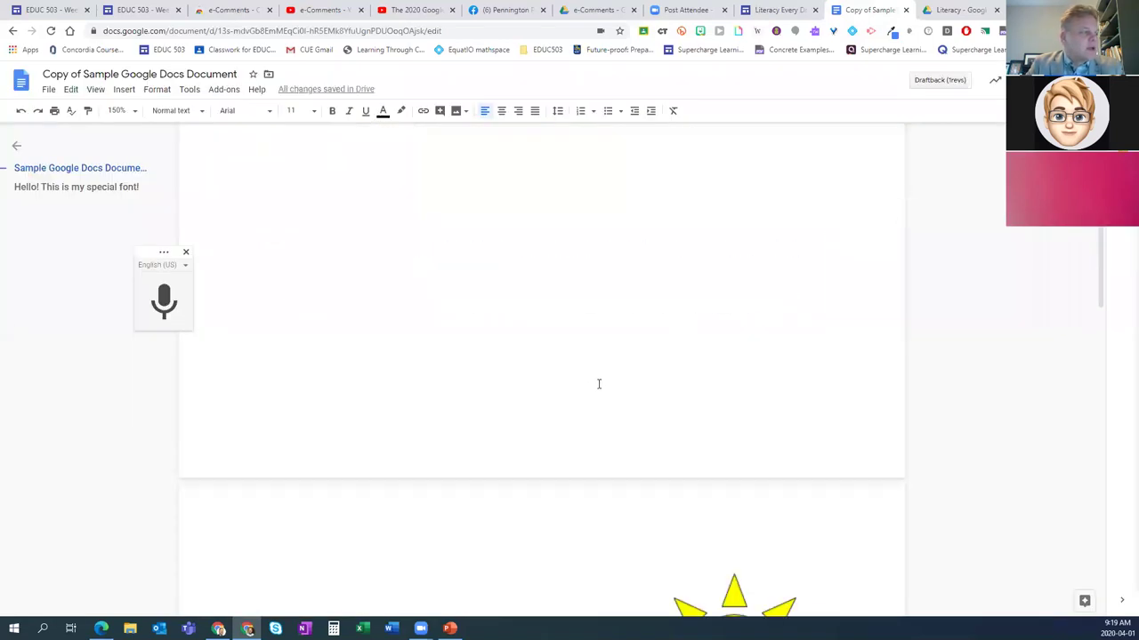
scroll(601, 383, down, 4)
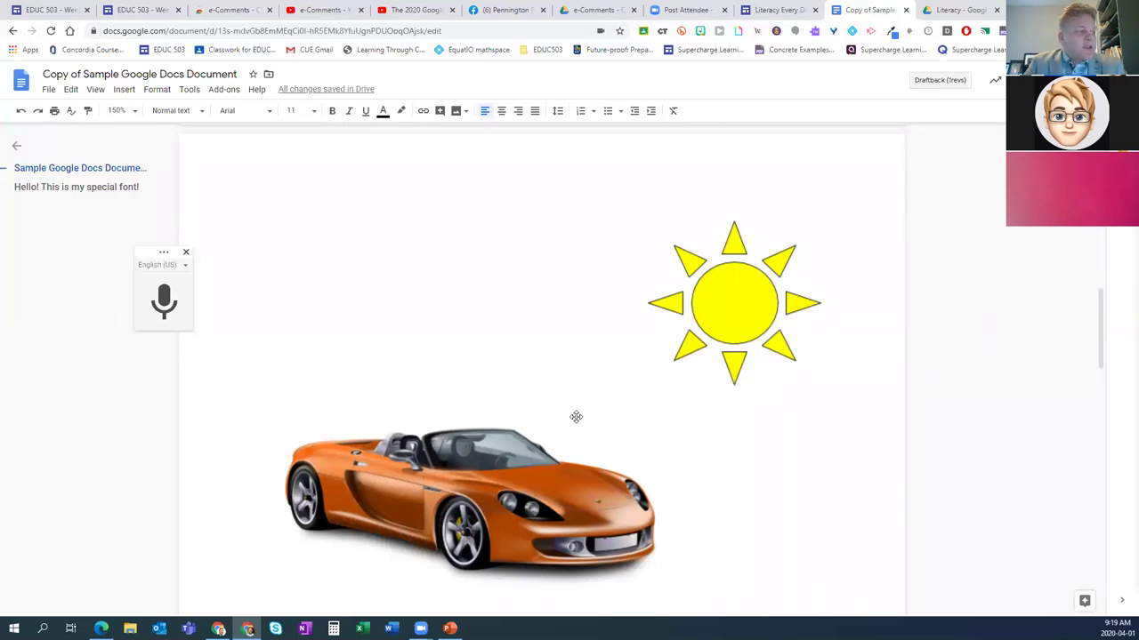
scroll(632, 395, up, 8)
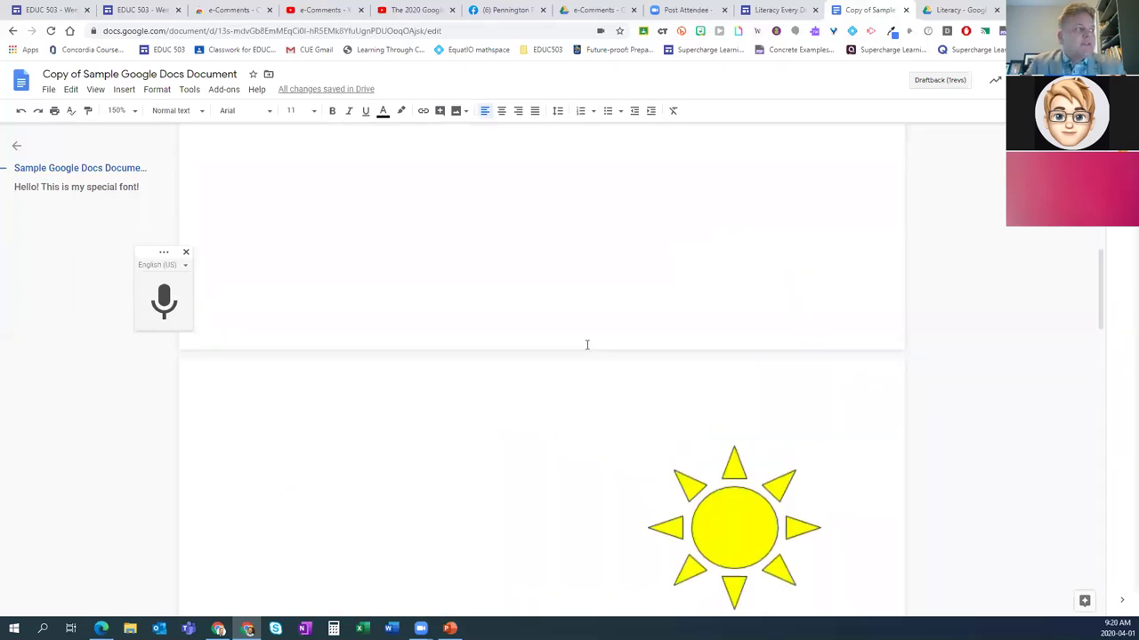
scroll(440, 338, up, 2)
scroll(439, 338, down, 6)
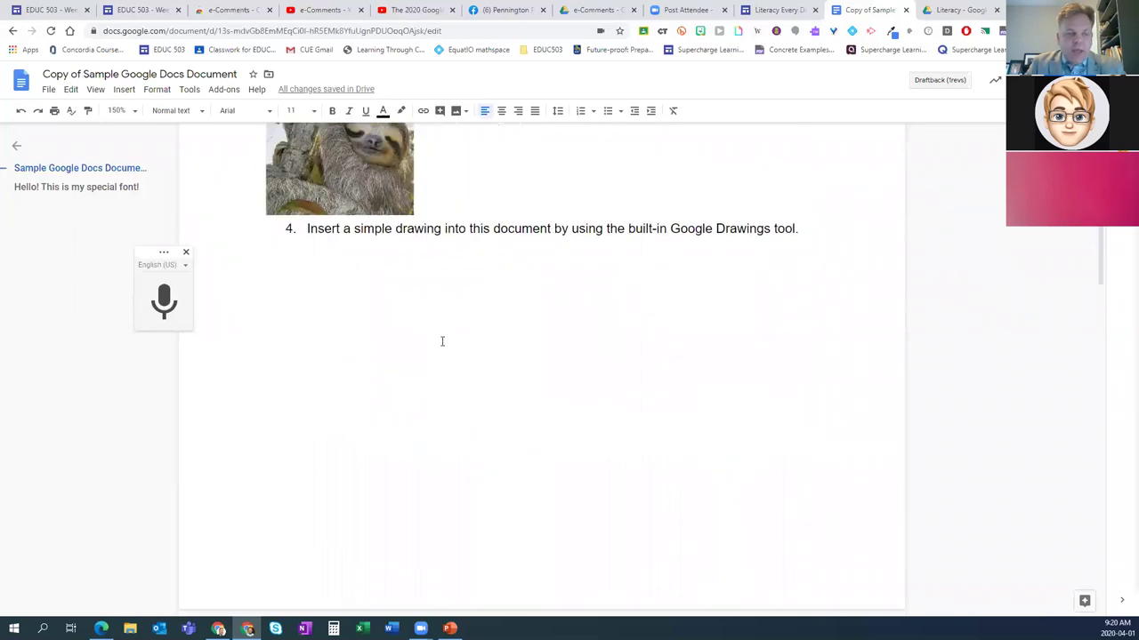
scroll(441, 340, down, 5)
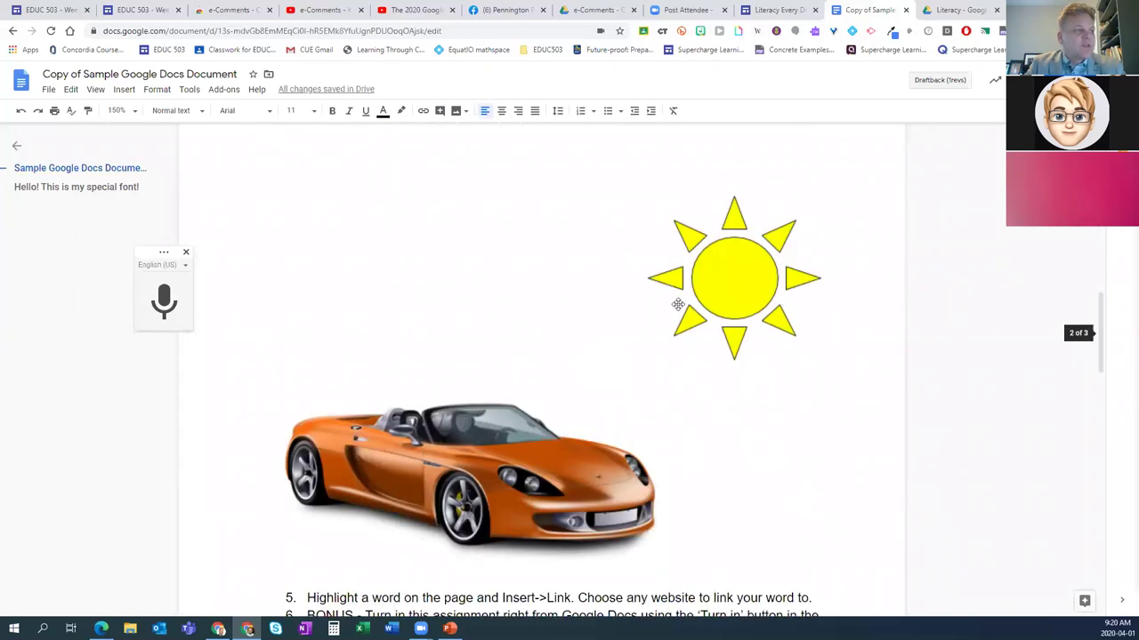
click(638, 324)
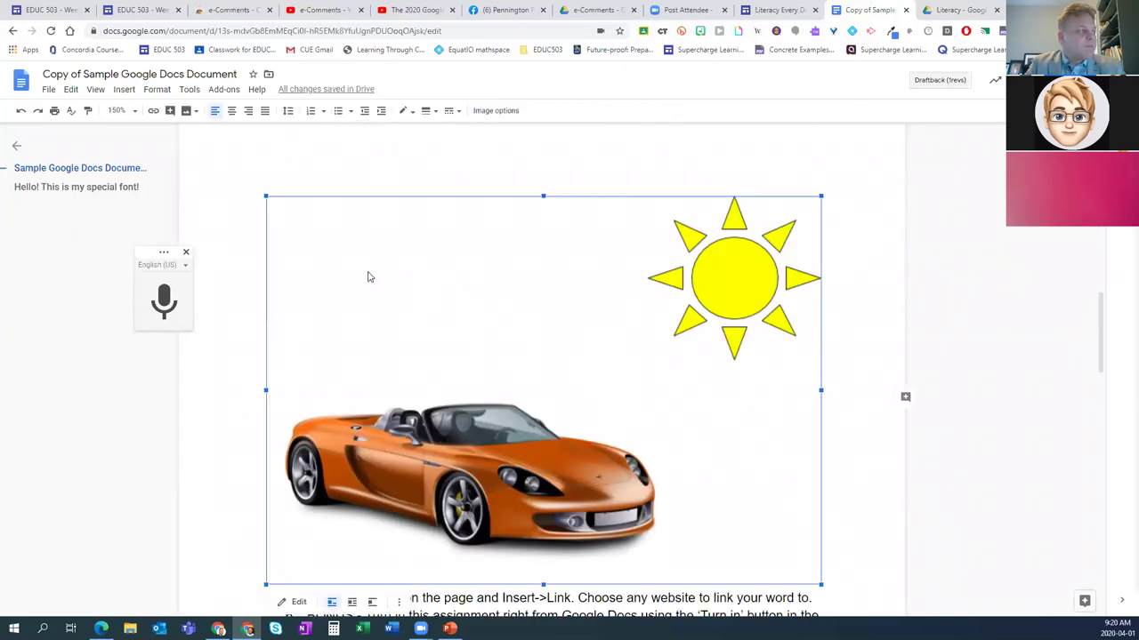
double_click(516, 337)
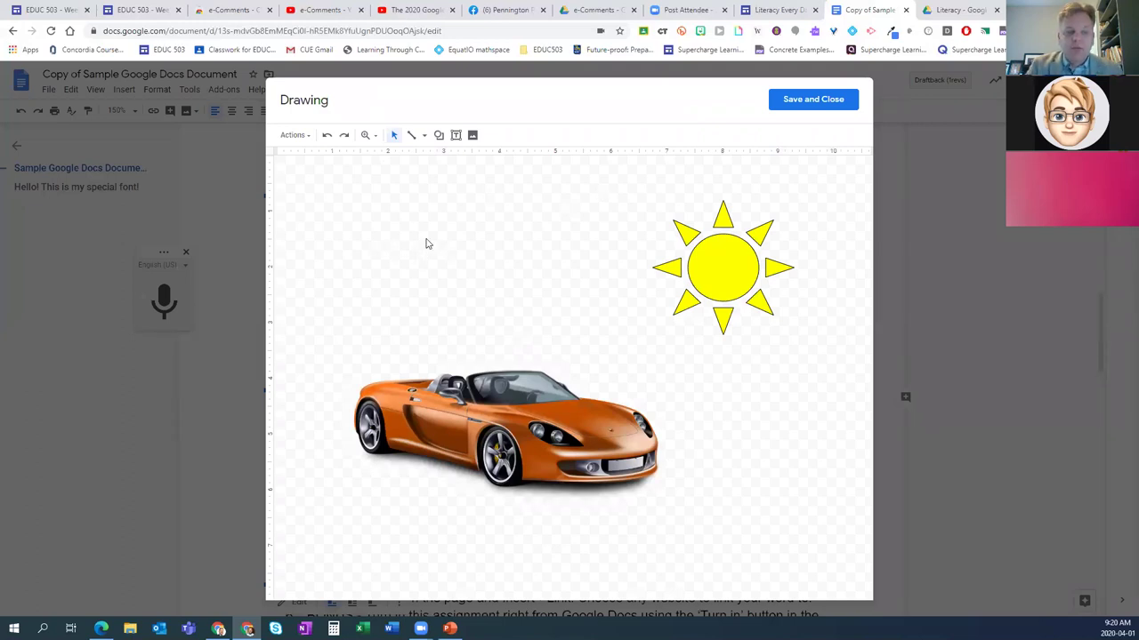
click(812, 100)
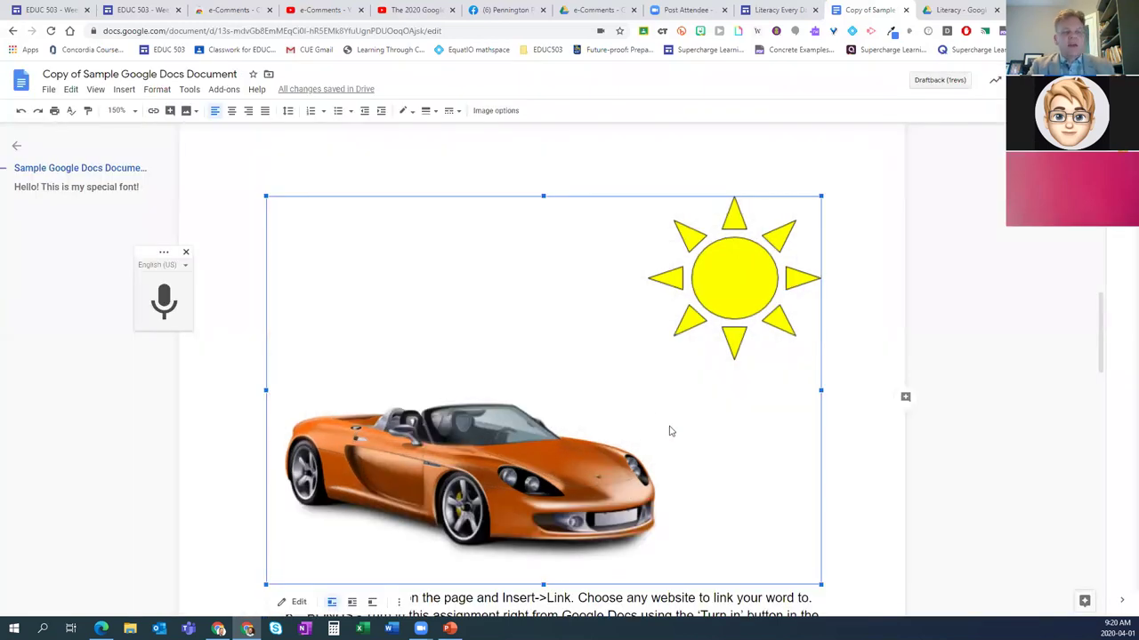
scroll(673, 429, down, 2)
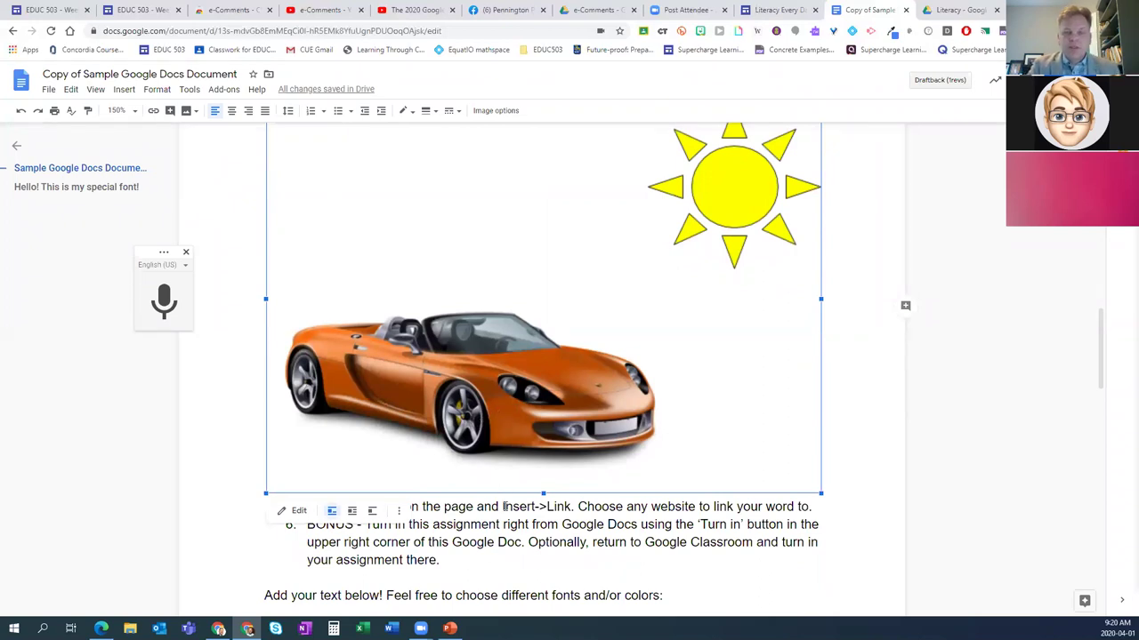
scroll(505, 503, up, 3)
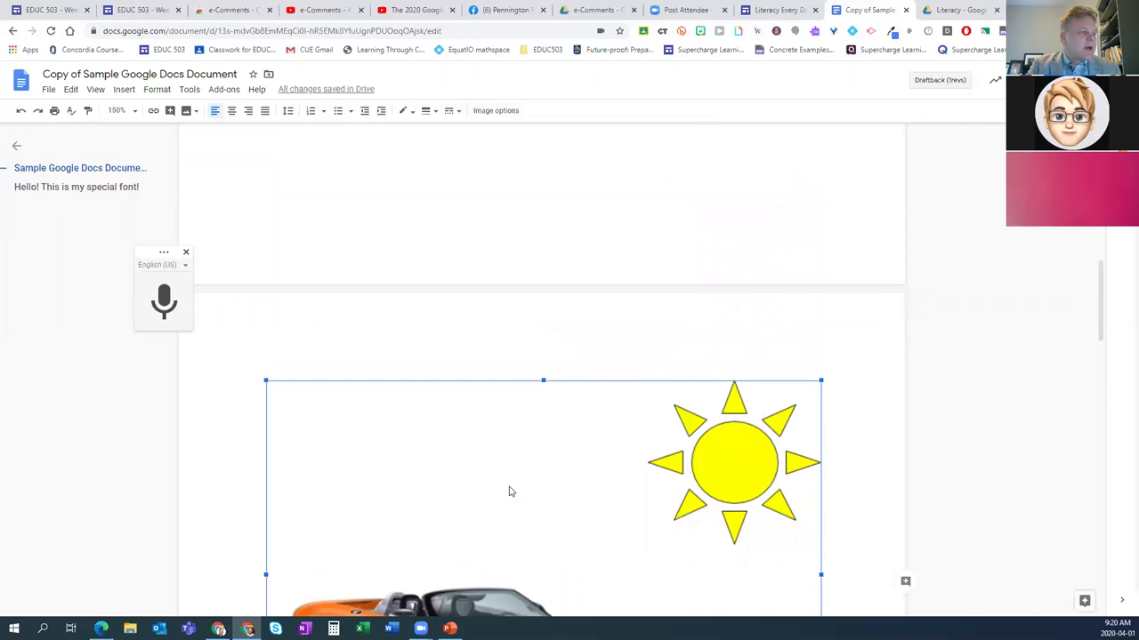
scroll(509, 485, up, 3)
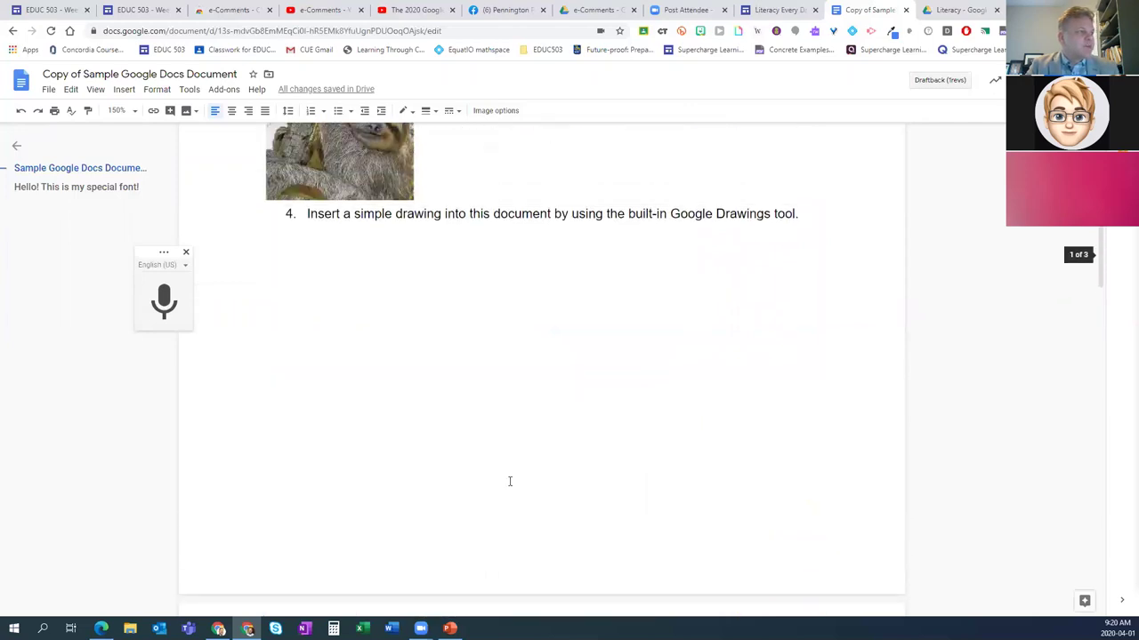
scroll(509, 475, down, 2)
scroll(510, 475, down, 8)
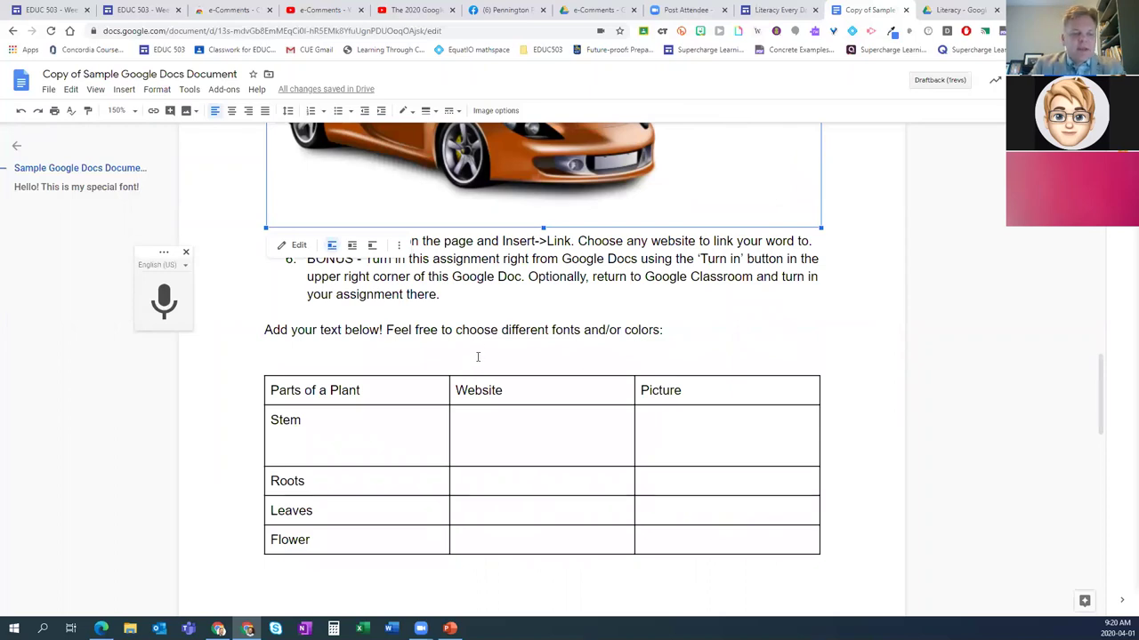
scroll(478, 357, up, 5)
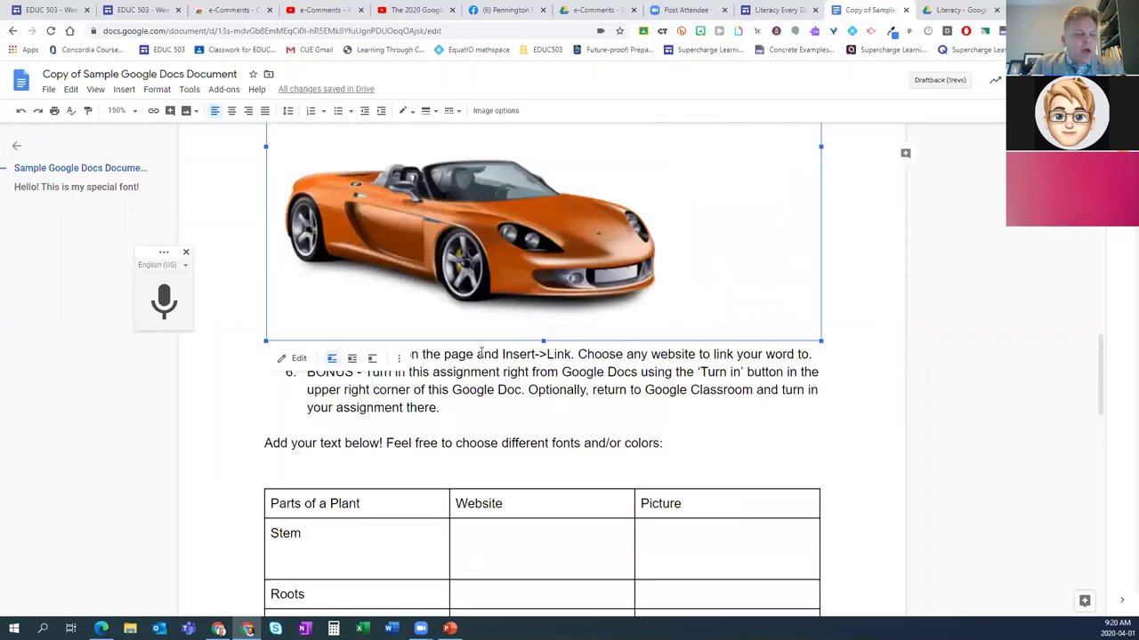
scroll(480, 351, up, 10)
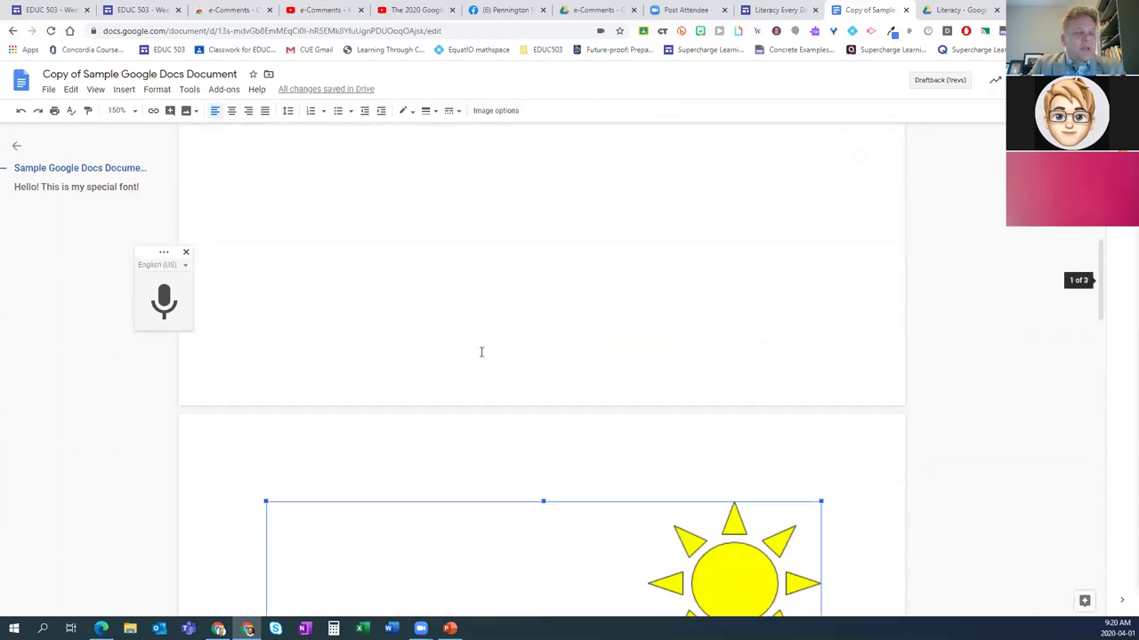
click(355, 253)
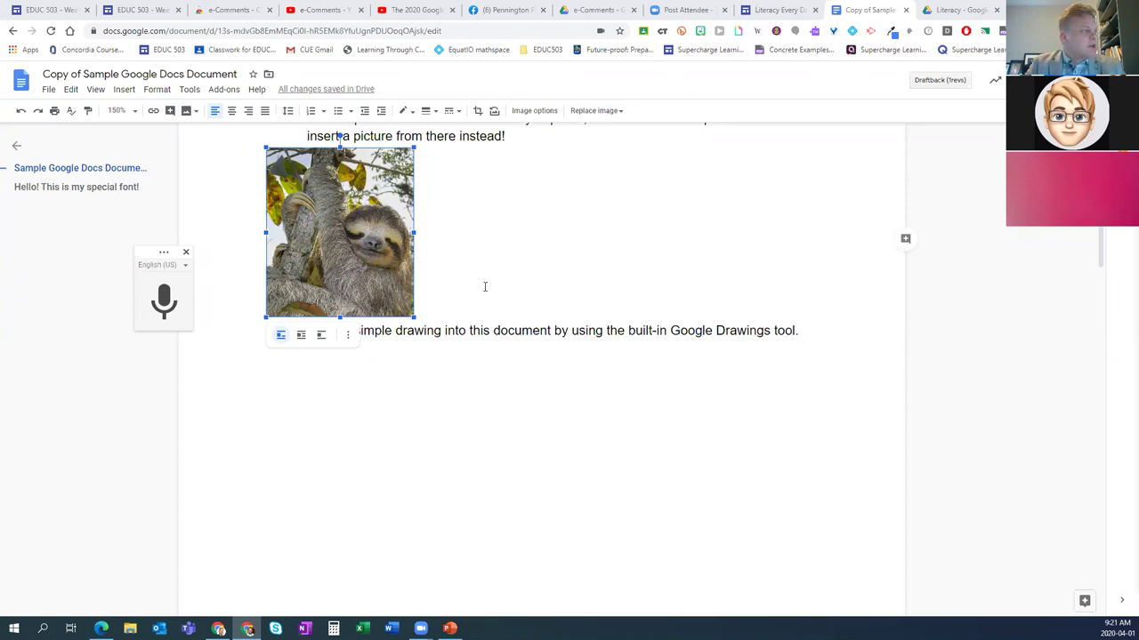
scroll(485, 287, down, 15)
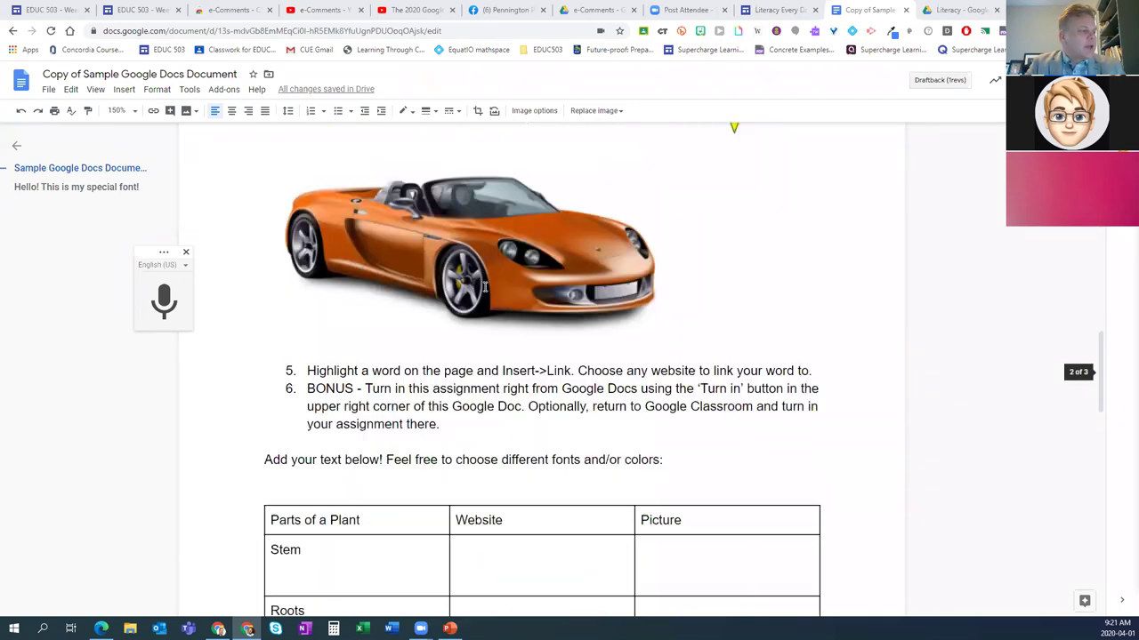
scroll(485, 287, down, 3)
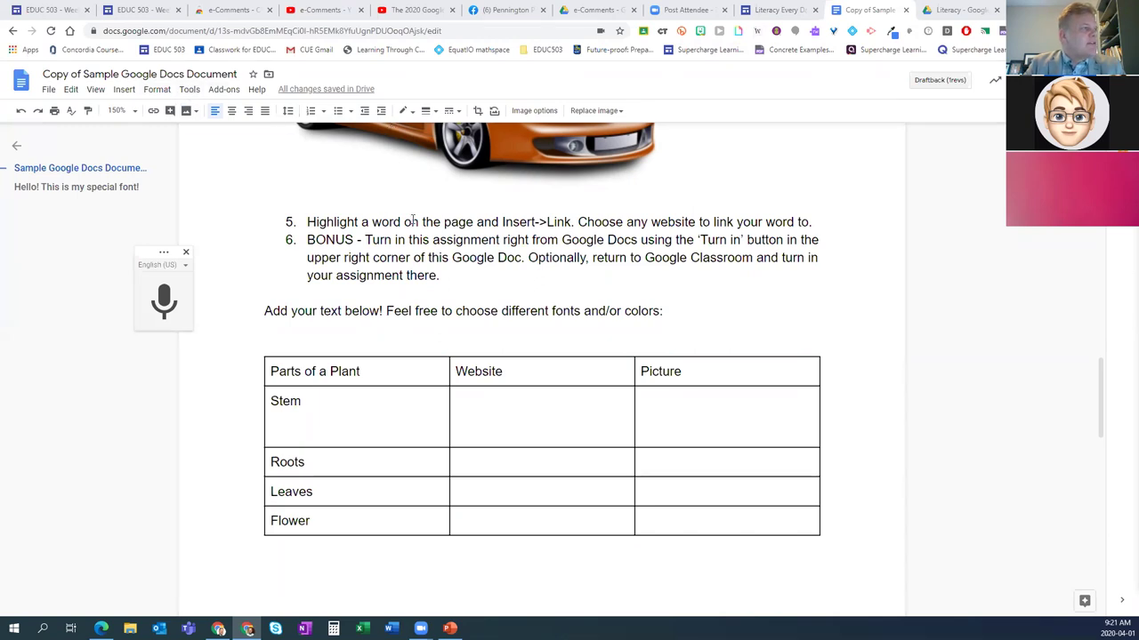
scroll(414, 219, up, 10)
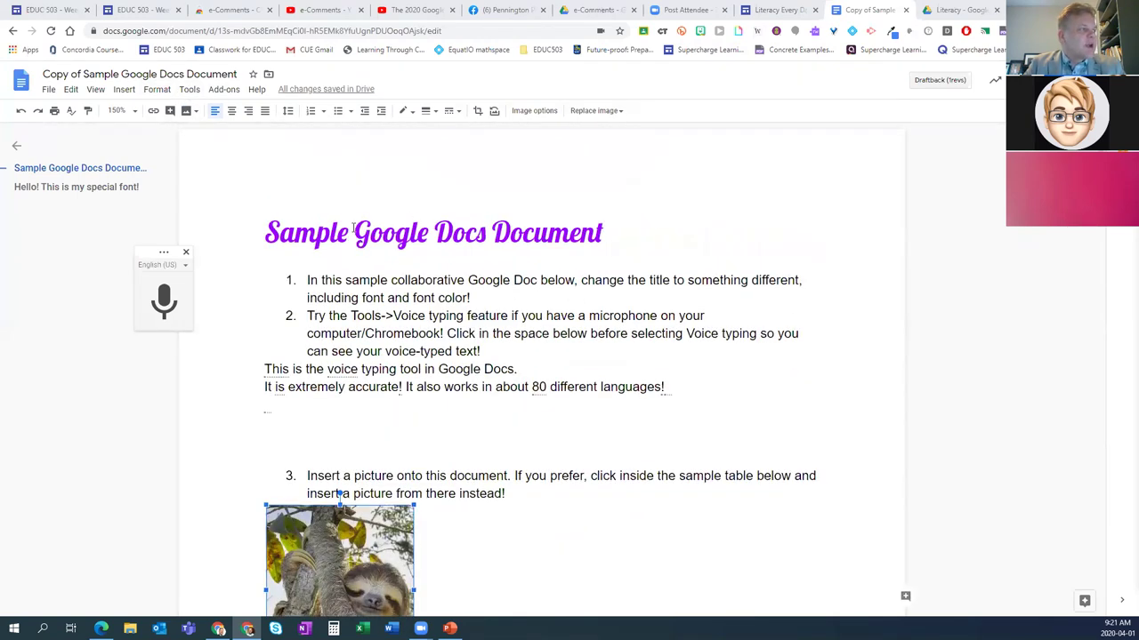
Step: From the empty line under the title, open the More fonts catalogue and browse its list
click(299, 279)
click(277, 267)
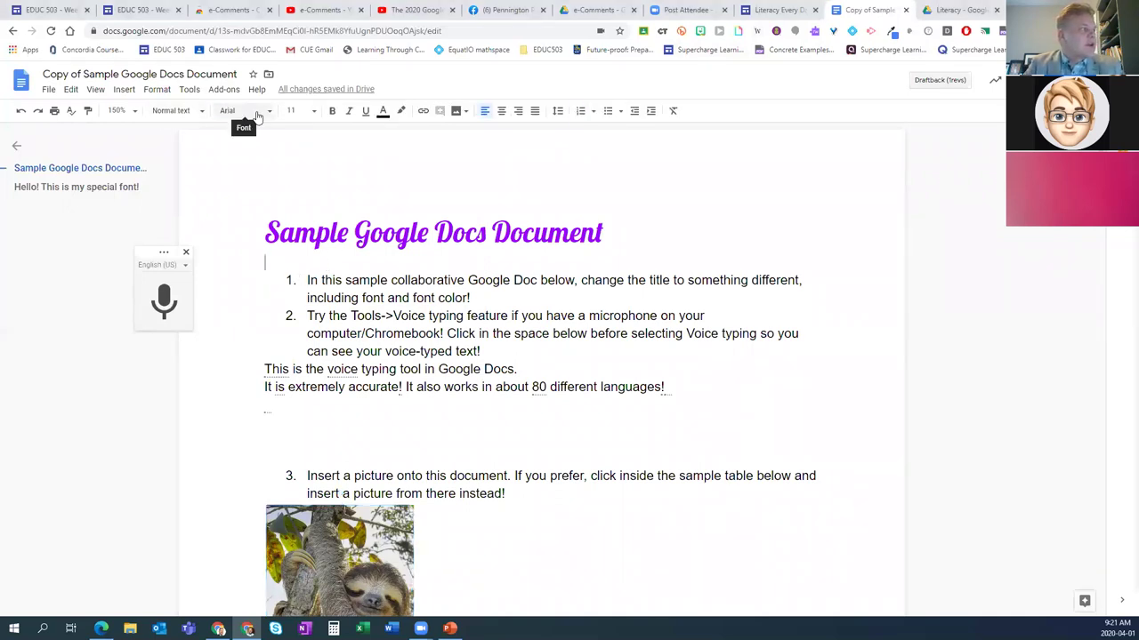
click(256, 114)
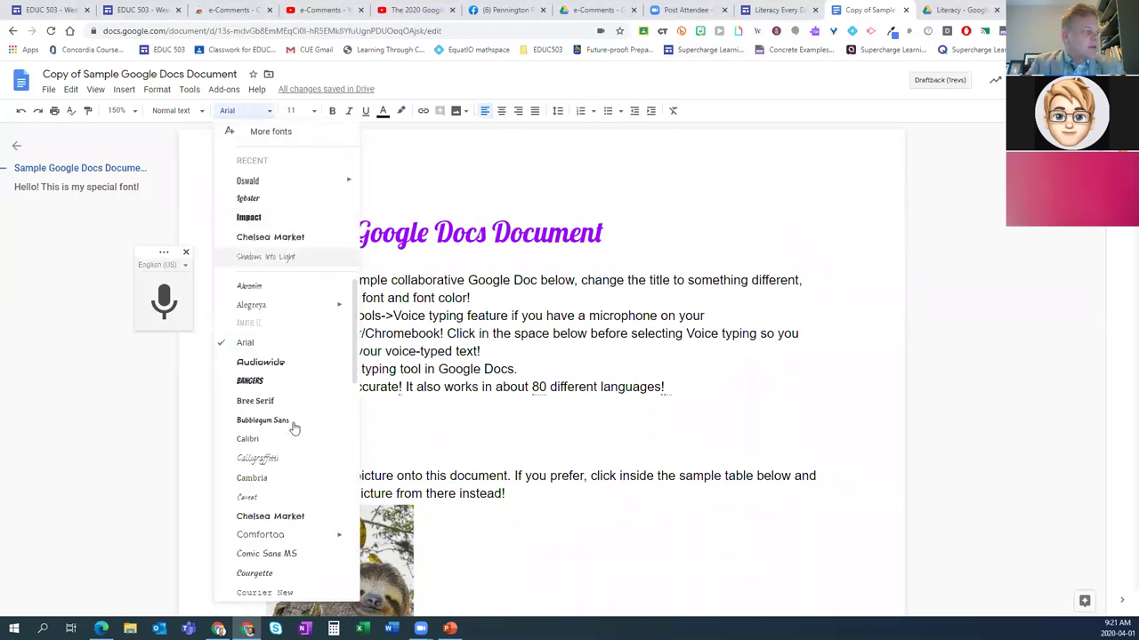
click(271, 132)
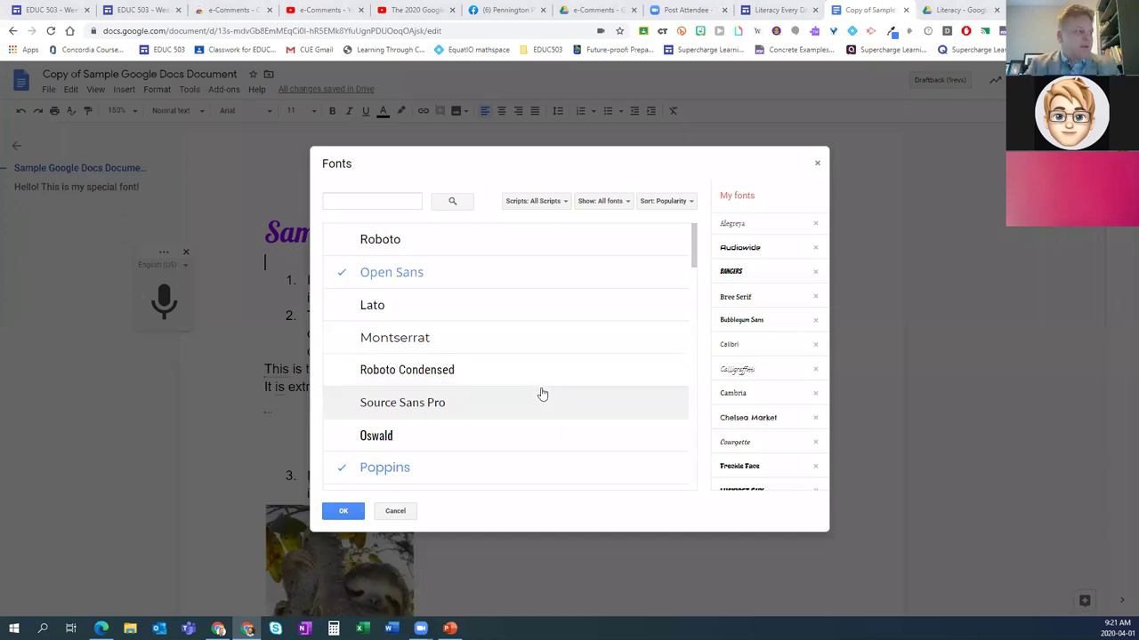
scroll(537, 394, down, 1)
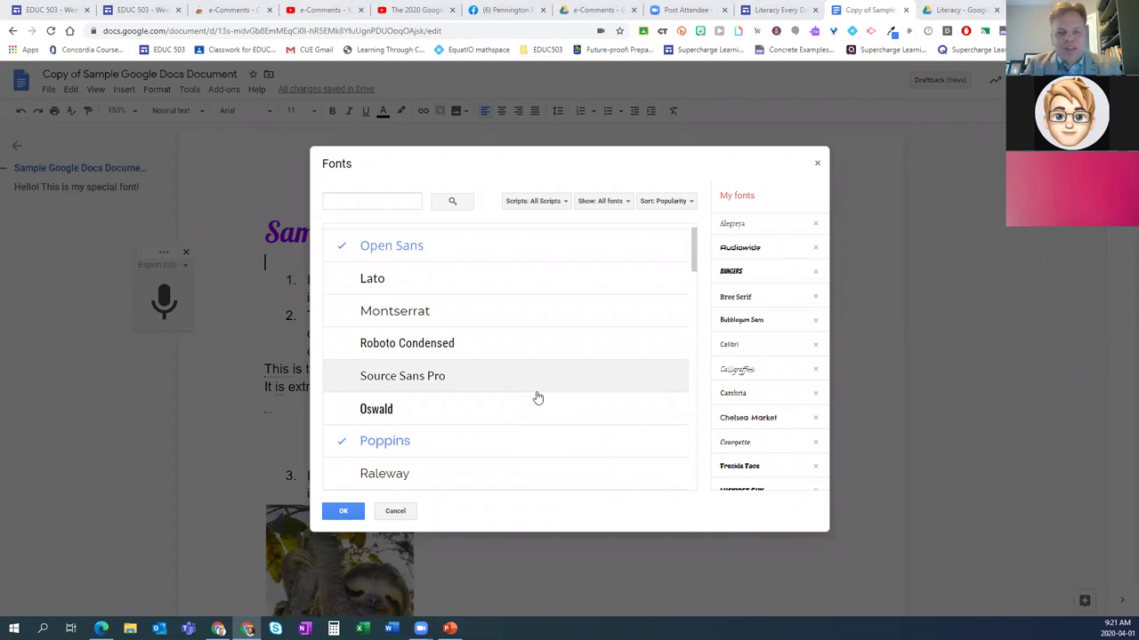
scroll(537, 397, down, 1)
scroll(538, 398, down, 4)
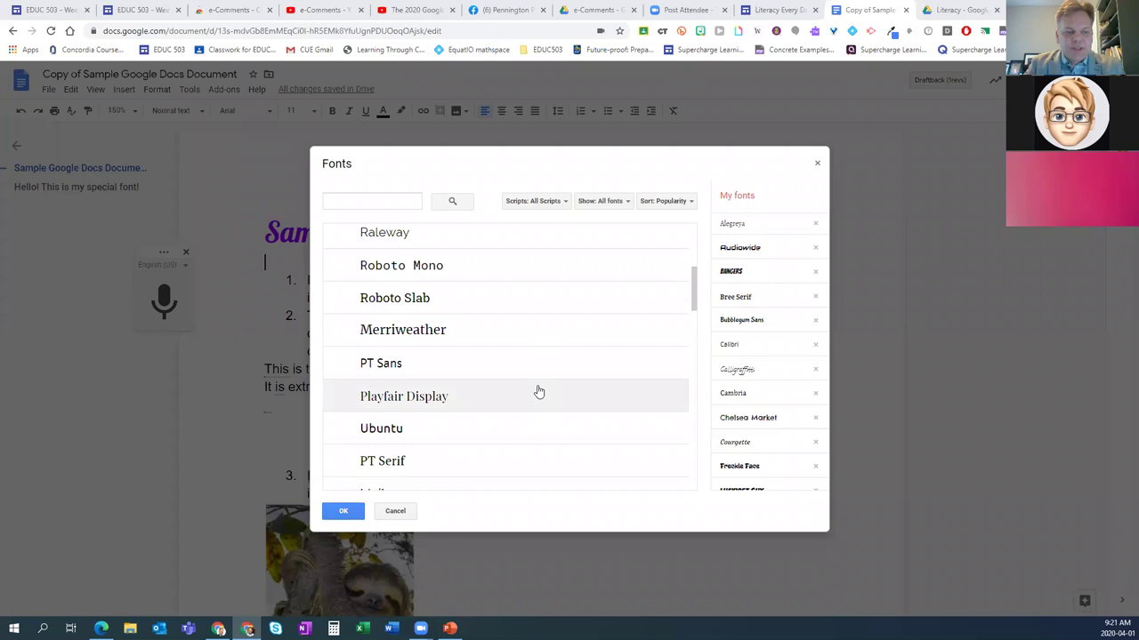
scroll(476, 398, down, 3)
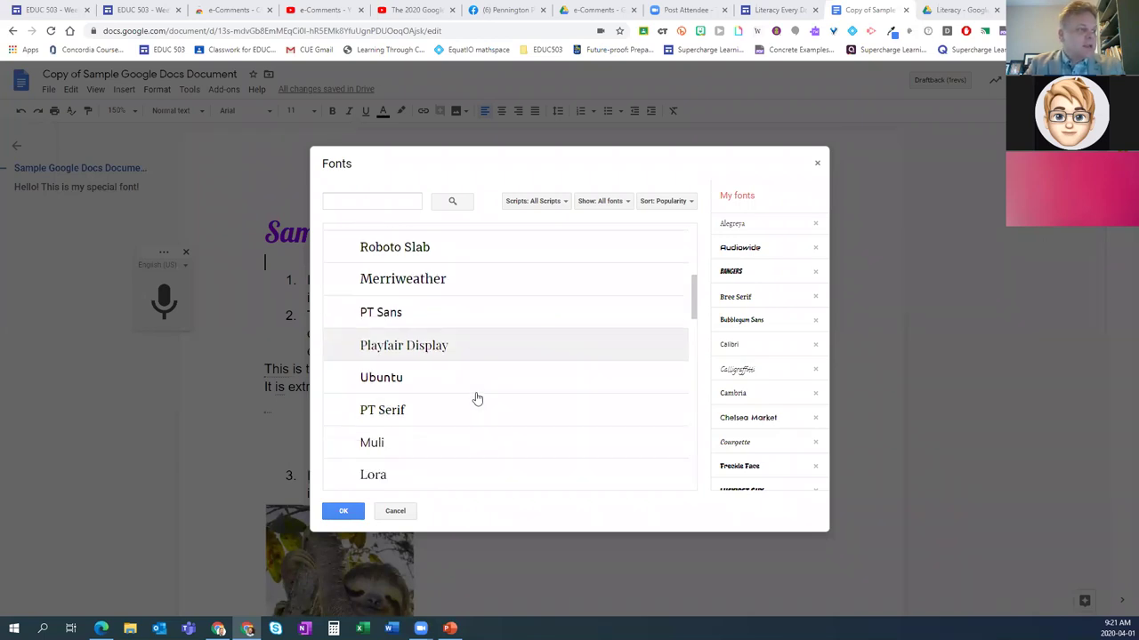
scroll(453, 374, down, 1)
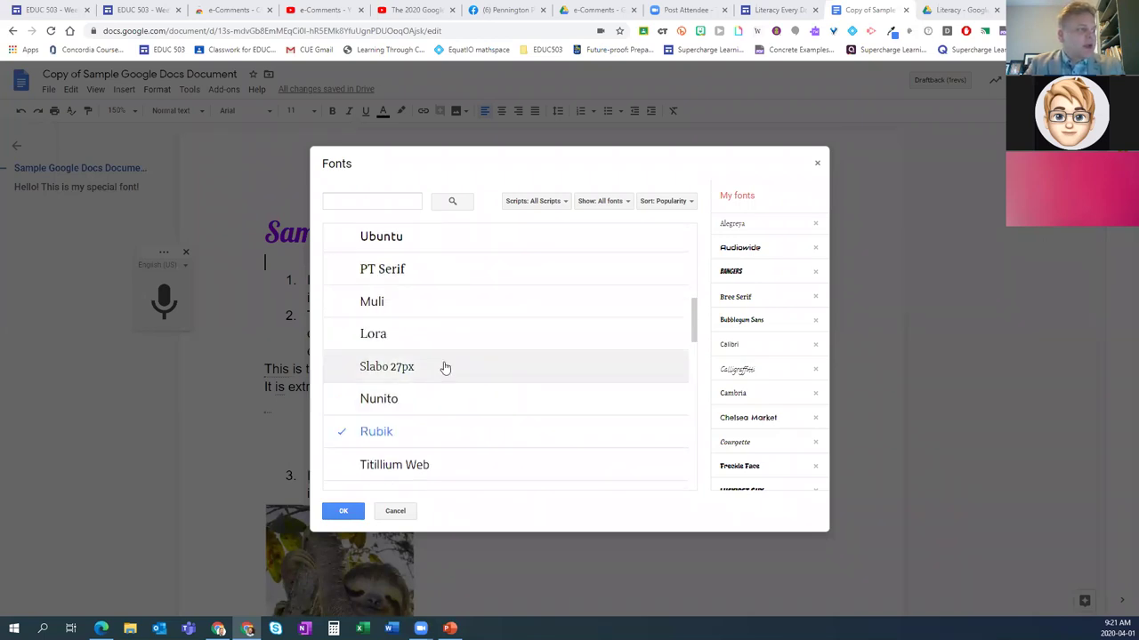
scroll(457, 392, down, 1)
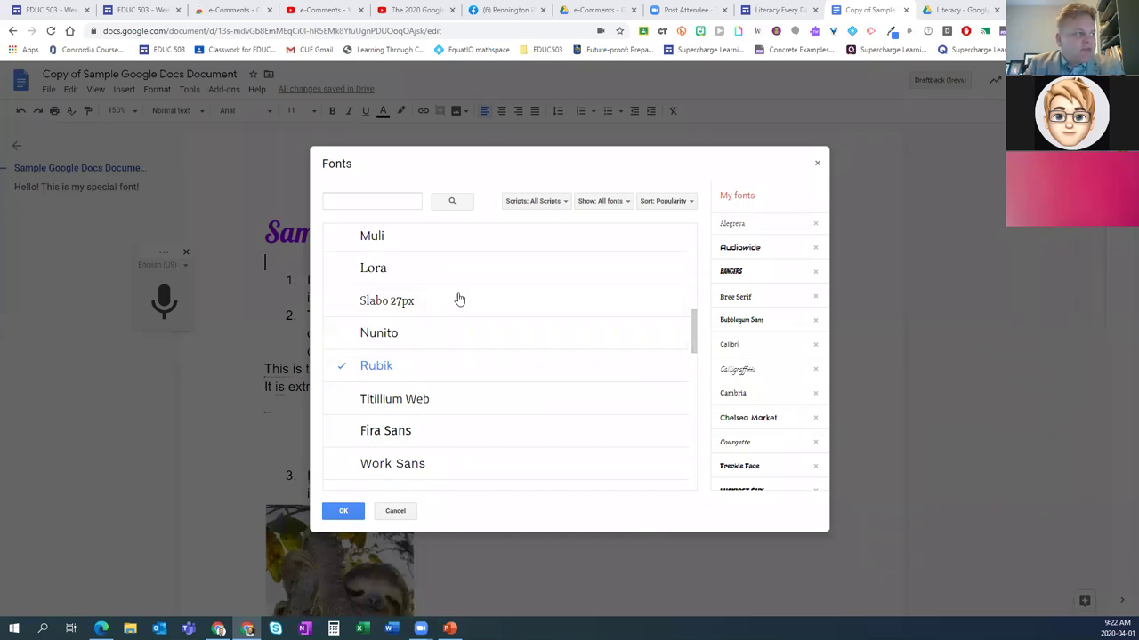
scroll(418, 311, down, 2)
scroll(417, 311, down, 5)
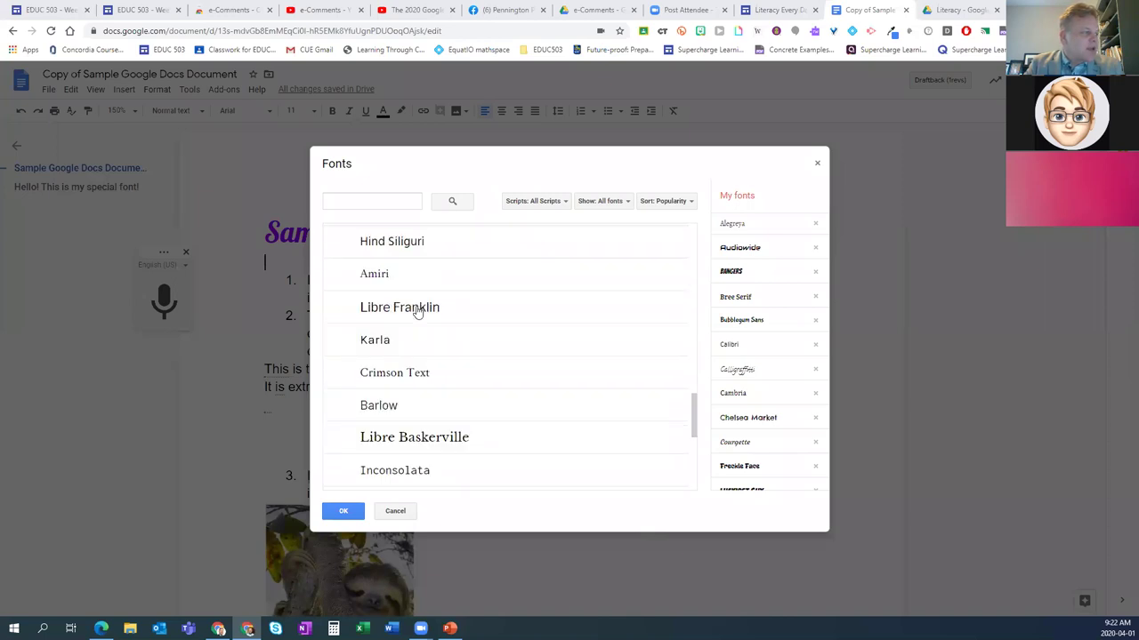
scroll(417, 310, down, 2)
scroll(418, 311, down, 3)
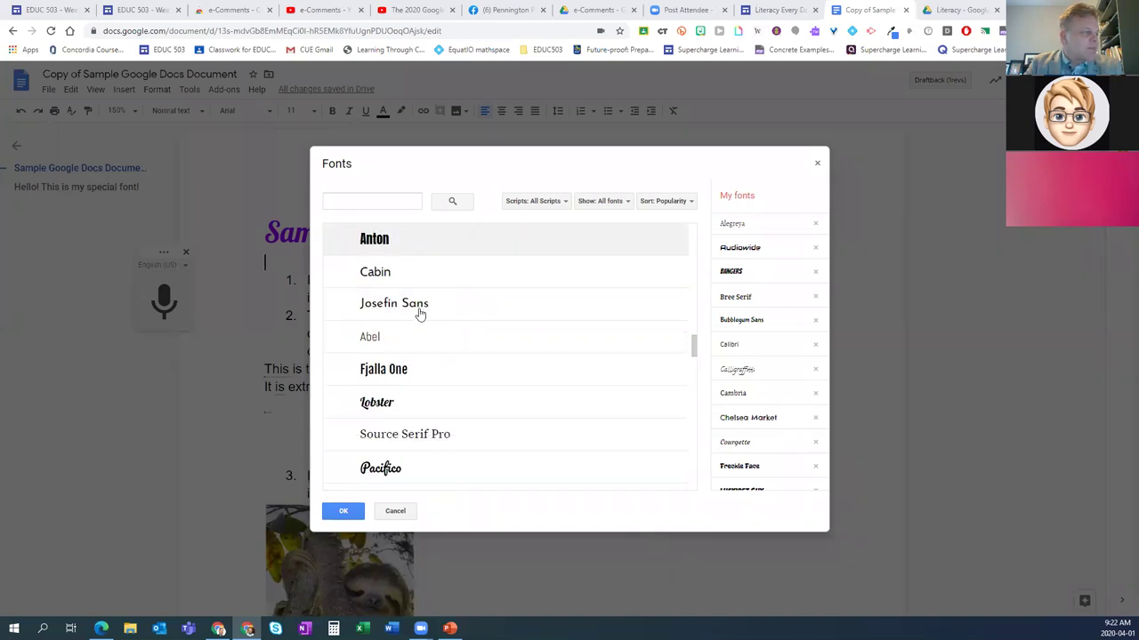
scroll(420, 314, down, 1)
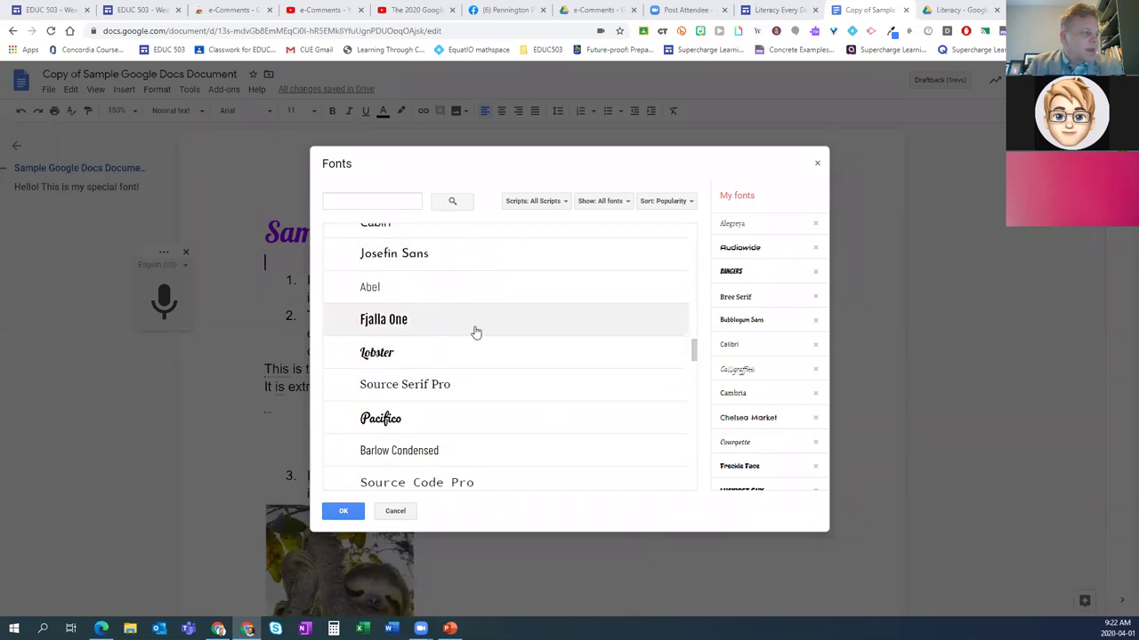
Step: Add Pacifico to My fonts instead of Lobster and confirm the Fonts dialog with OK
click(399, 356)
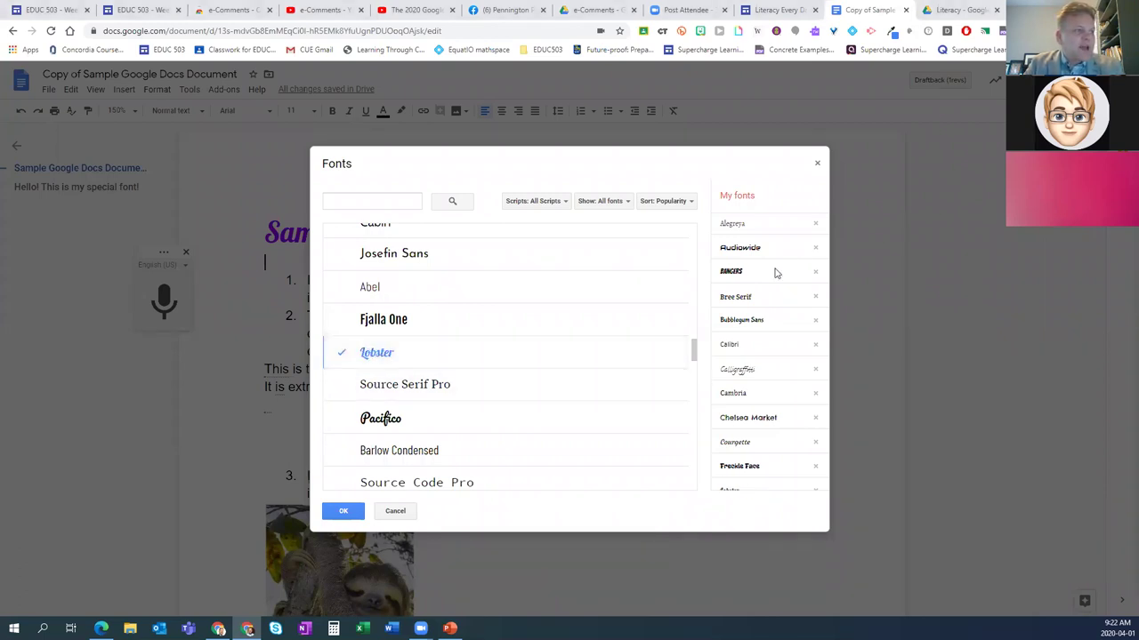
scroll(459, 444, down, 2)
click(422, 274)
scroll(485, 348, down, 2)
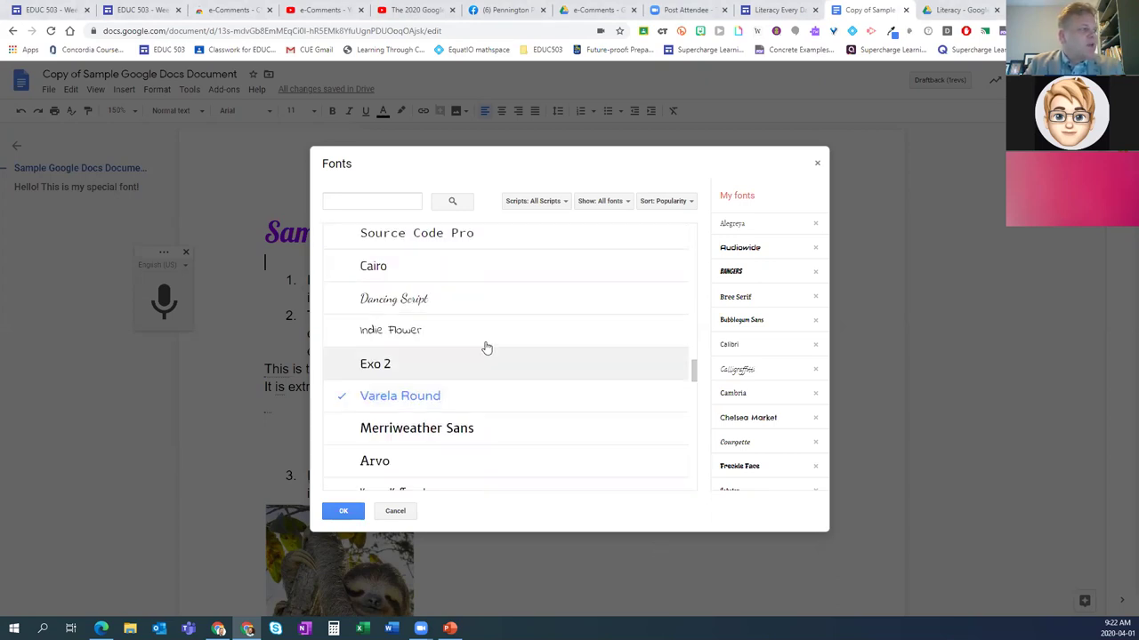
scroll(469, 394, down, 2)
scroll(468, 396, down, 3)
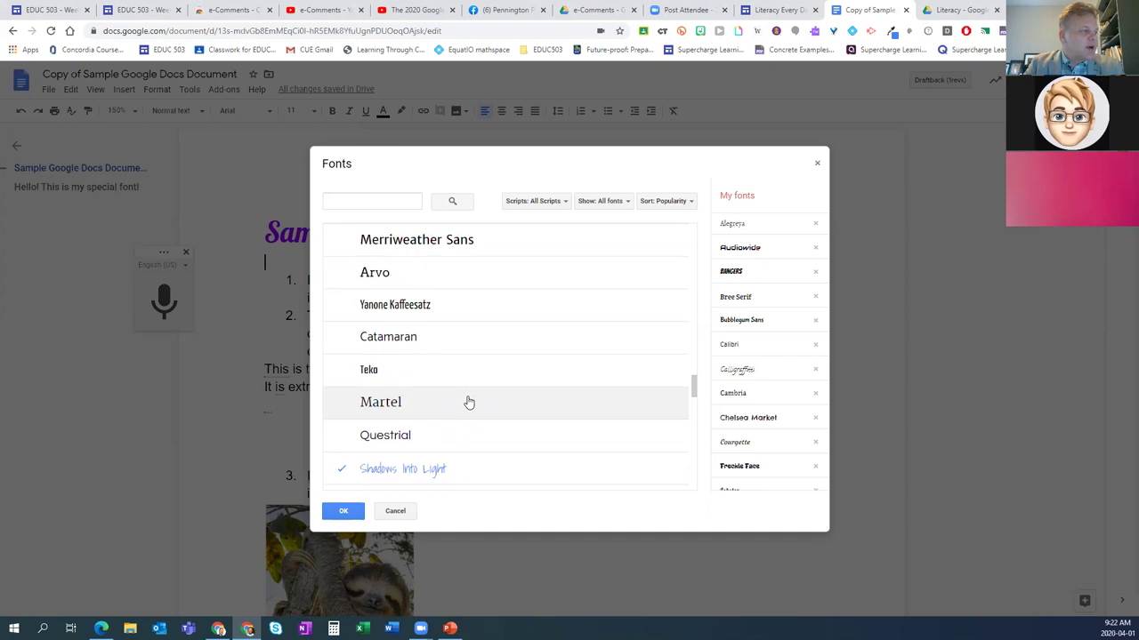
scroll(469, 402, down, 7)
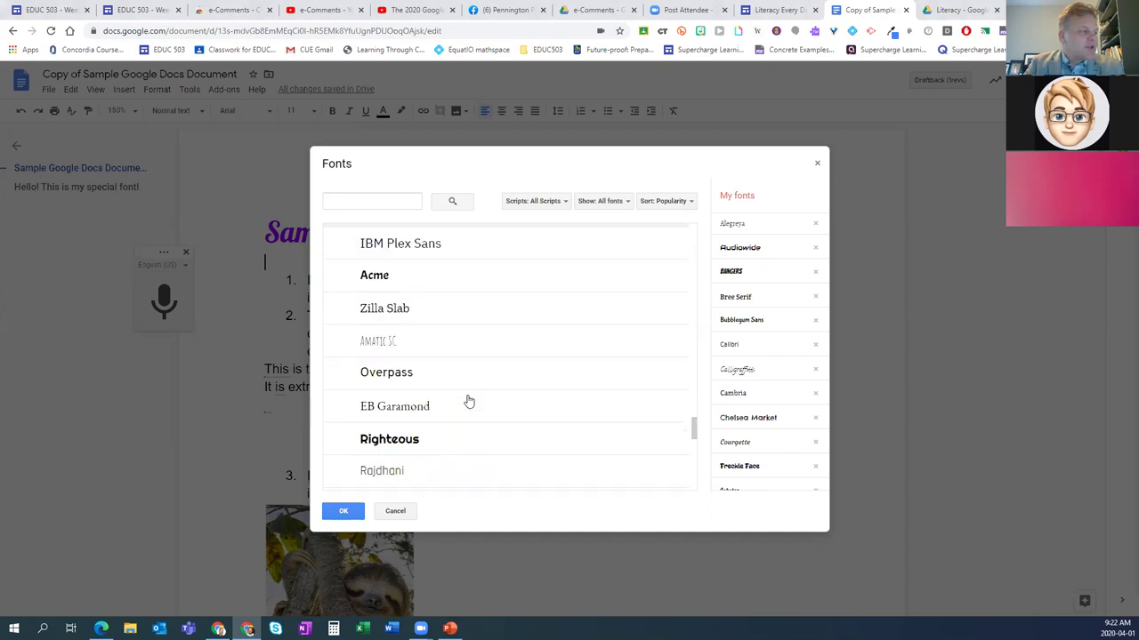
scroll(468, 403, down, 2)
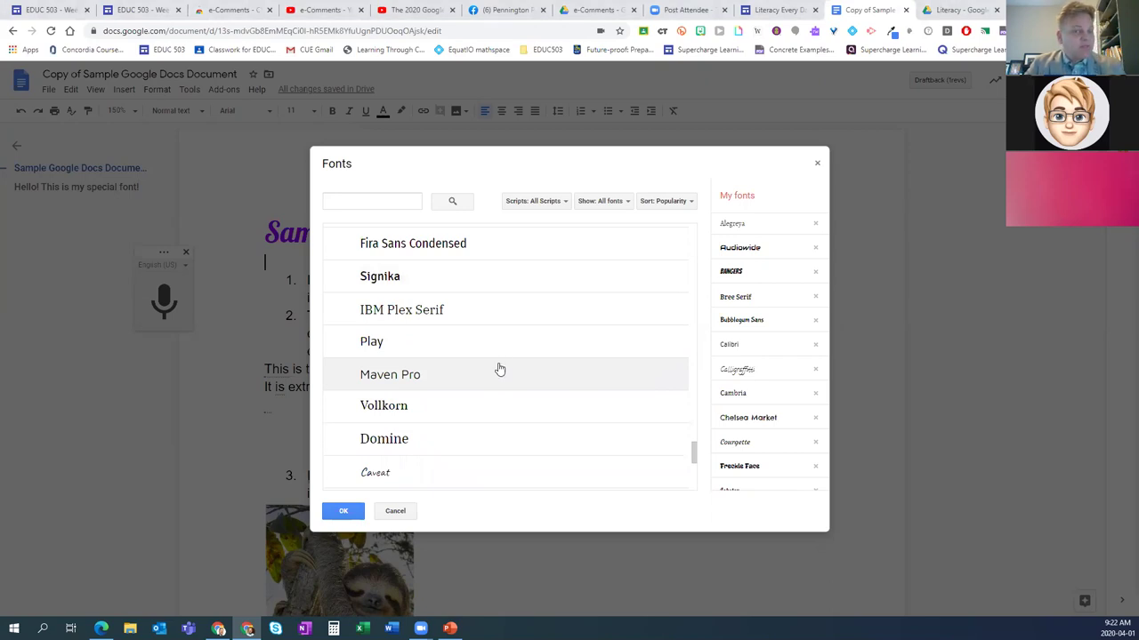
click(343, 511)
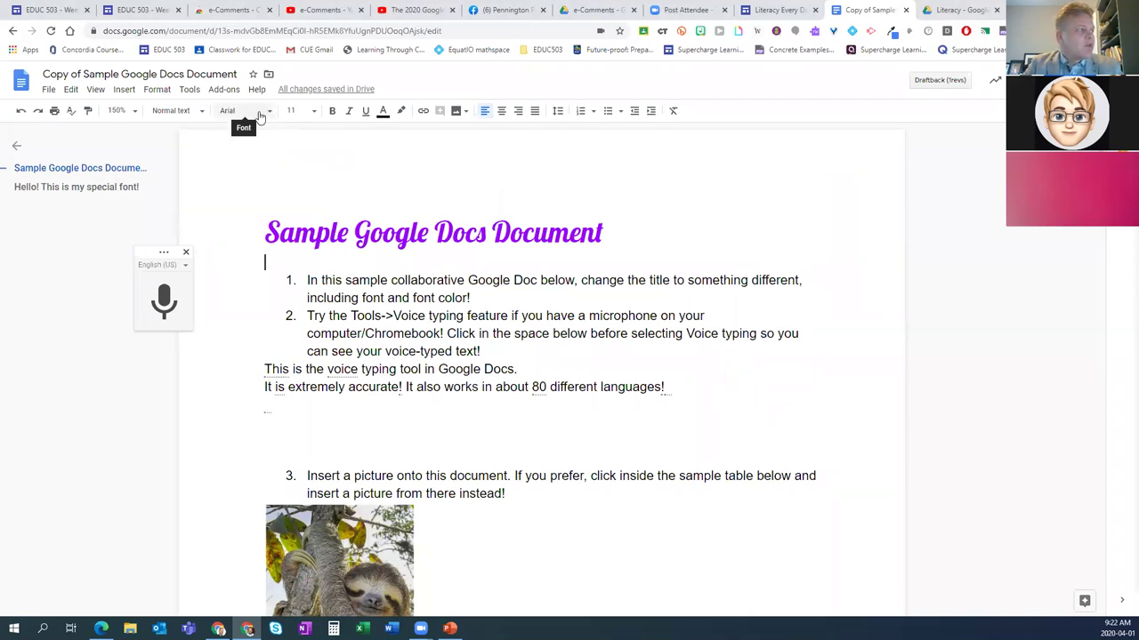
Step: Reopen the More fonts catalogue and scroll through its list of additional fonts
click(262, 114)
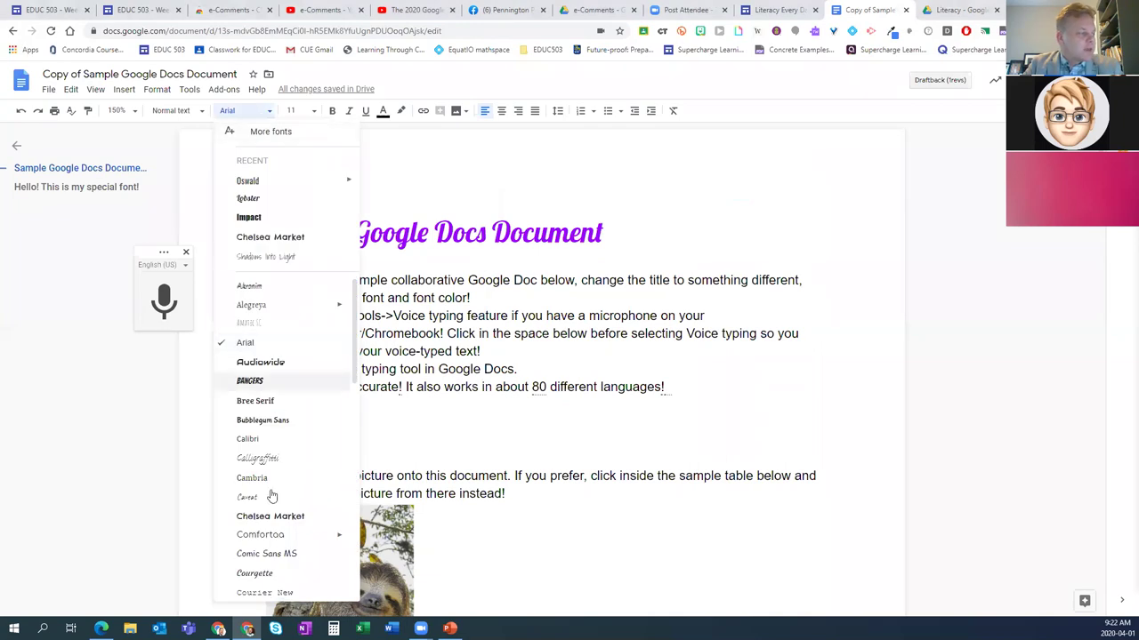
click(270, 132)
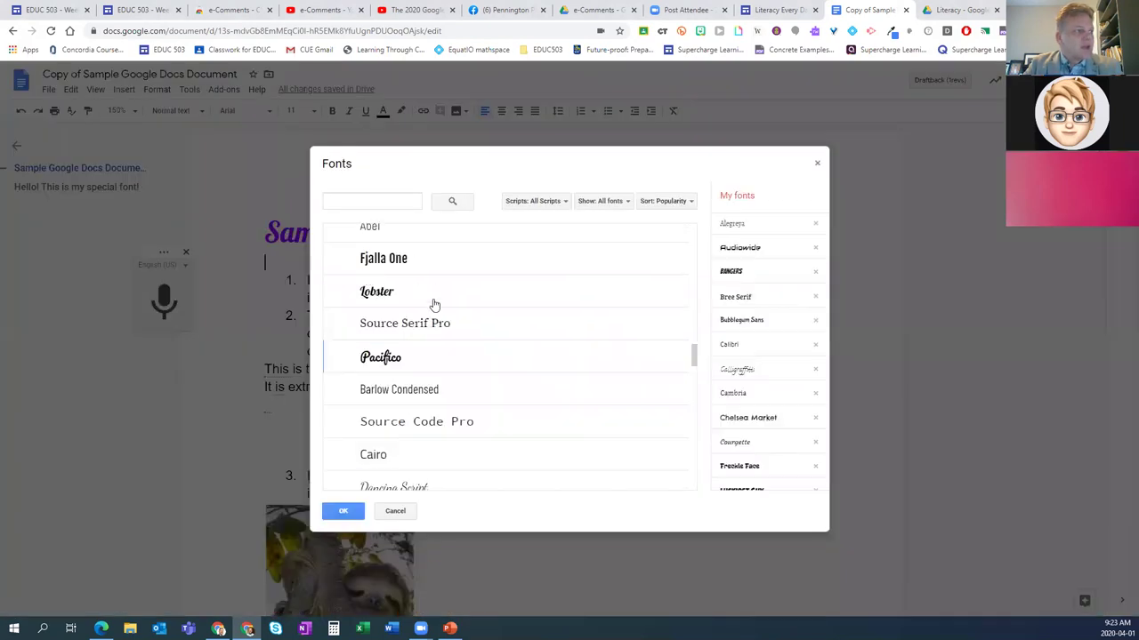
scroll(457, 300, down, 5)
scroll(459, 296, down, 10)
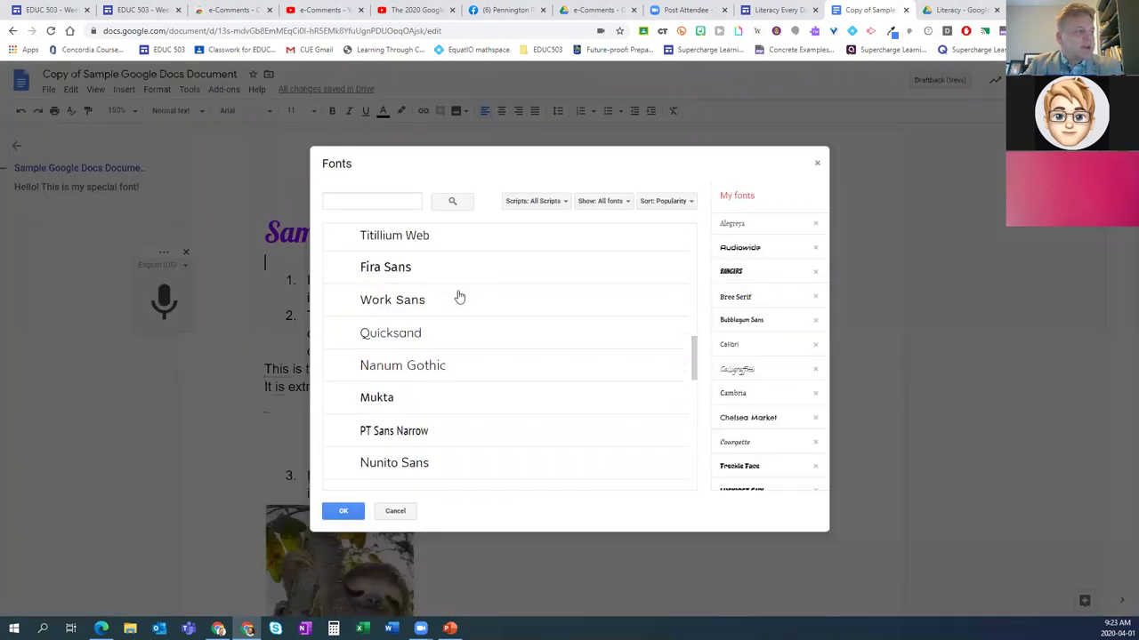
scroll(462, 294, down, 3)
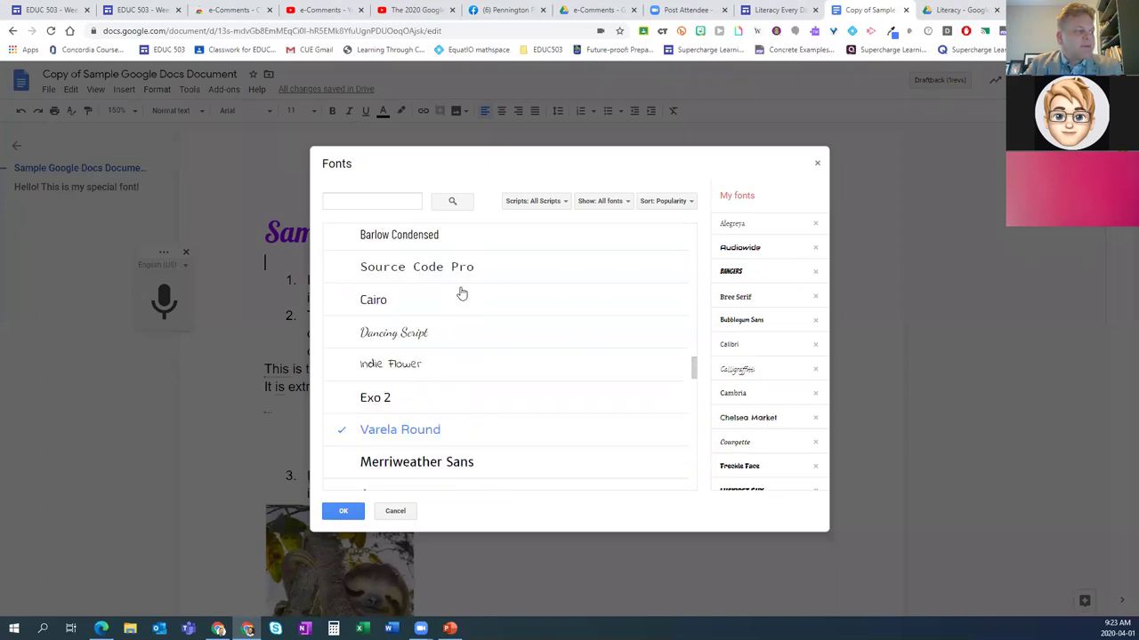
scroll(462, 293, down, 3)
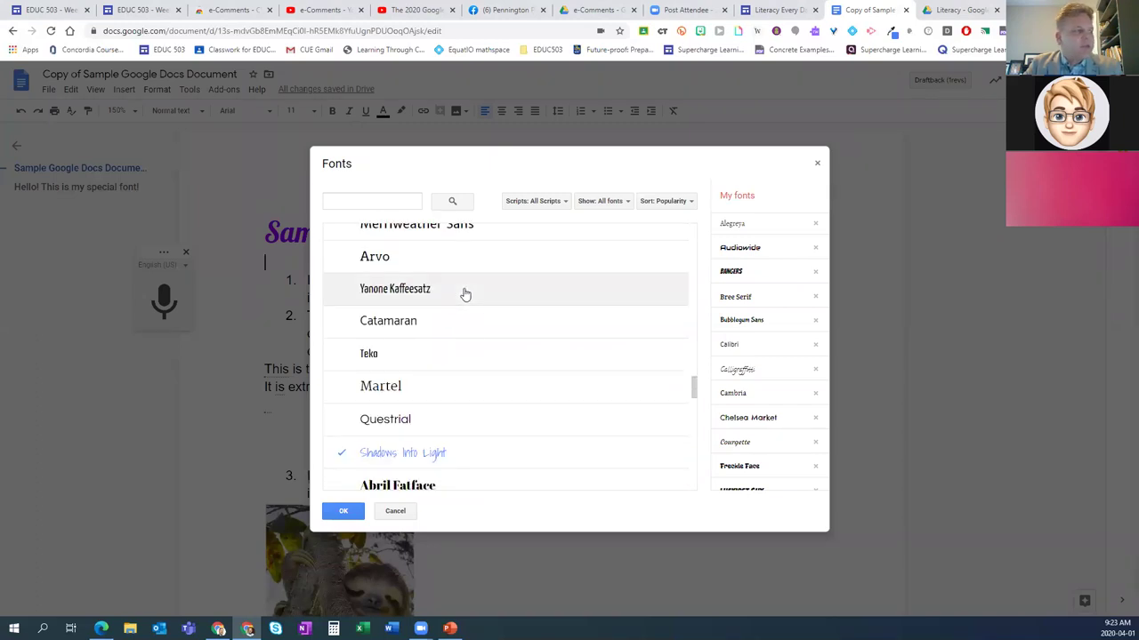
scroll(463, 294, down, 3)
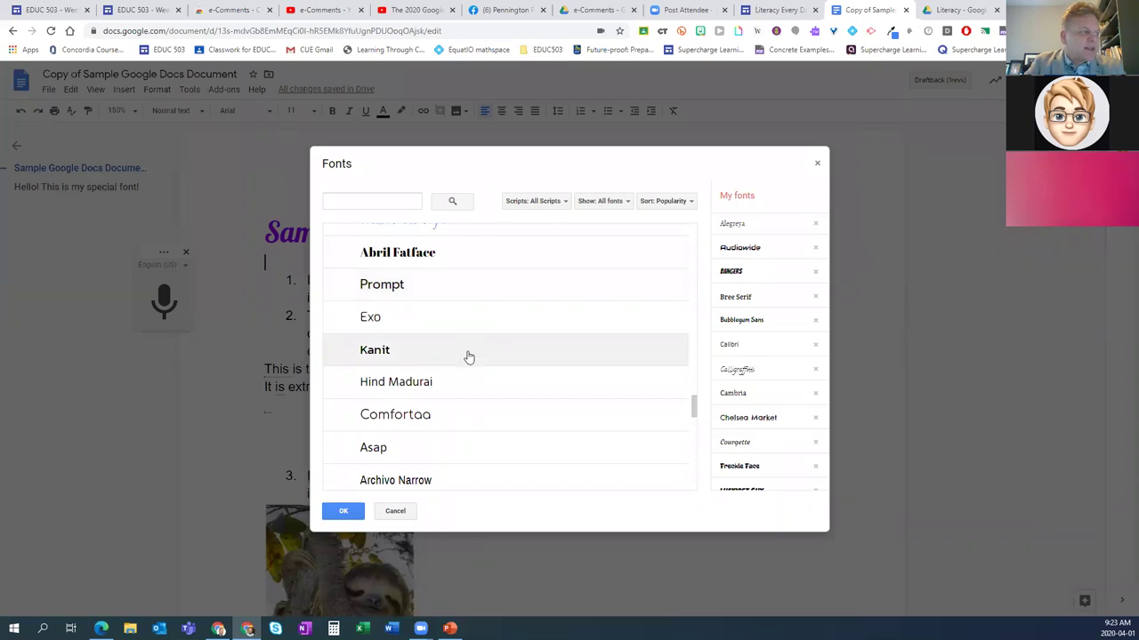
scroll(490, 408, down, 2)
scroll(490, 408, down, 1)
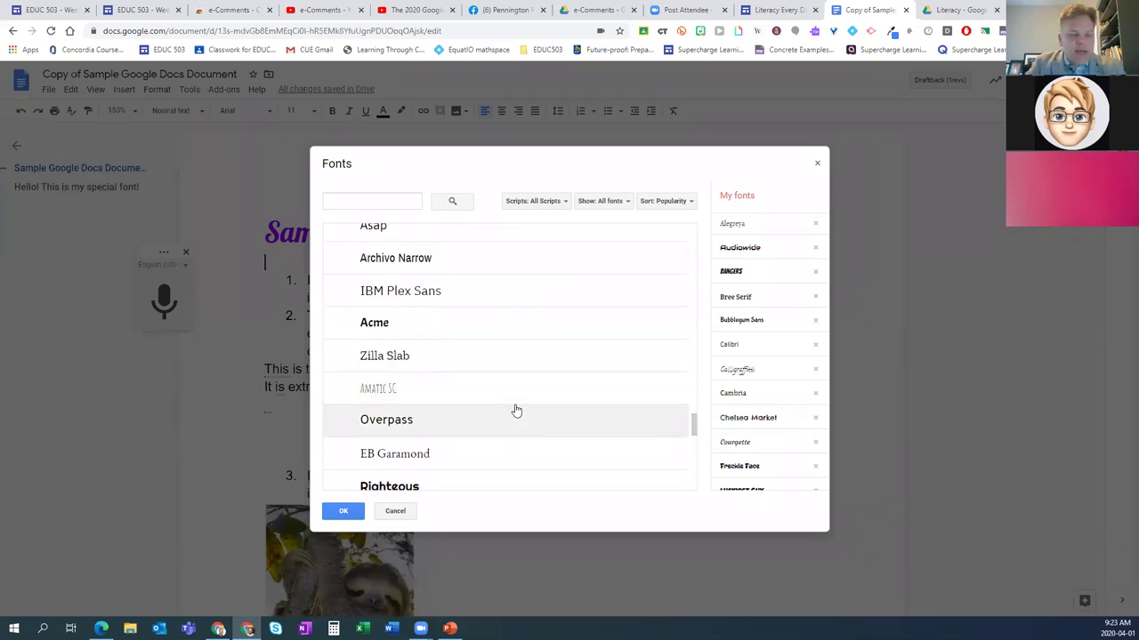
scroll(521, 382, down, 3)
scroll(521, 379, down, 3)
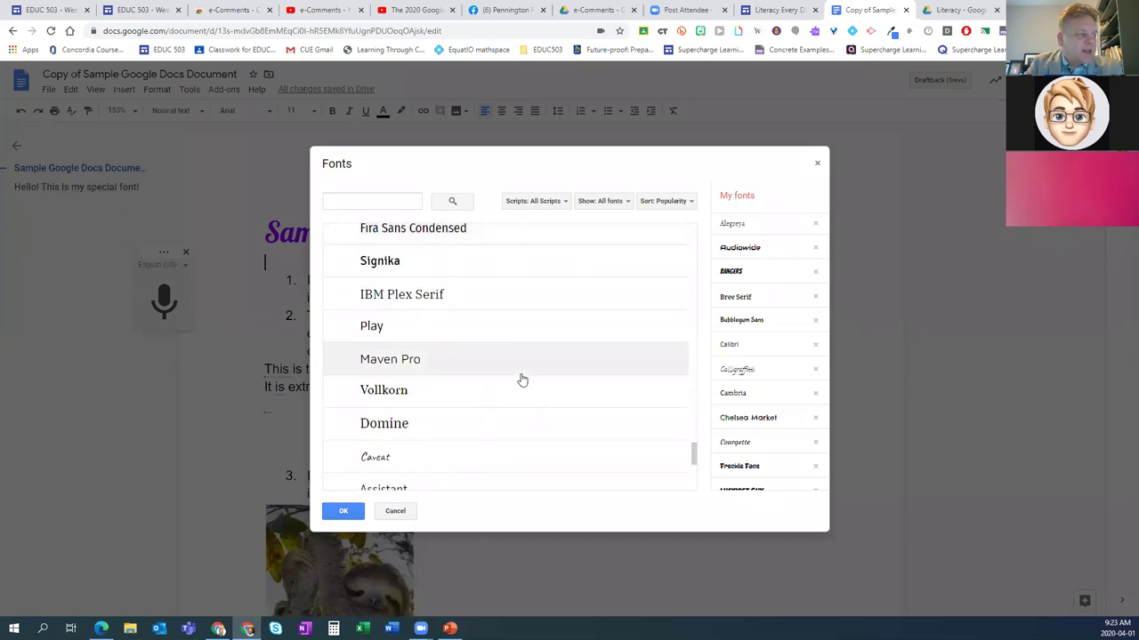
scroll(522, 380, down, 3)
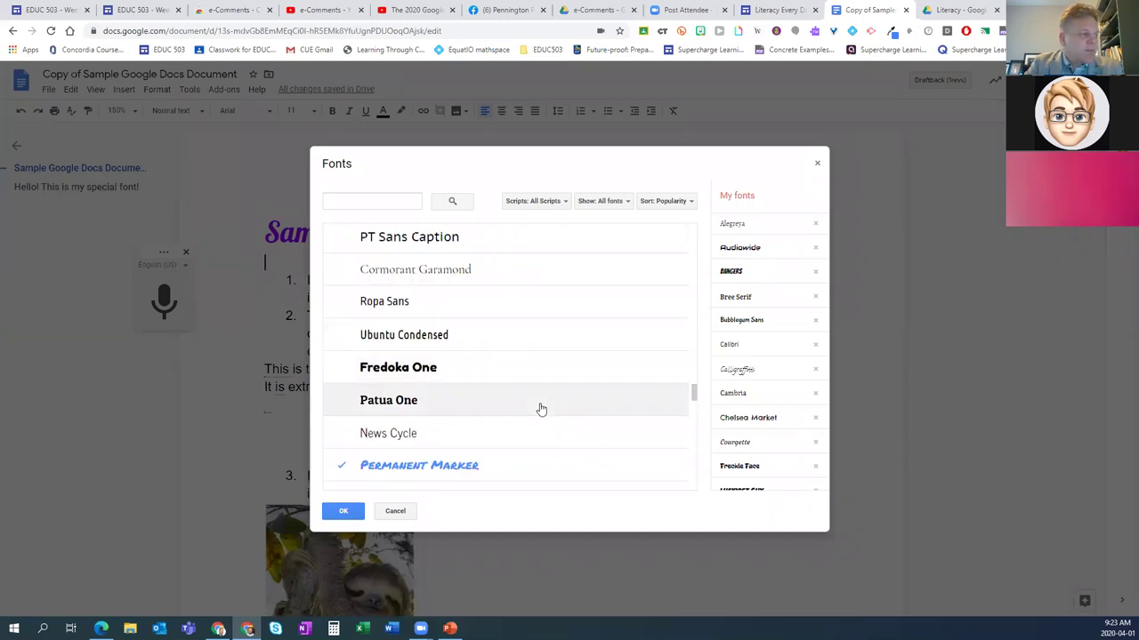
scroll(541, 409, down, 2)
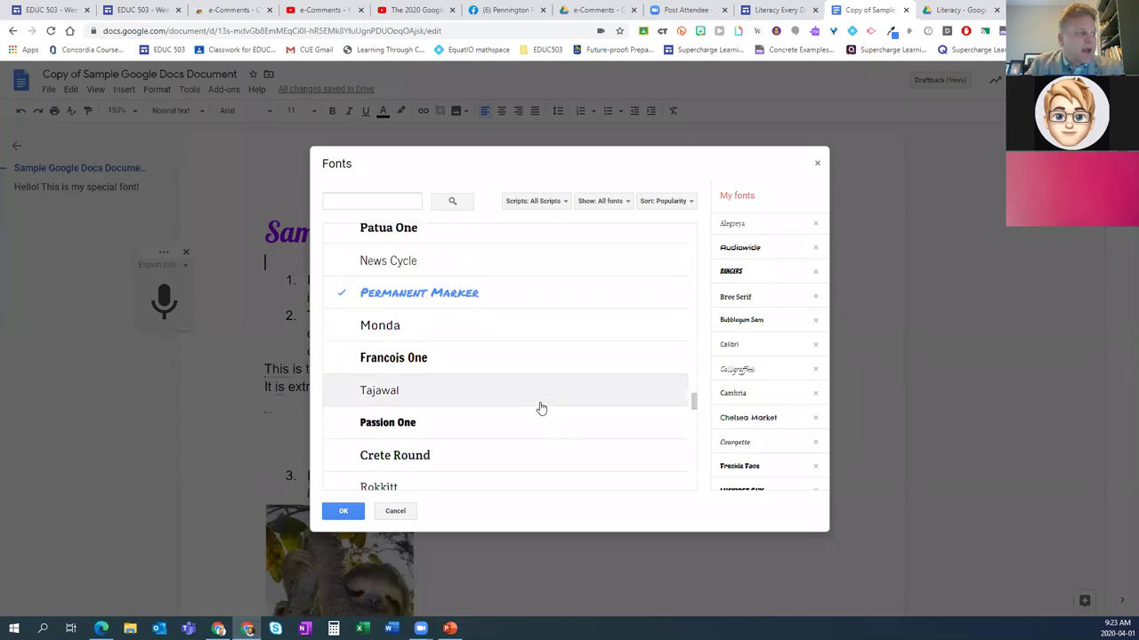
scroll(541, 408, down, 1)
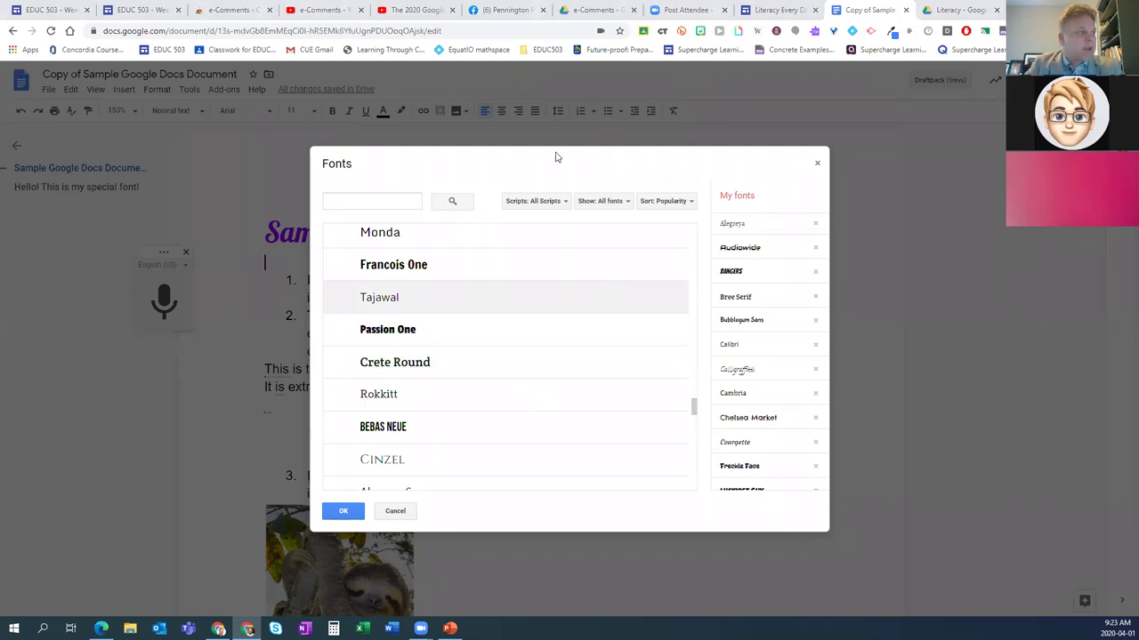
Step: Confirm the font library, then set both voice-typed lines to Oswald, size 18, green
click(343, 512)
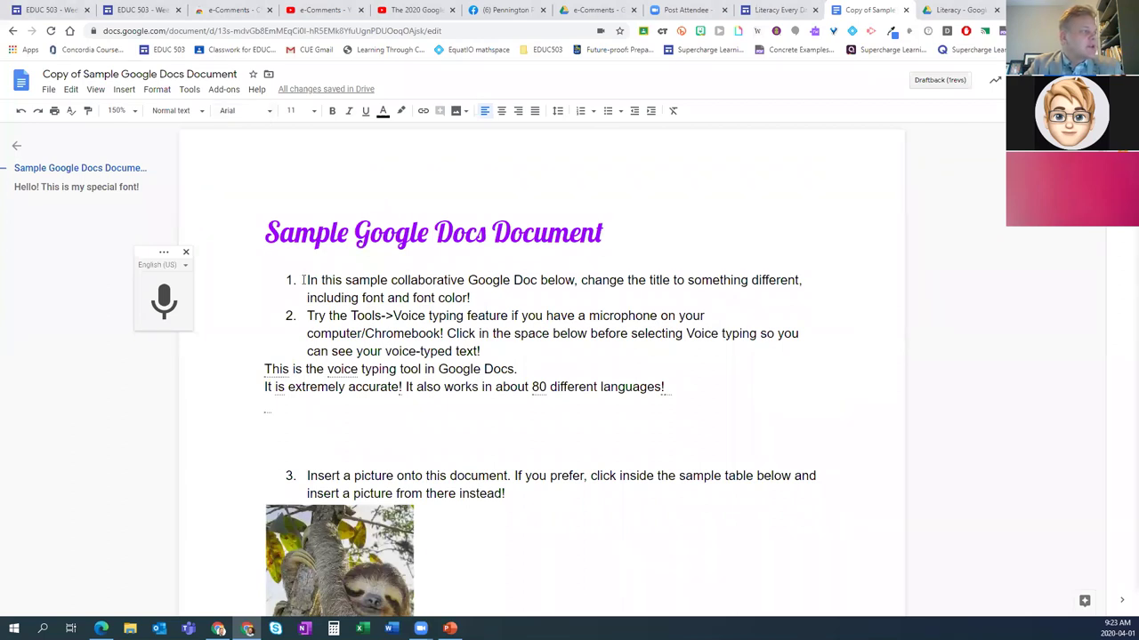
drag(265, 370, 712, 386)
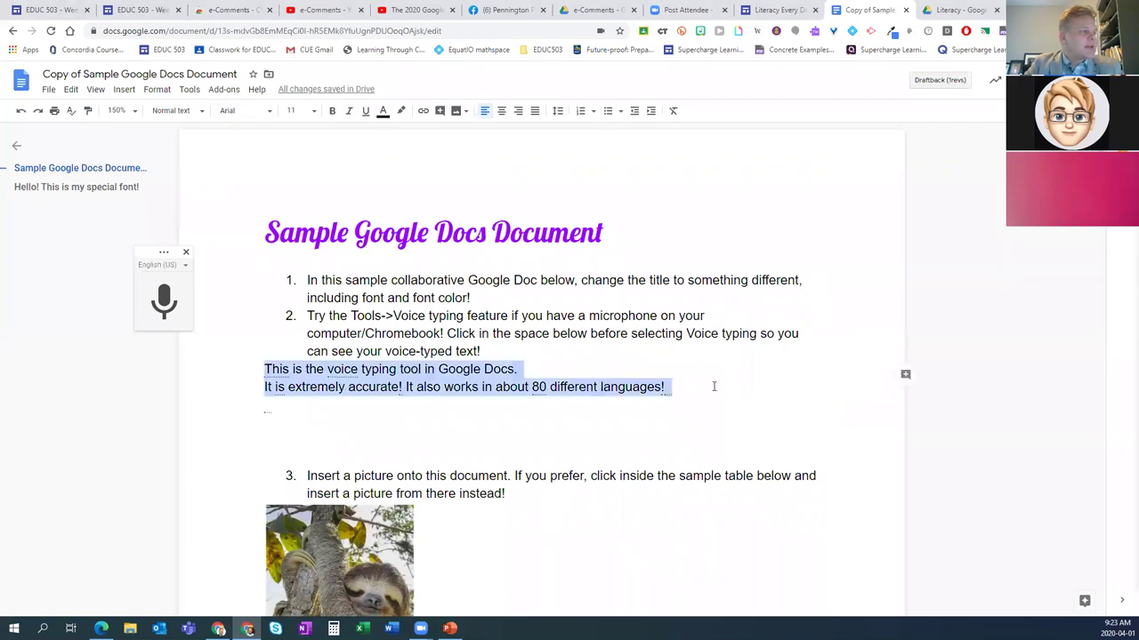
click(261, 111)
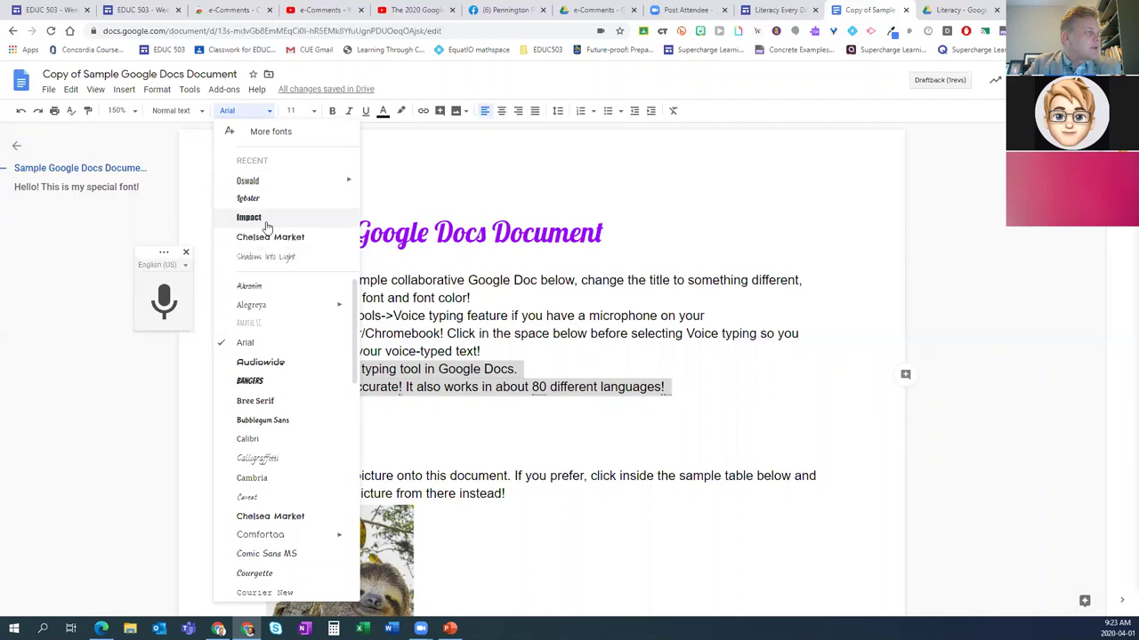
click(253, 183)
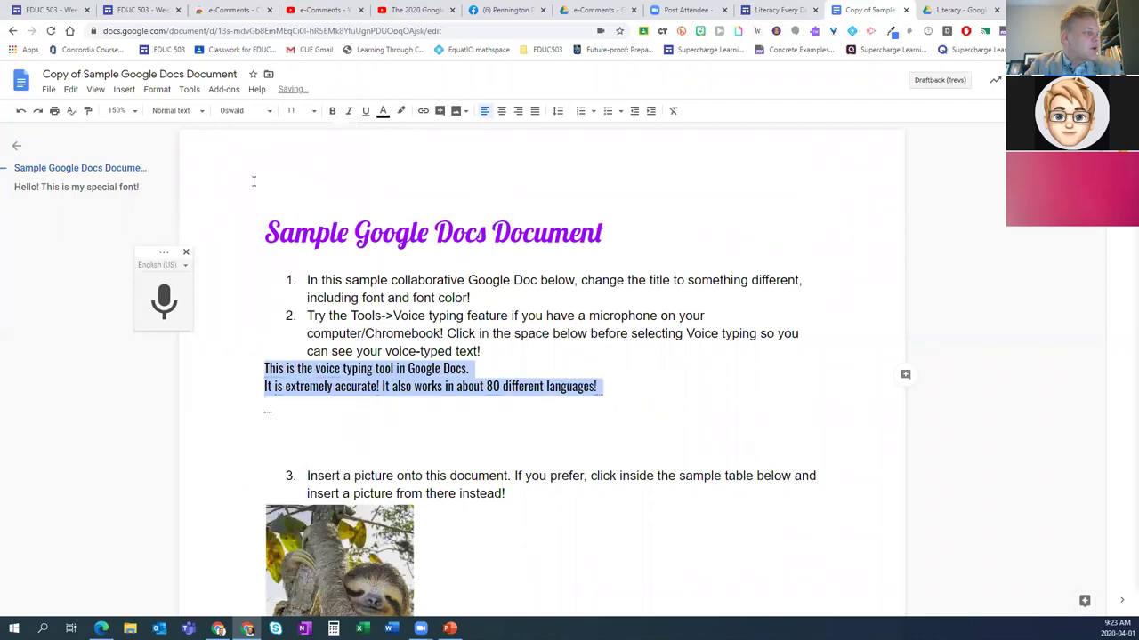
click(296, 111)
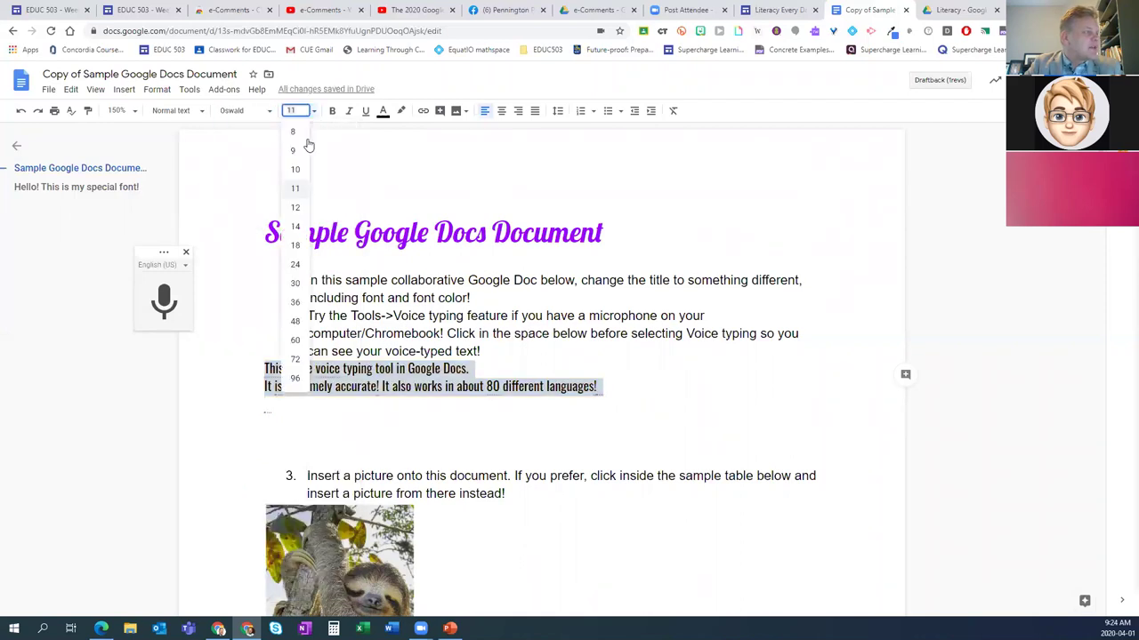
click(295, 245)
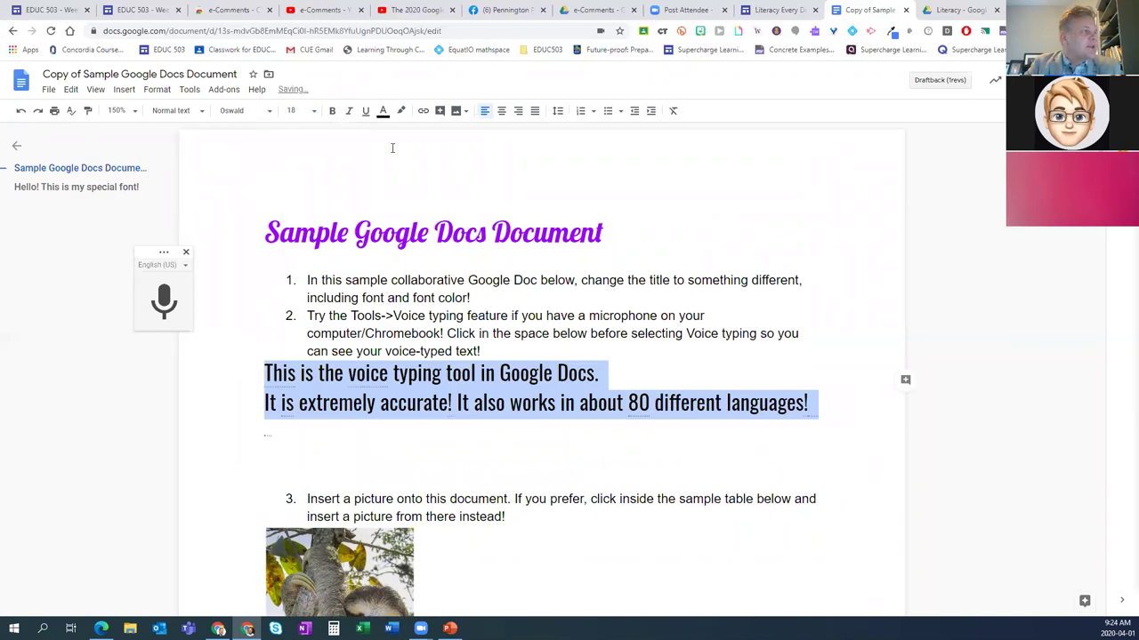
click(383, 111)
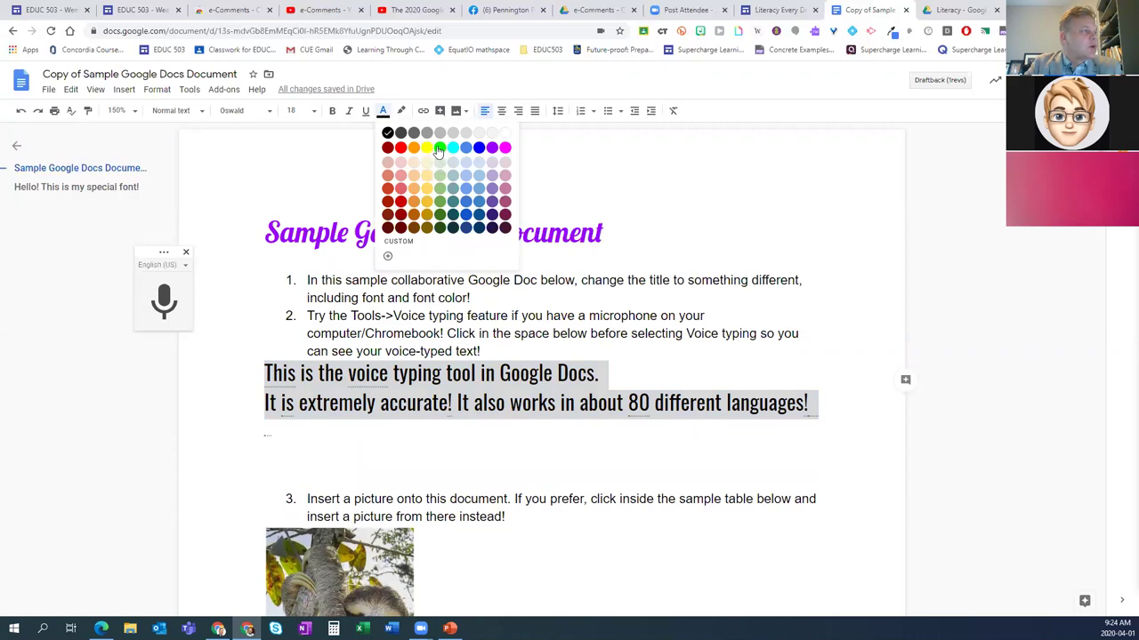
click(438, 148)
click(643, 352)
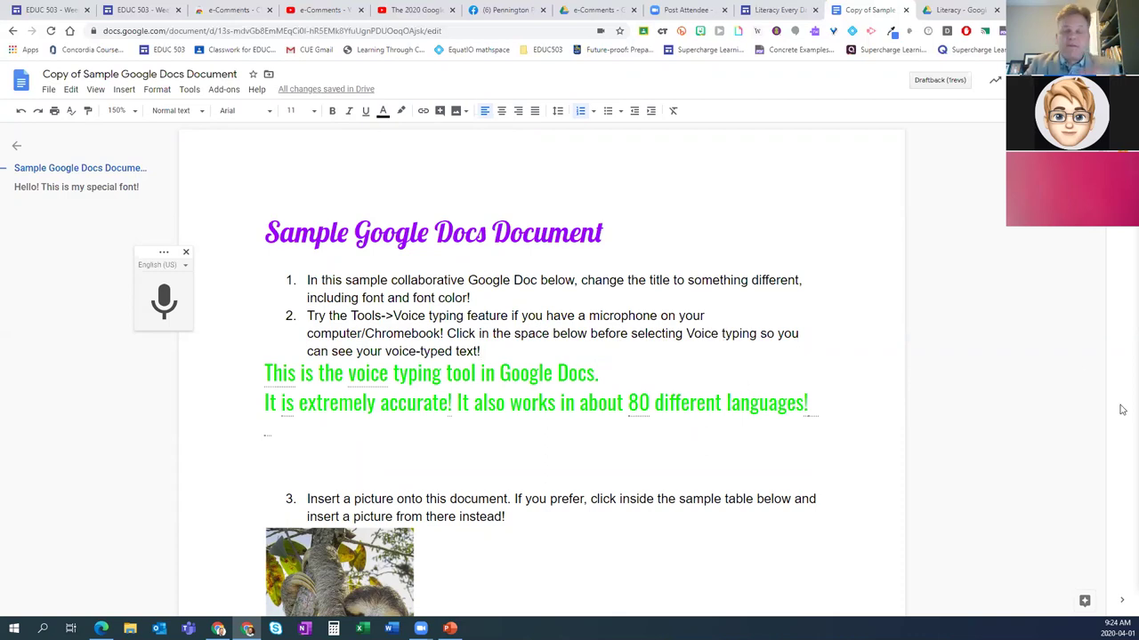
Step: Scroll down to the Parts of a Plant table listing Stem, Roots, Leaves and Flower
scroll(622, 452, down, 5)
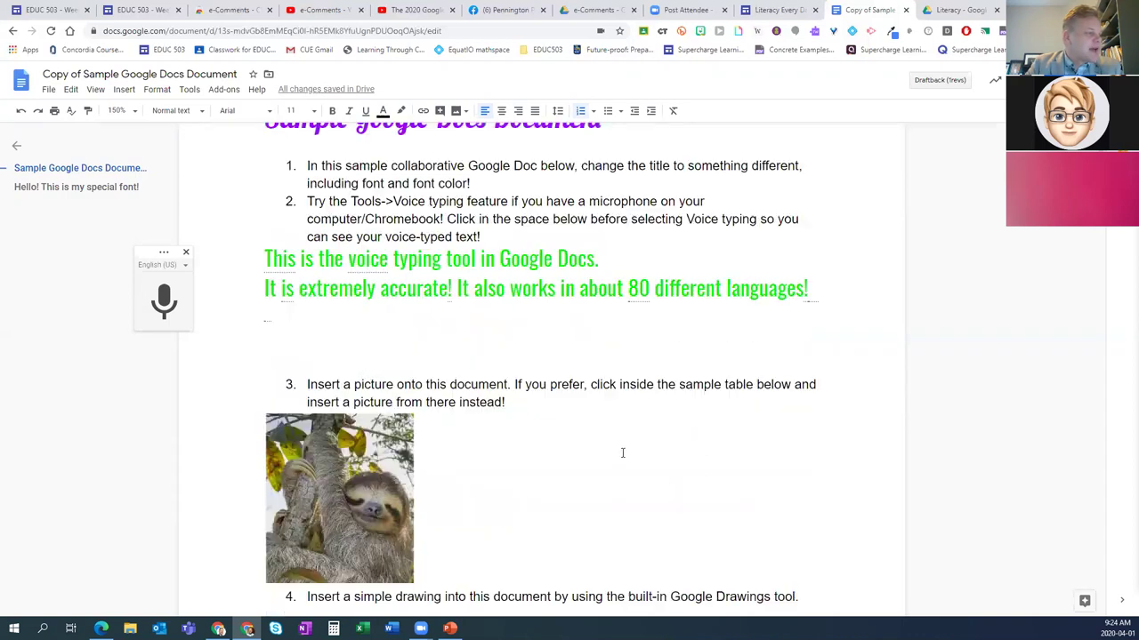
scroll(621, 449, down, 12)
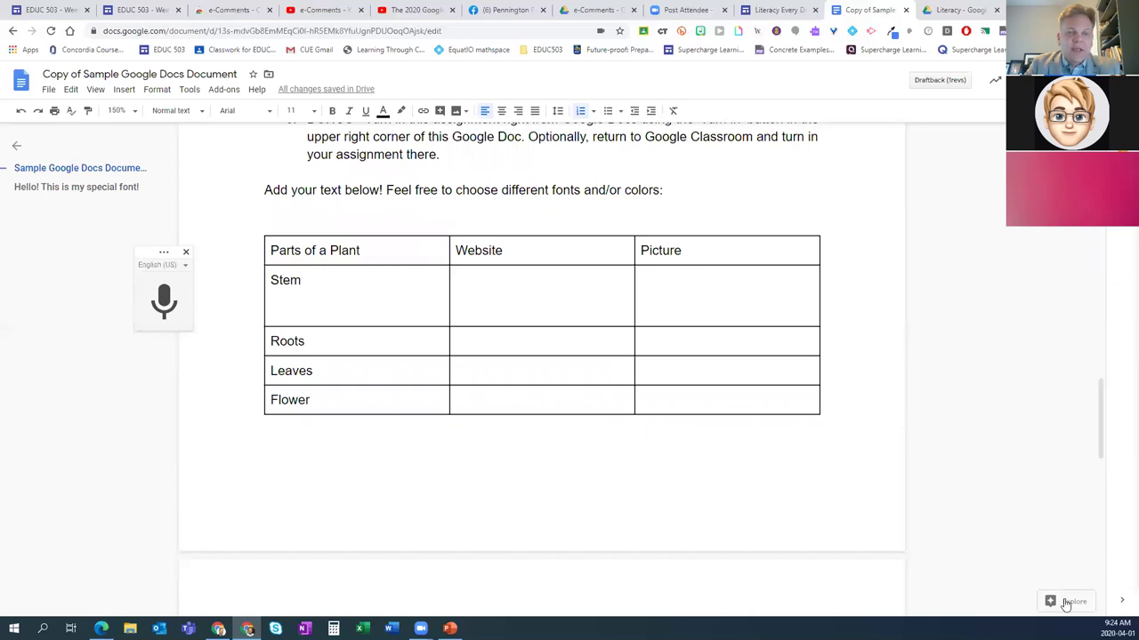
Step: Open the Explore panel and place the cursor on the empty line below the plant table
click(1066, 604)
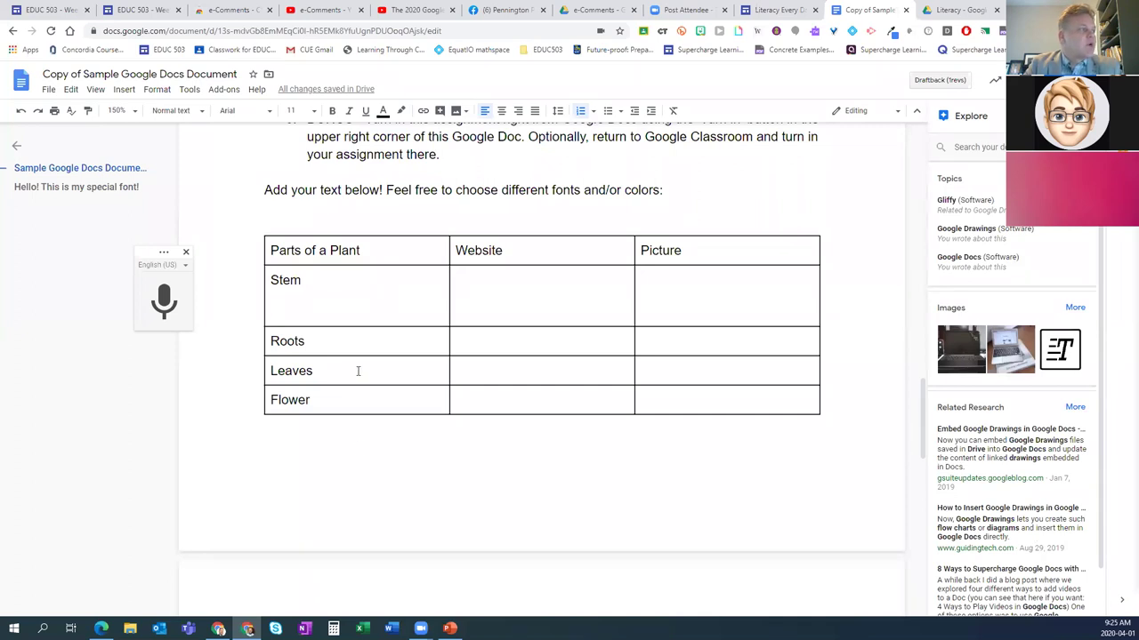
scroll(305, 453, down, 3)
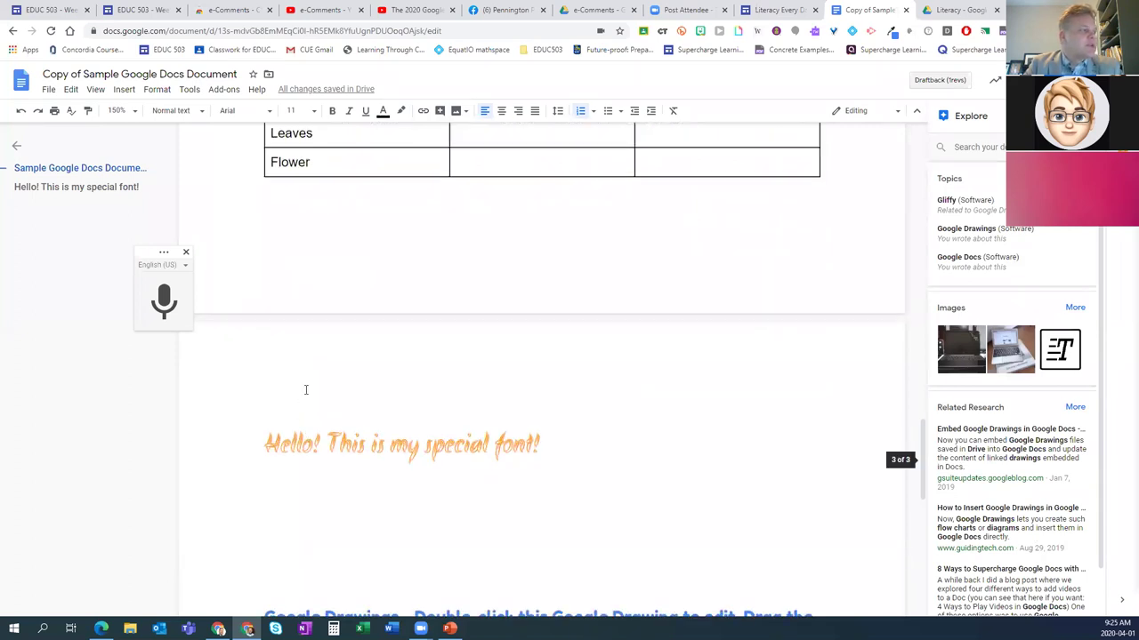
scroll(305, 390, up, 2)
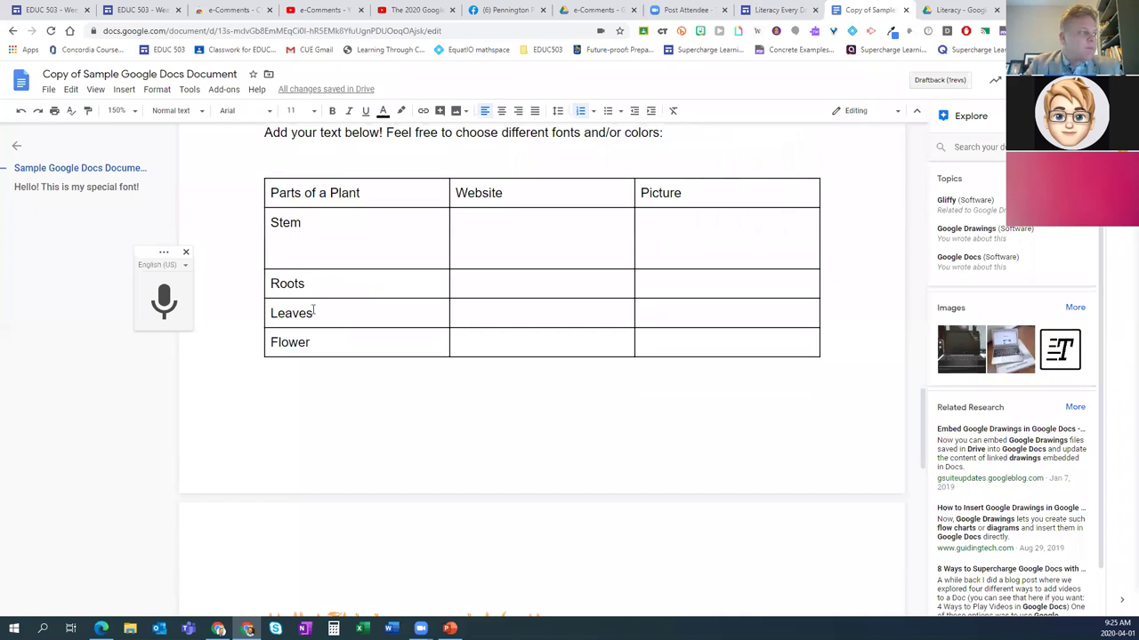
scroll(306, 311, down, 1)
click(279, 294)
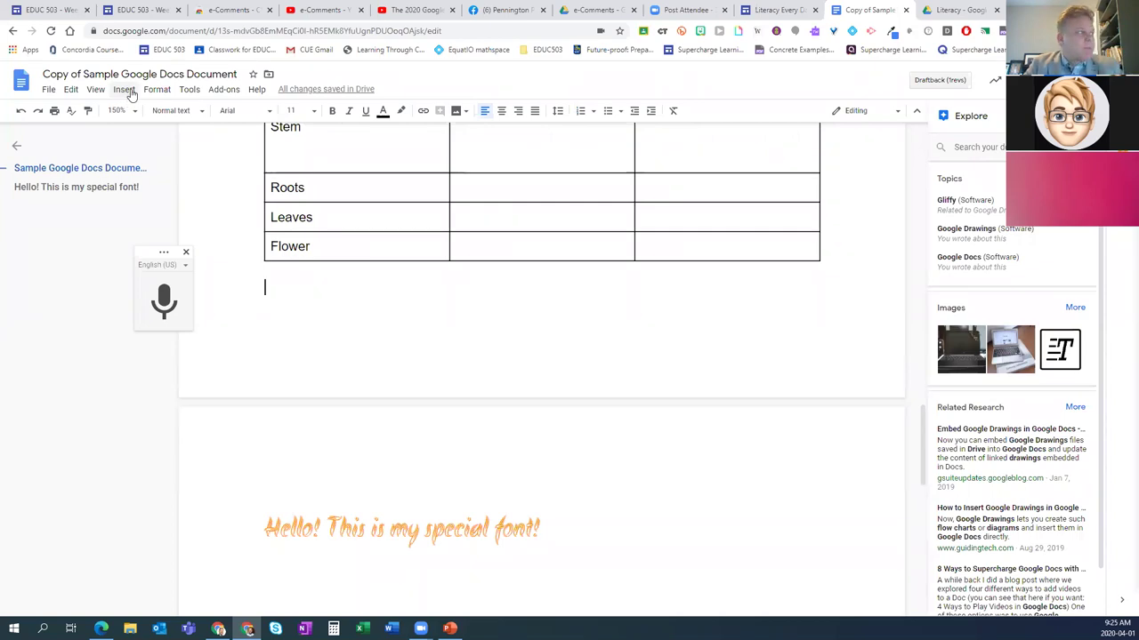
click(124, 90)
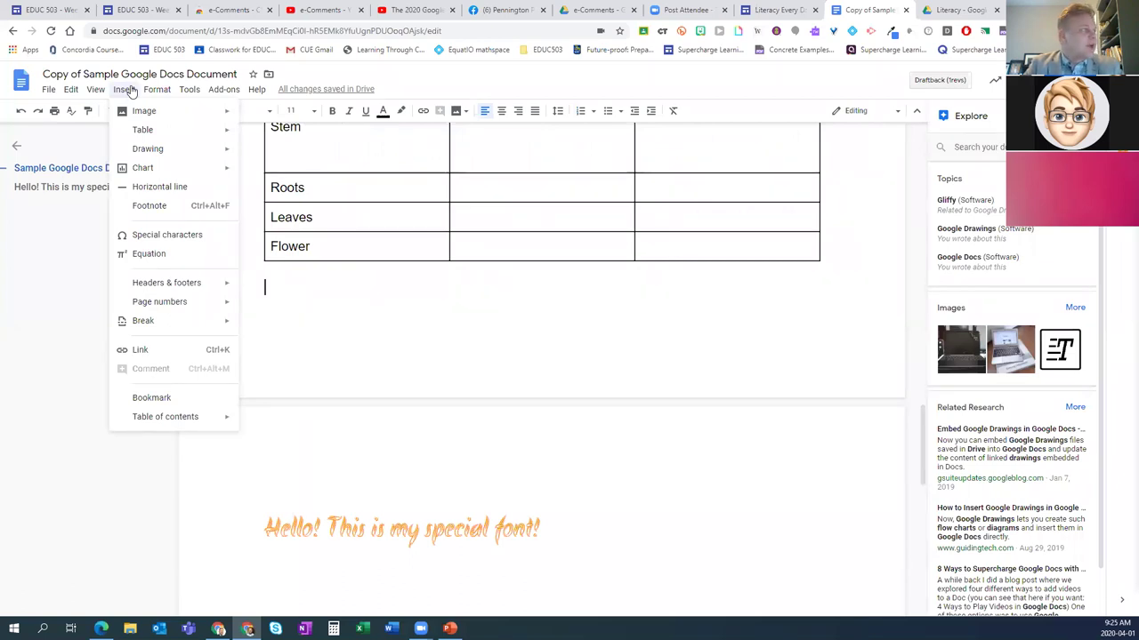
mouse_move(153, 130)
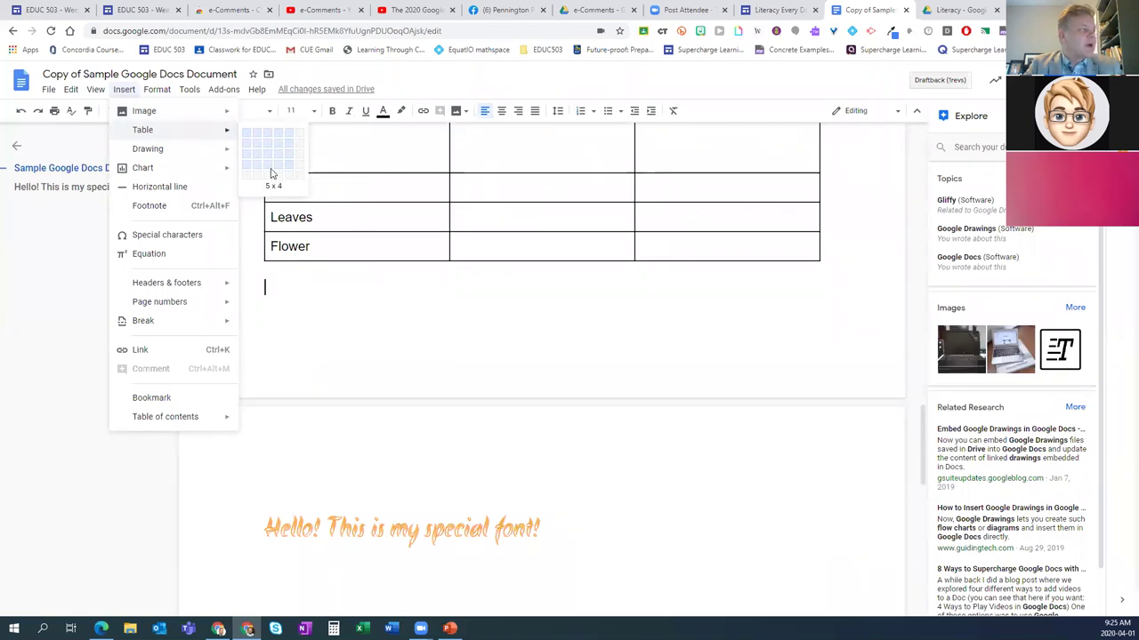
key(ctrl+shift+s)
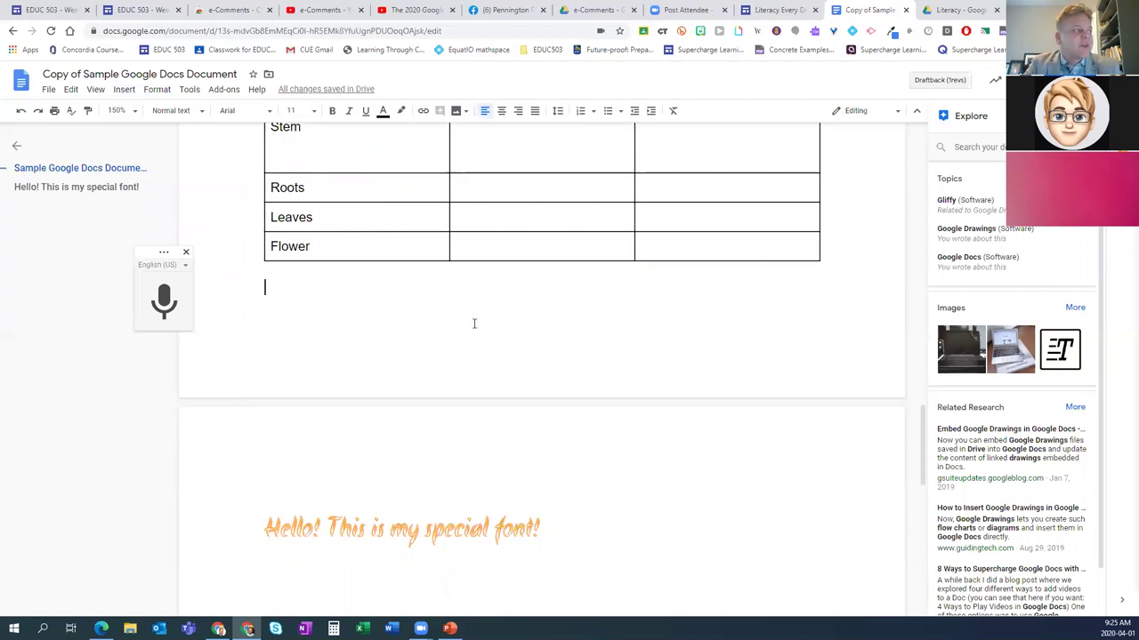
scroll(474, 323, up, 3)
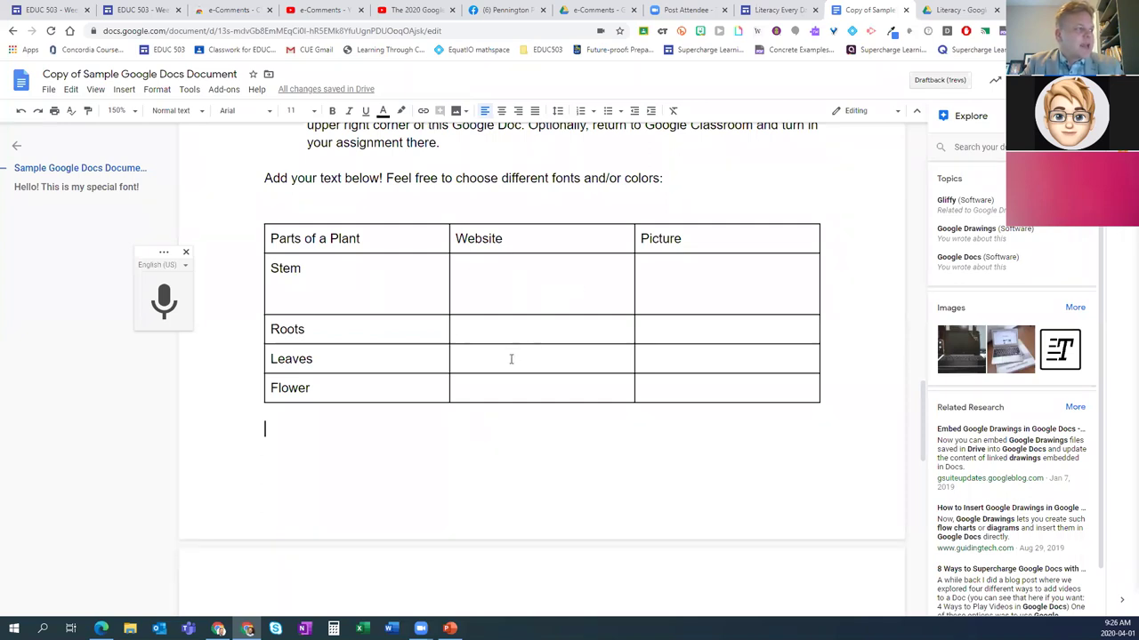
Step: Replace the Explore search text with 'plant leaves' and run the search
click(960, 147)
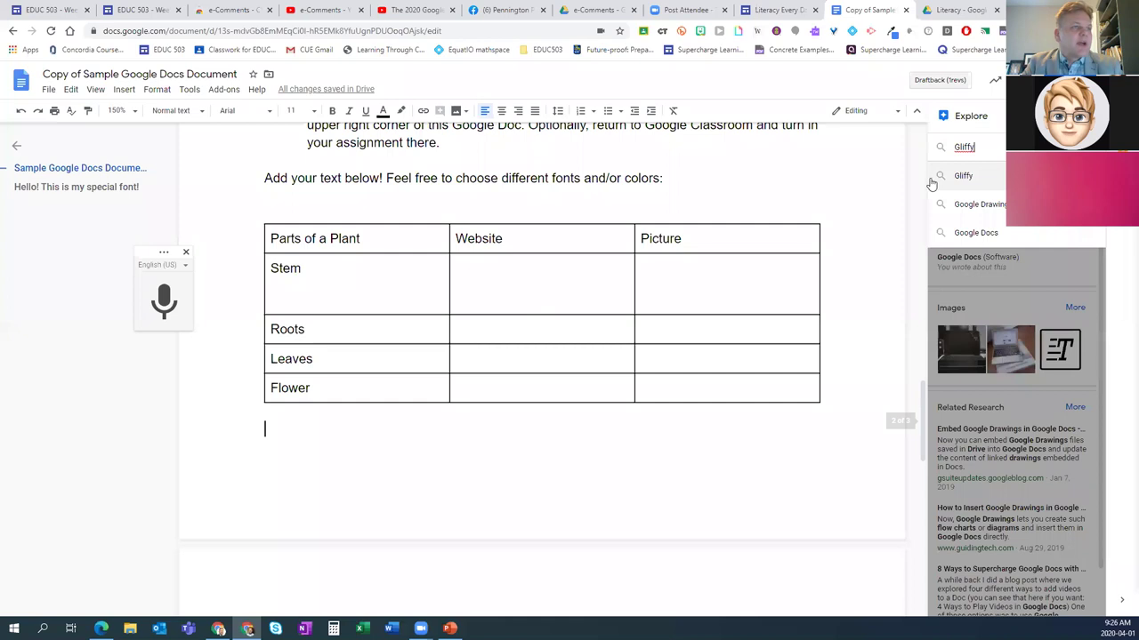
drag(1004, 147, 950, 147)
text(plant leaves)
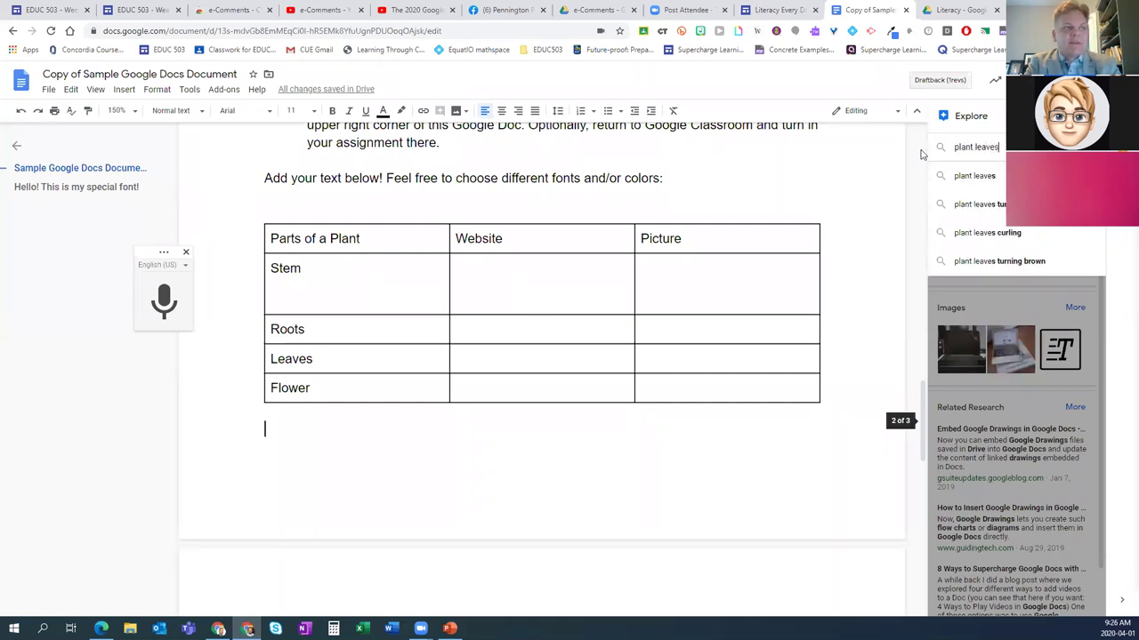
key(Return)
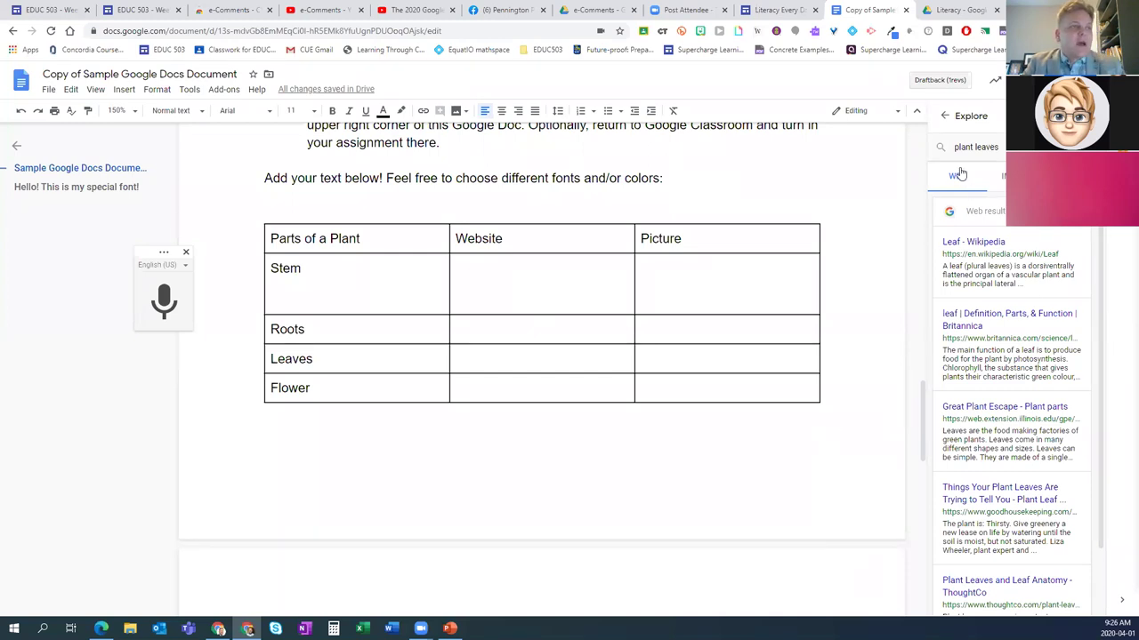
Step: Look through the Images and Drive results, then return to the web results list
click(1002, 177)
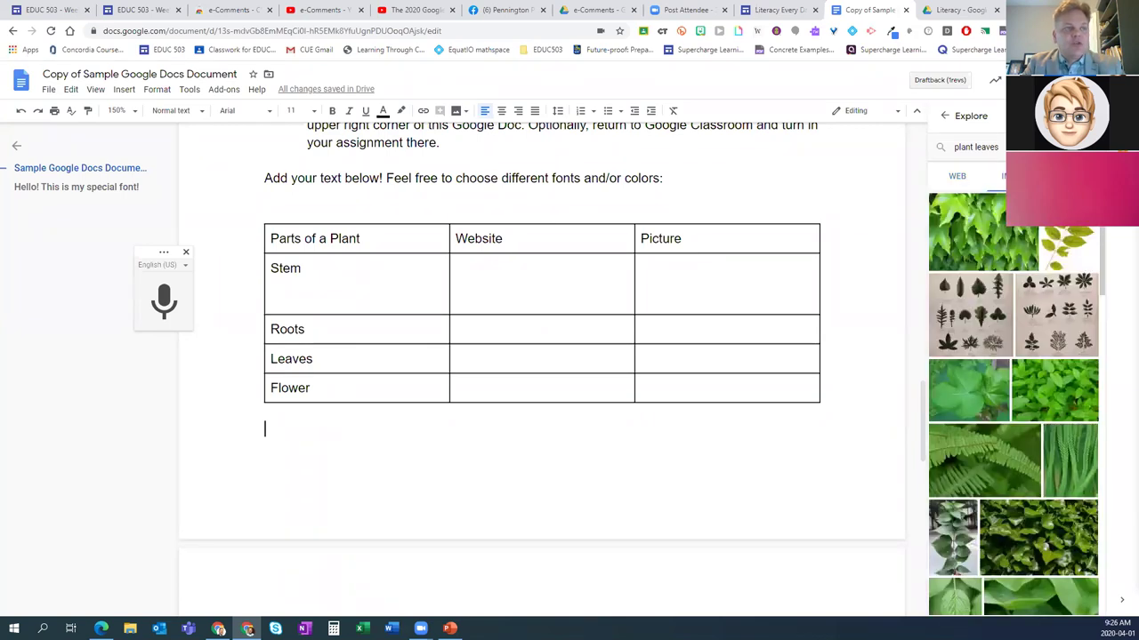
click(1054, 176)
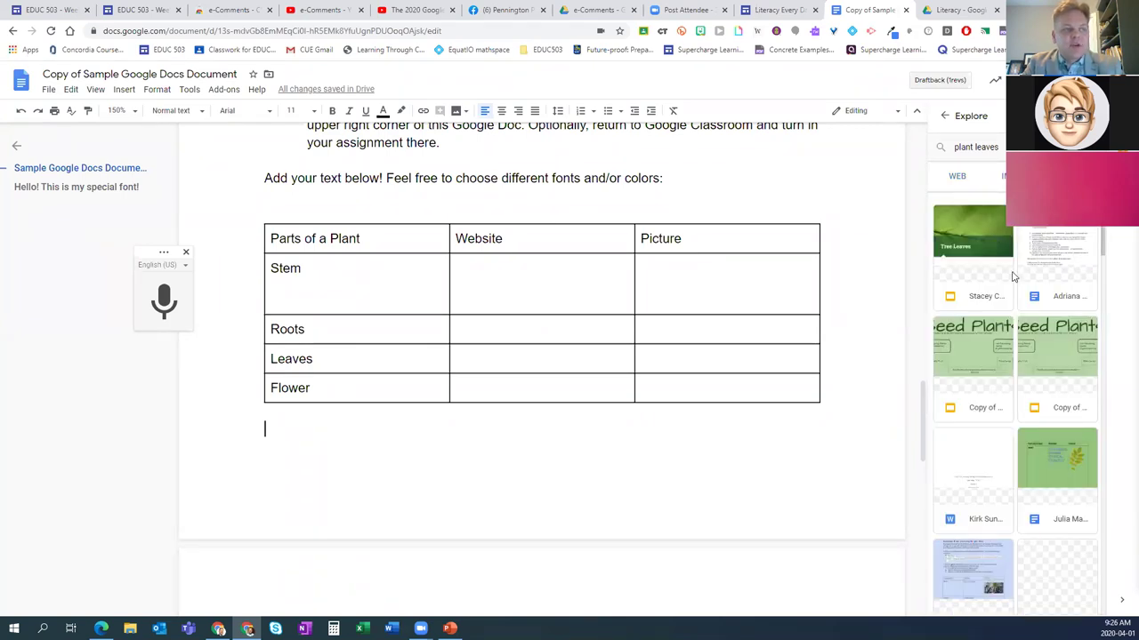
click(1012, 176)
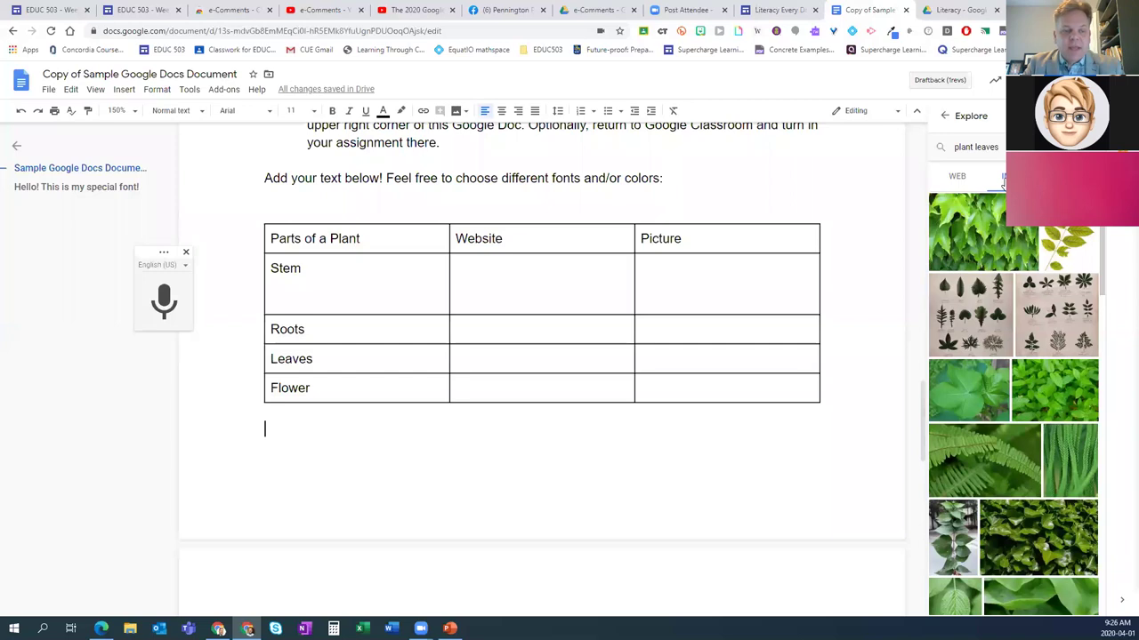
click(957, 182)
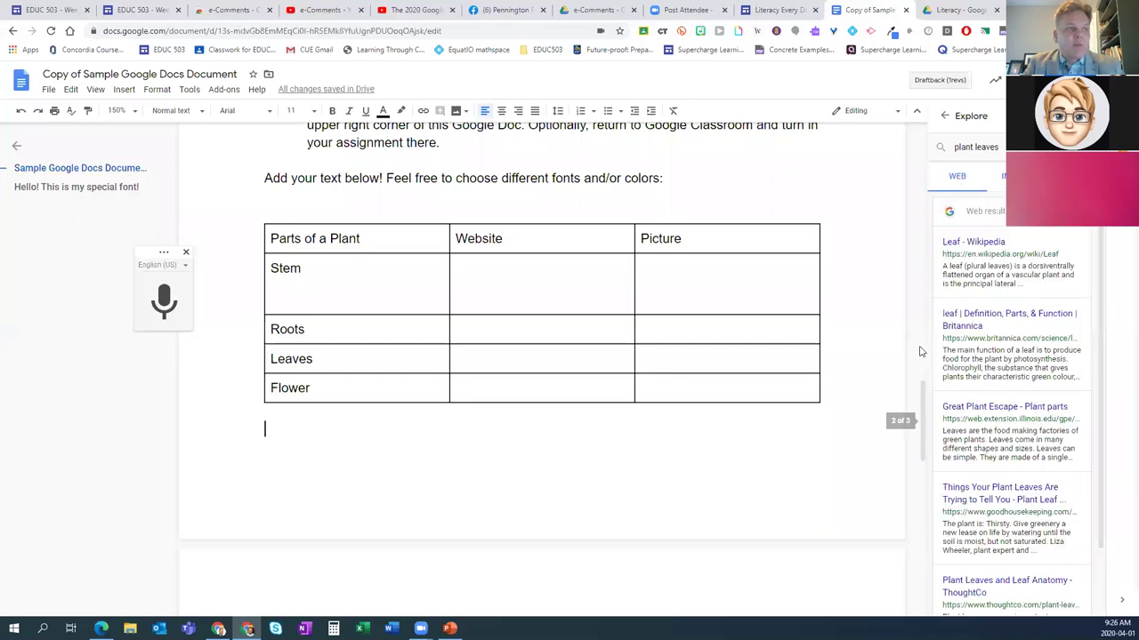
scroll(866, 406, down, 2)
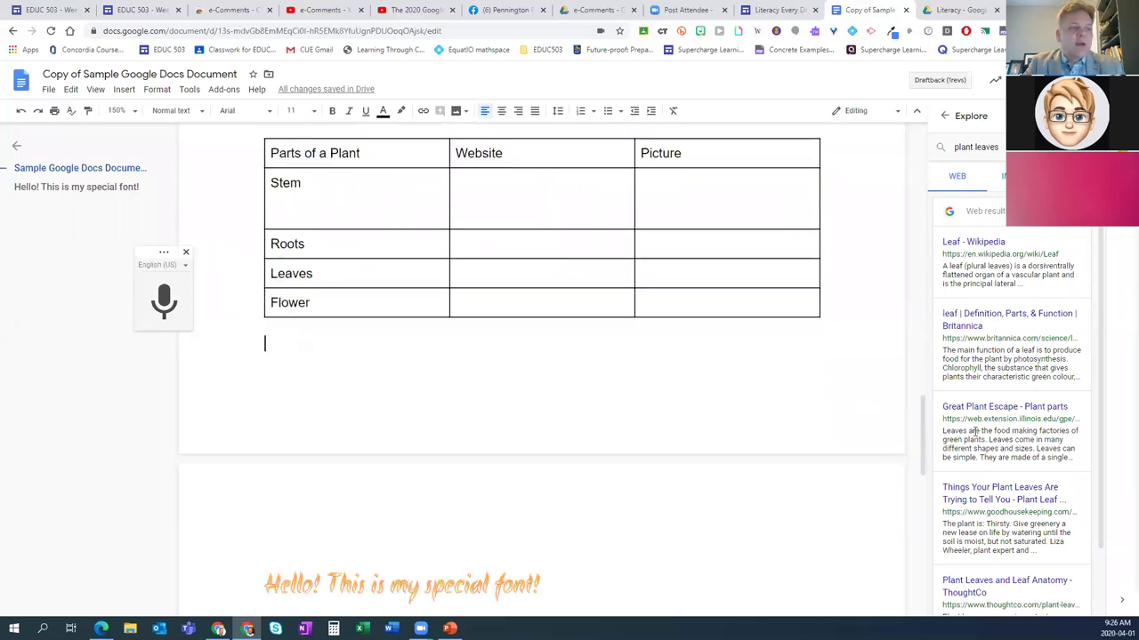
scroll(1010, 414, down, 2)
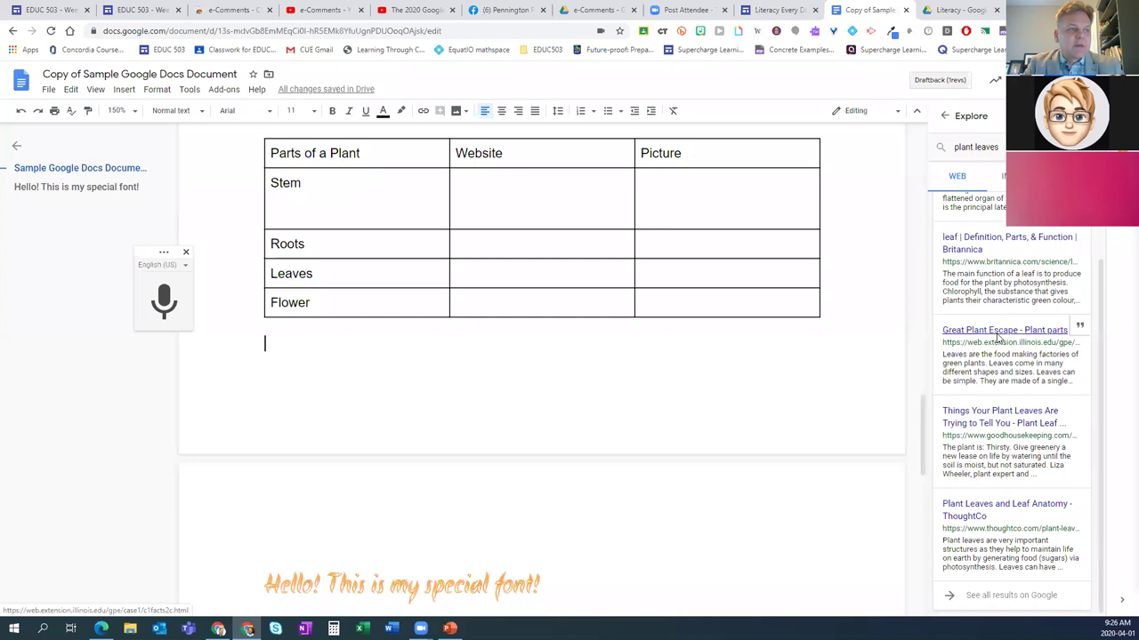
Step: View the Great Plant Escape leaves page, then return to the Copy of Sample Google Docs Document tab
click(998, 339)
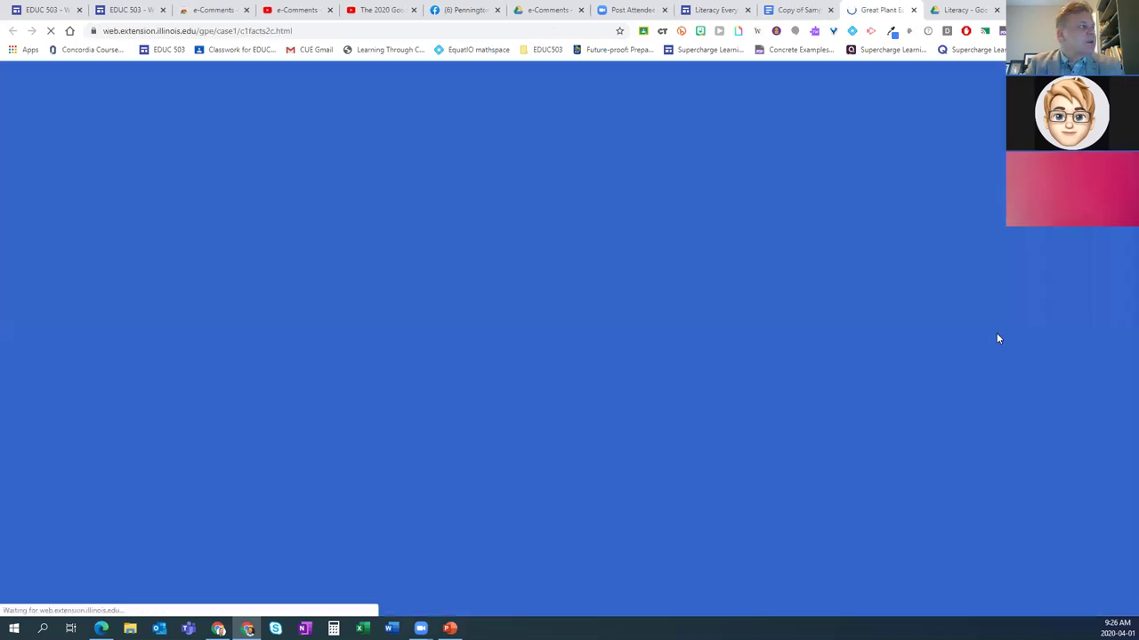
scroll(717, 397, down, 2)
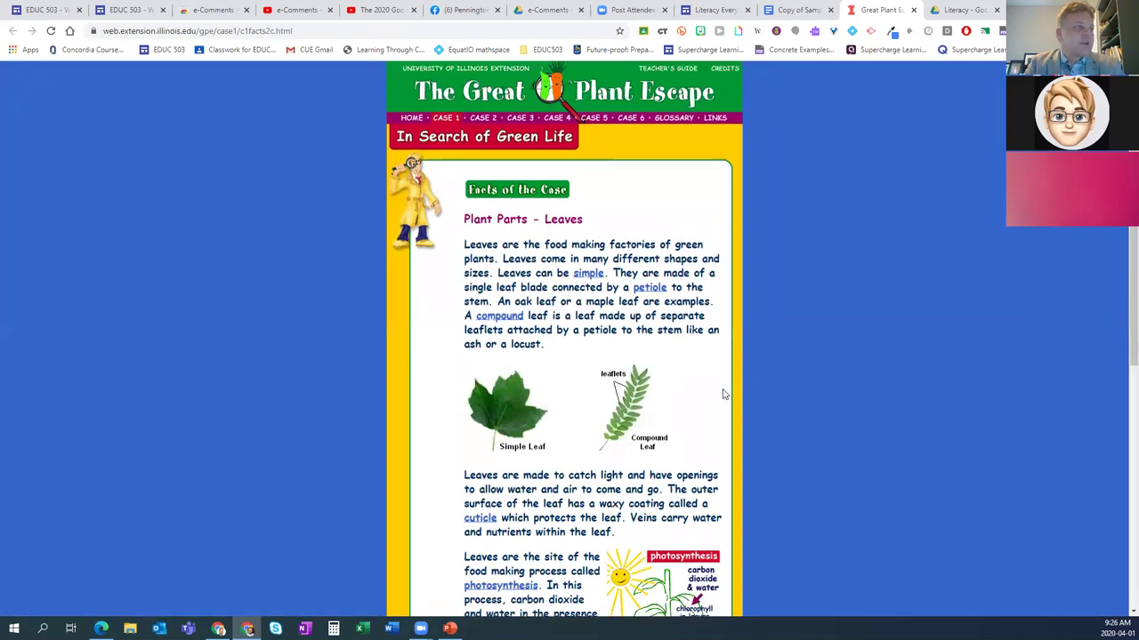
scroll(777, 268, down, 2)
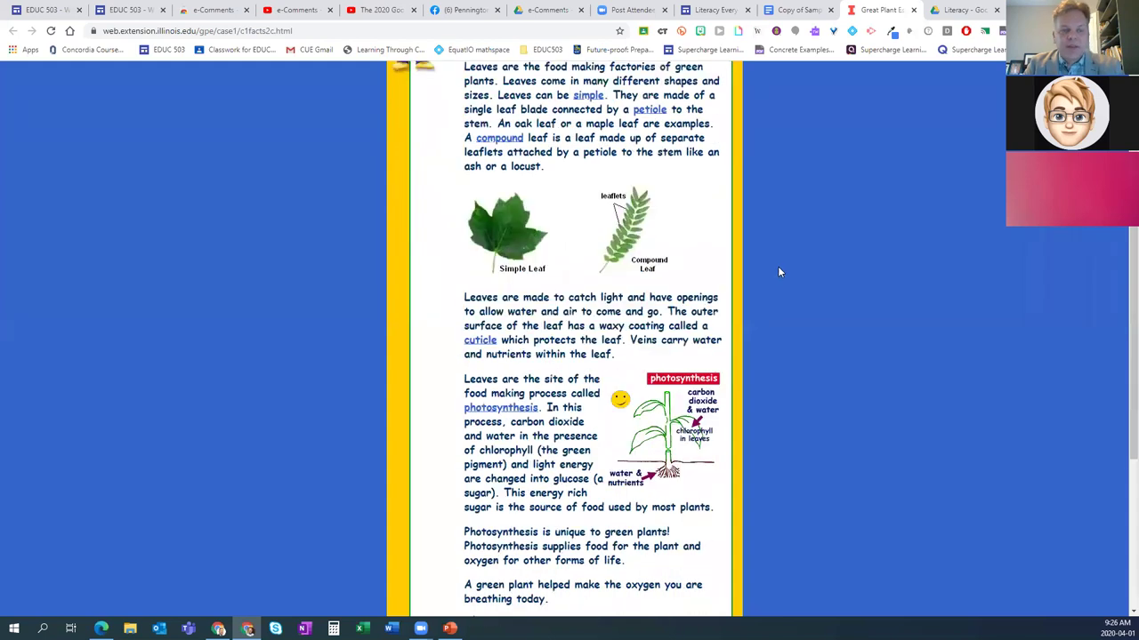
click(806, 11)
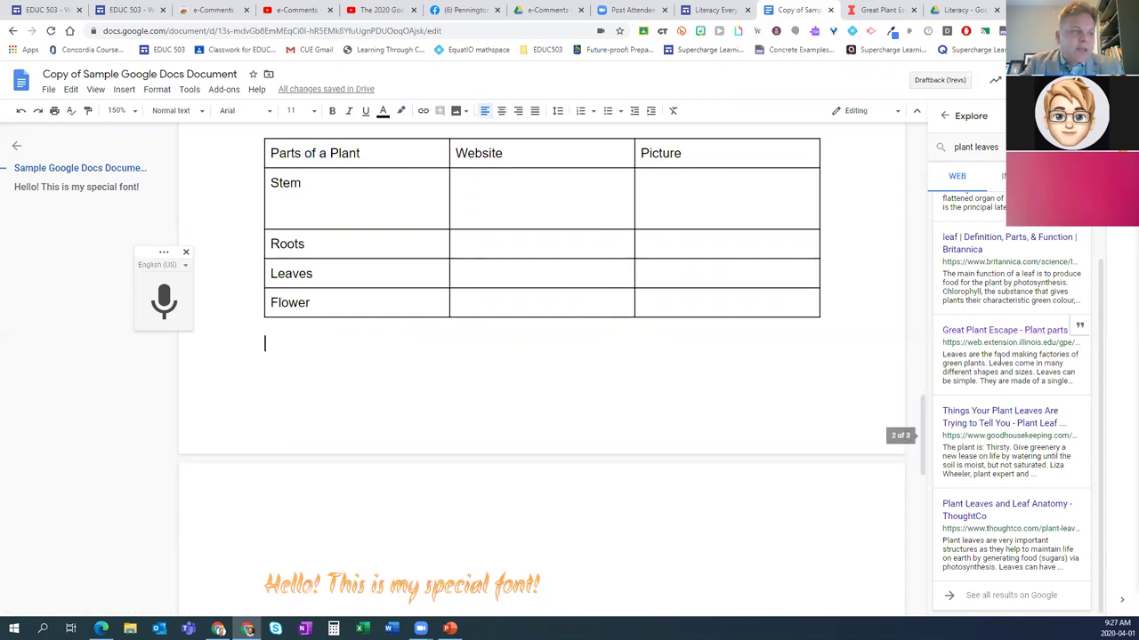
Step: Drop the Great Plant Escape - Plant parts link into the Leaves Website cell as footnote 1
drag(1005, 334, 543, 270)
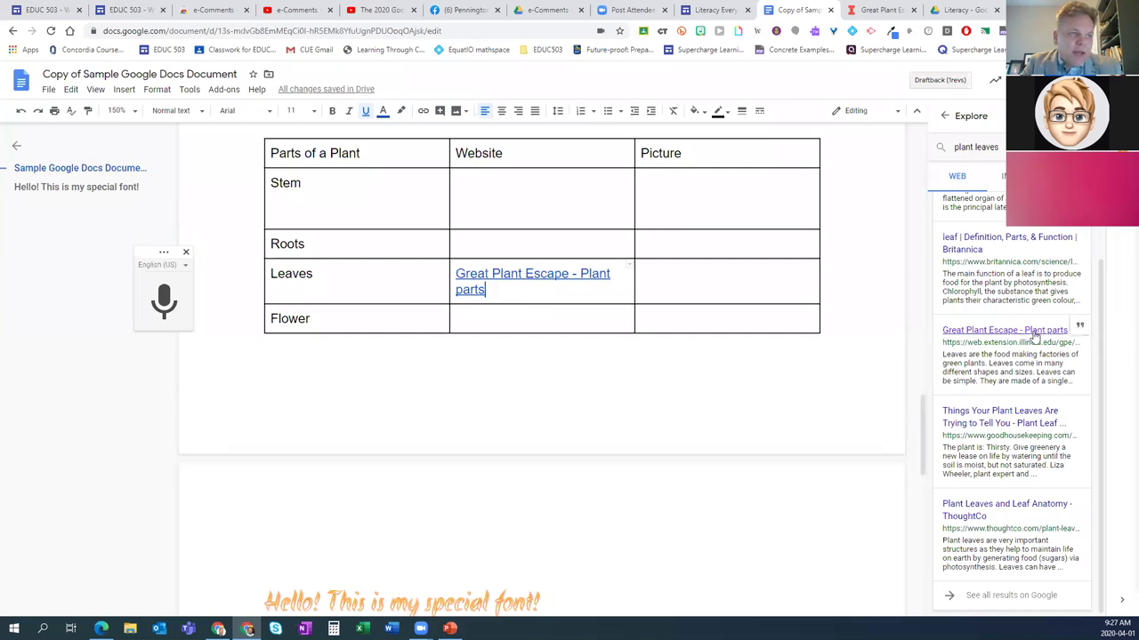
click(1080, 330)
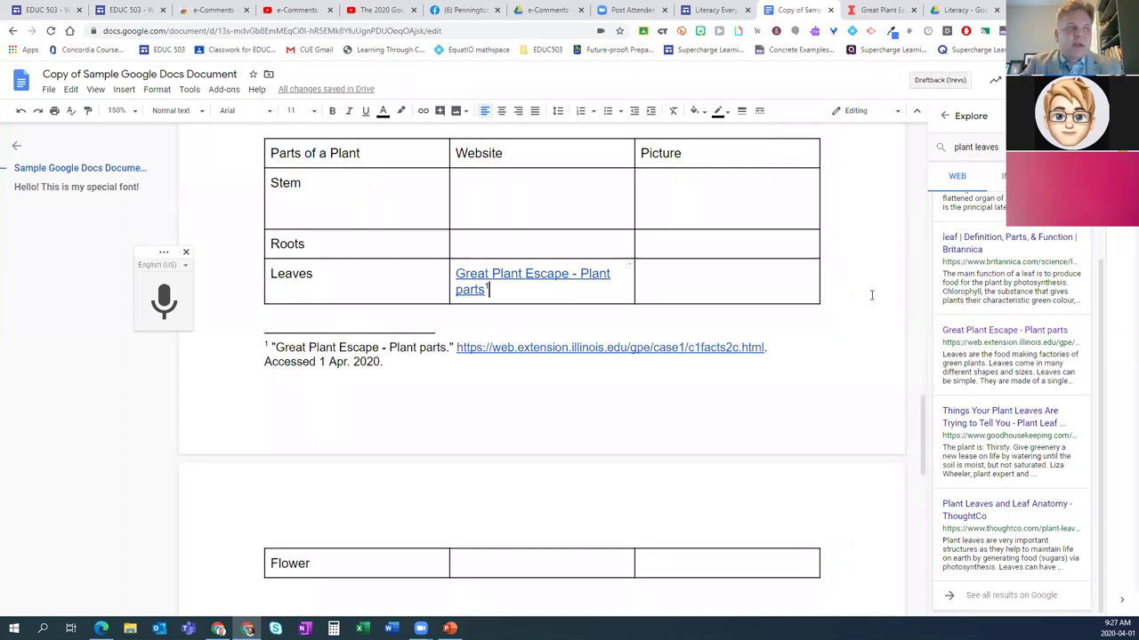
scroll(1072, 261, up, 1)
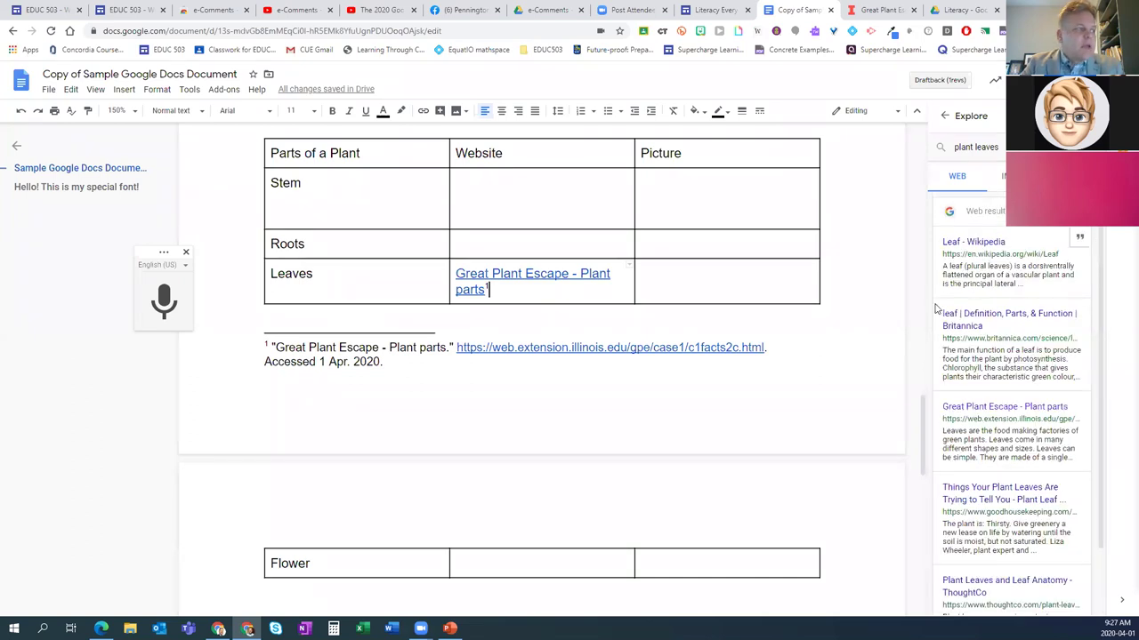
Step: Show Explore's image results for plant leaves and add a blank line above the table
click(1004, 176)
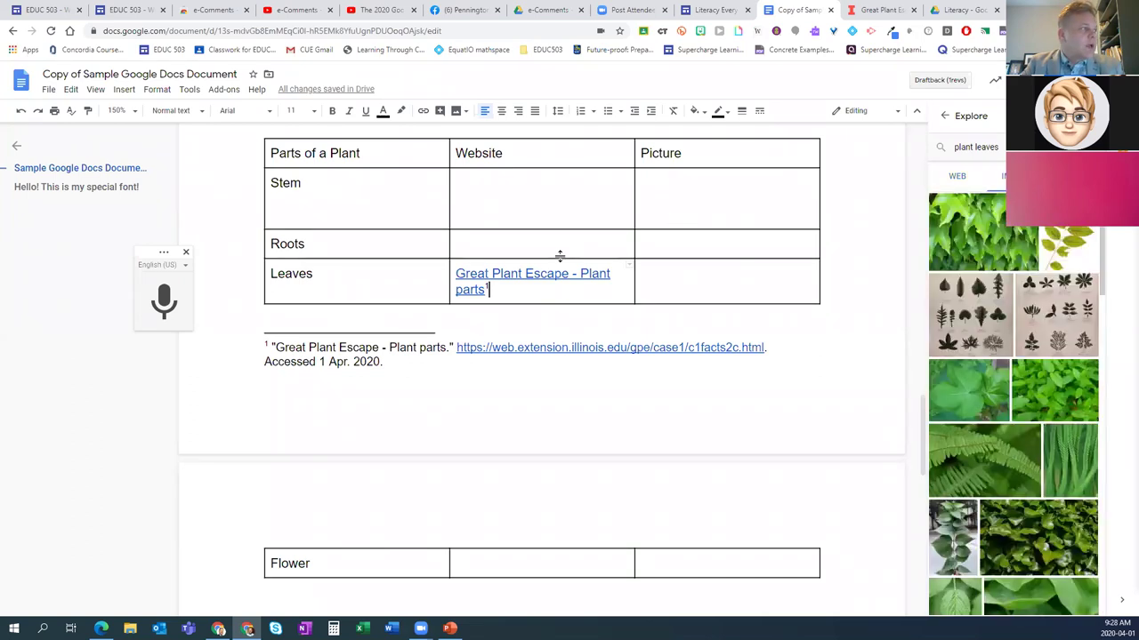
scroll(491, 256, up, 2)
click(289, 246)
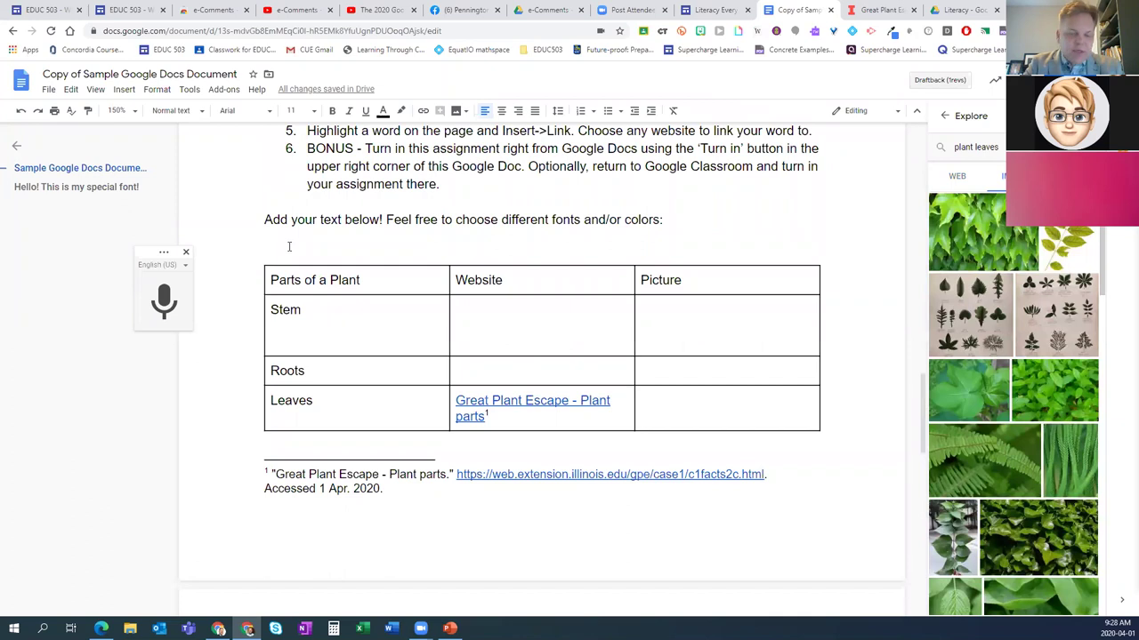
key(Return)
key(Return)
key(Return)
key(Return)
key(Return)
key(Return)
key(Return)
key(Return)
key(Return)
key(Return)
key(Return)
key(Return)
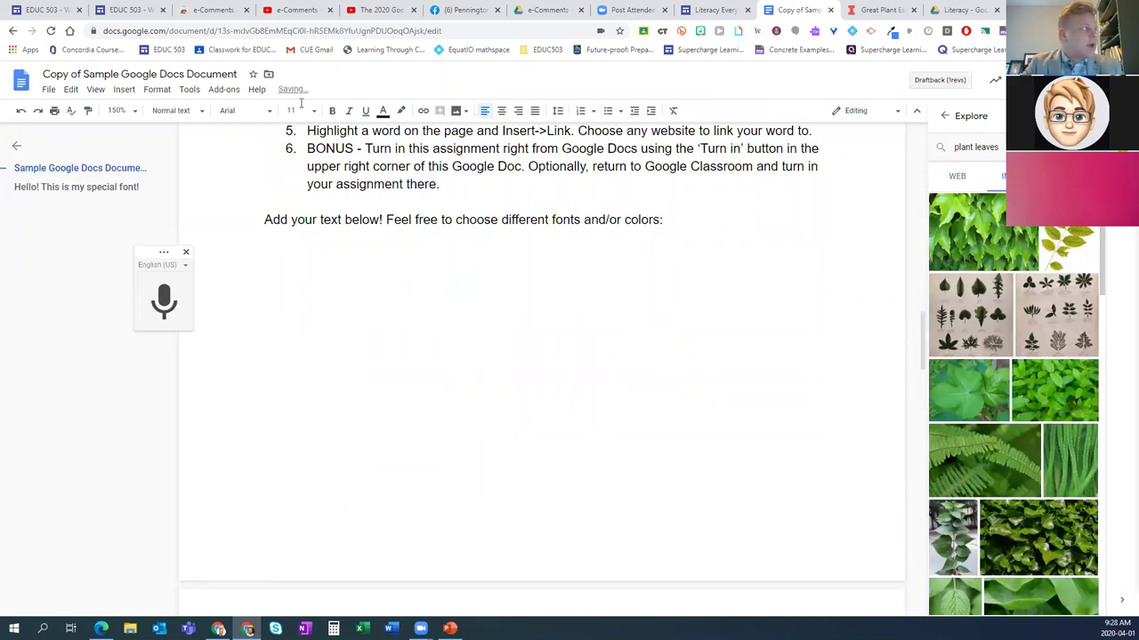
Step: Insert a page break so the Parts of a Plant table starts on a new page
click(124, 89)
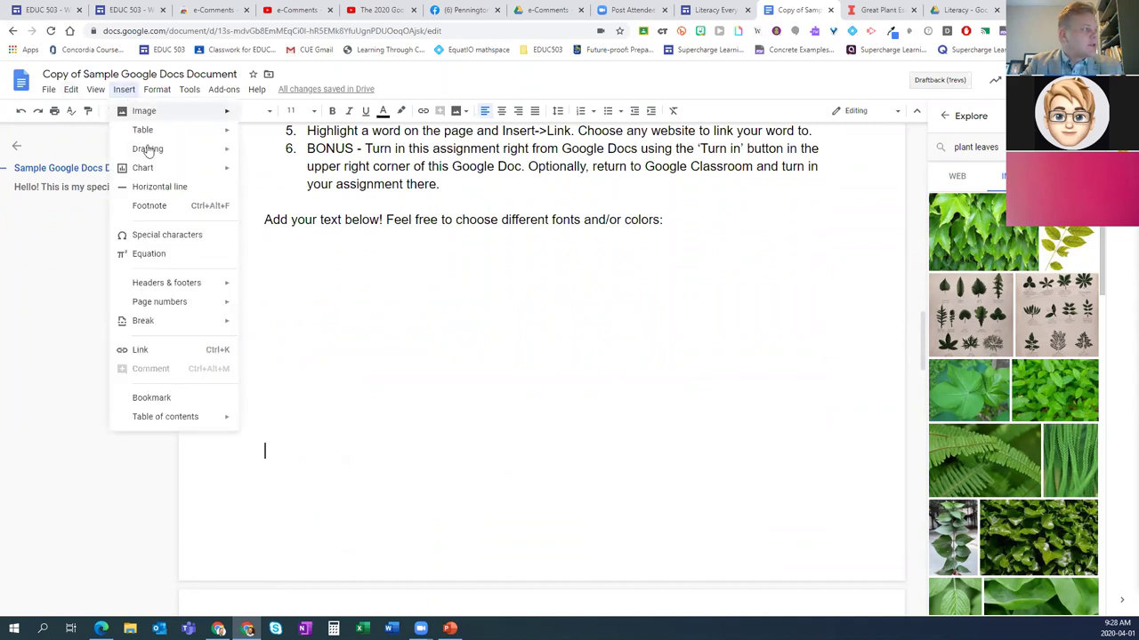
mouse_move(191, 321)
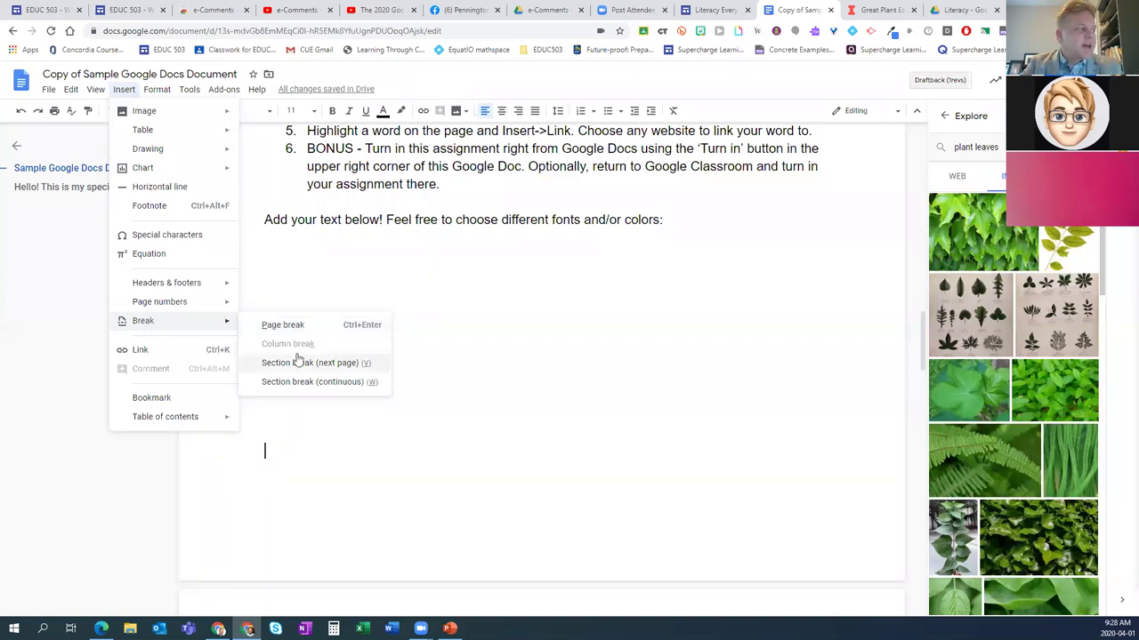
click(501, 374)
key(ctrl+shift+s)
scroll(502, 371, down, 5)
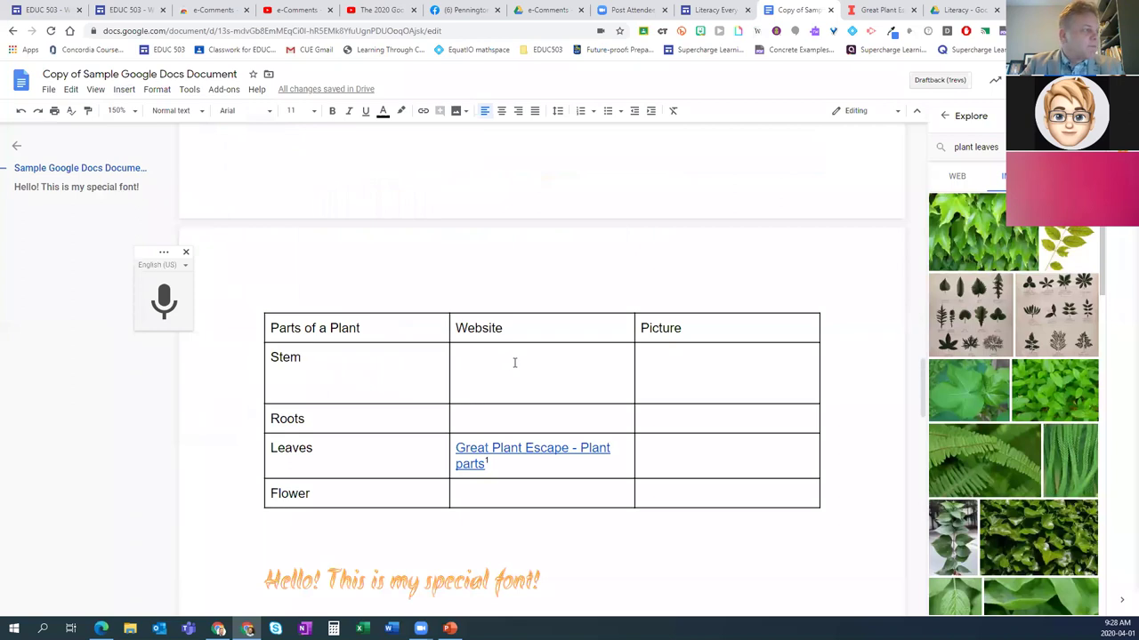
scroll(514, 362, down, 1)
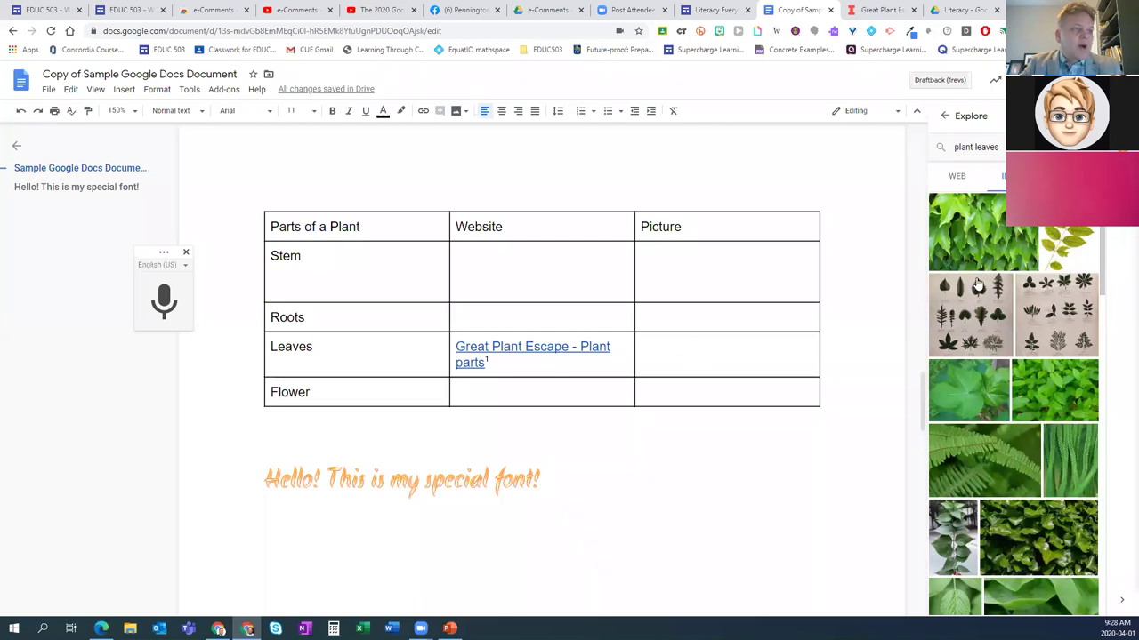
Step: Place the first green leaf photo from Explore images into the Leaves row's Picture cell
drag(995, 237, 689, 354)
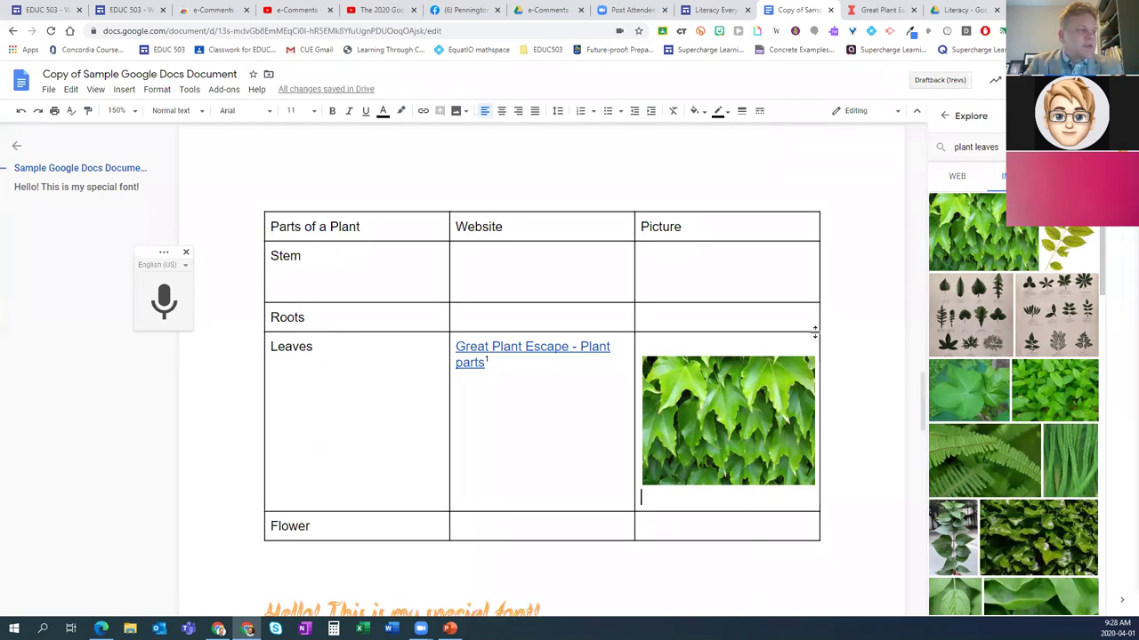
scroll(696, 432, down, 1)
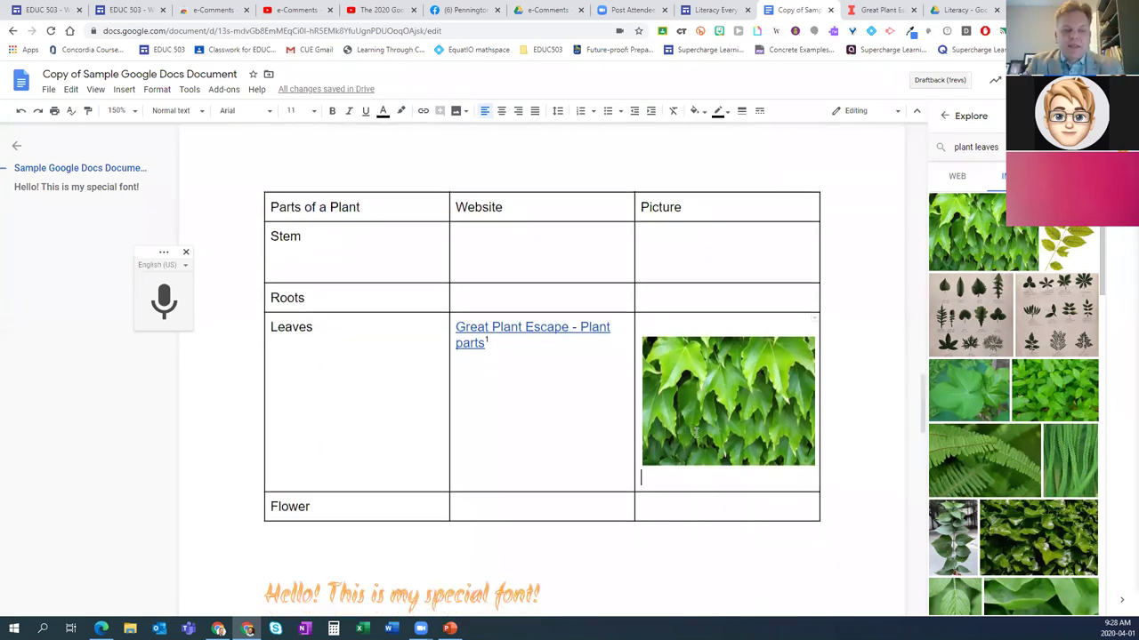
scroll(680, 441, down, 2)
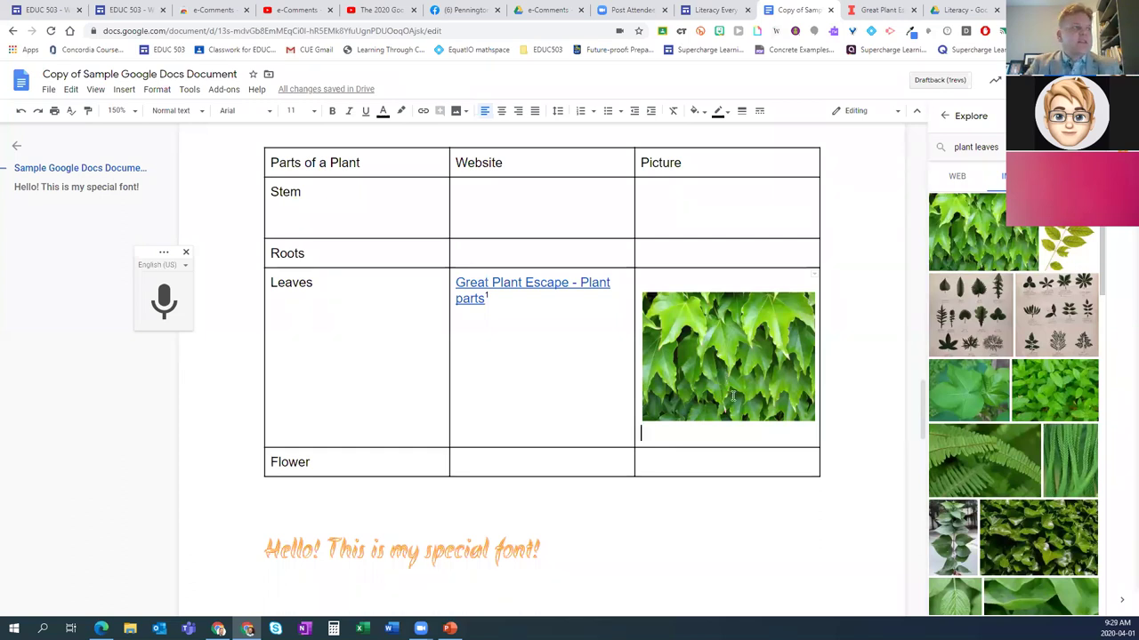
Step: Dismiss the recording popup, scroll to the Water Cycle drawing, and open a new browser tab
click(889, 31)
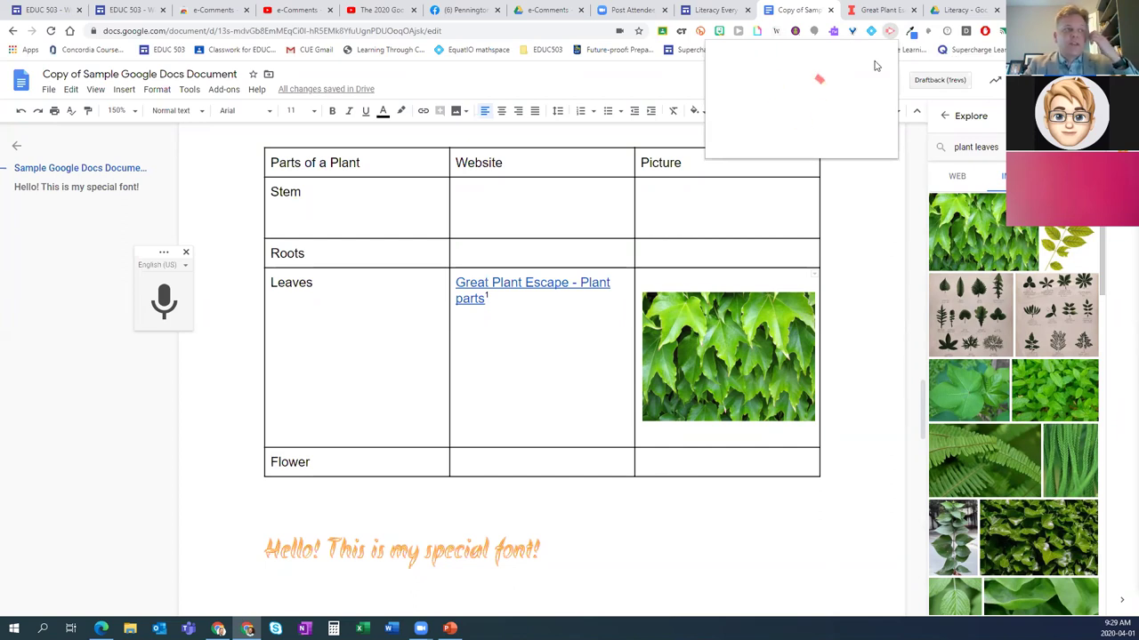
click(895, 31)
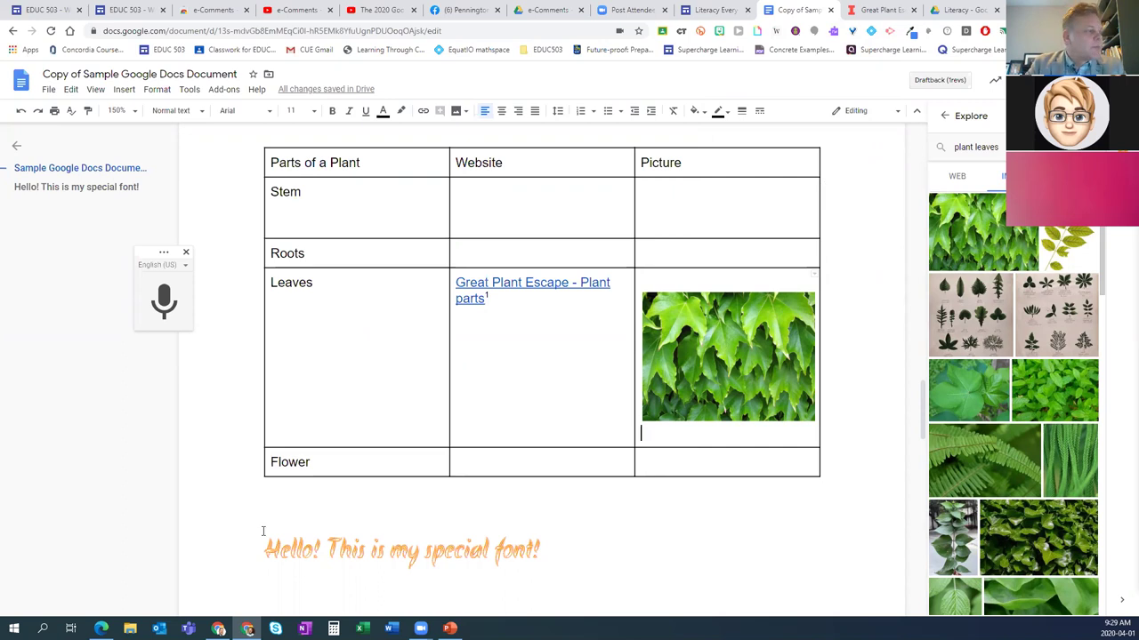
scroll(439, 418, down, 2)
scroll(441, 407, down, 4)
scroll(447, 400, down, 5)
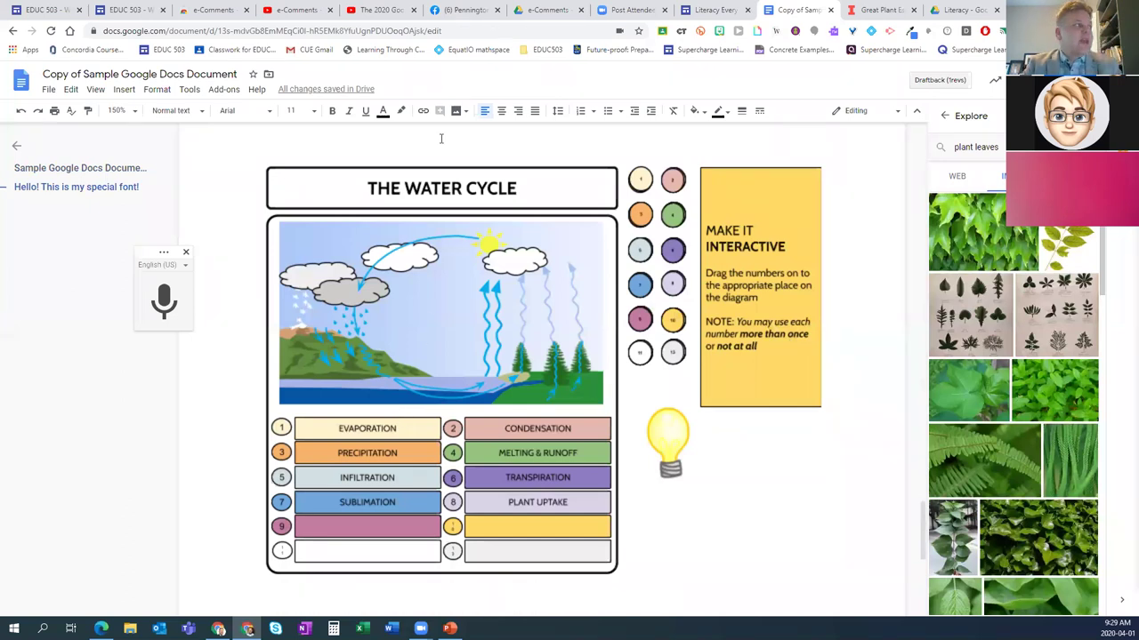
click(998, 11)
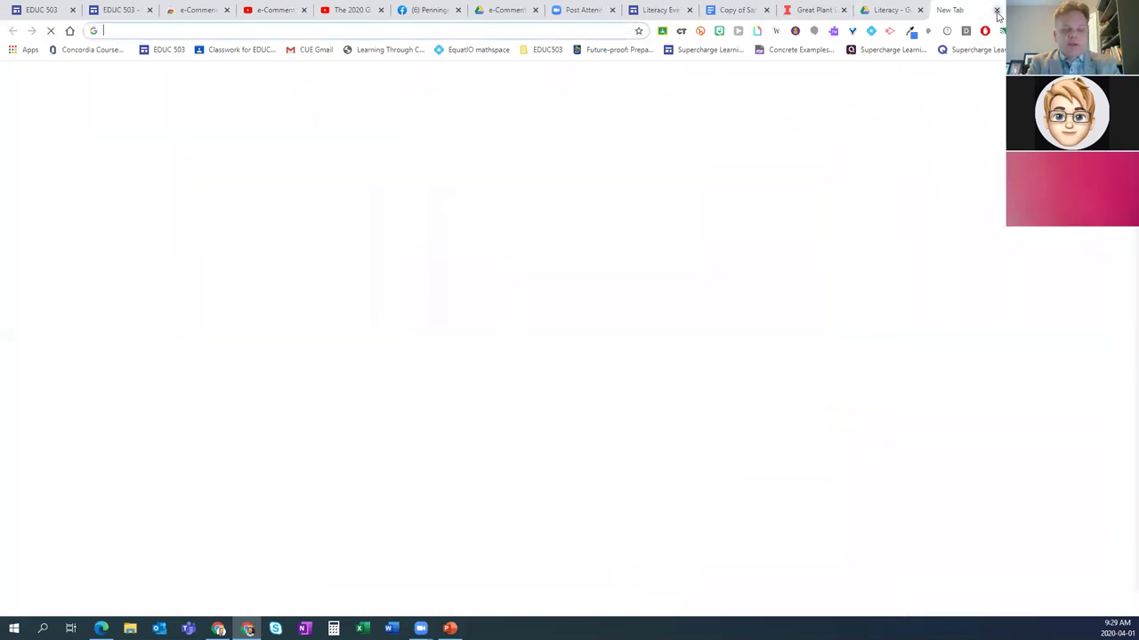
Step: Go to the Black Gold Engaging Students site via the 'black' suggestion and select its URL
text(black)
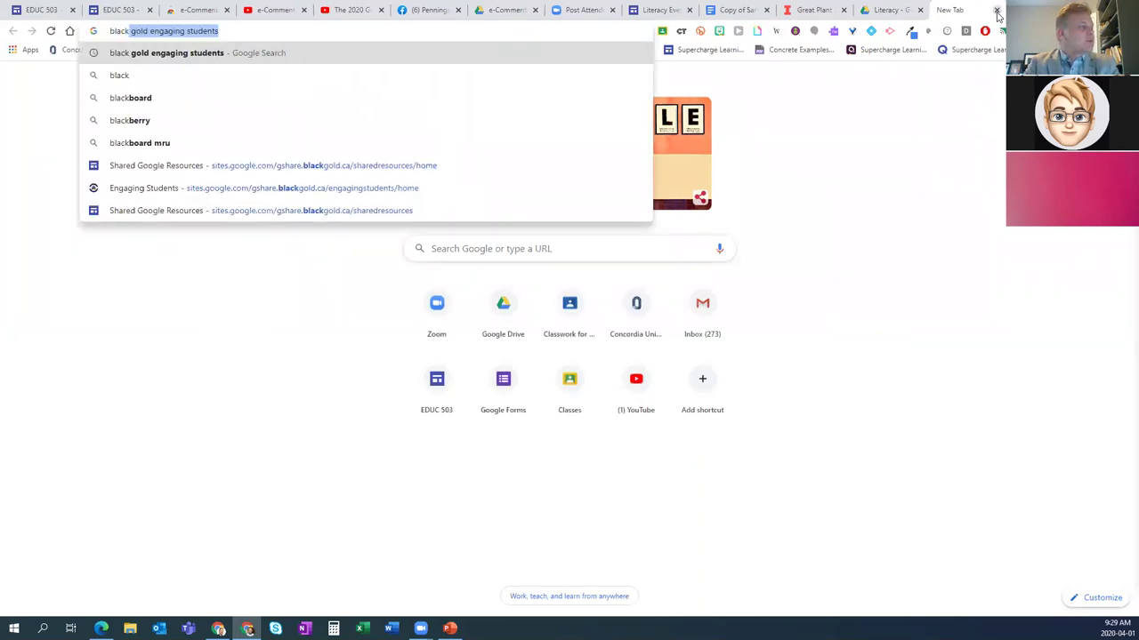
click(420, 188)
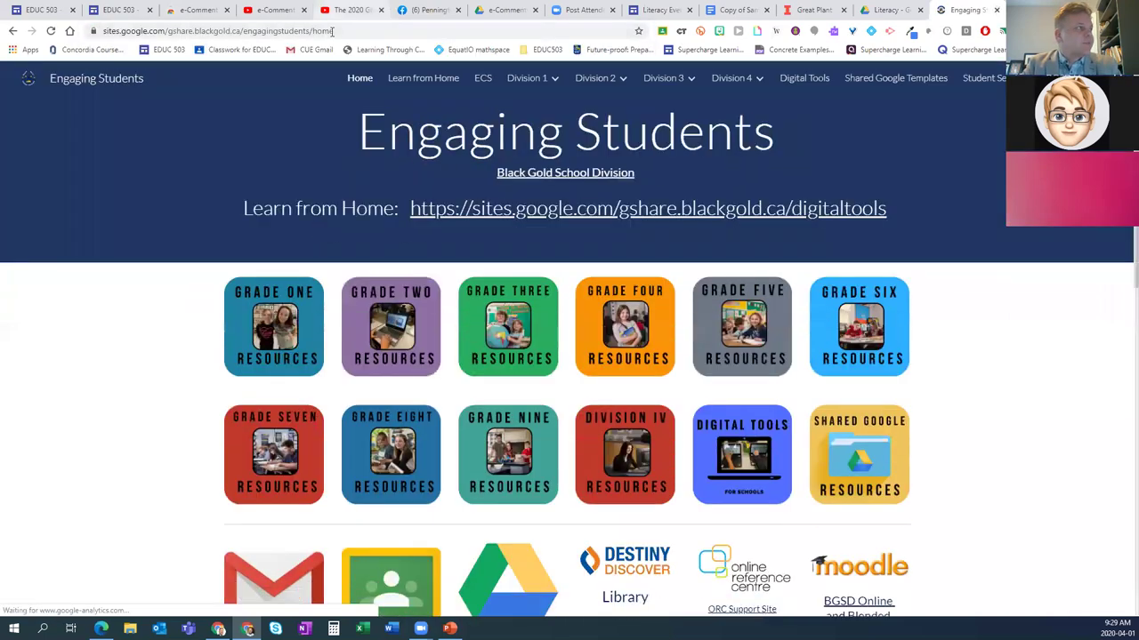
click(332, 36)
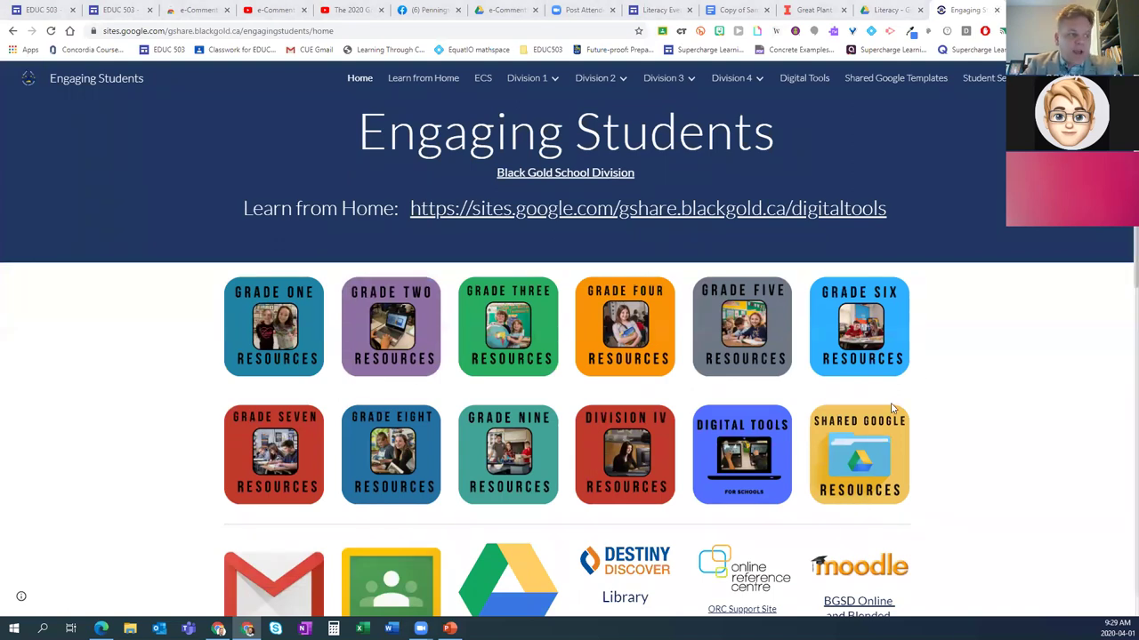
mouse_move(642, 113)
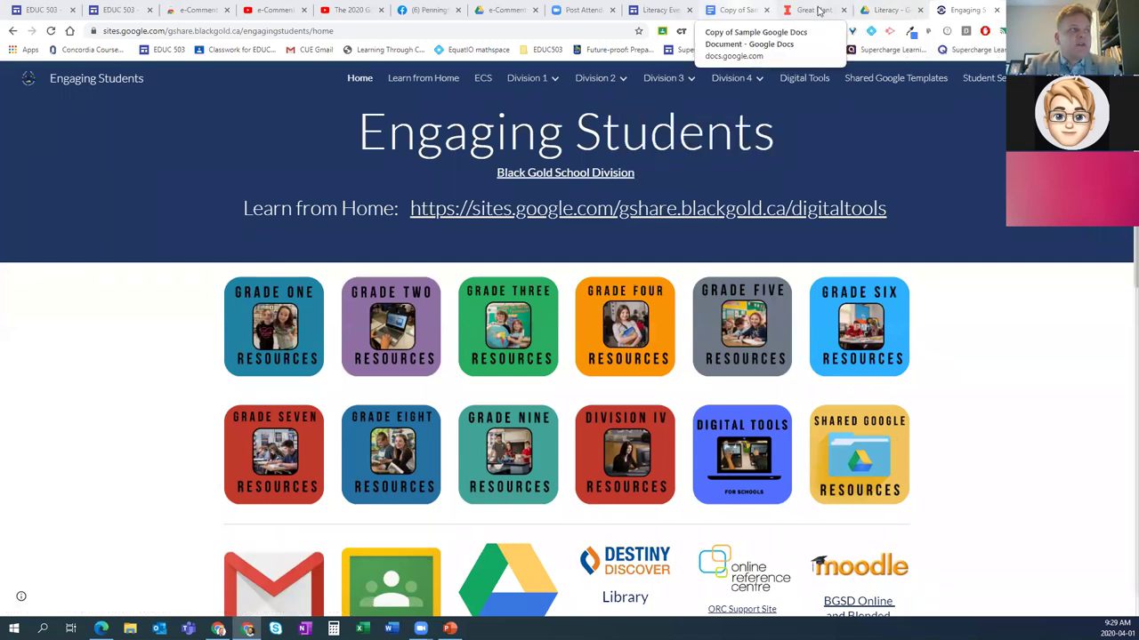
Step: Return to the Copy of Sample Google Docs document and place the cursor below the water-cycle image
click(736, 10)
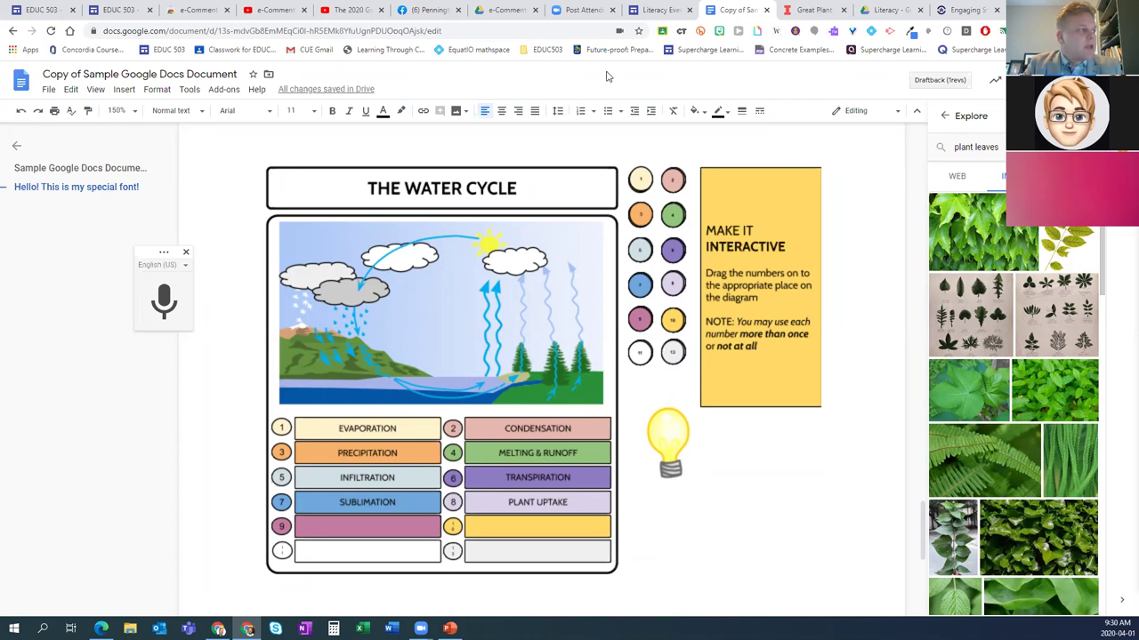
scroll(532, 253, down, 1)
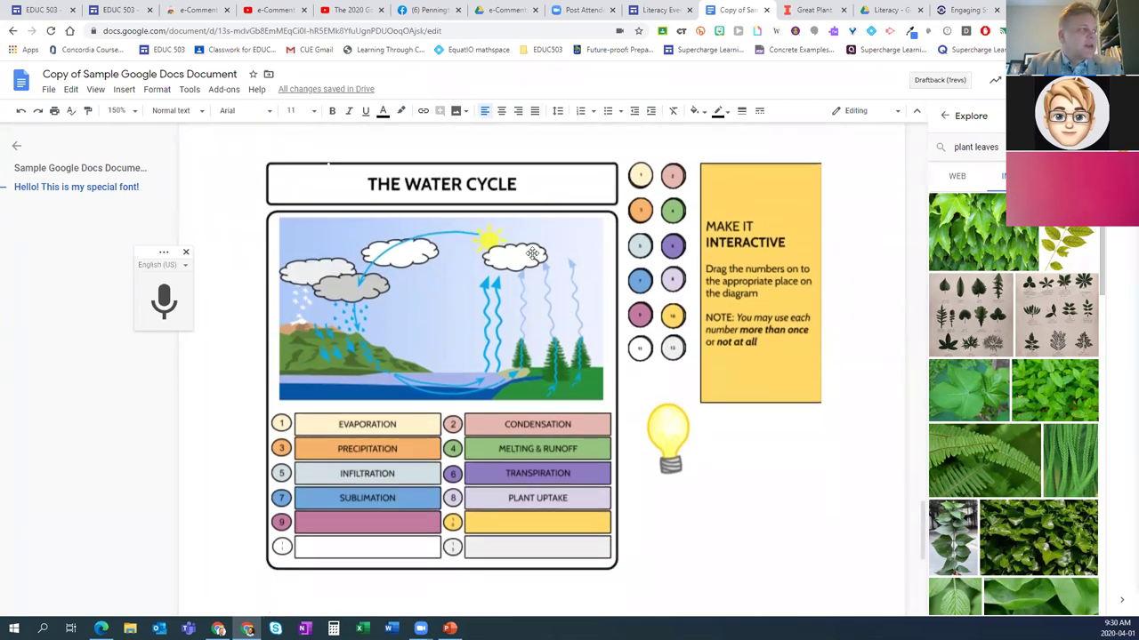
scroll(440, 324, down, 1)
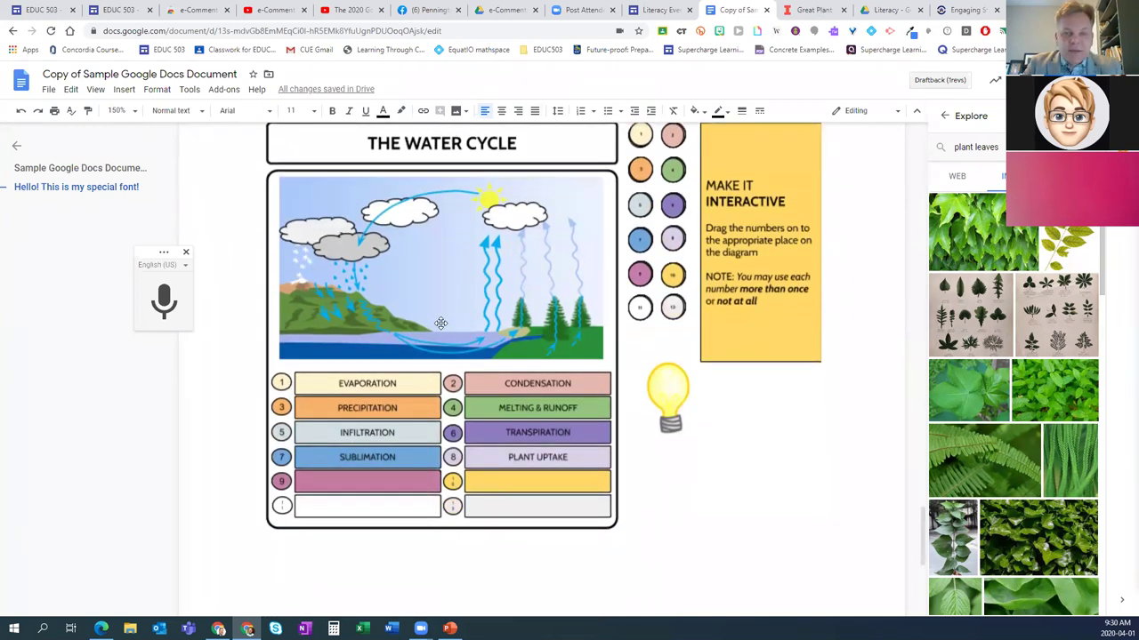
click(283, 568)
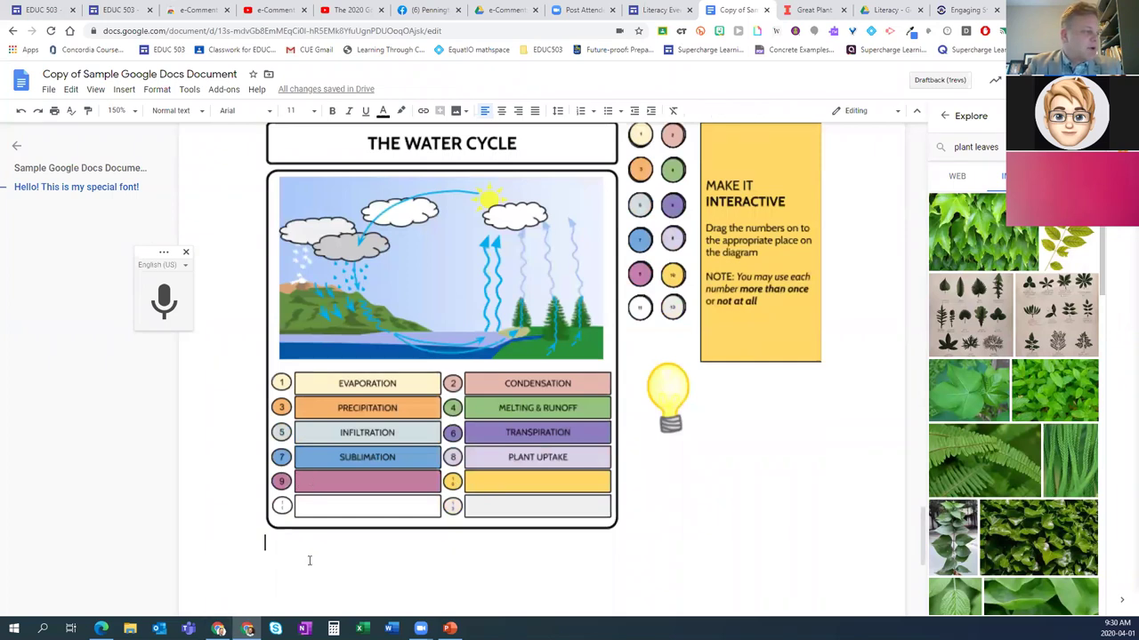
Step: Insert the Levels of the Forest drawing with the deer from Drive as an unlinked copy
click(124, 91)
mouse_move(200, 151)
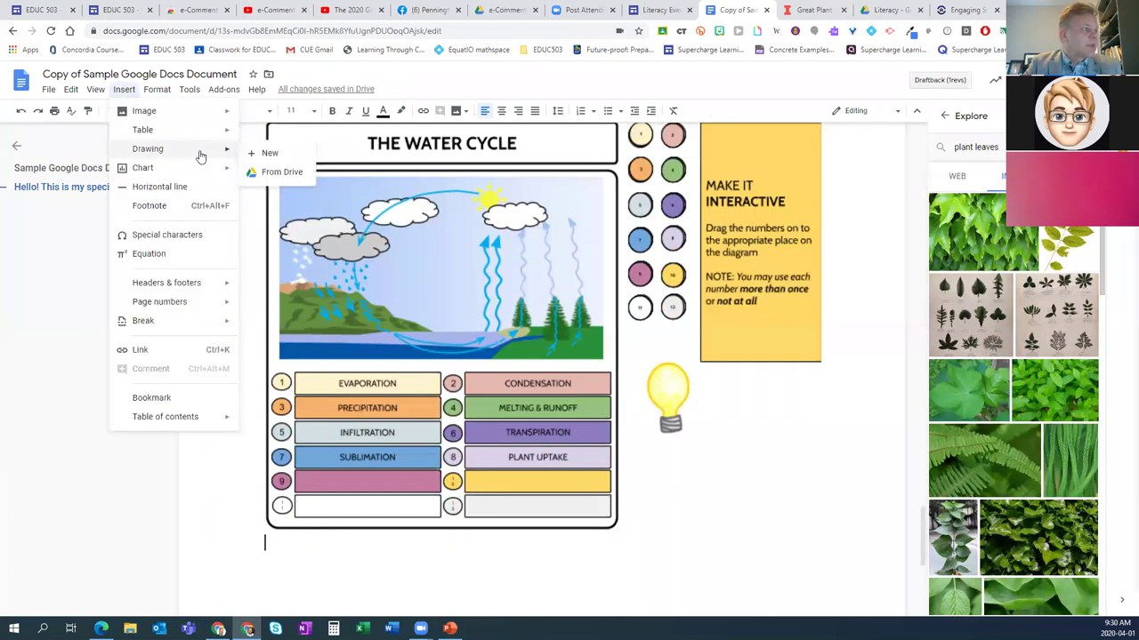
click(270, 175)
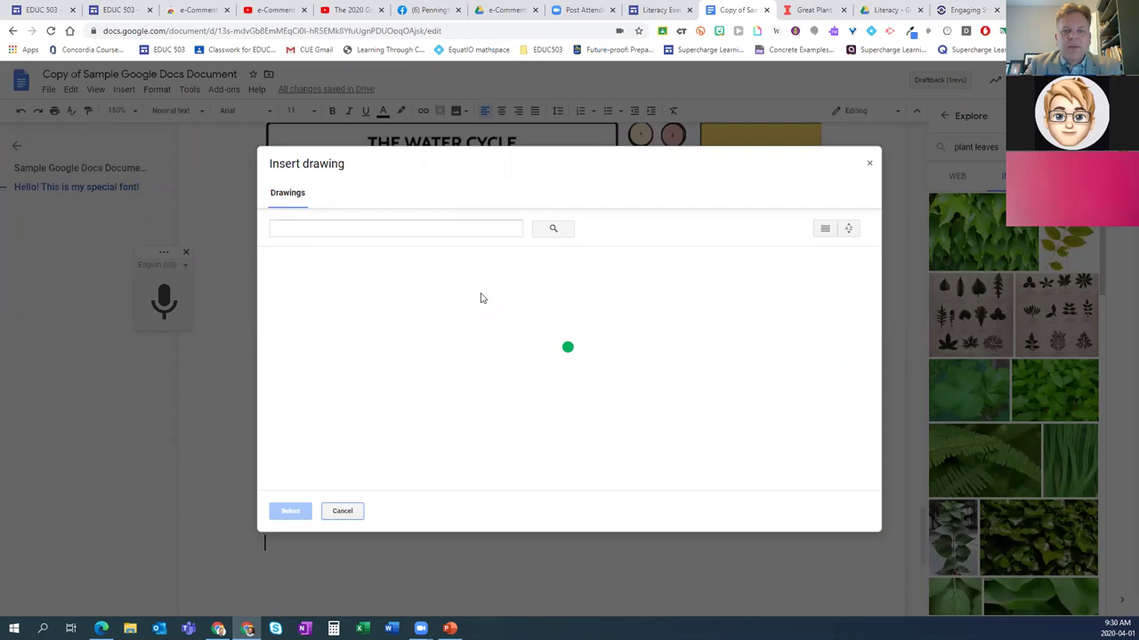
scroll(596, 345, down, 1)
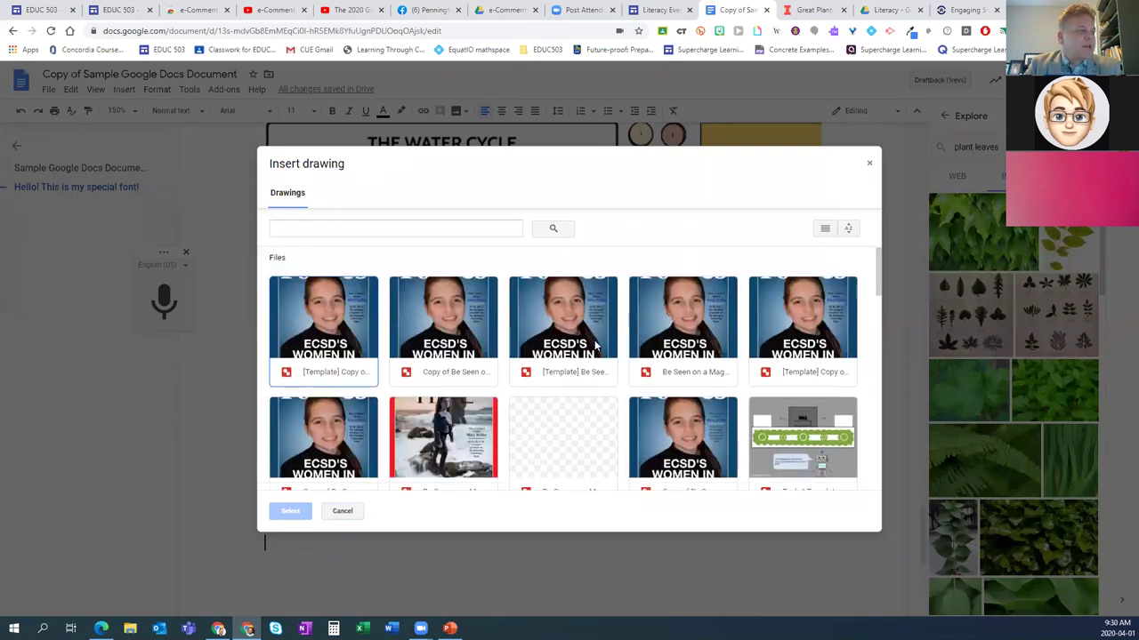
scroll(596, 343, down, 2)
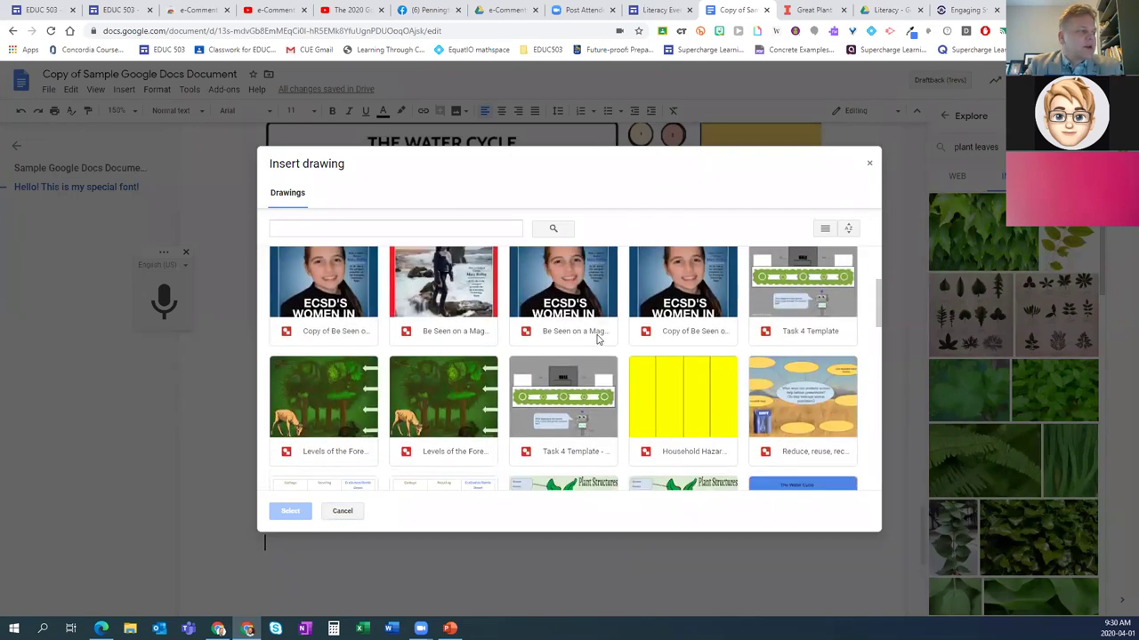
scroll(303, 392, up, 1)
scroll(324, 360, down, 2)
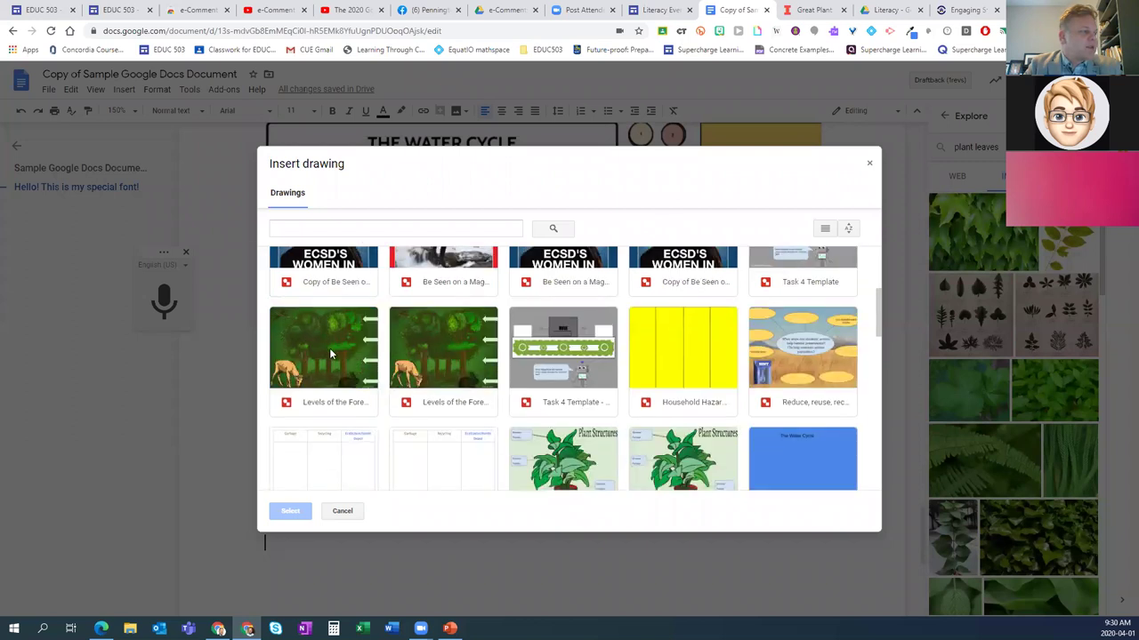
click(329, 352)
click(295, 512)
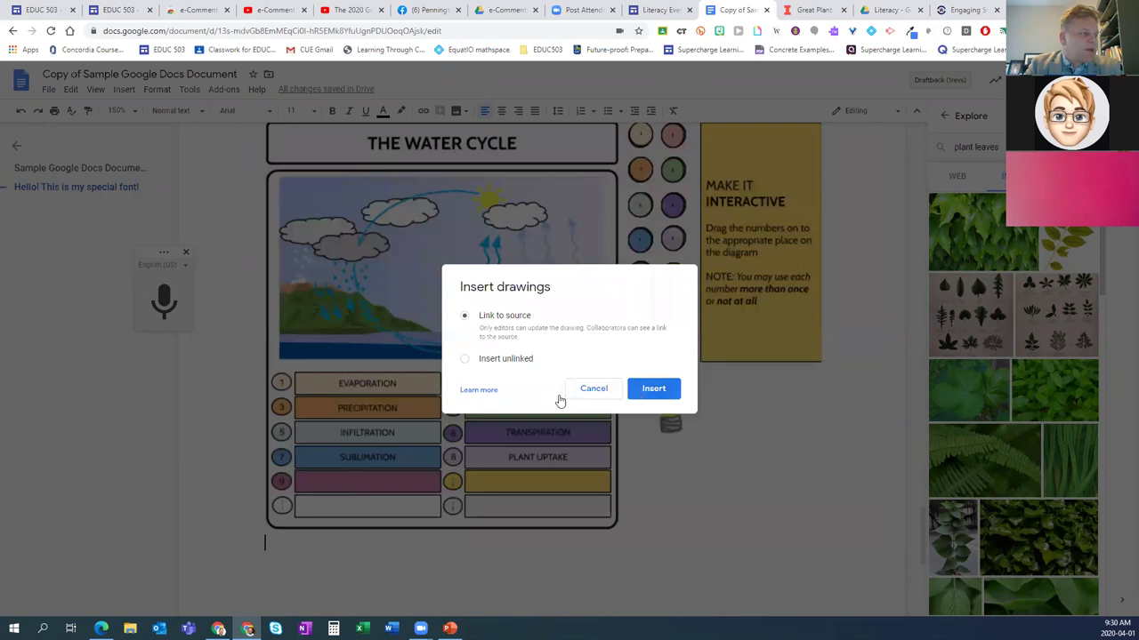
click(498, 361)
click(662, 389)
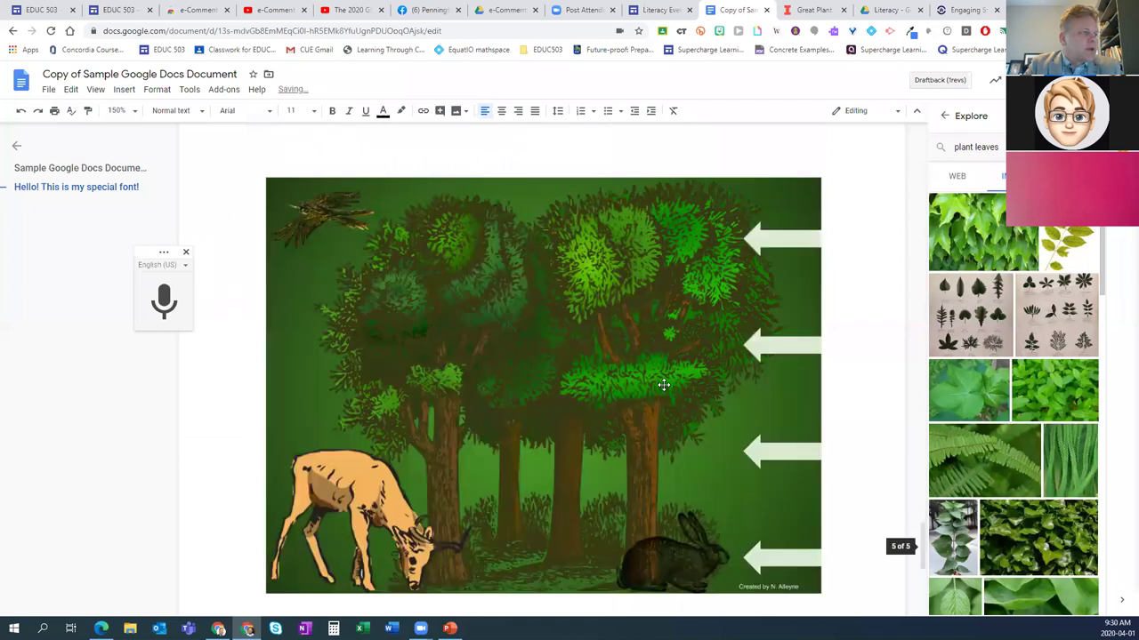
Step: Open the Water Cycle drawing for editing
scroll(577, 324, down, 1)
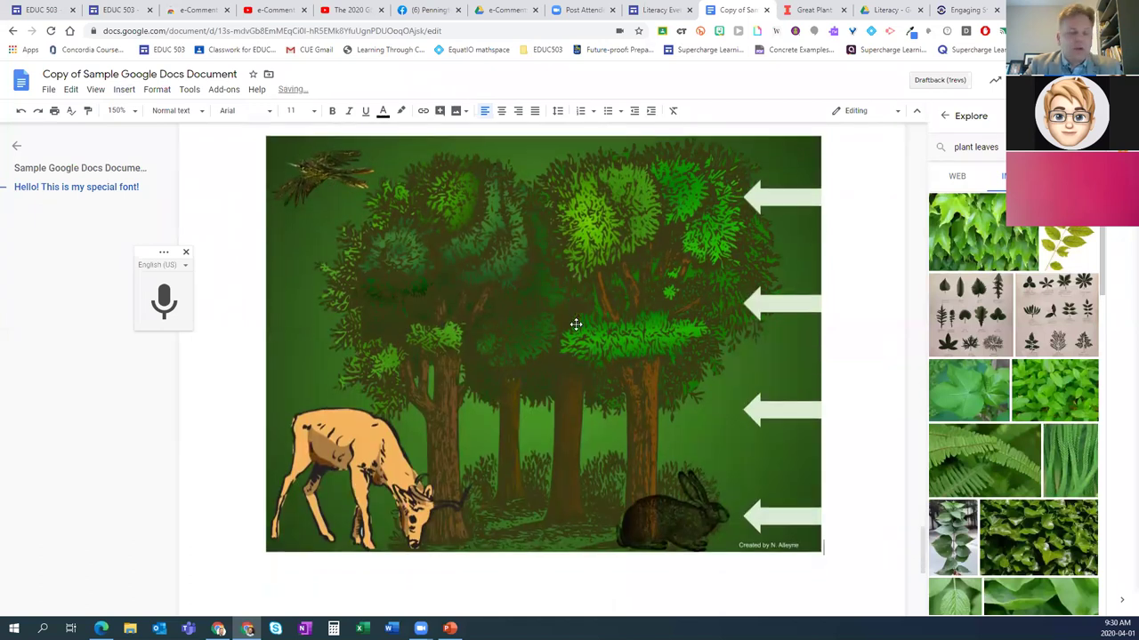
click(587, 319)
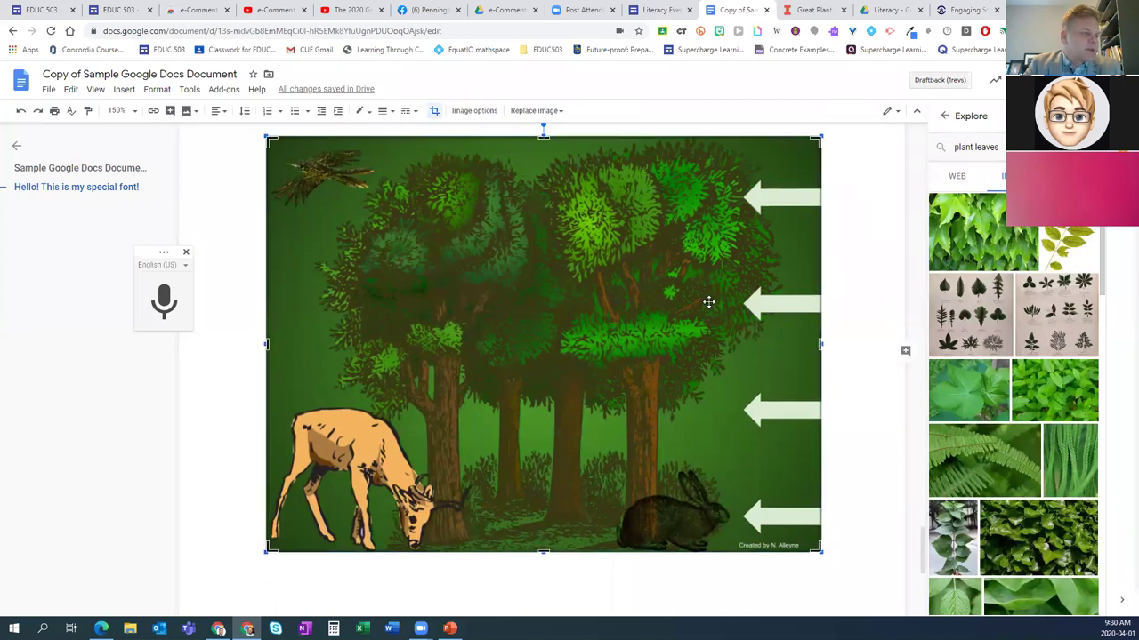
scroll(708, 302, up, 3)
click(845, 278)
scroll(800, 276, down, 10)
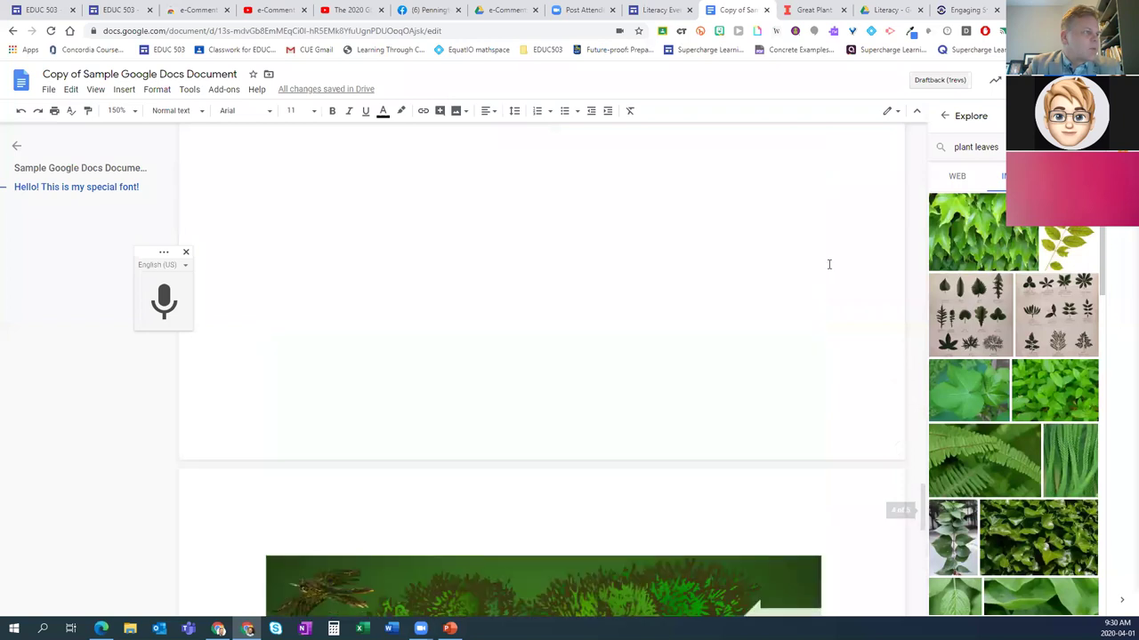
scroll(768, 268, up, 3)
scroll(524, 326, down, 2)
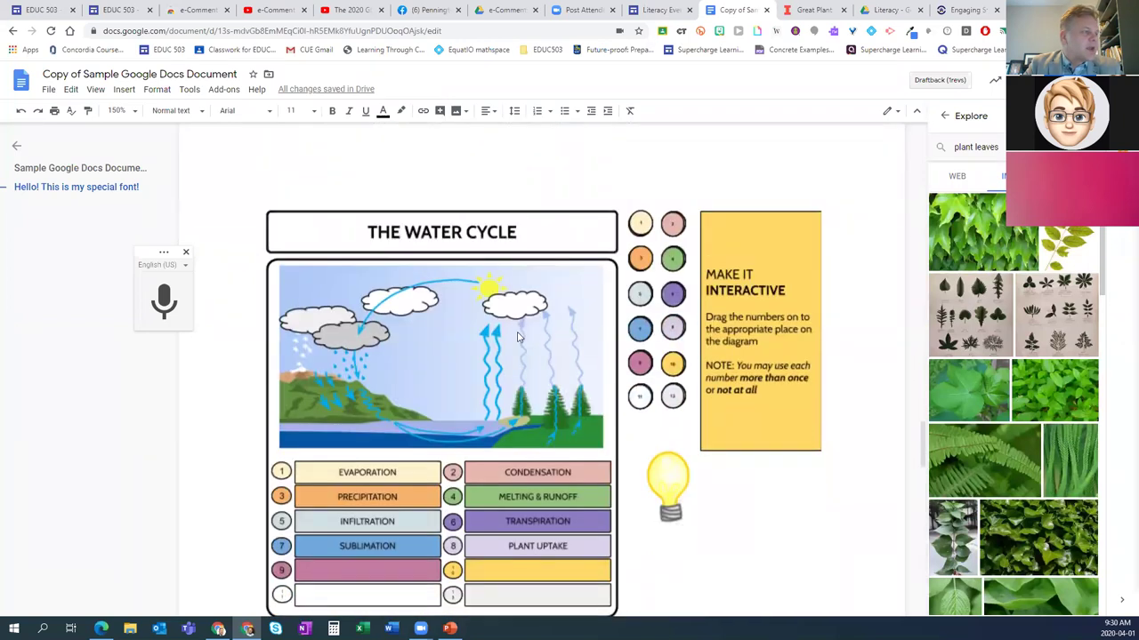
click(517, 335)
double_click(517, 335)
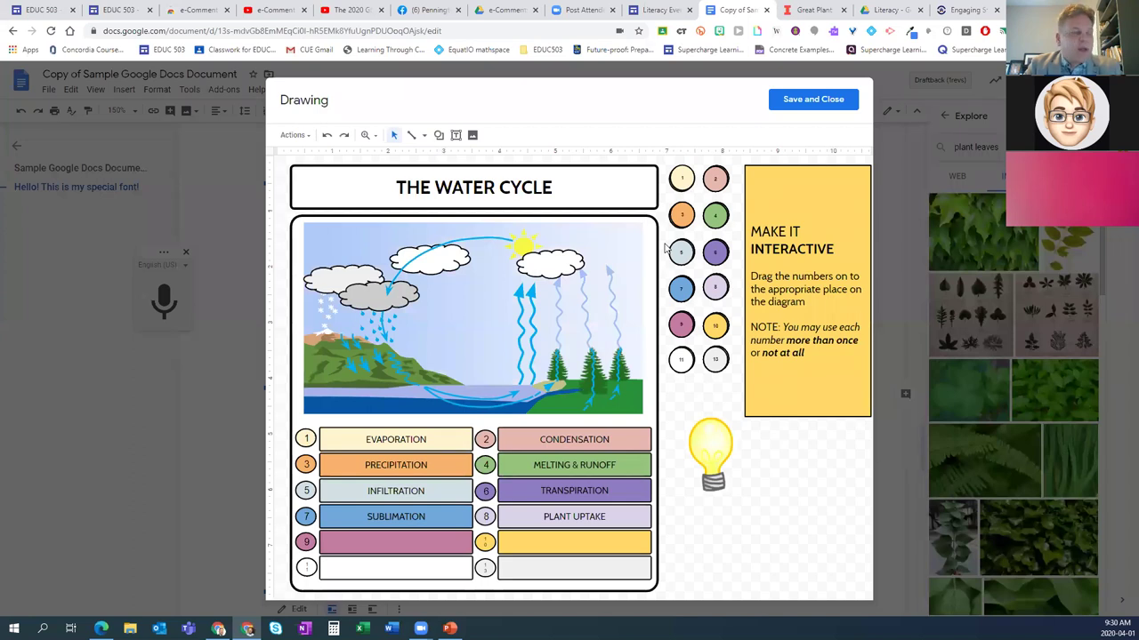
Step: Place the 7, 11 and 8 number circles on the diagram and save the drawing
drag(676, 288, 528, 293)
click(678, 358)
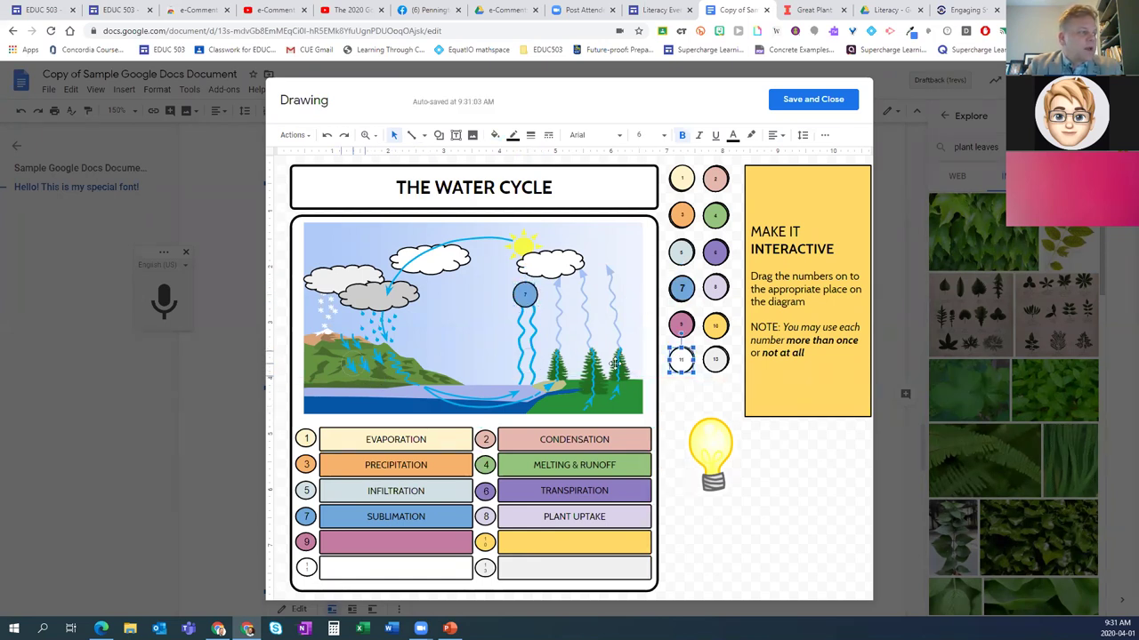
drag(613, 363, 350, 363)
drag(711, 284, 382, 277)
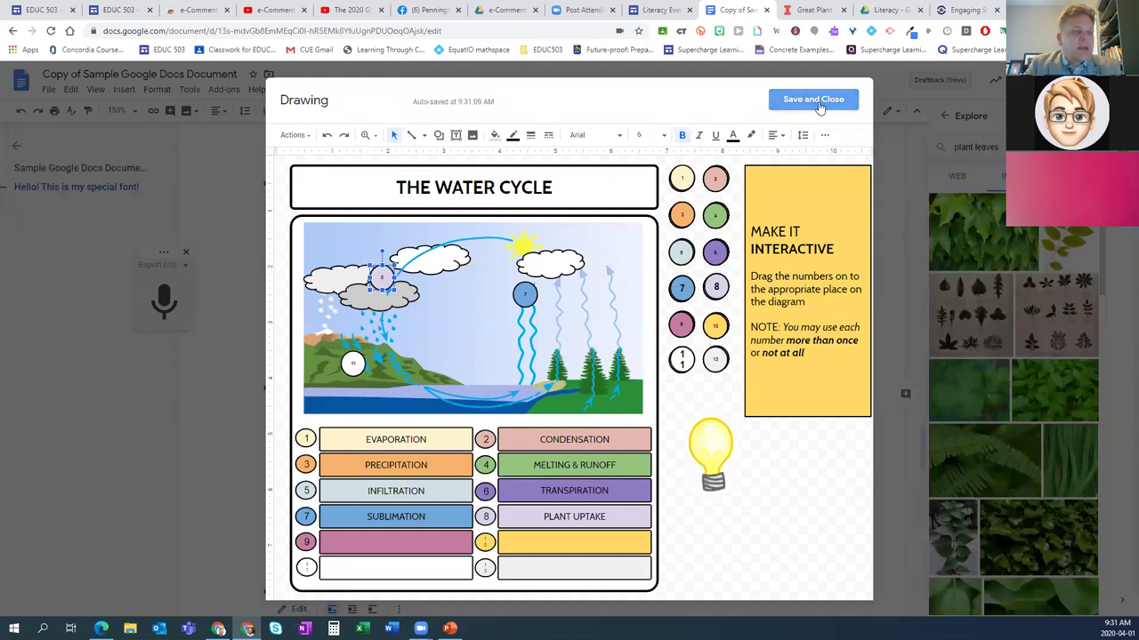
click(818, 102)
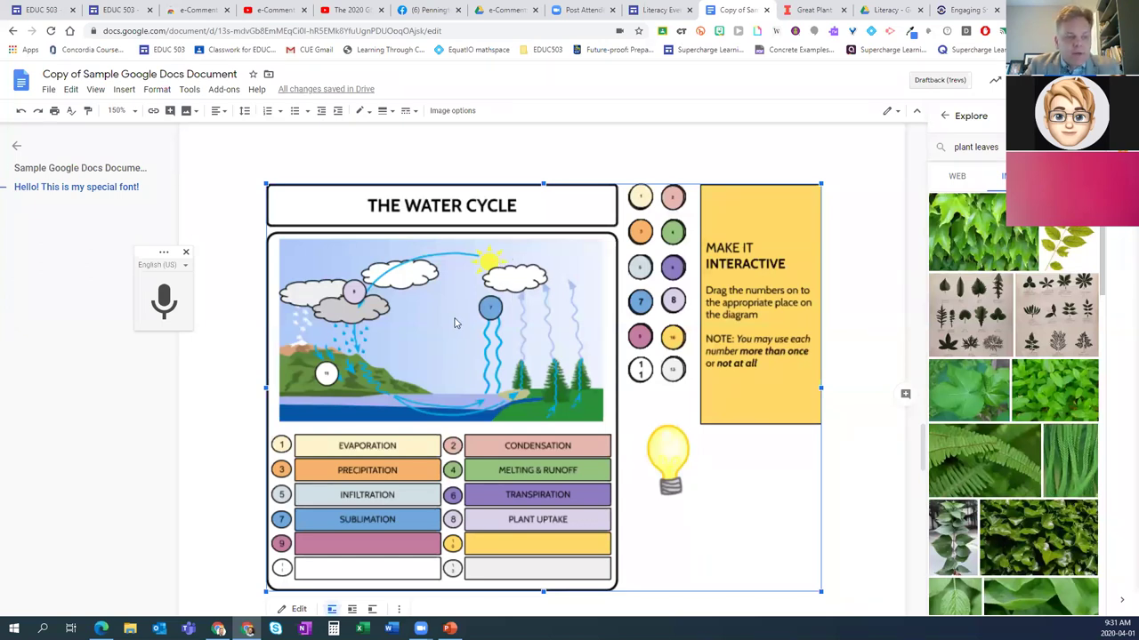
Step: Close the Explore panel, scroll back to the Parts of a Plant table, and open Tools
scroll(454, 319, up, 2)
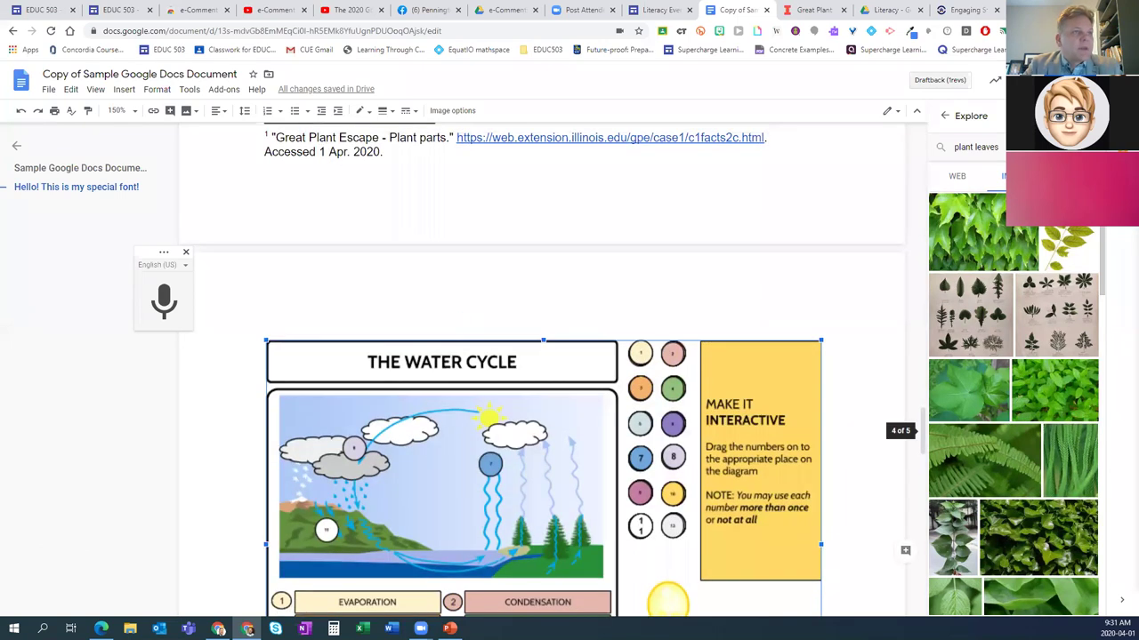
key(ctrl+alt+shift+i)
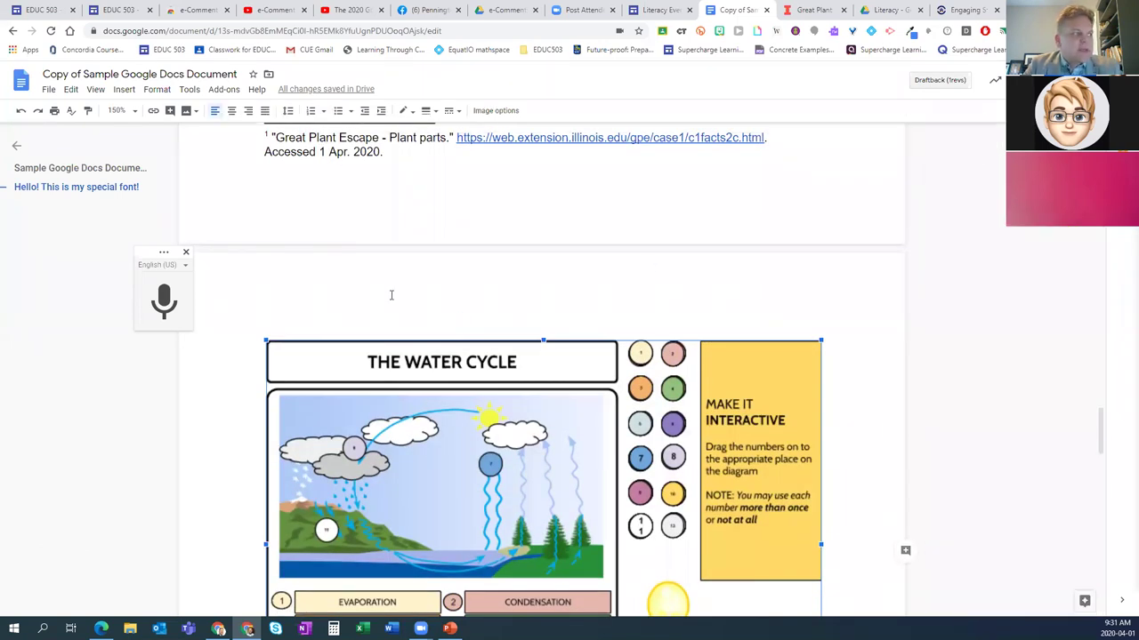
scroll(406, 277, up, 5)
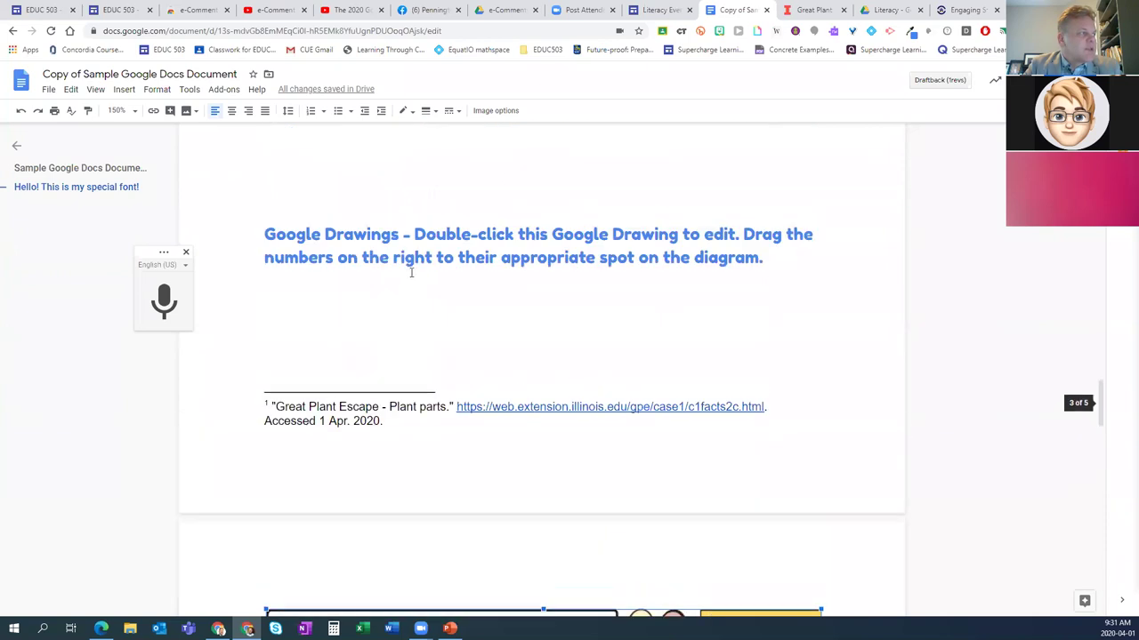
scroll(411, 272, up, 4)
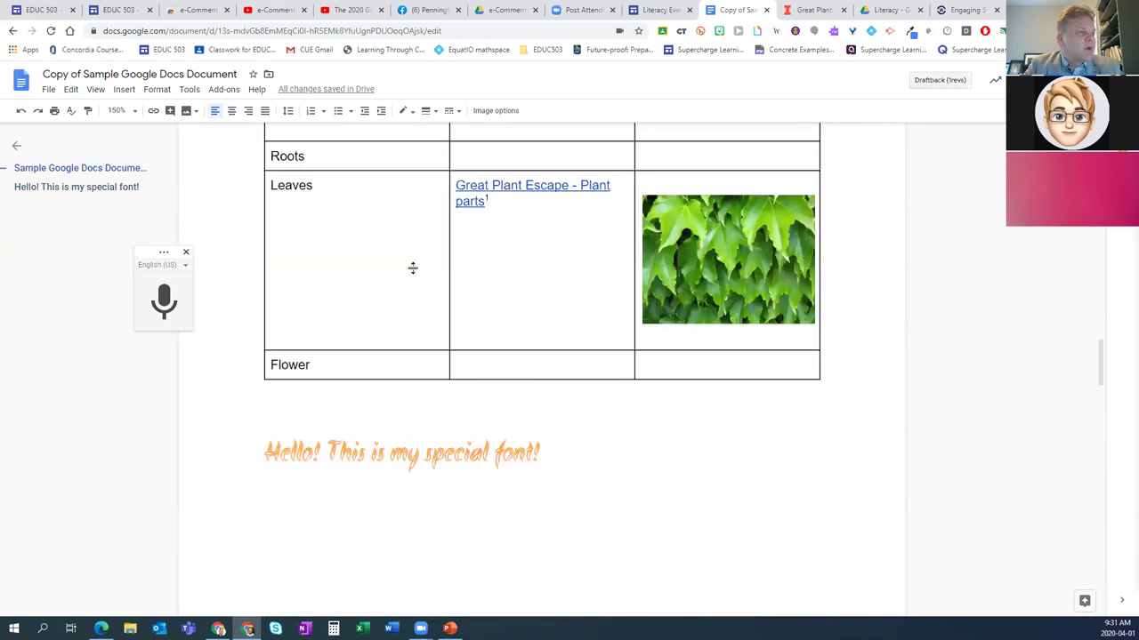
scroll(413, 268, up, 1)
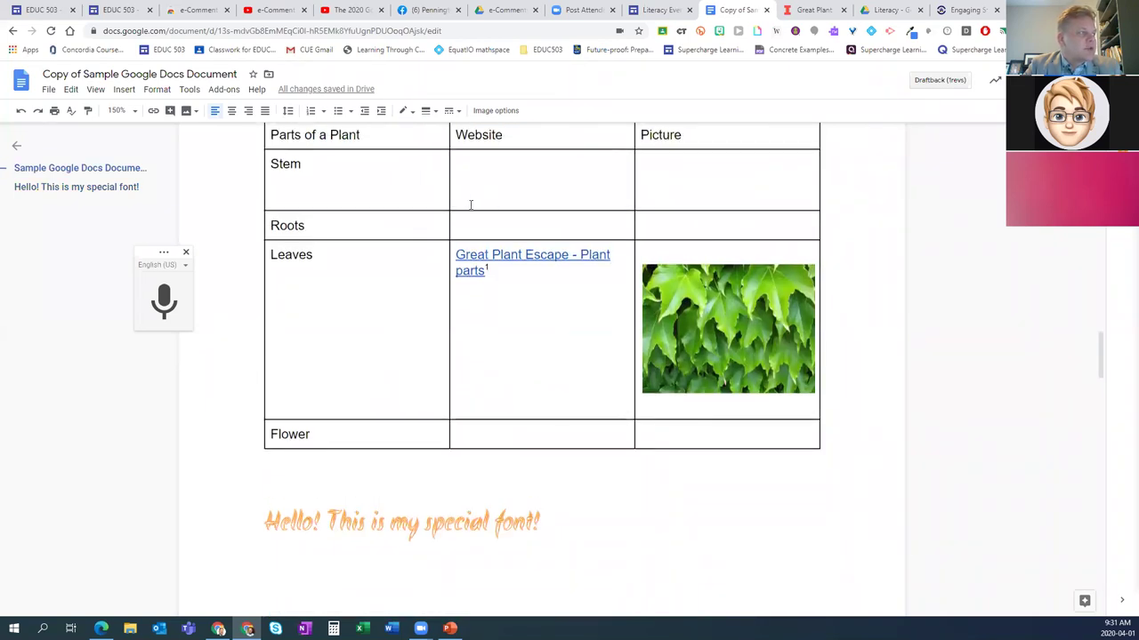
scroll(470, 204, up, 1)
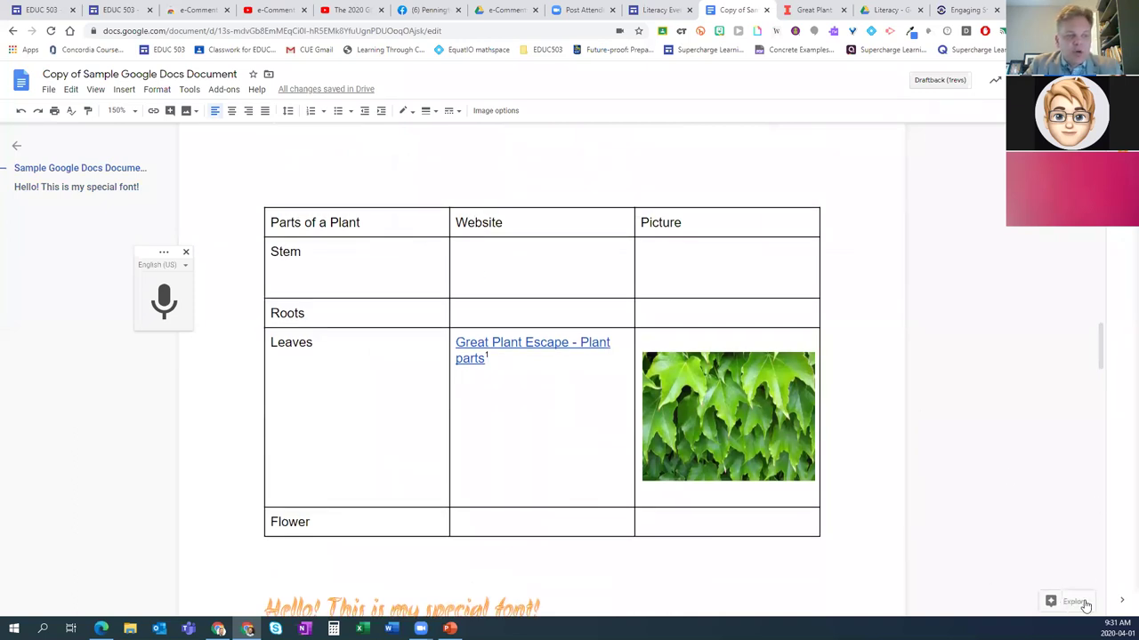
click(187, 93)
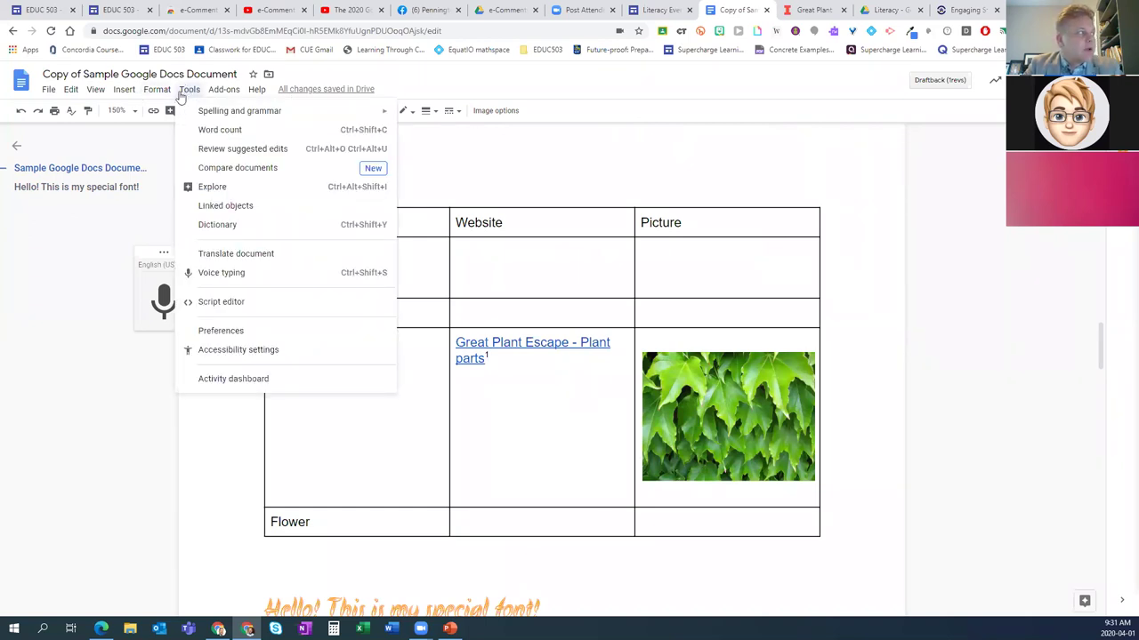
Step: Search Explore for 'plant roots', add the Plant Roots link to the Roots row, and cite it as a footnote
click(212, 190)
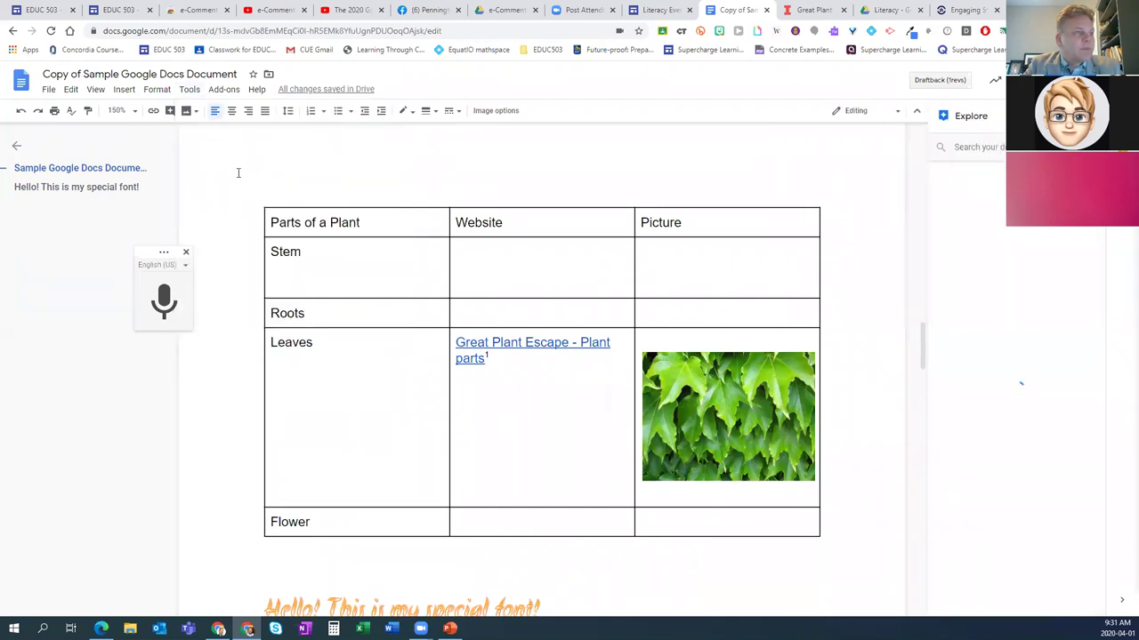
click(974, 147)
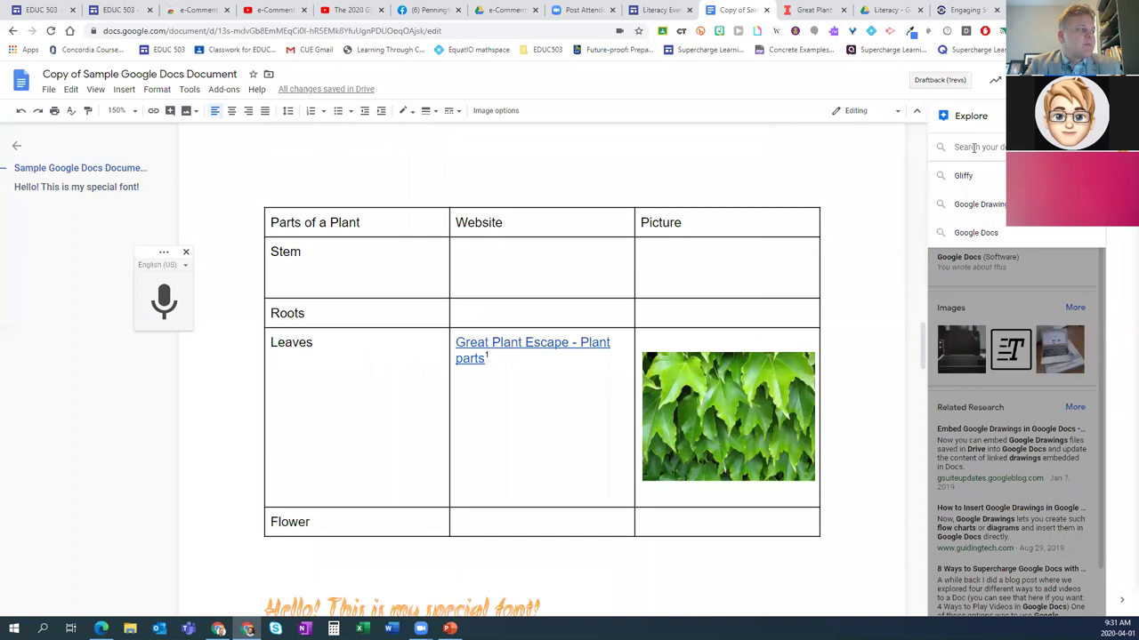
text(plant roots)
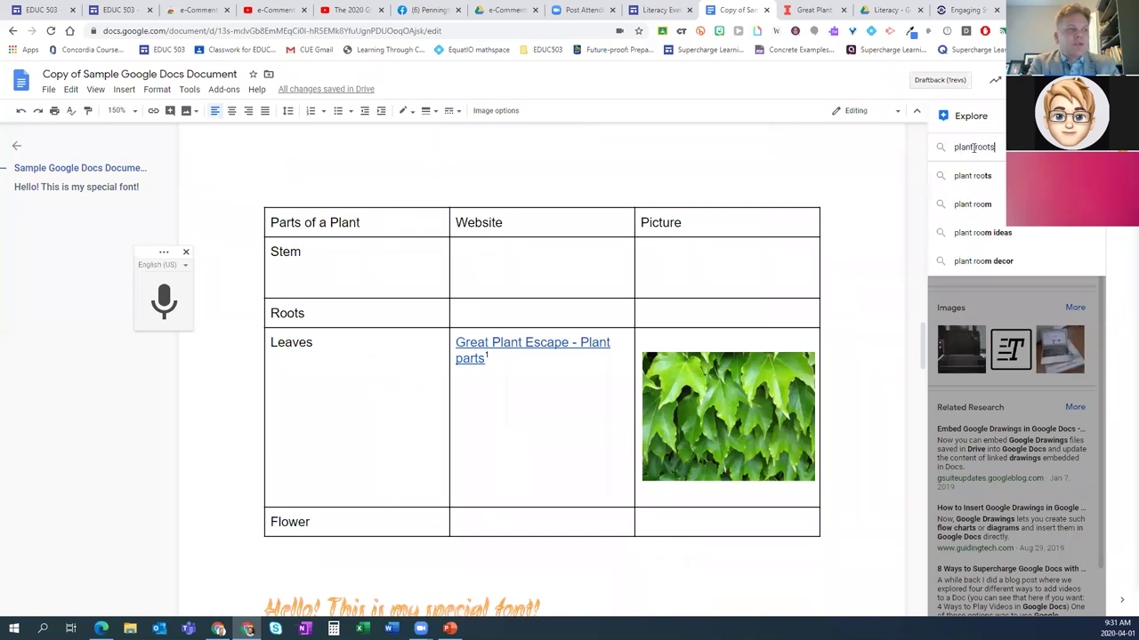
key(Return)
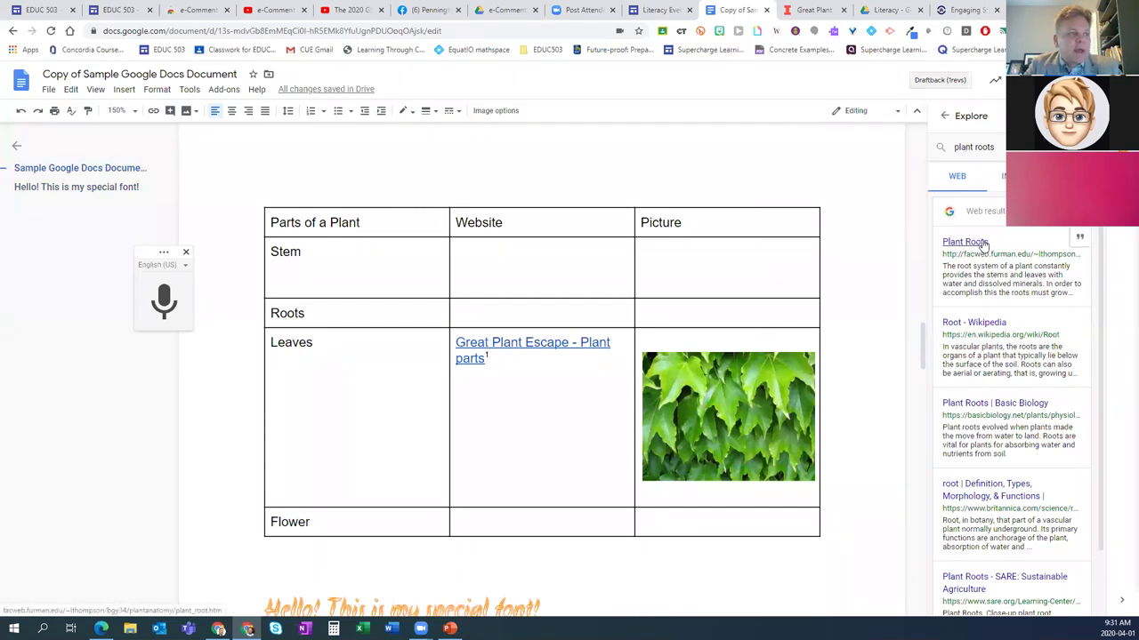
drag(960, 240, 488, 311)
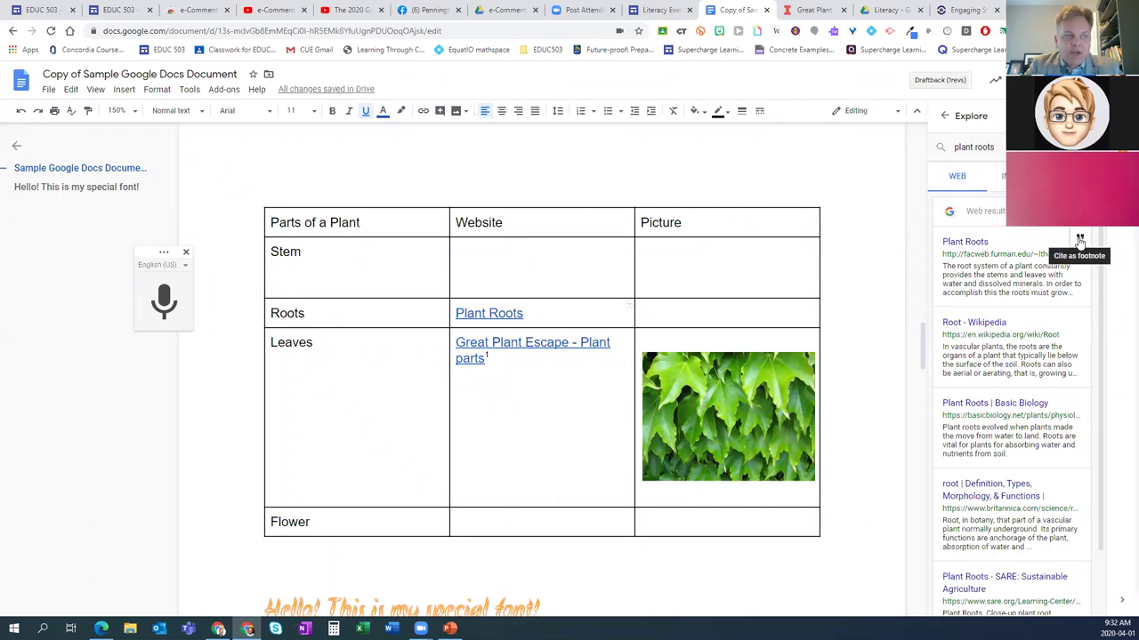
click(1079, 242)
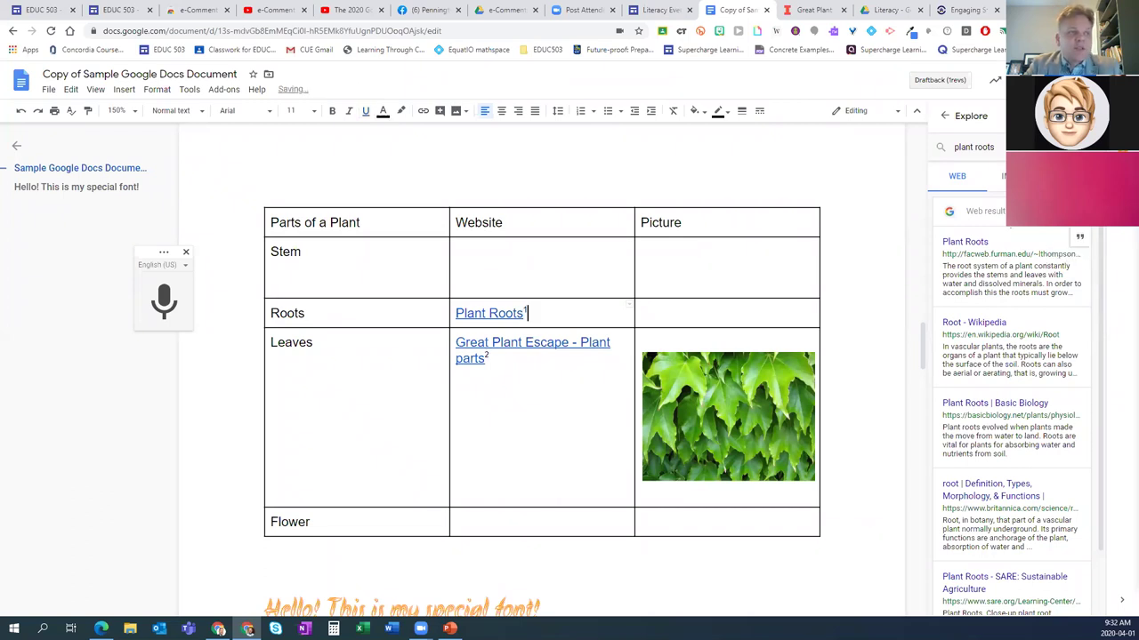
Step: Insert the first root photo from the image results into the Roots row and close Explore
click(1002, 176)
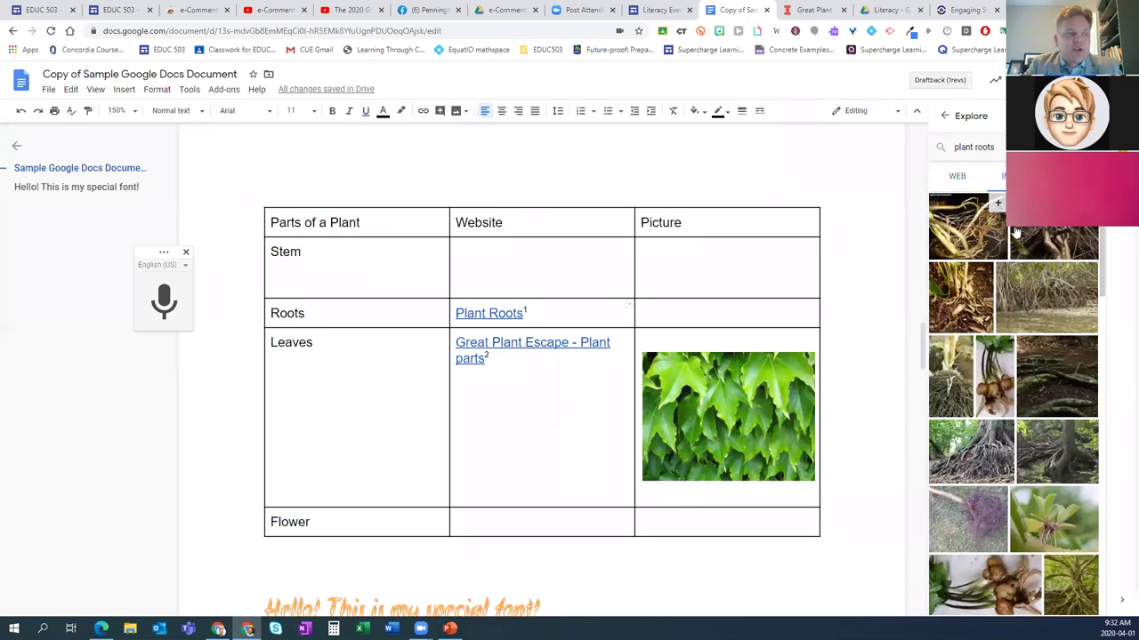
click(998, 206)
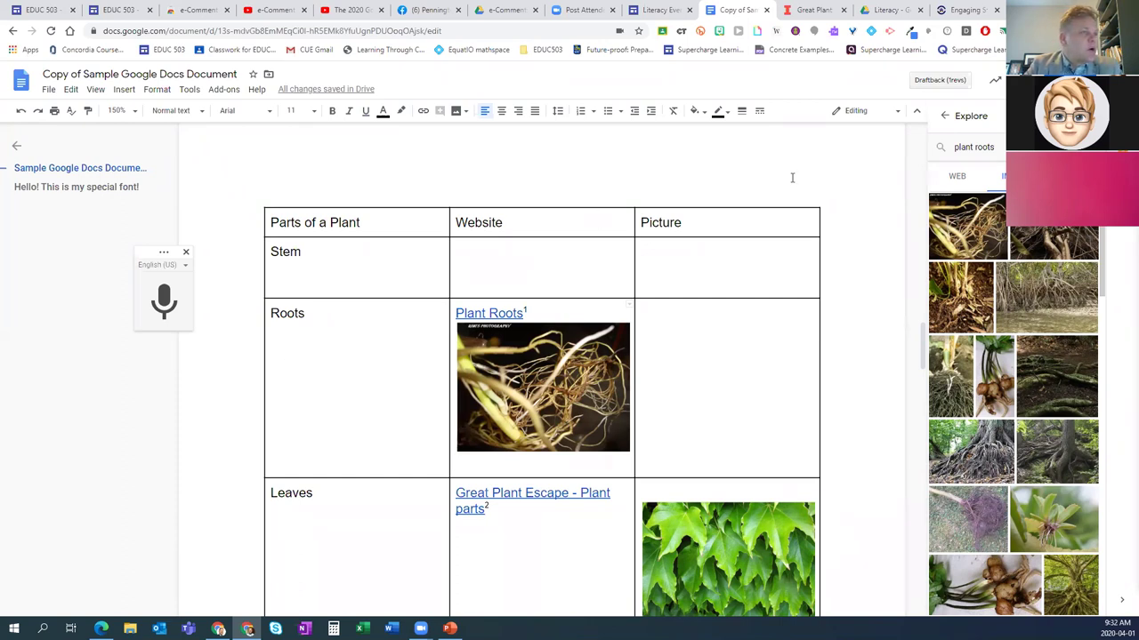
key(ctrl+alt+shift+i)
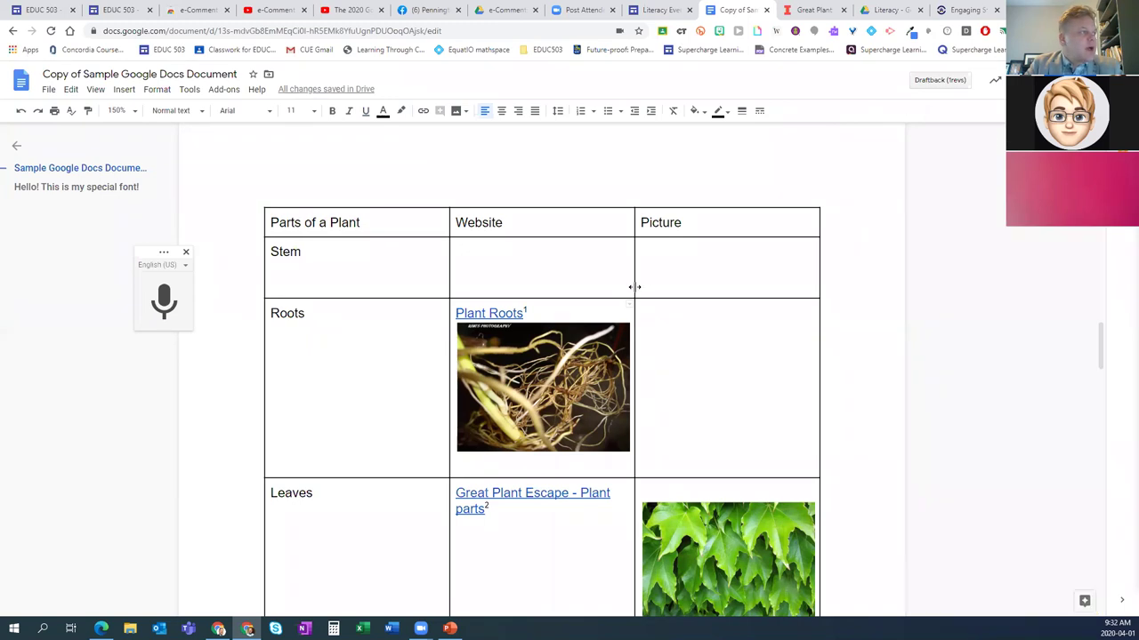
Step: Delete the water-cycle drawing
scroll(643, 272, up, 2)
scroll(645, 272, down, 10)
scroll(645, 272, down, 10)
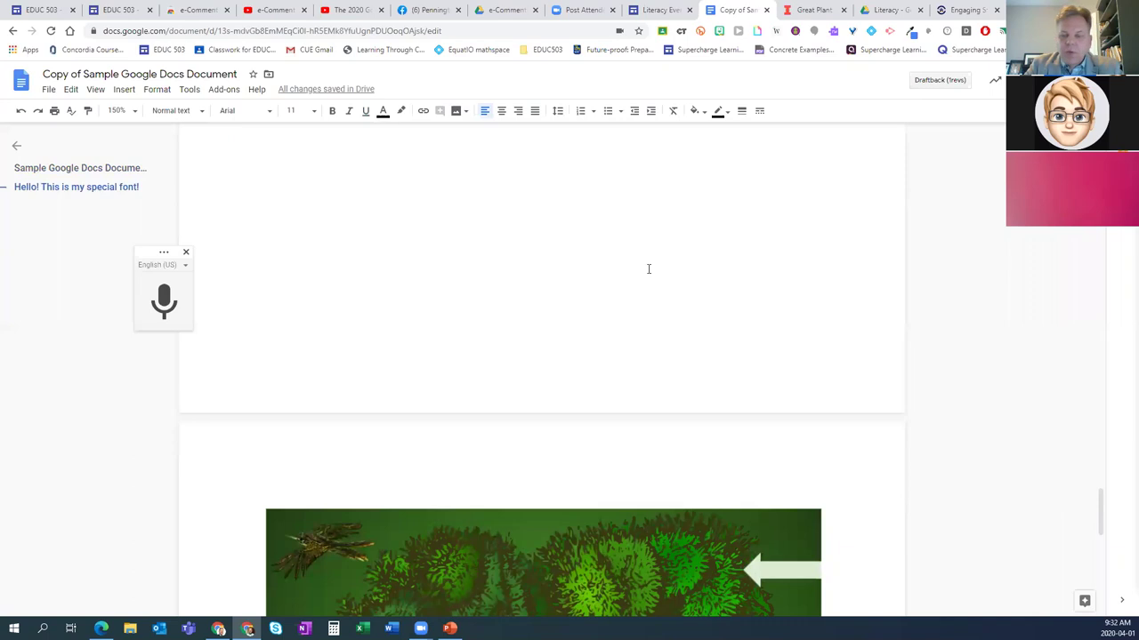
scroll(648, 269, up, 1)
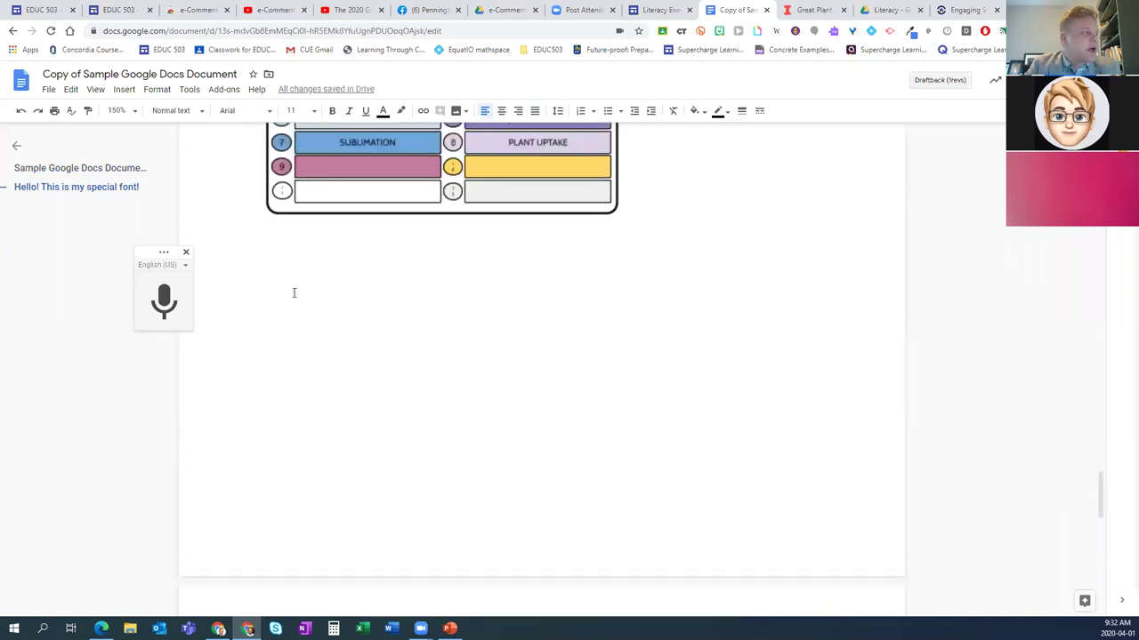
scroll(293, 291, up, 4)
click(399, 386)
scroll(401, 356, down, 2)
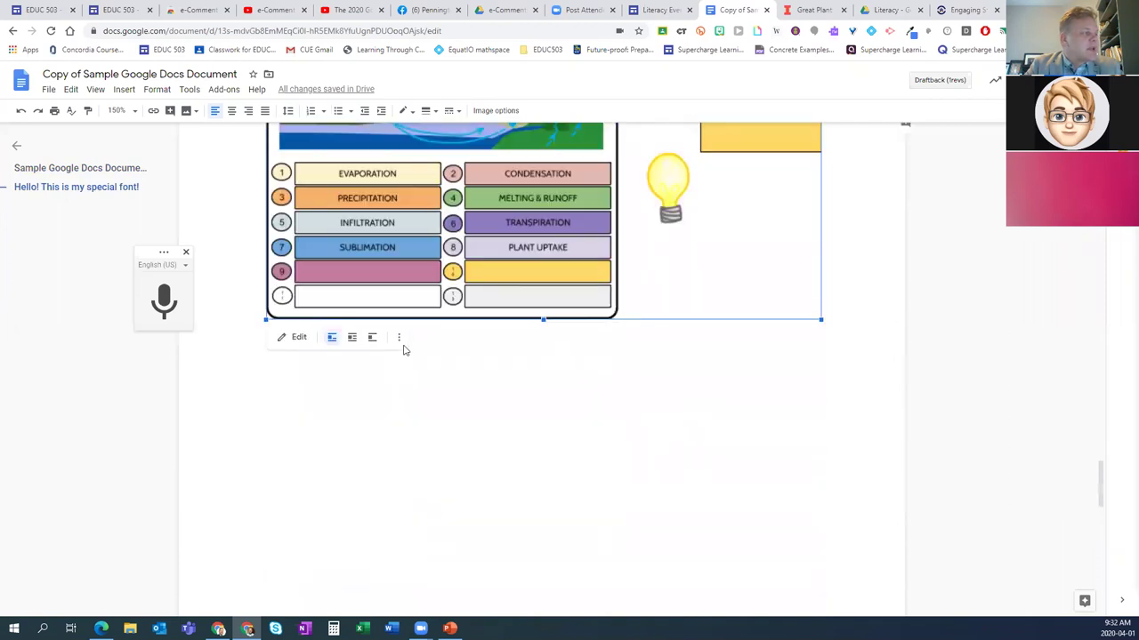
scroll(409, 341, up, 2)
scroll(409, 336, up, 3)
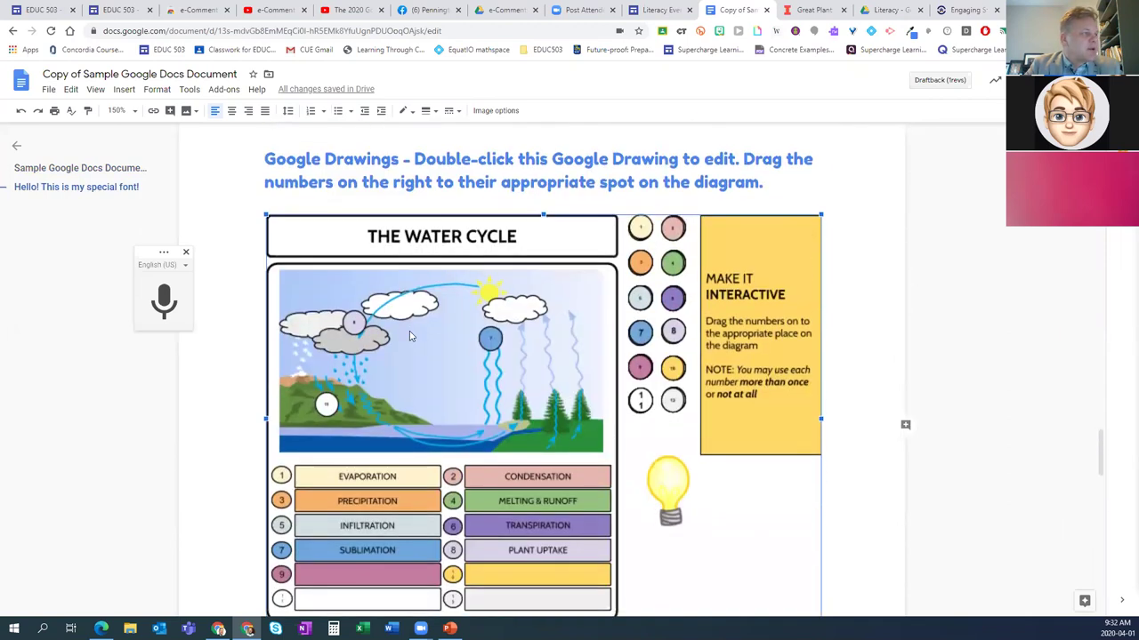
scroll(409, 336, down, 1)
key(Delete)
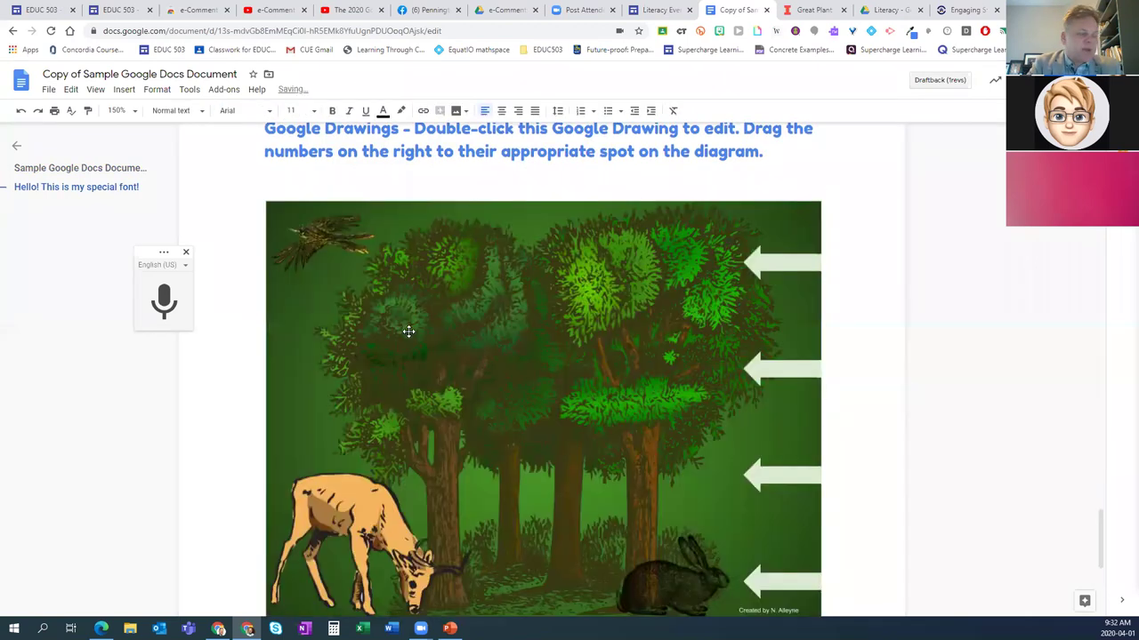
Step: Delete the forest picture as well
click(424, 313)
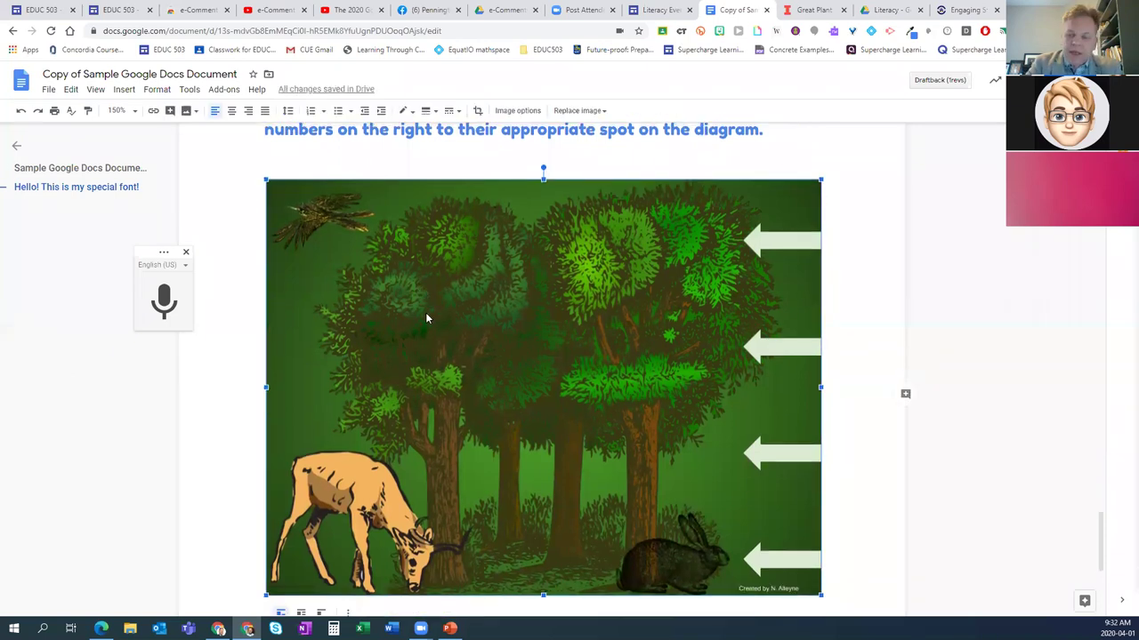
key(Delete)
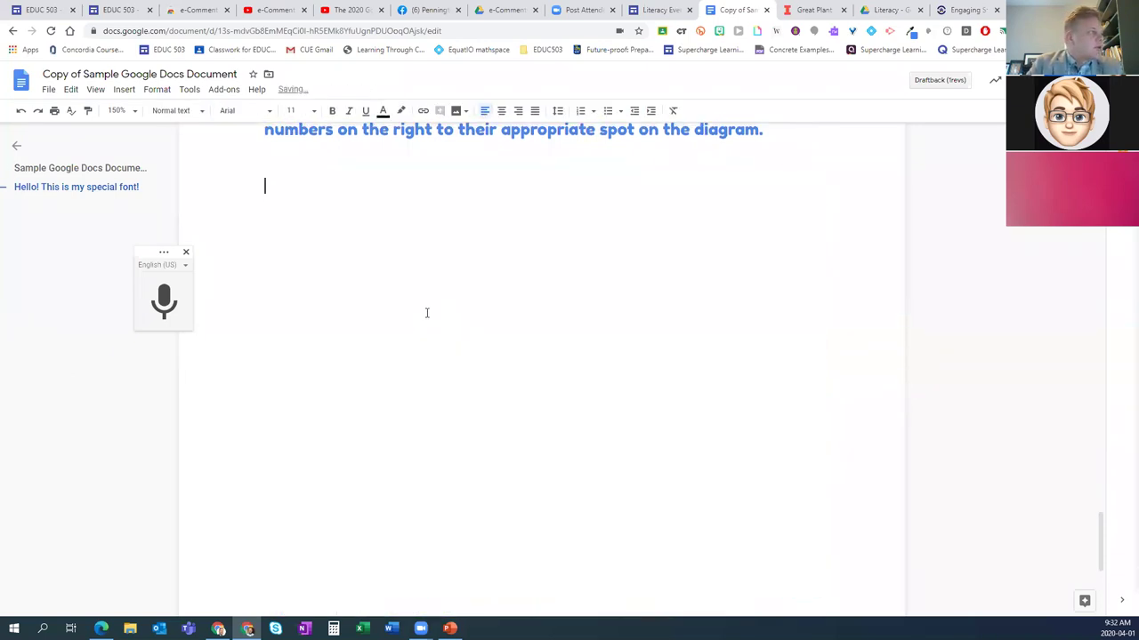
click(124, 89)
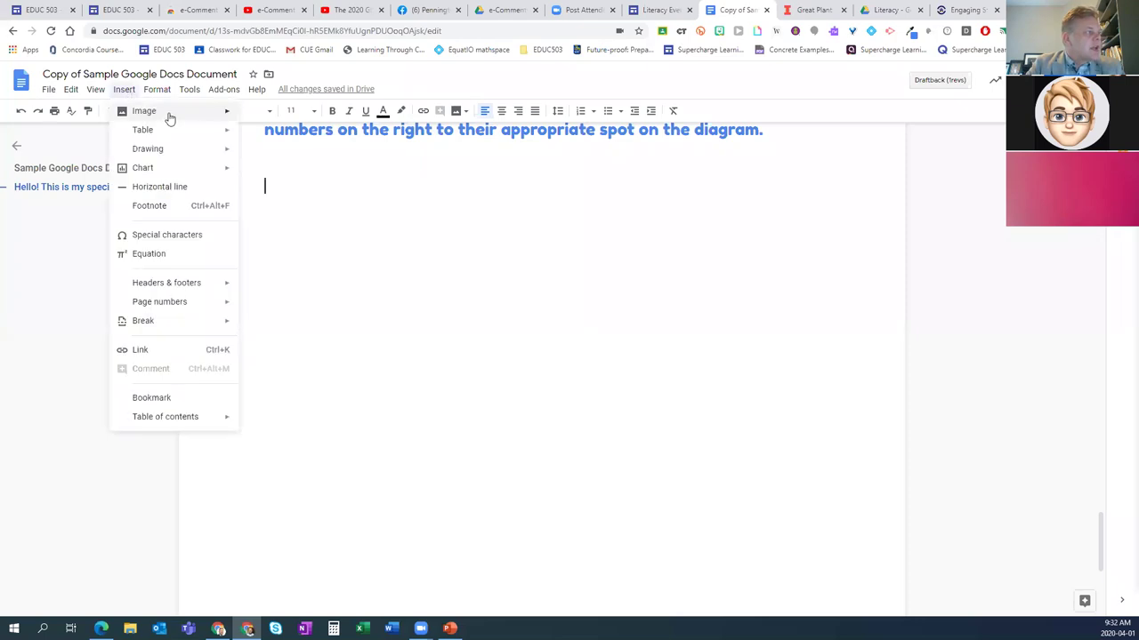
Step: Take two webcam snapshots of the Powerful Teaching book and insert the first one
mouse_move(169, 118)
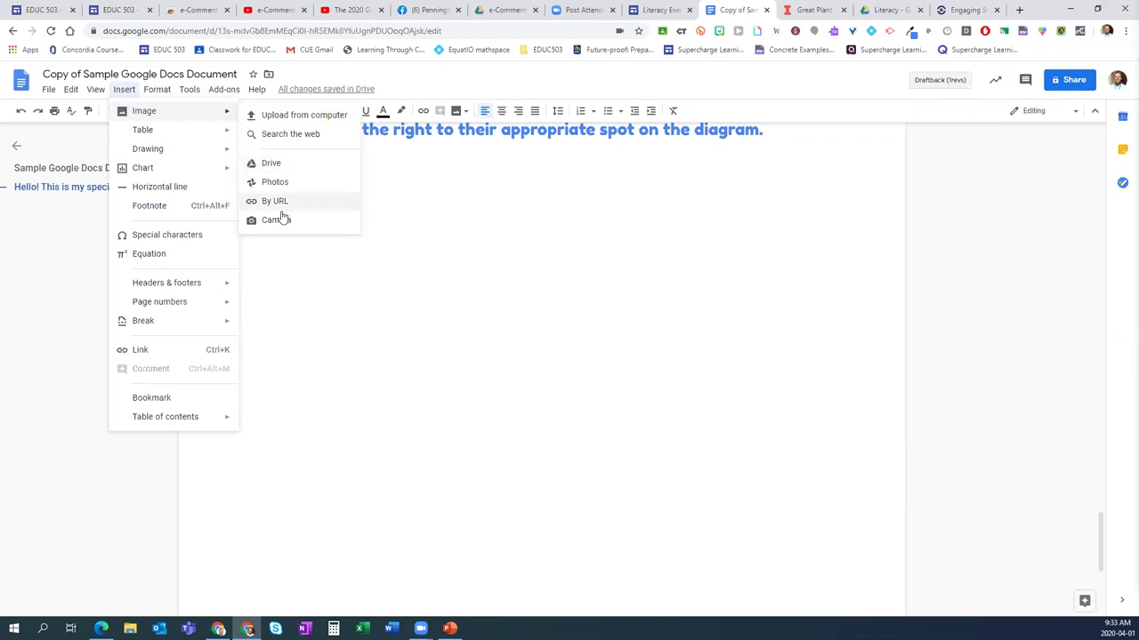
click(276, 220)
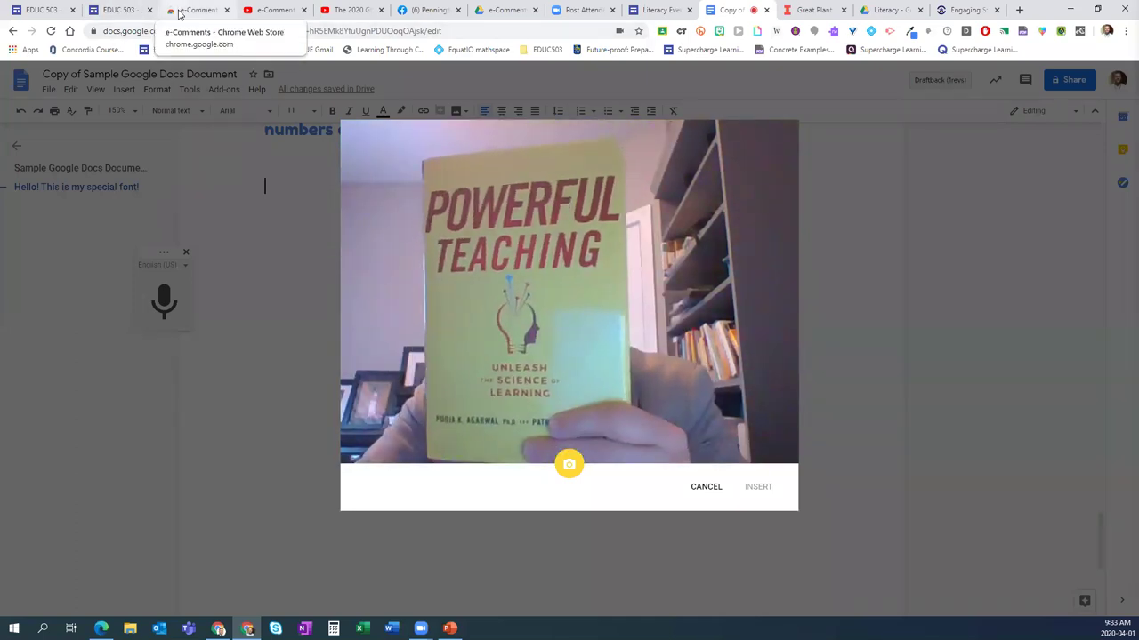
click(570, 466)
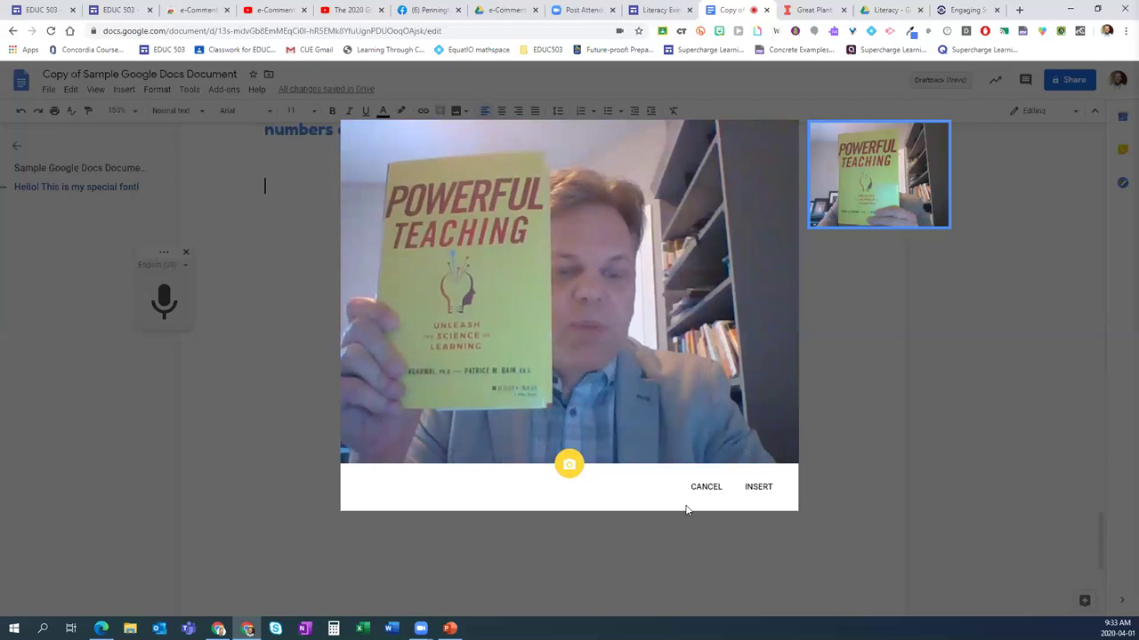
key(space)
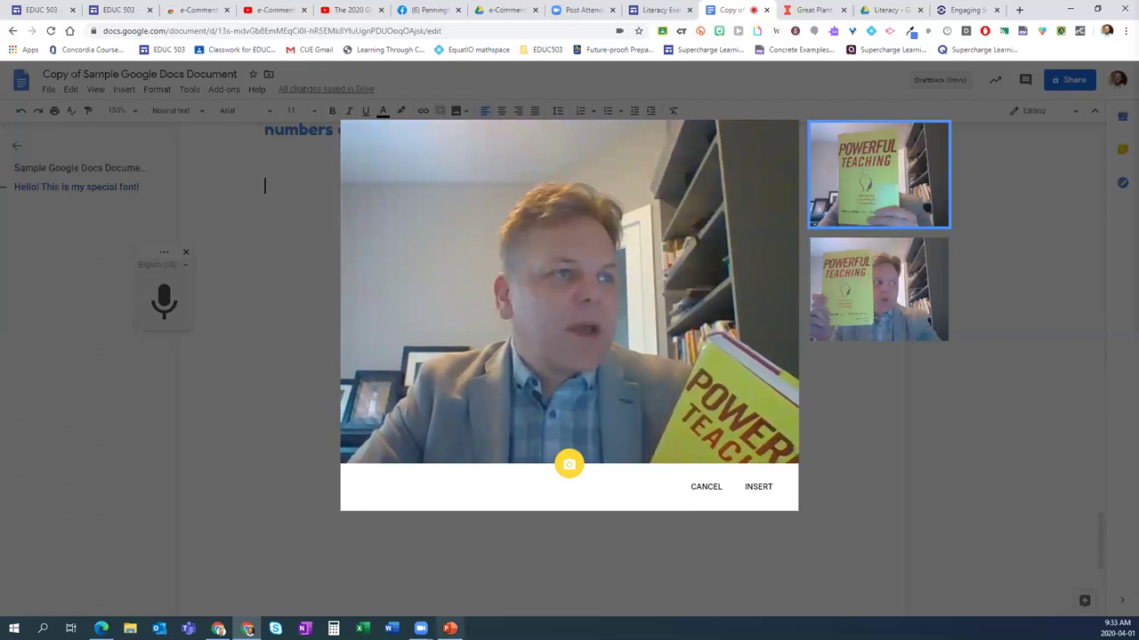
click(758, 488)
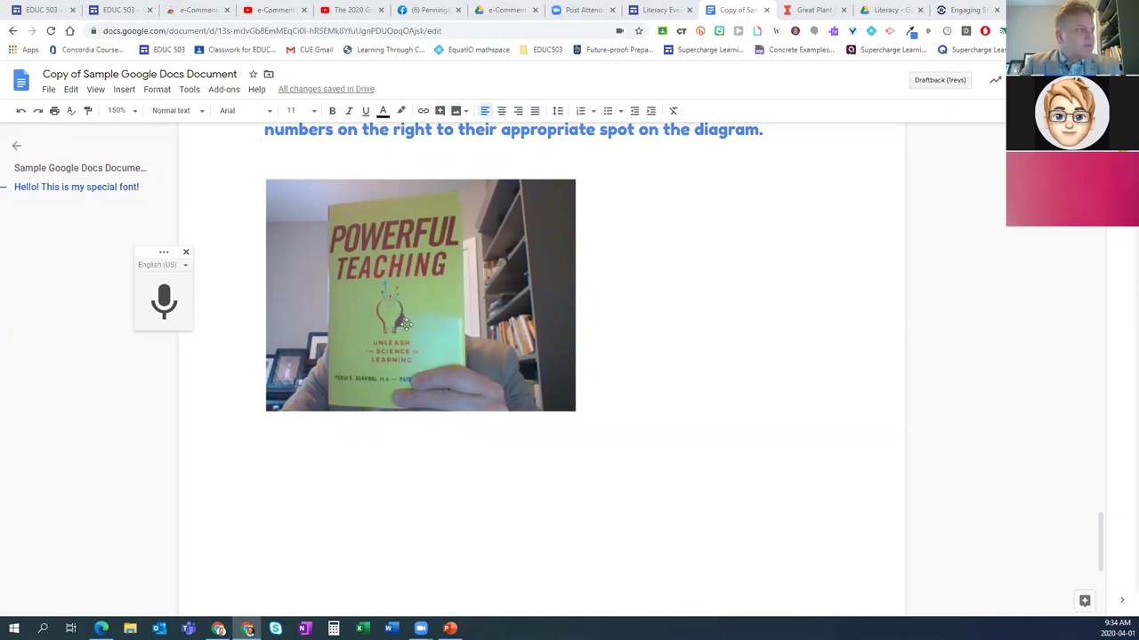
Step: Crop the right, left and top edges of the book photo down to the cover
click(398, 286)
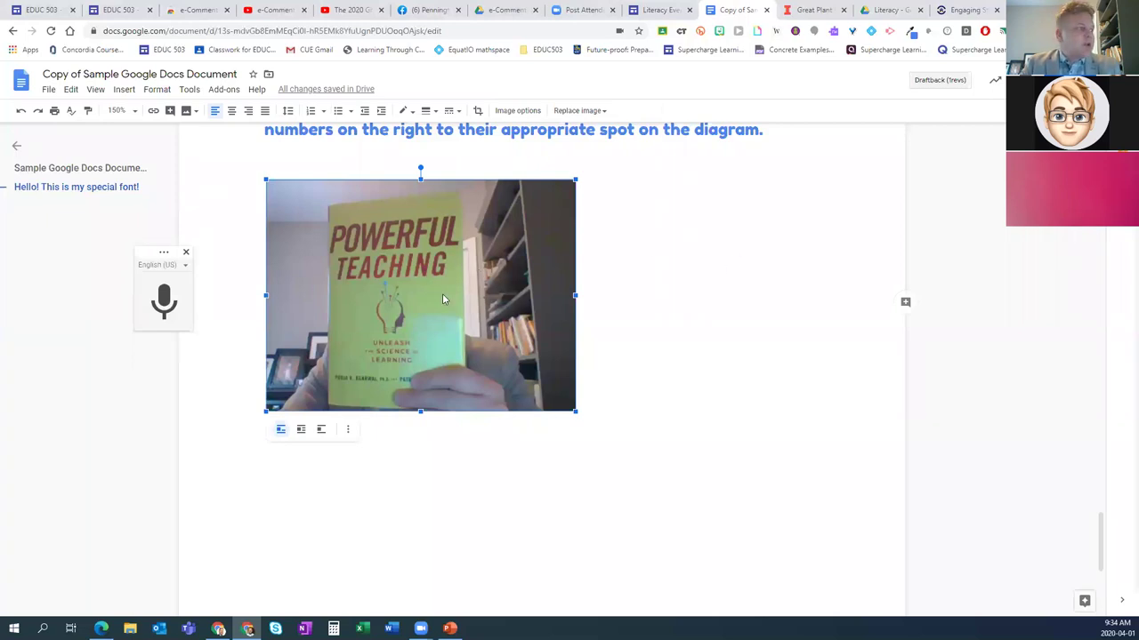
double_click(443, 298)
drag(575, 295, 465, 303)
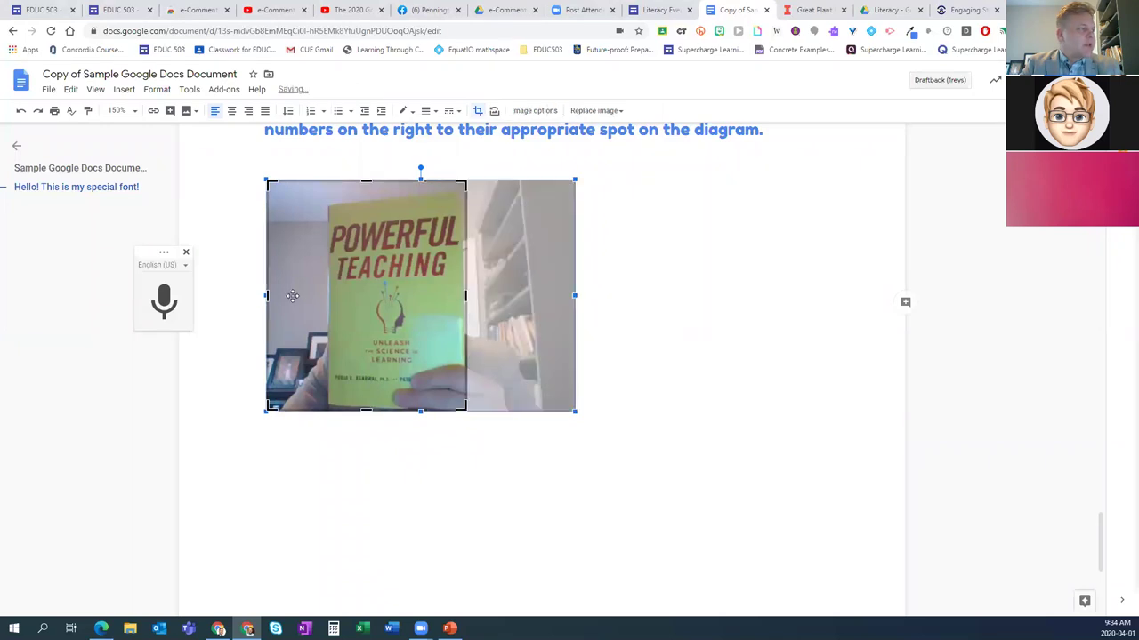
drag(265, 294, 327, 293)
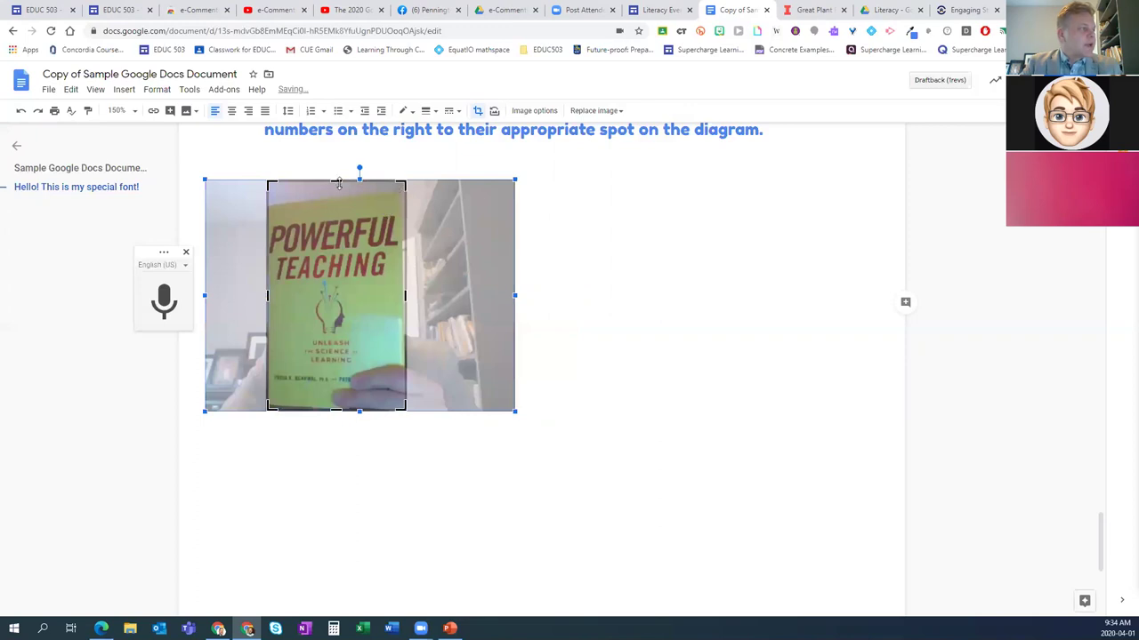
drag(318, 241, 318, 214)
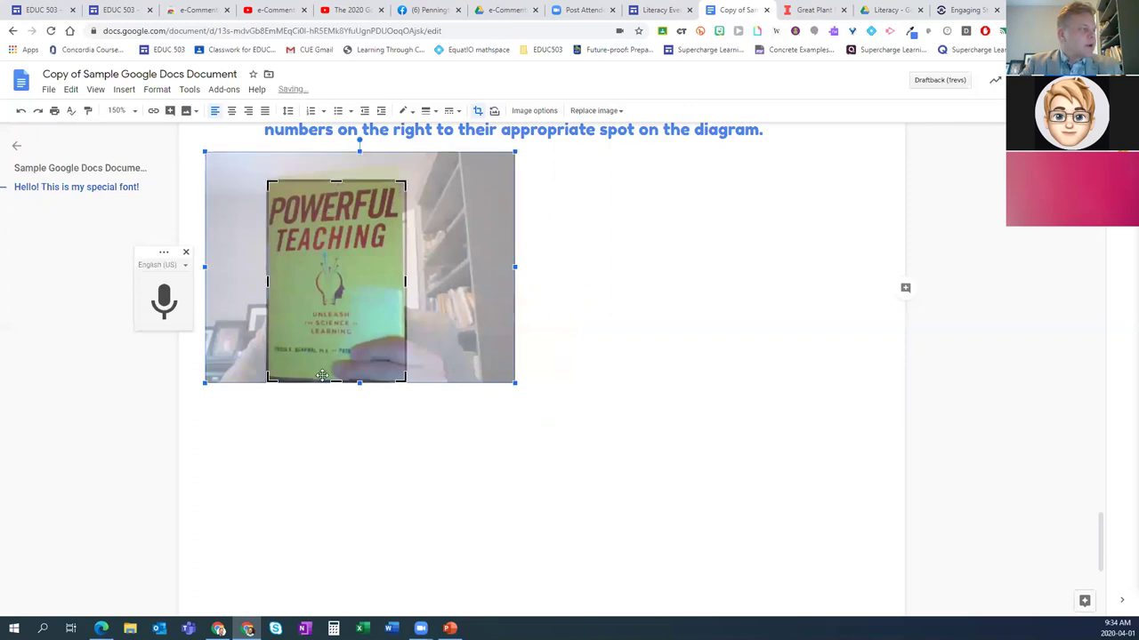
click(628, 334)
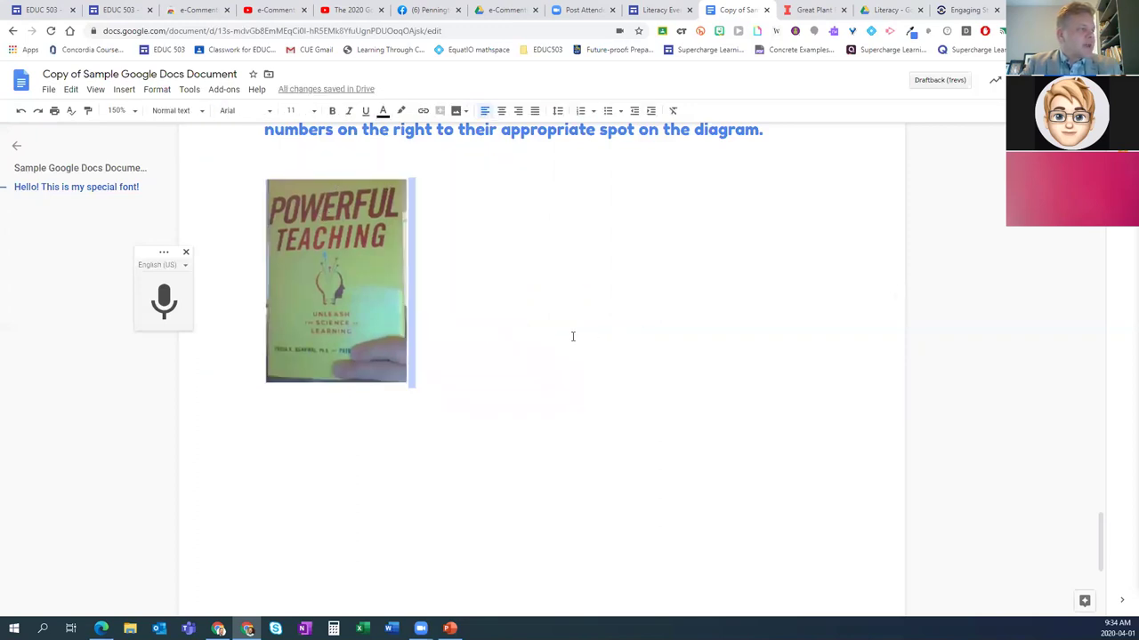
click(488, 323)
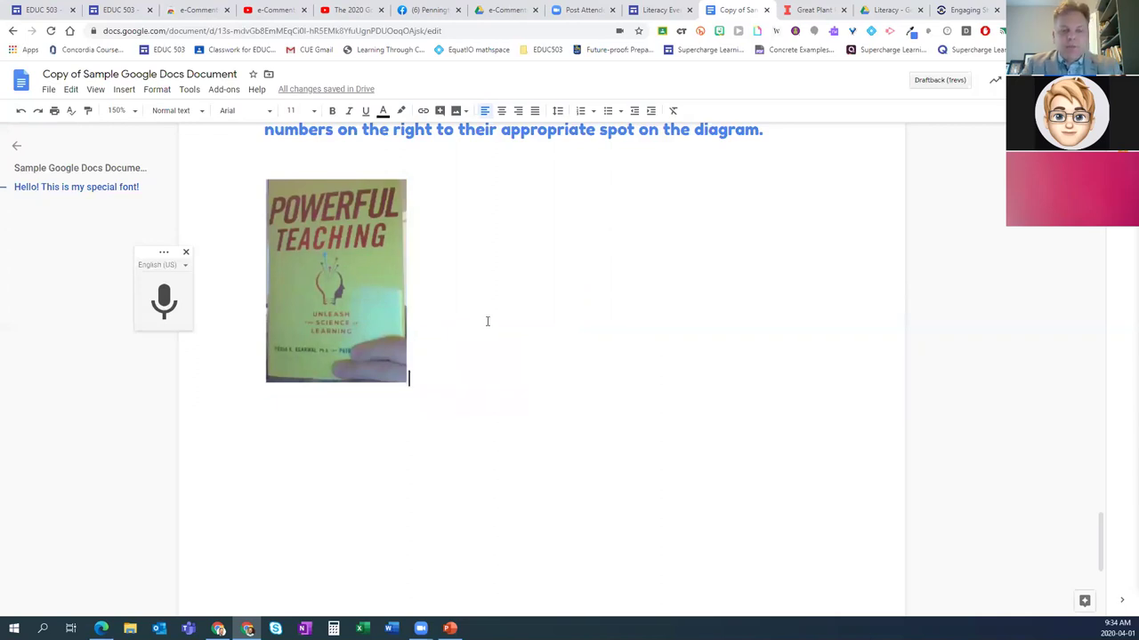
scroll(487, 319, down, 1)
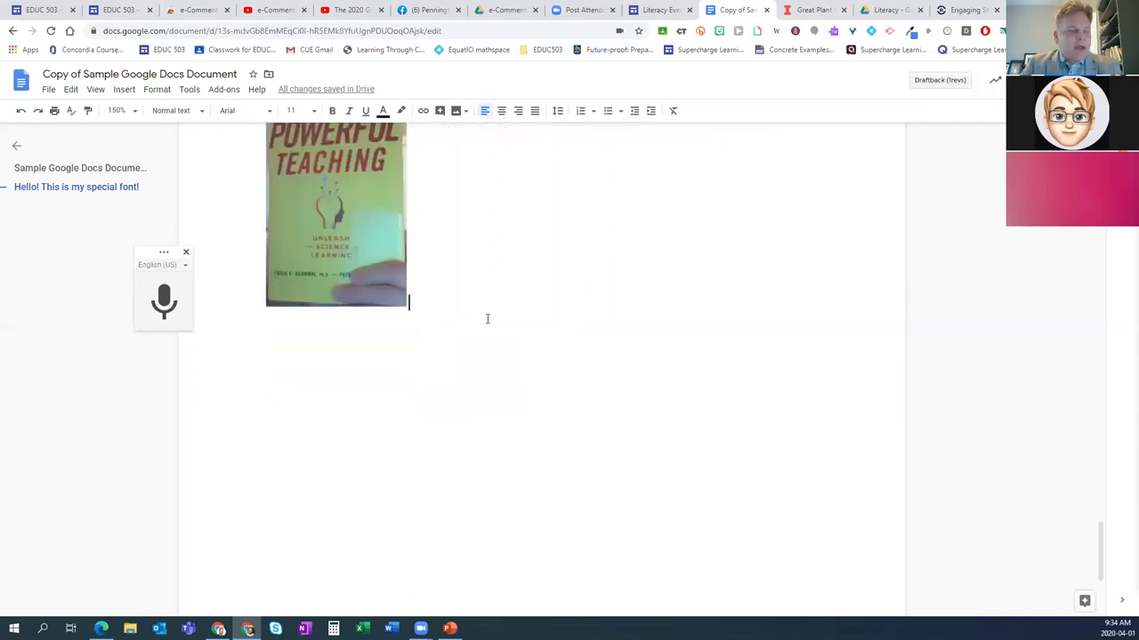
scroll(488, 303, up, 1)
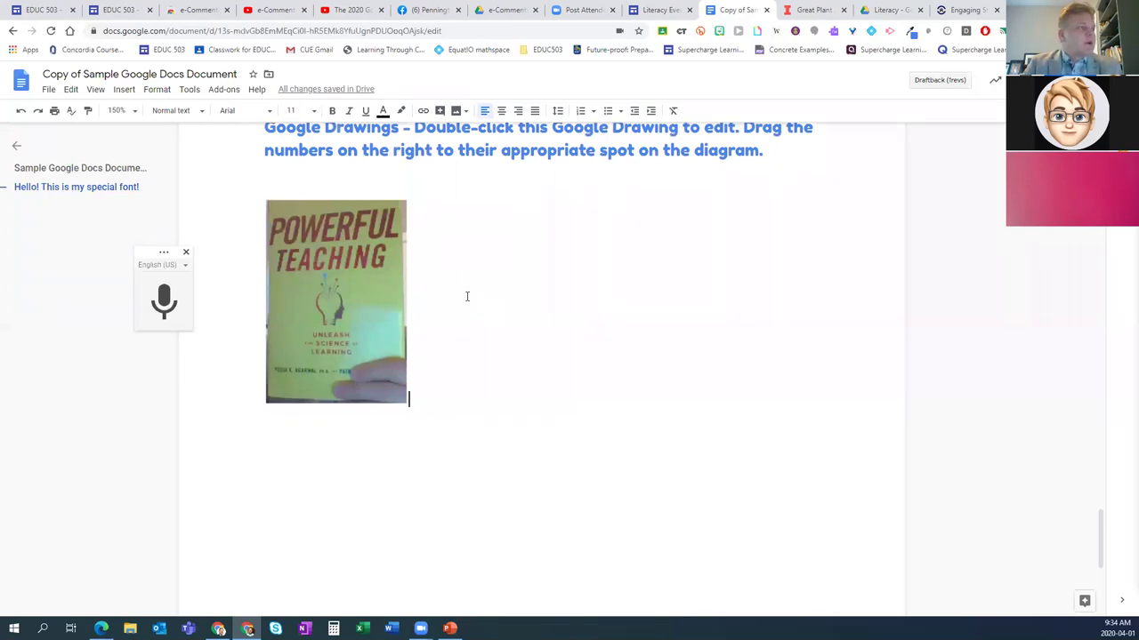
scroll(467, 296, up, 2)
scroll(466, 296, up, 1)
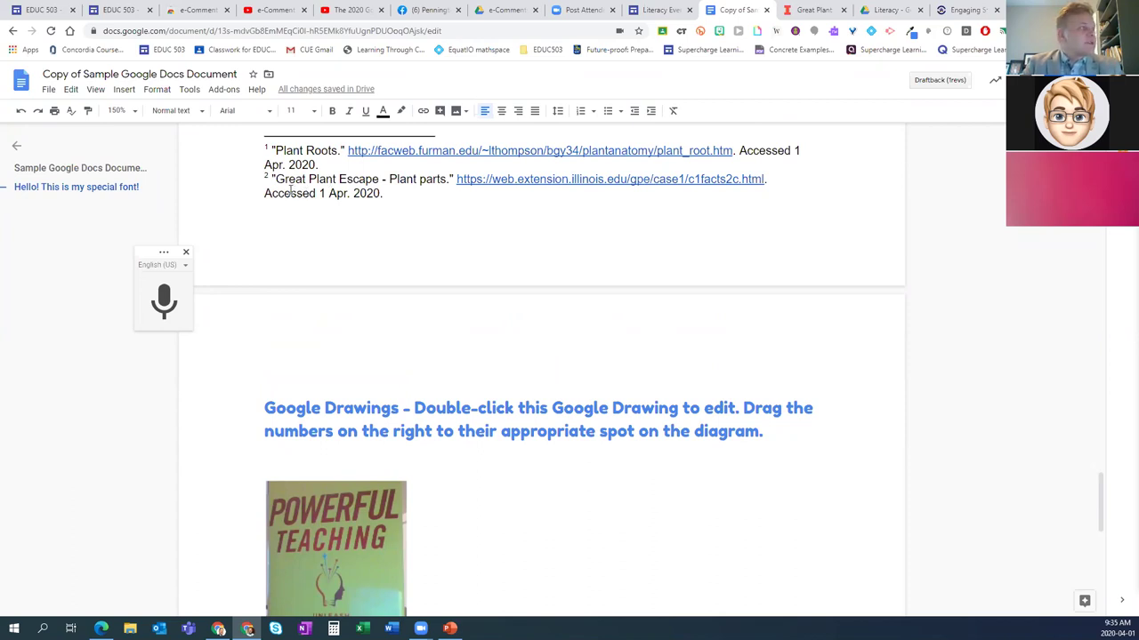
scroll(326, 293, up, 15)
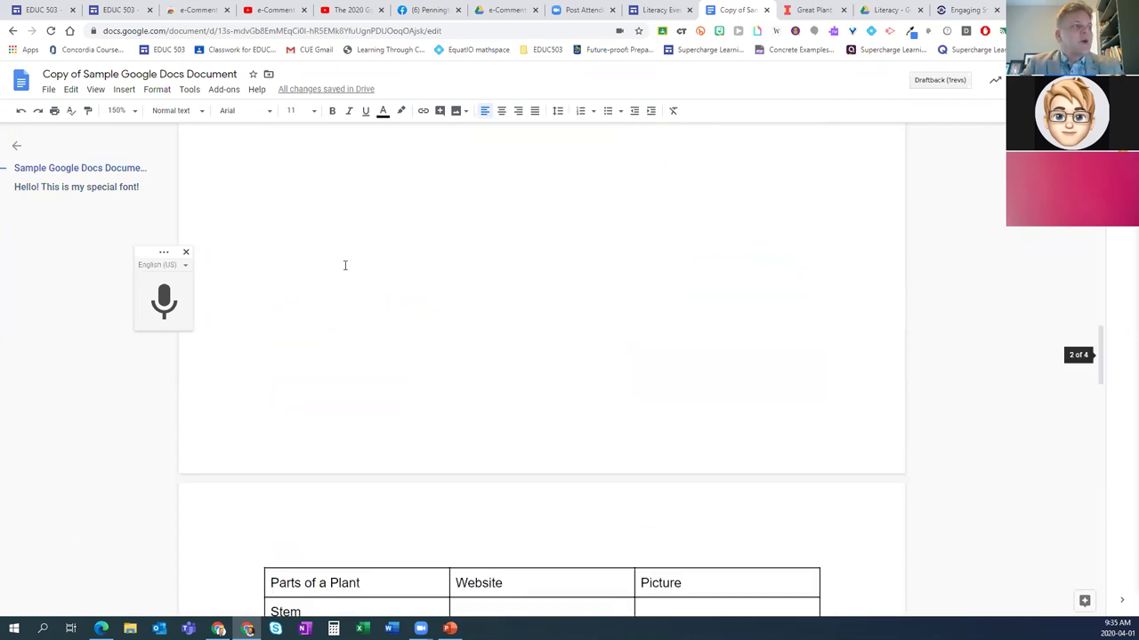
scroll(346, 263, up, 5)
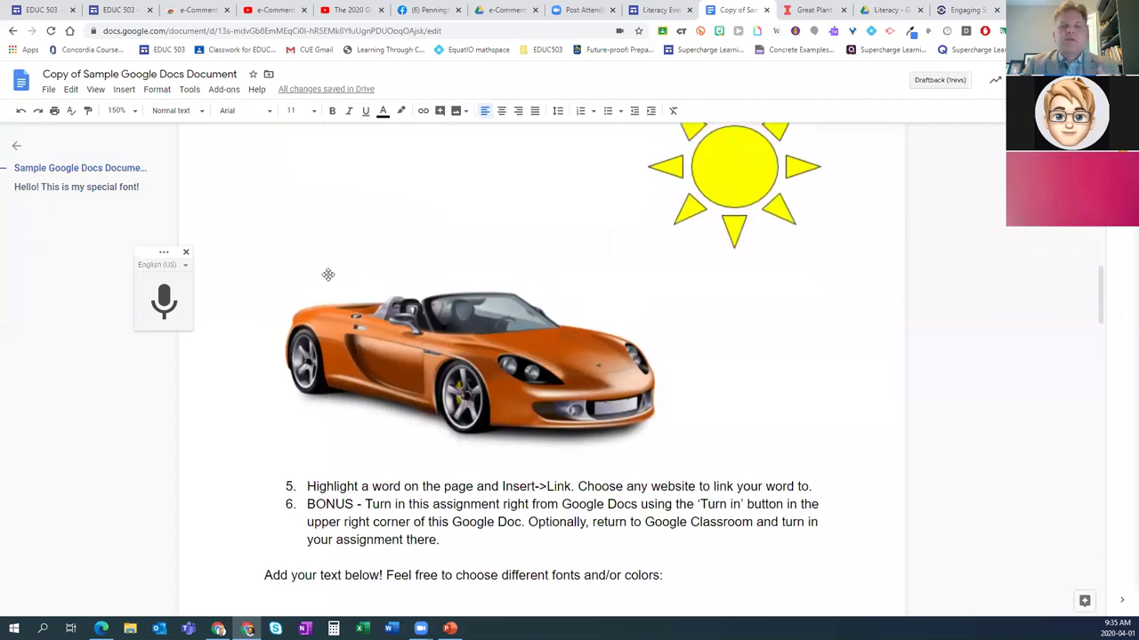
scroll(326, 265, up, 4)
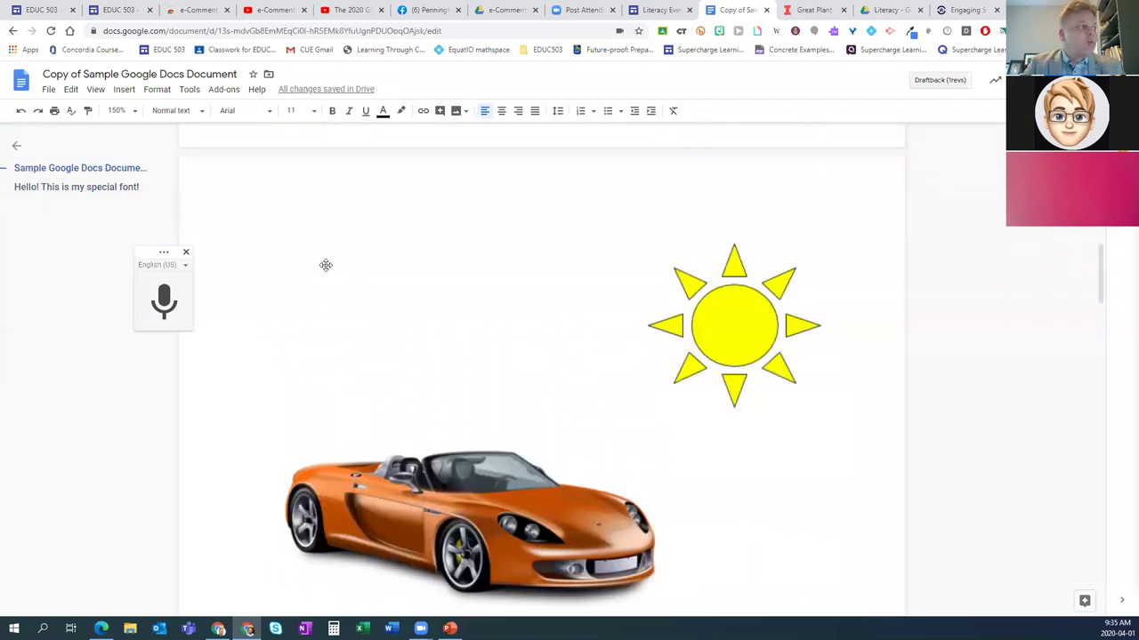
scroll(326, 265, up, 15)
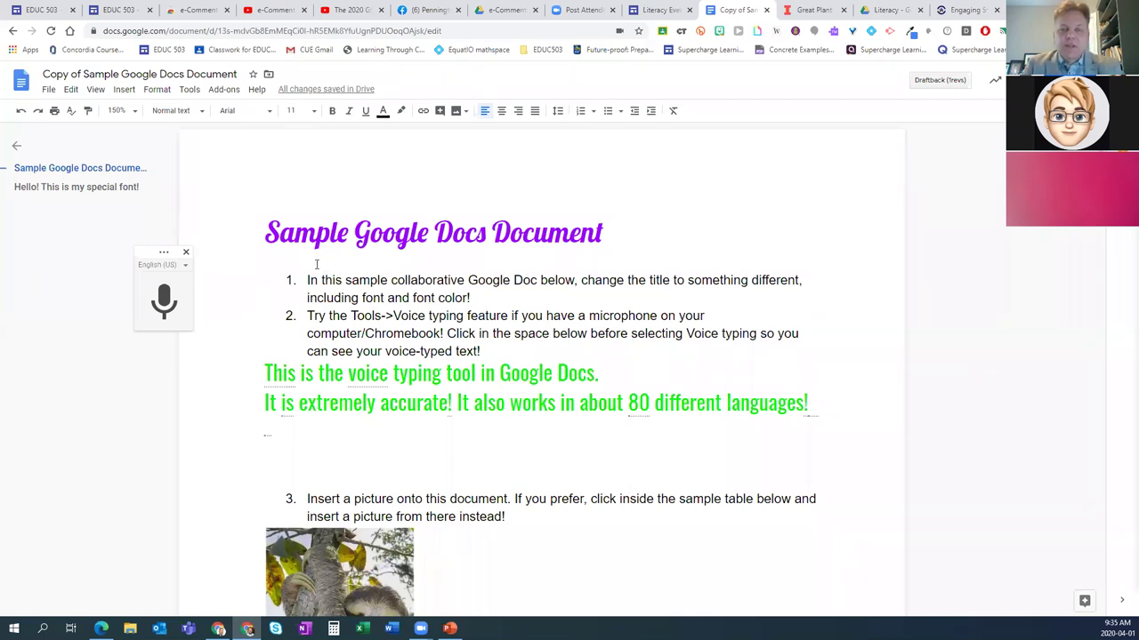
Step: Create a Filipino translated copy of the document with Translate document
click(188, 93)
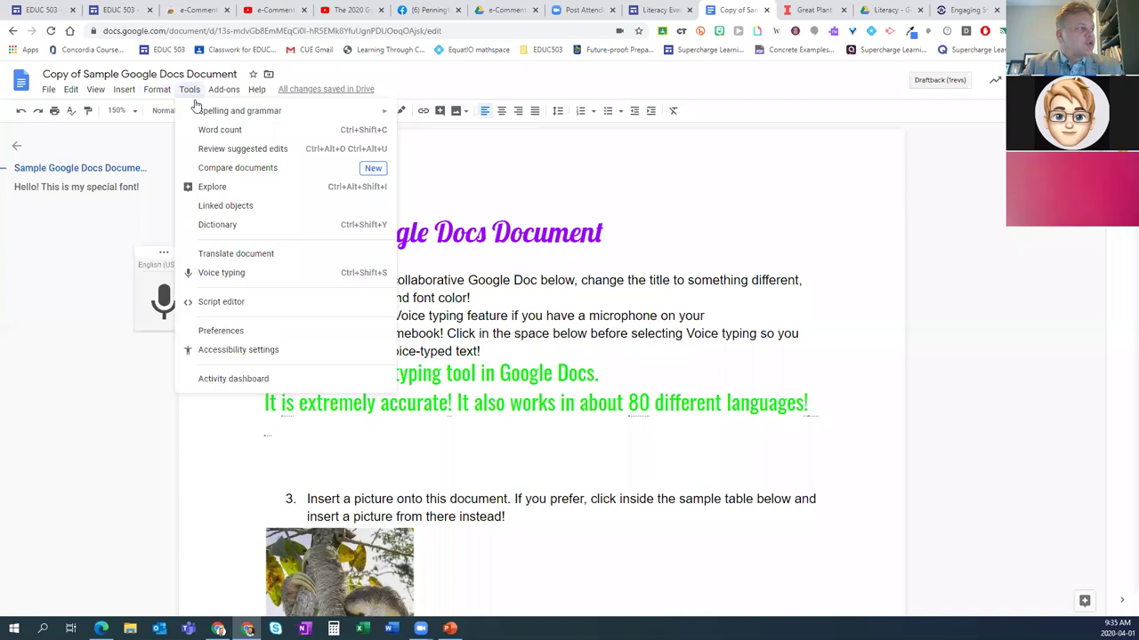
click(230, 254)
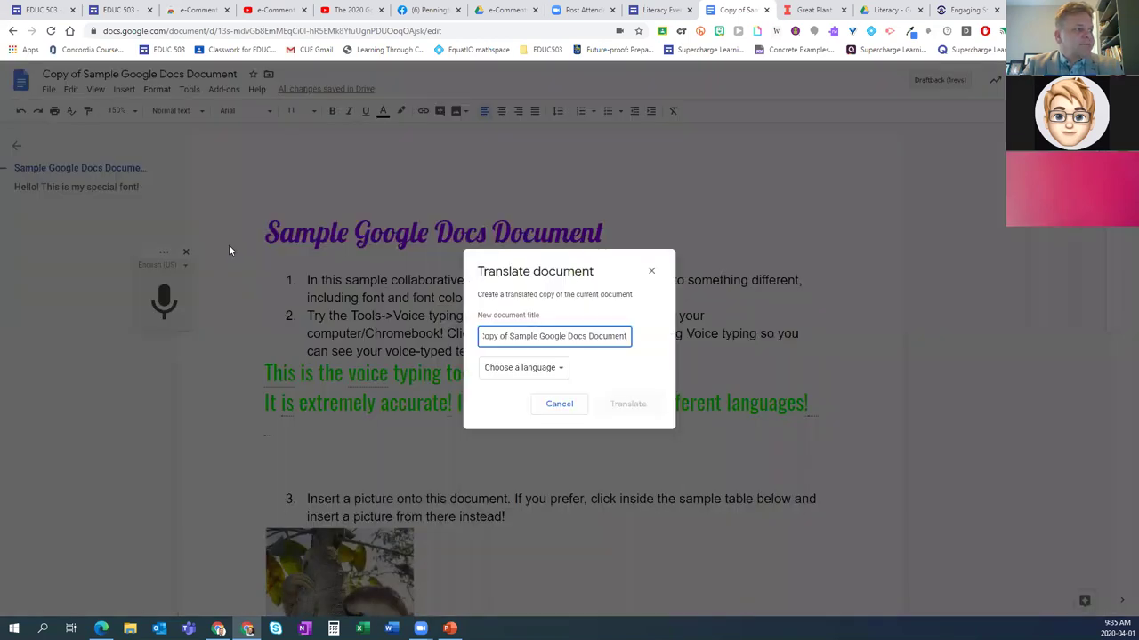
click(555, 372)
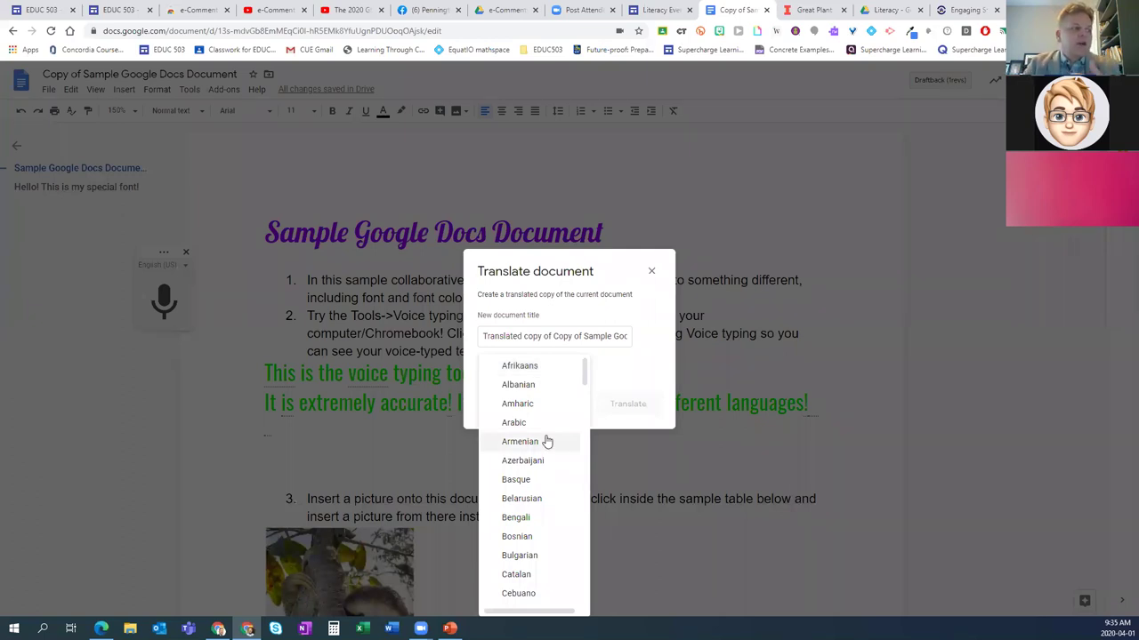
scroll(540, 444, down, 1)
scroll(538, 474, down, 3)
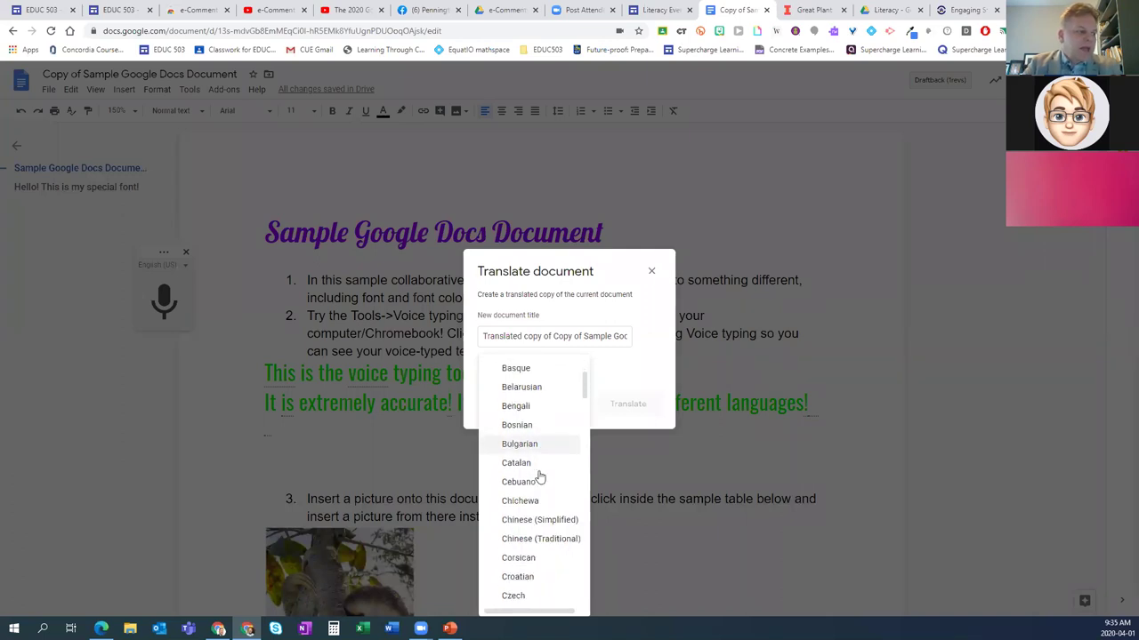
scroll(540, 476, down, 2)
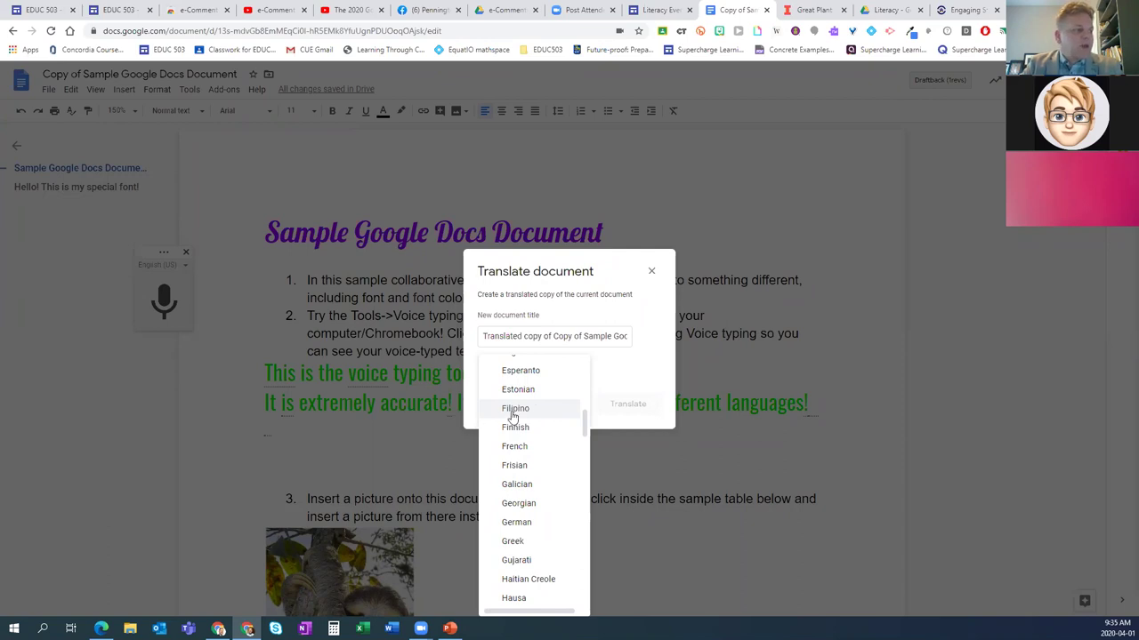
click(516, 409)
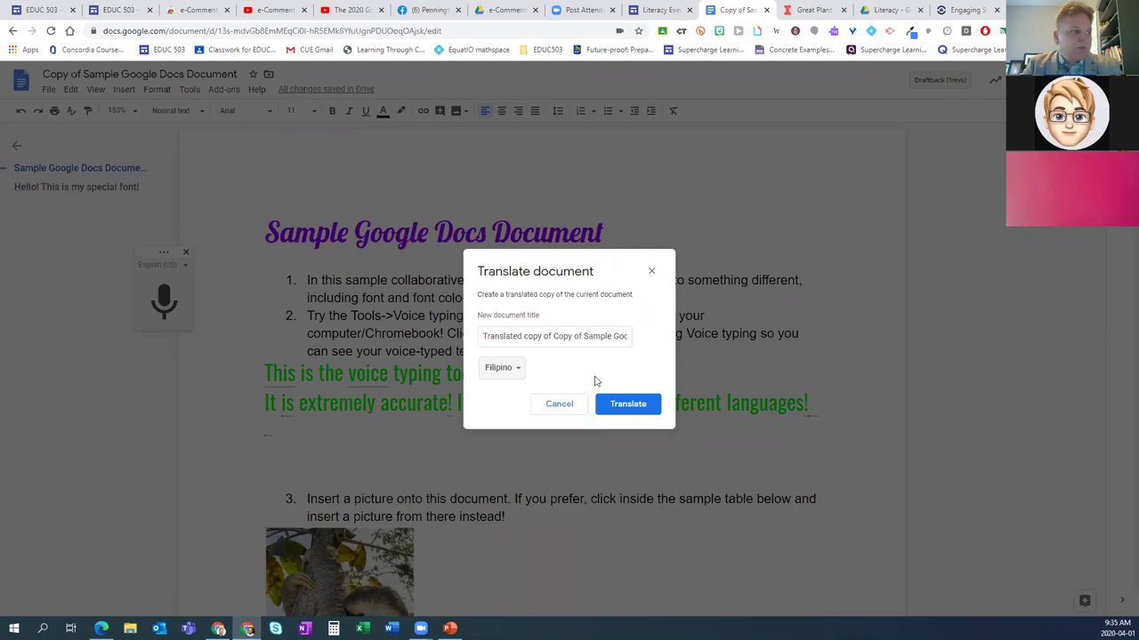
click(638, 404)
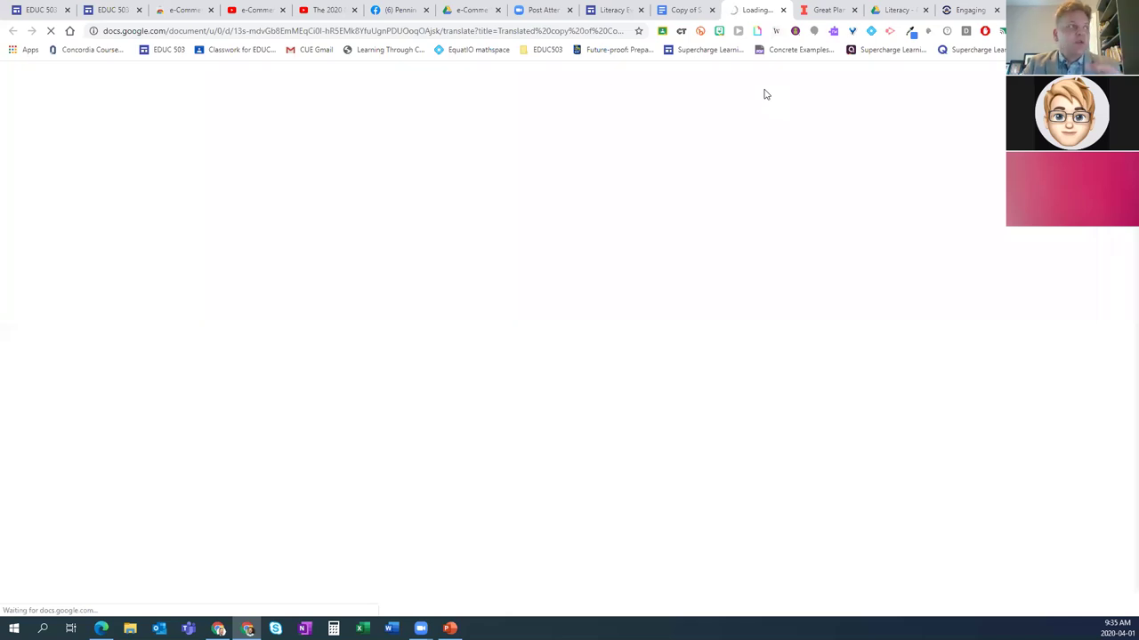
Step: Review the Filipino copy, then return to the original sample document tab
key(ctrl+shift+Tab)
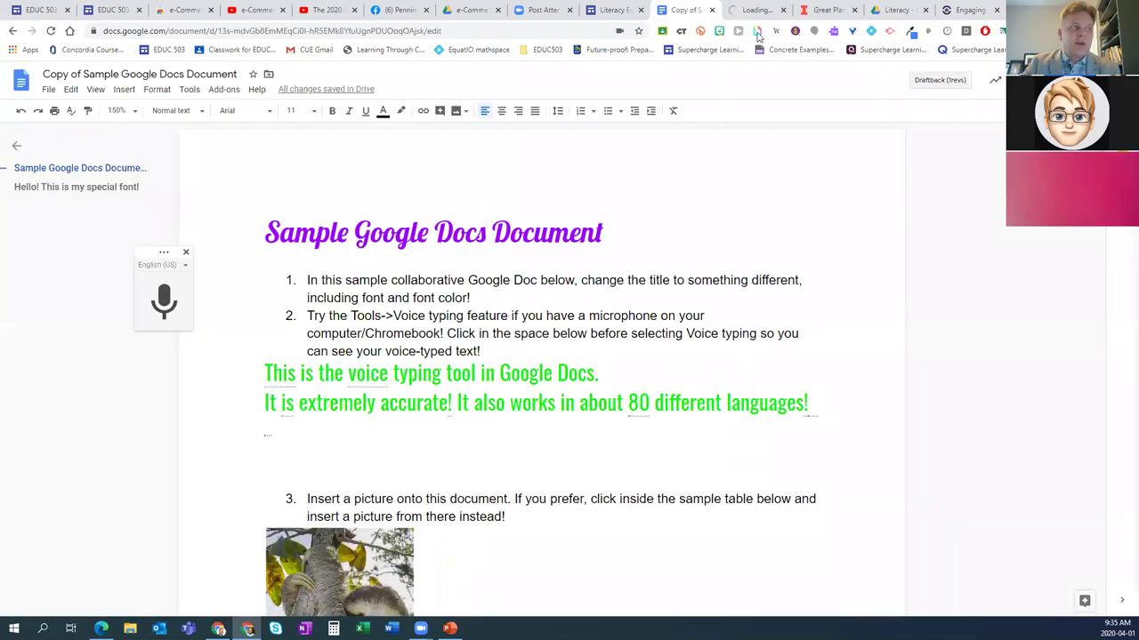
click(756, 10)
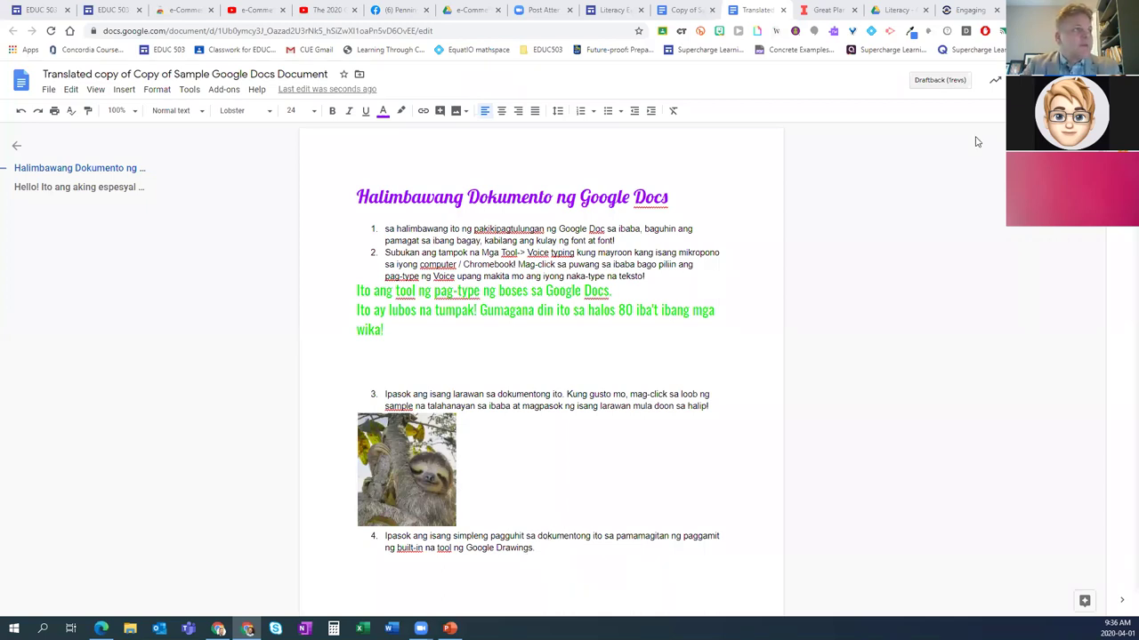
key(ctrl+shift+Tab)
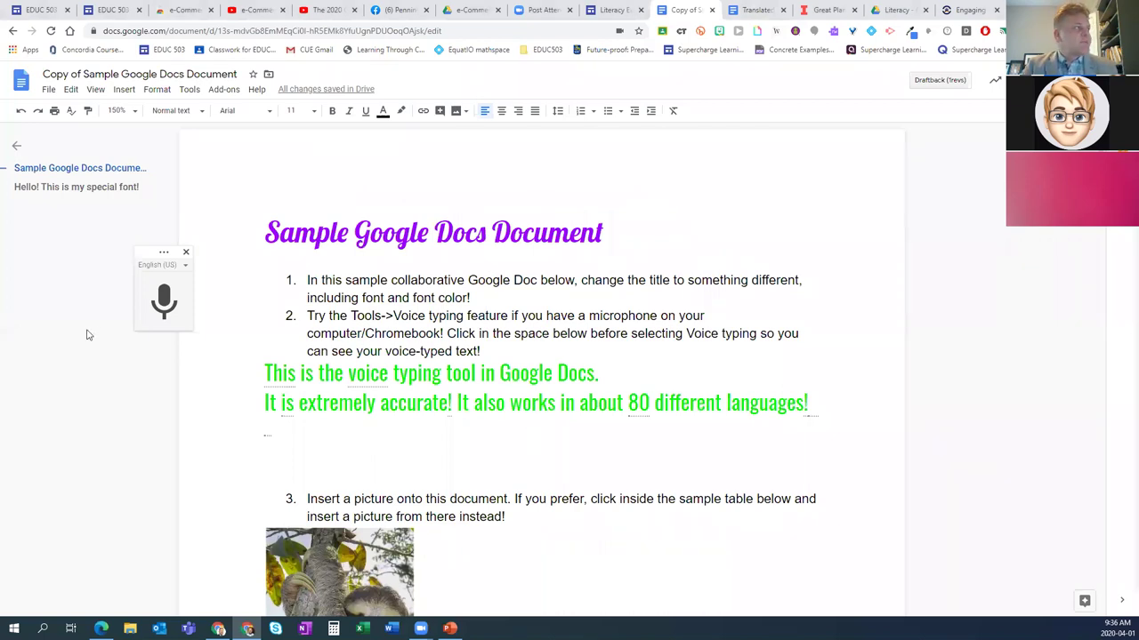
Step: Translate the document into Vietnamese and scroll through the new translated copy
click(189, 90)
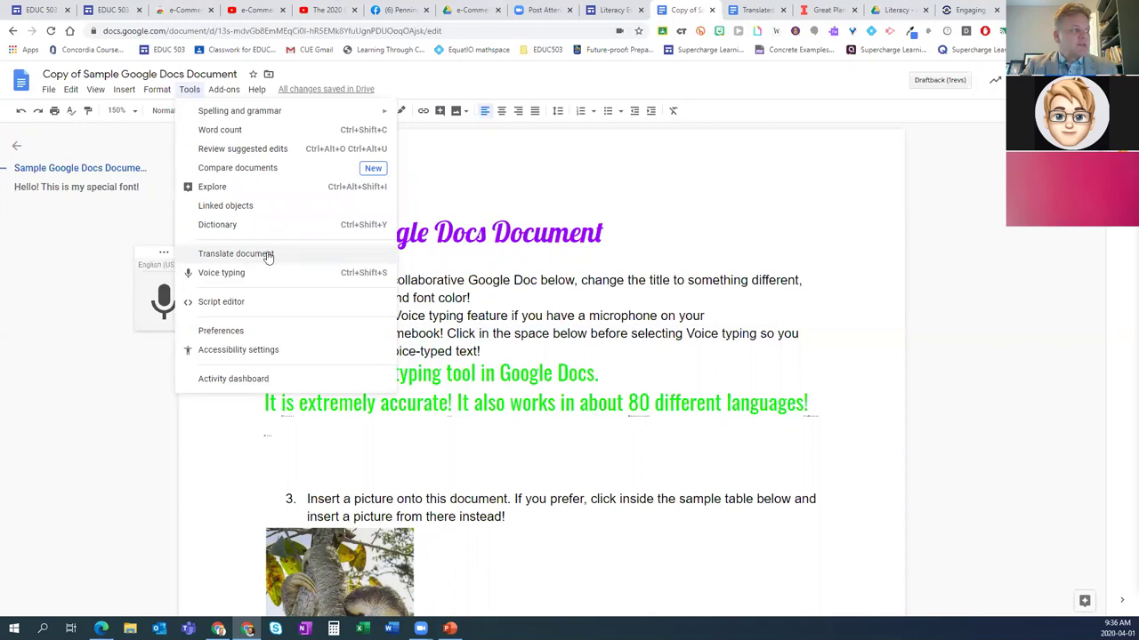
click(269, 256)
click(537, 374)
scroll(545, 403, down, 3)
scroll(546, 403, down, 7)
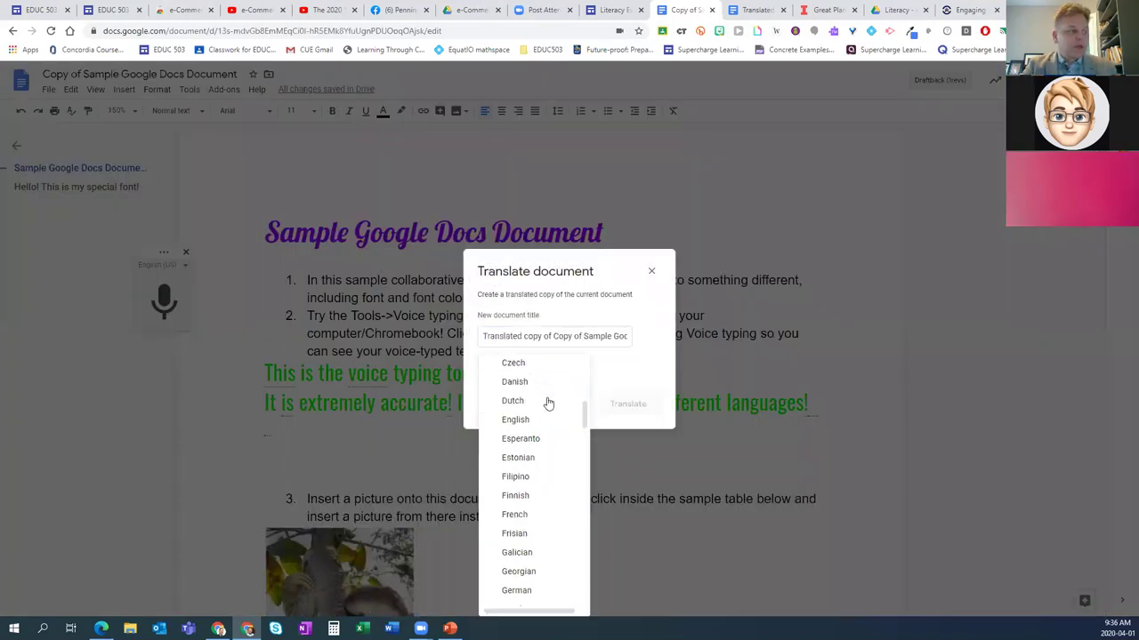
scroll(548, 404, down, 6)
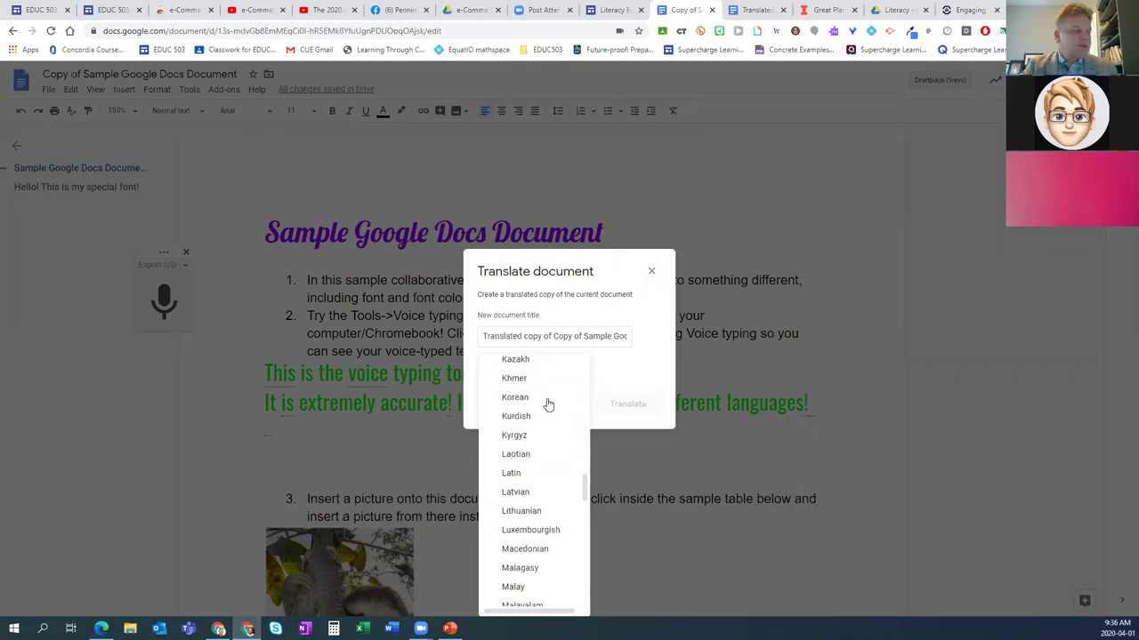
scroll(546, 411, down, 6)
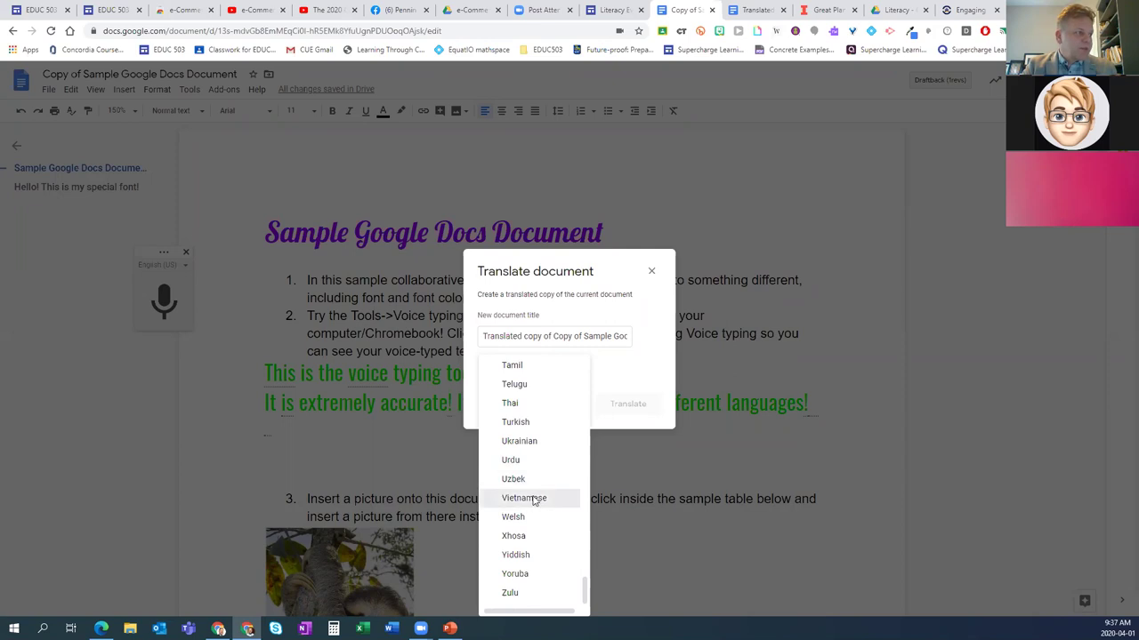
click(529, 498)
click(628, 405)
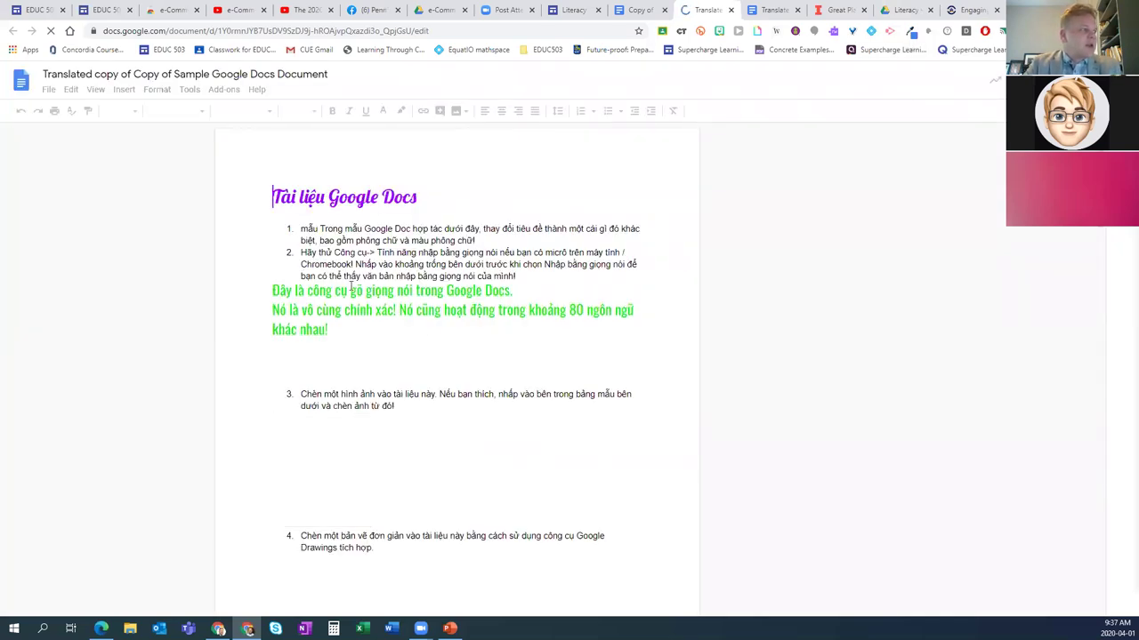
scroll(369, 275, down, 1)
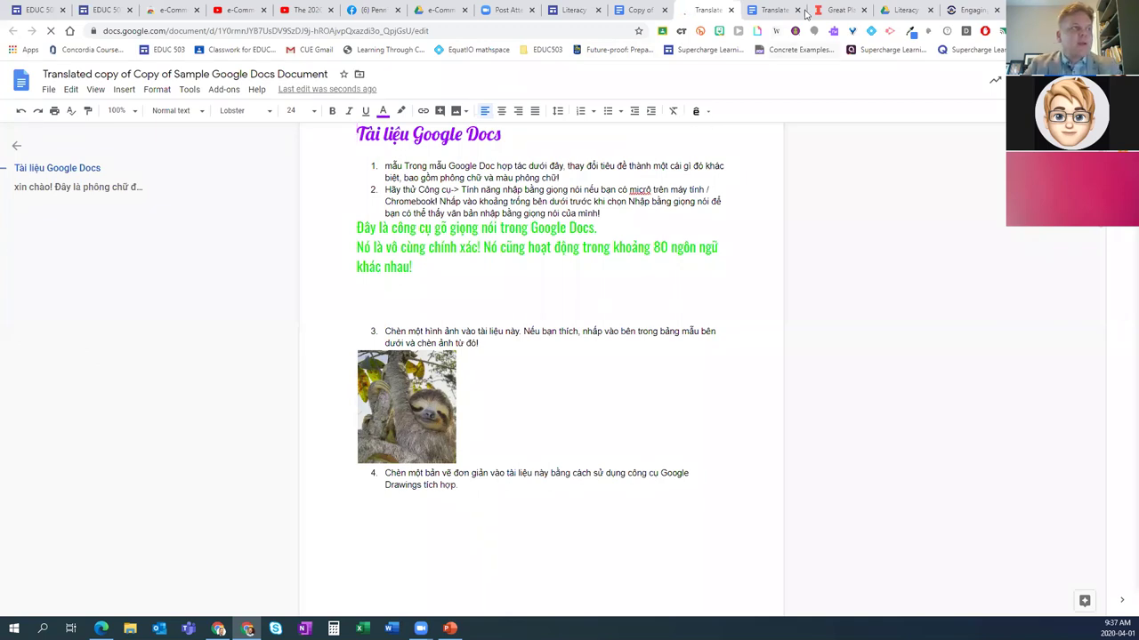
Step: Reload the Drive Literacy folder listing, then switch to the Filipino translated copy
click(906, 11)
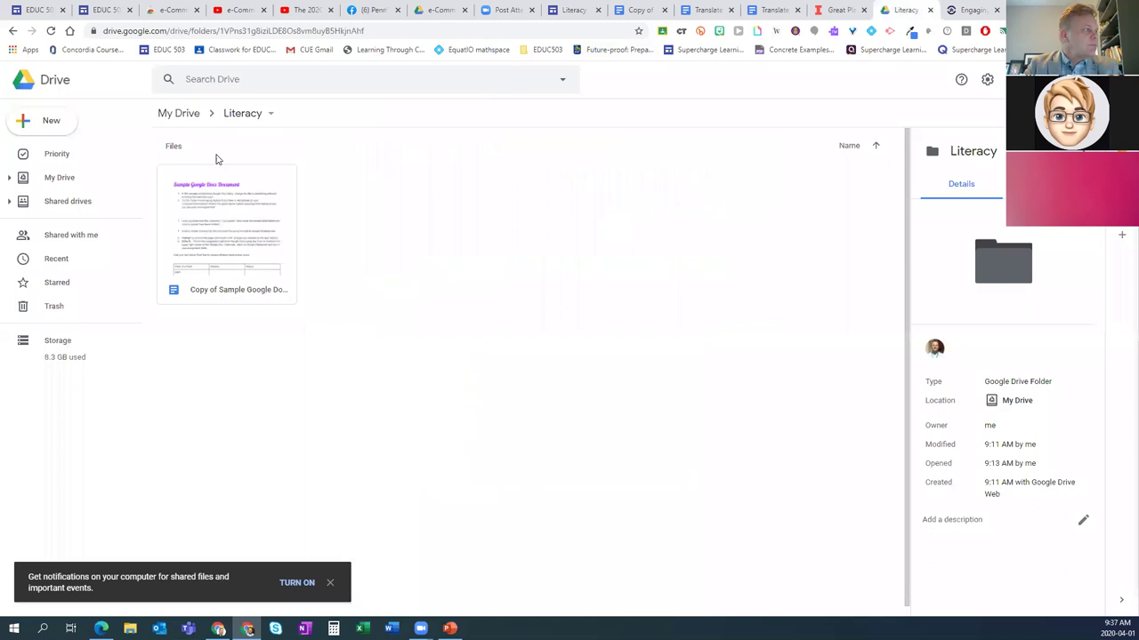
click(52, 33)
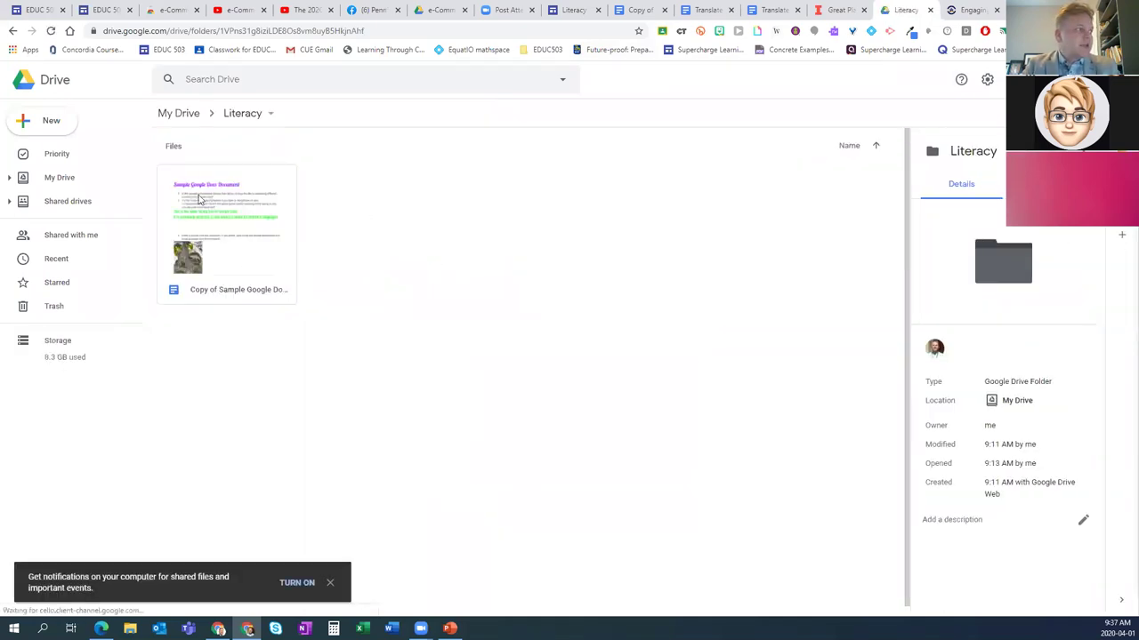
click(767, 10)
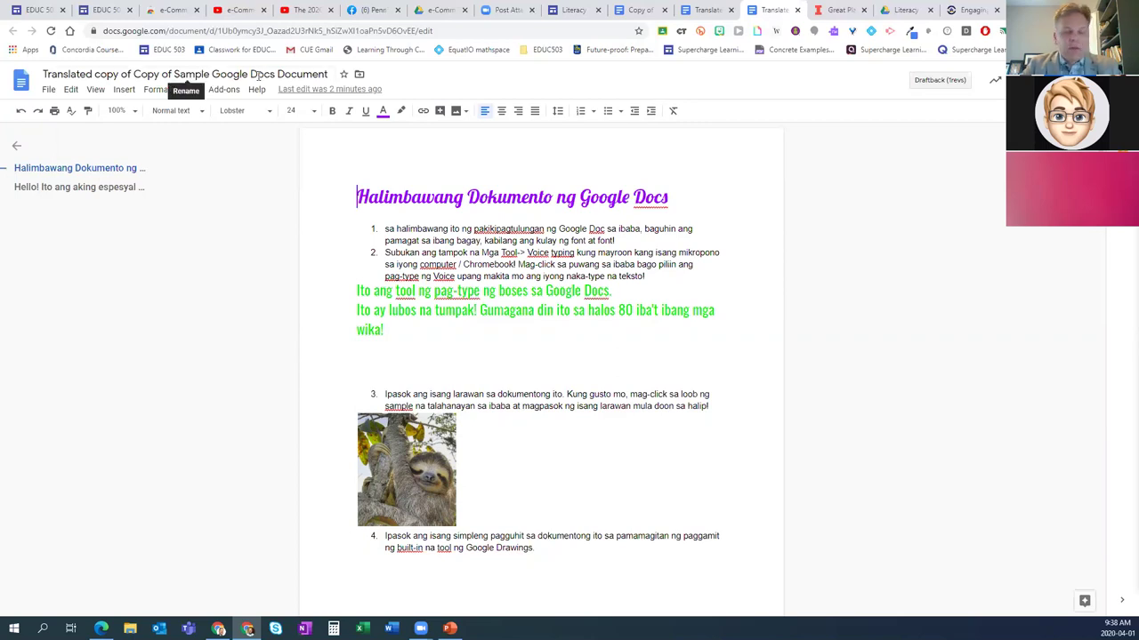
Step: Dismiss the Move folder list without moving, then close the Filipino copy and plant-parts tabs
click(358, 74)
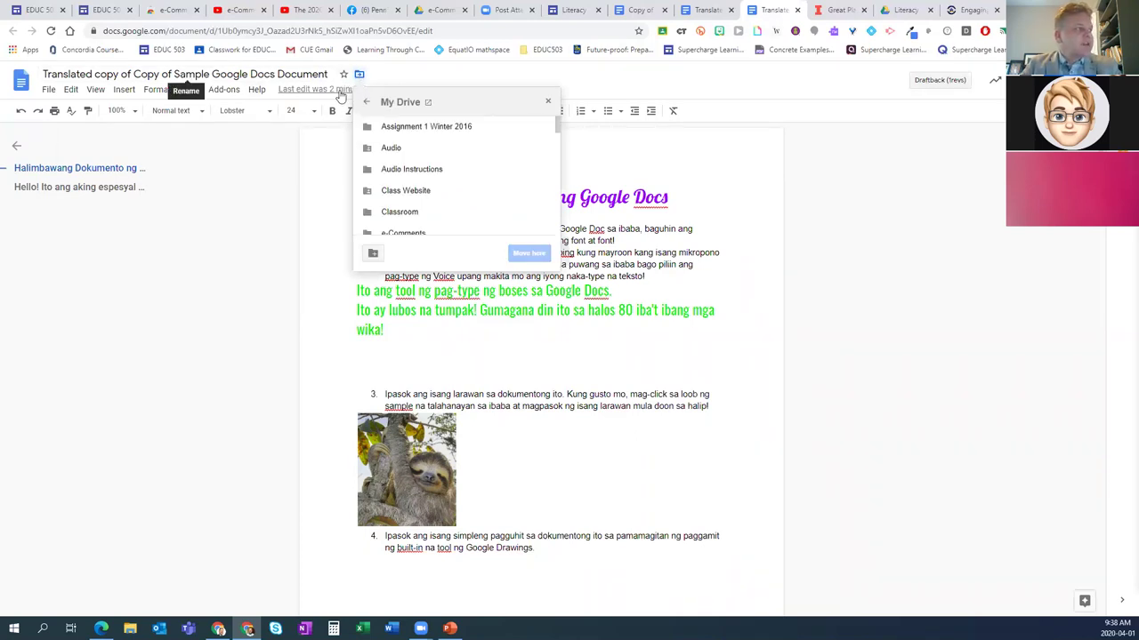
scroll(380, 152, down, 4)
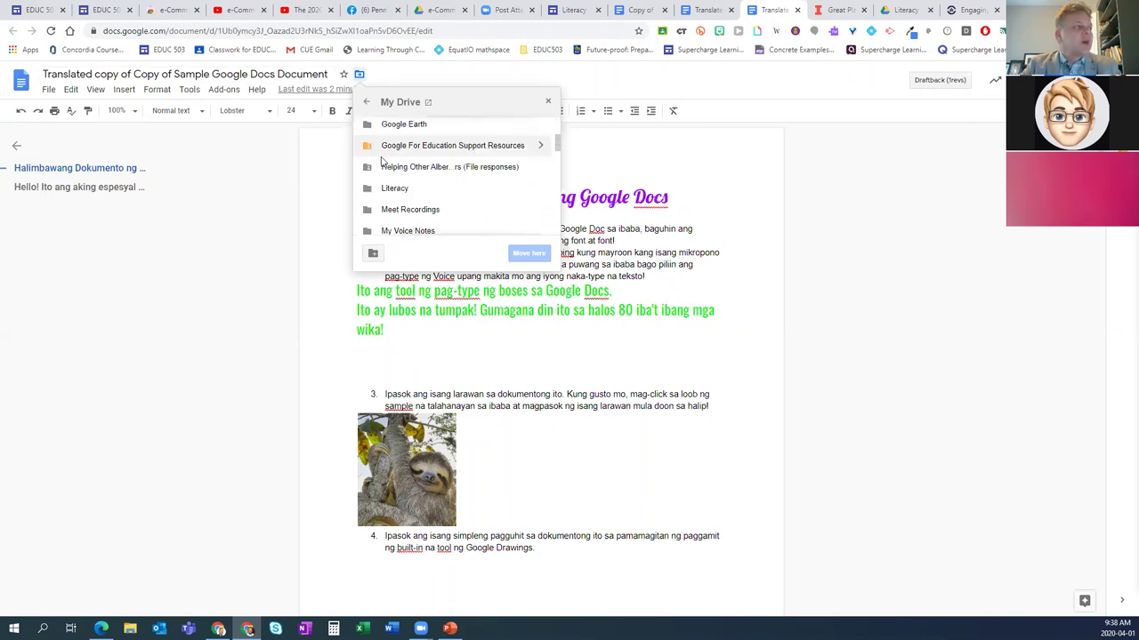
scroll(392, 176, down, 1)
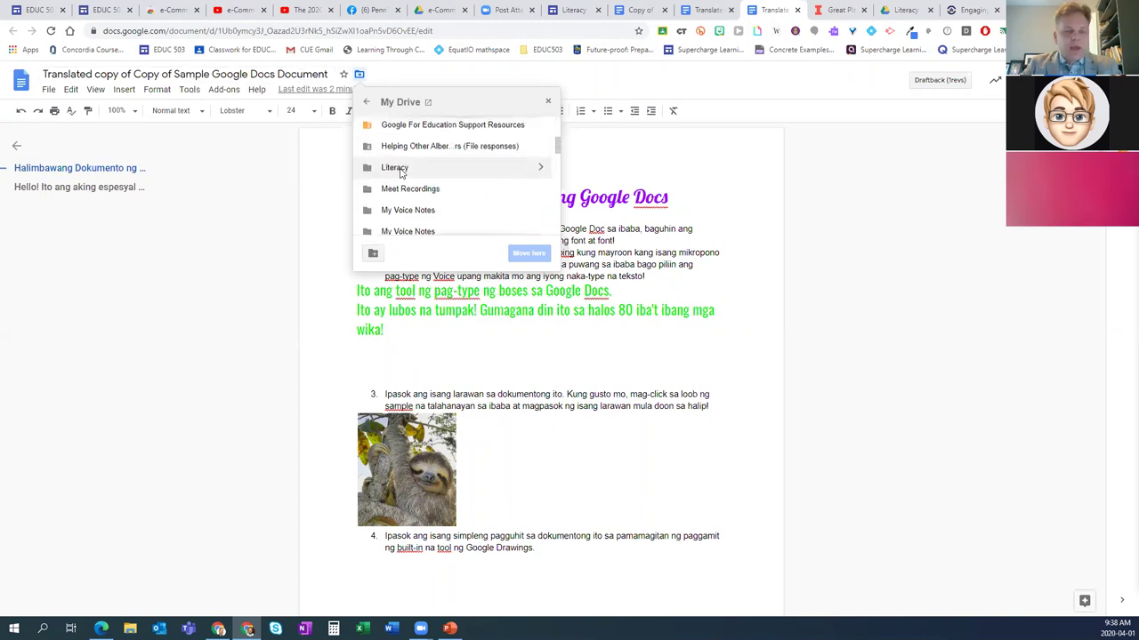
click(936, 210)
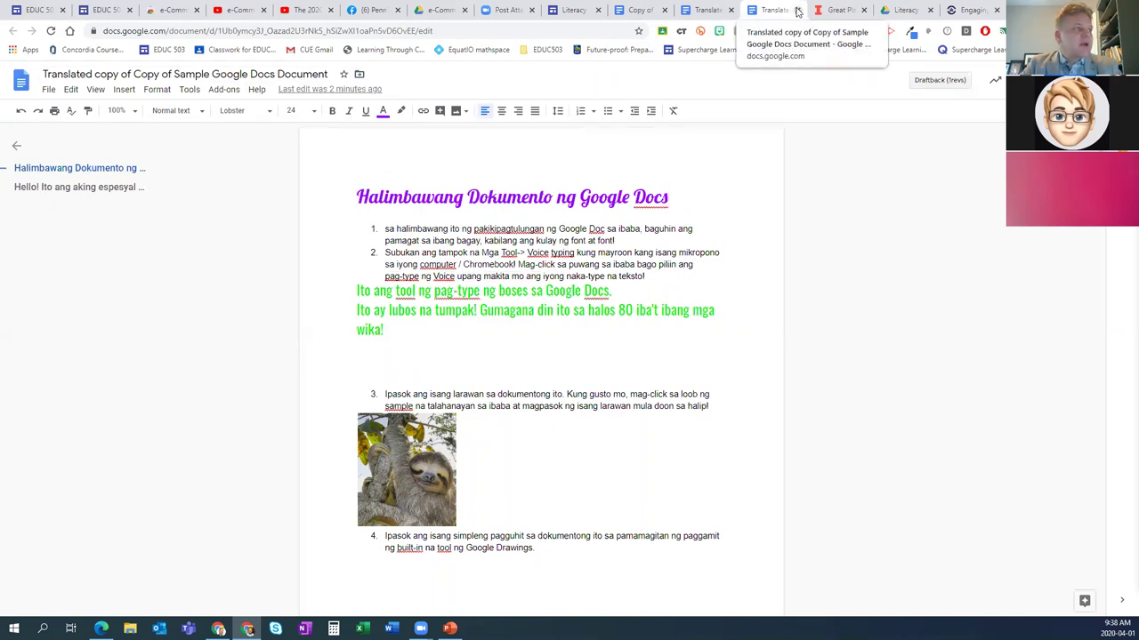
click(797, 9)
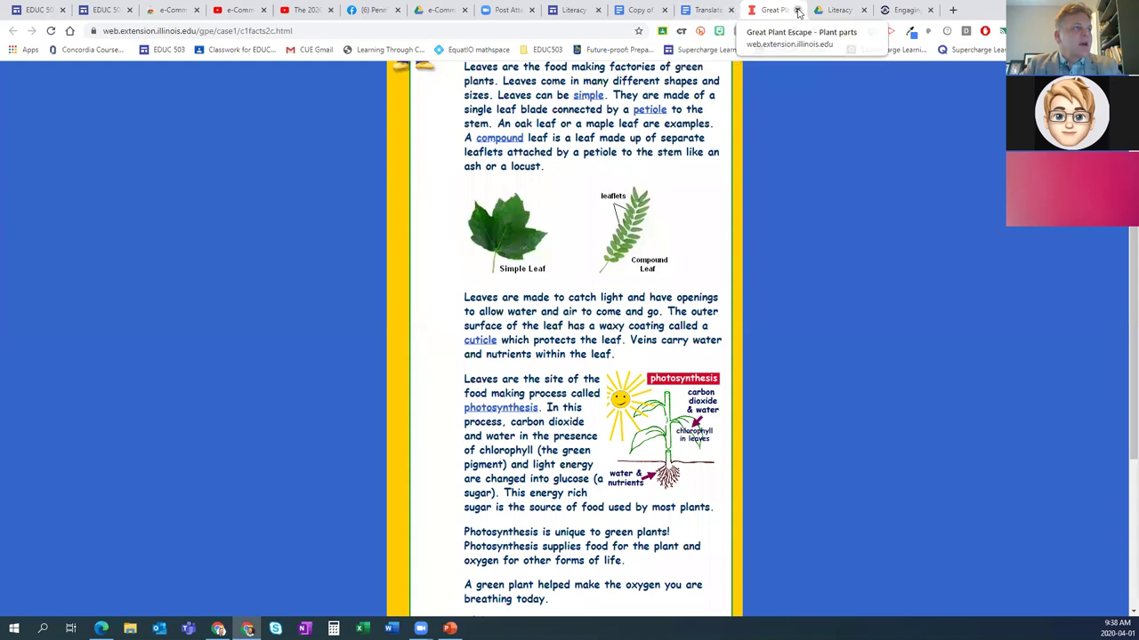
click(796, 11)
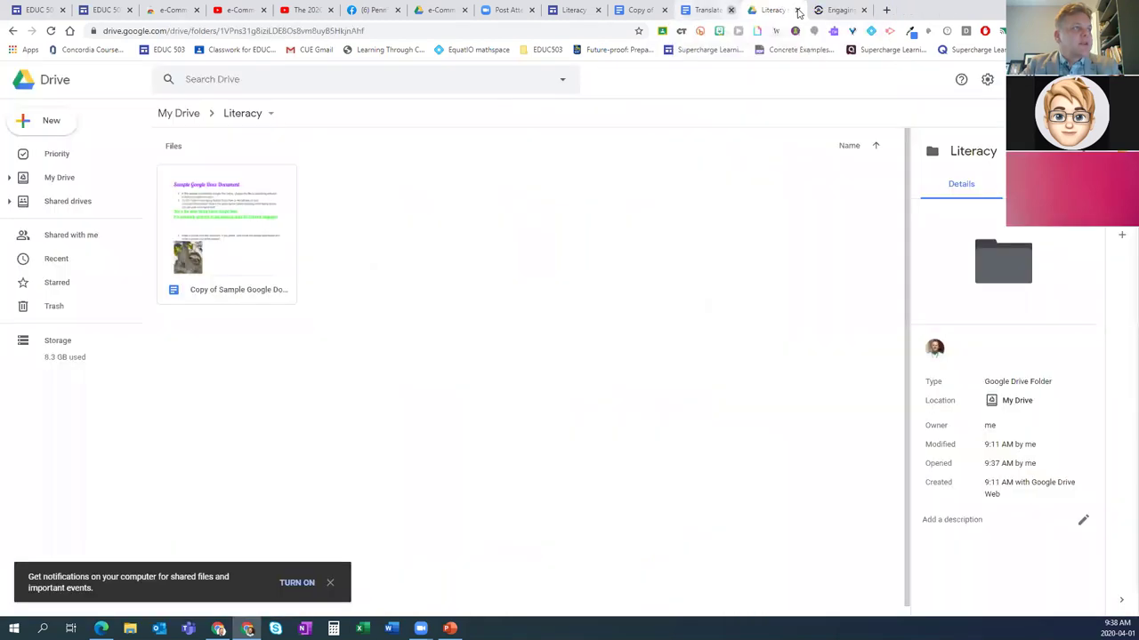
Step: Review the Copy of Sample Google Docs Document again and launch the Read&Write extension on it
click(640, 10)
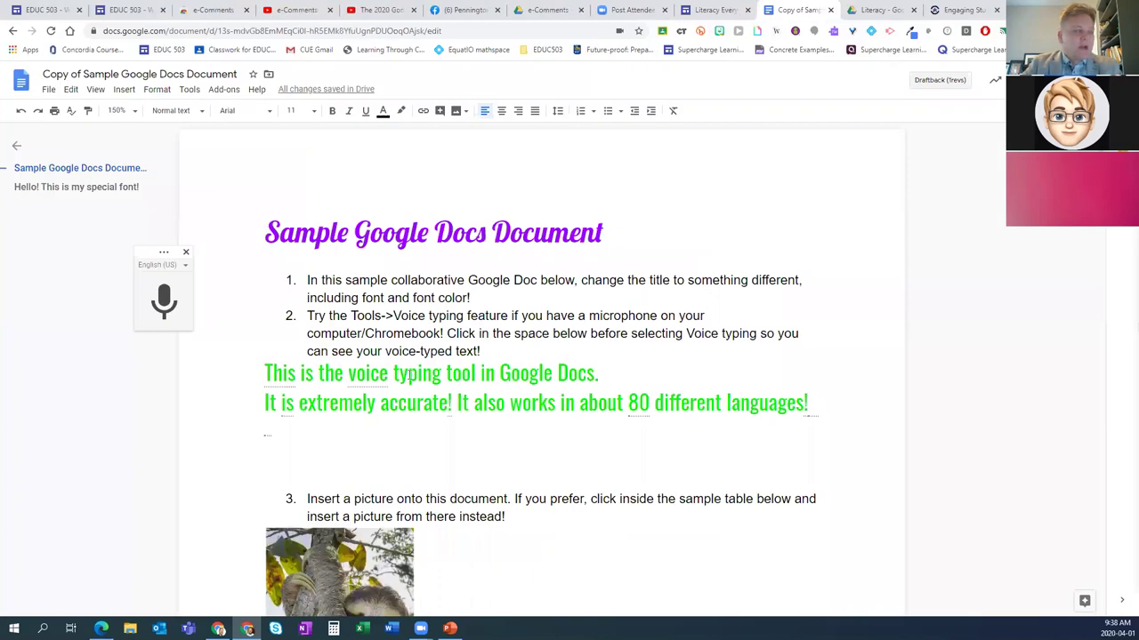
scroll(436, 368, down, 1)
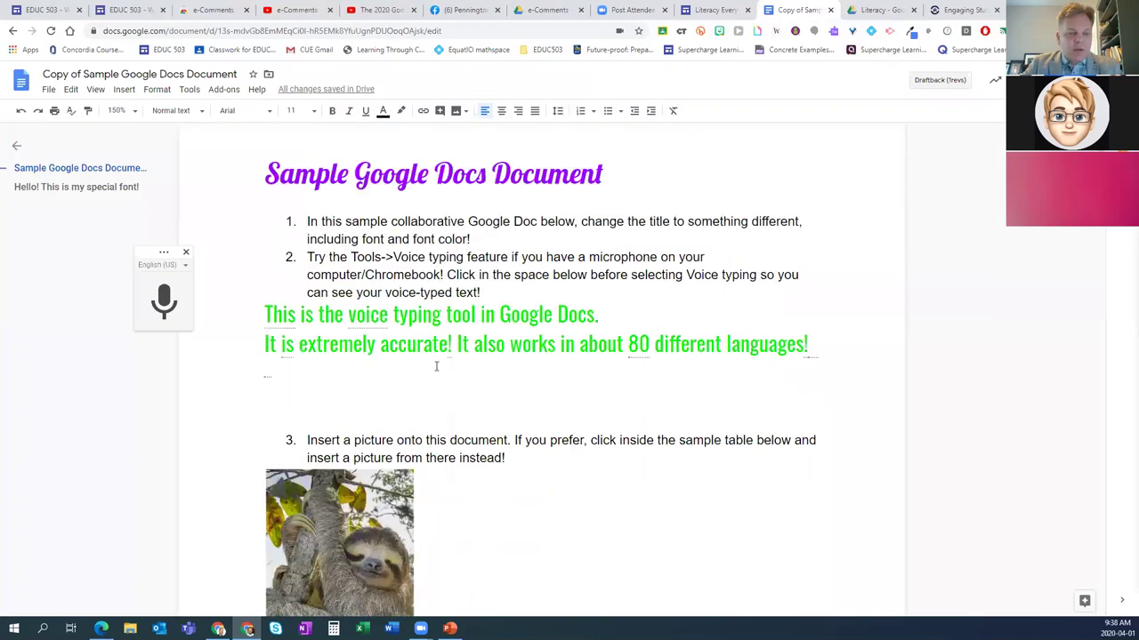
scroll(439, 361, up, 1)
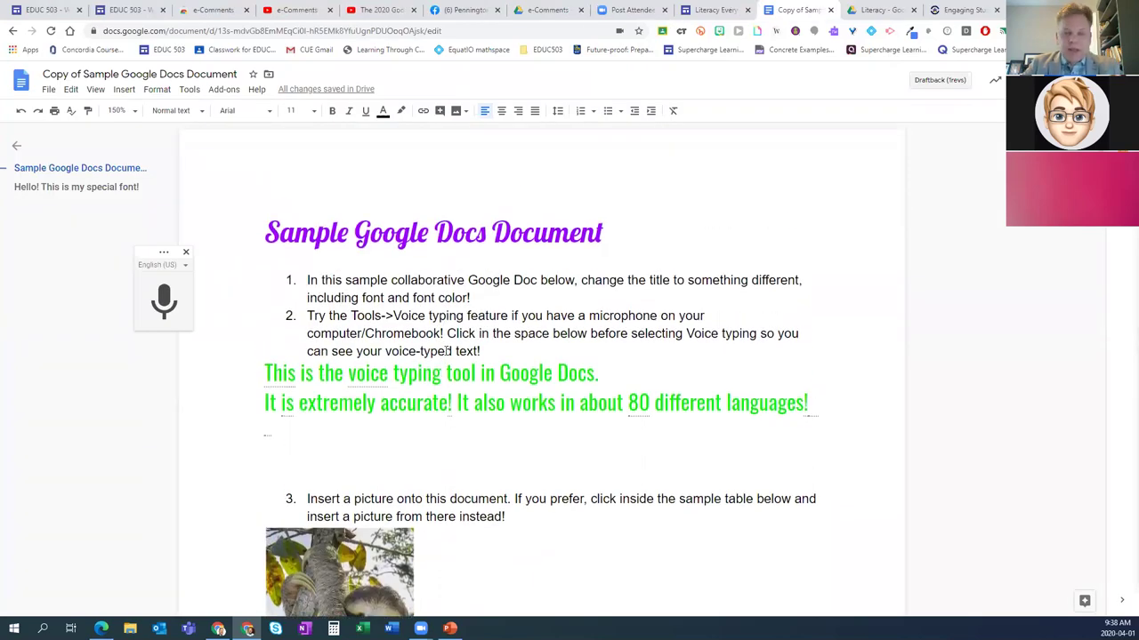
scroll(449, 348, down, 2)
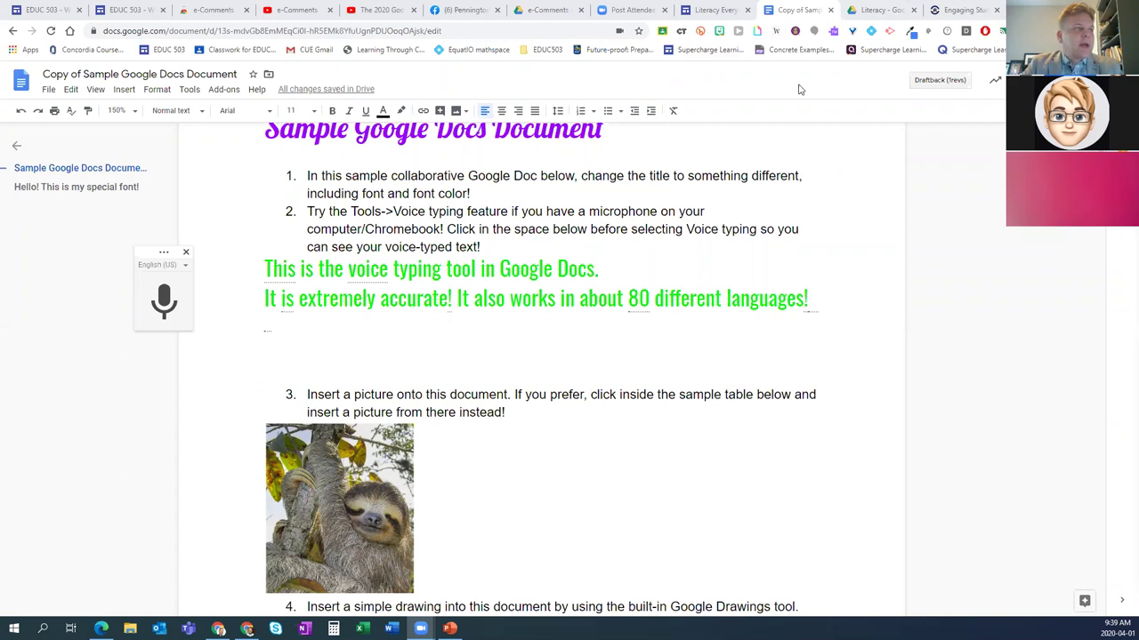
scroll(843, 182, up, 2)
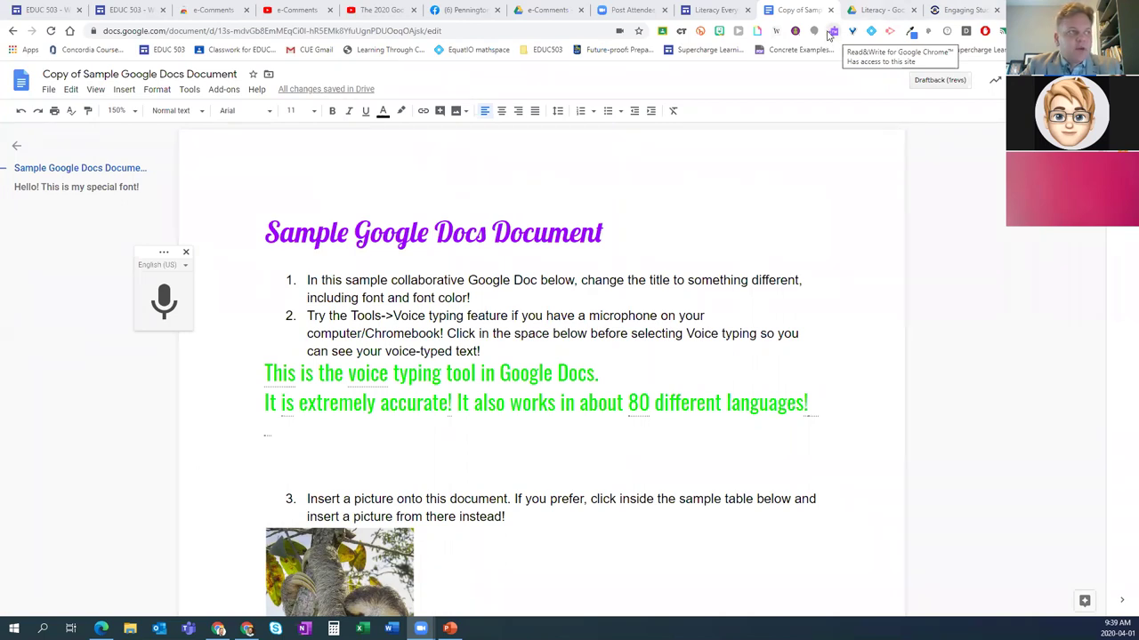
click(832, 33)
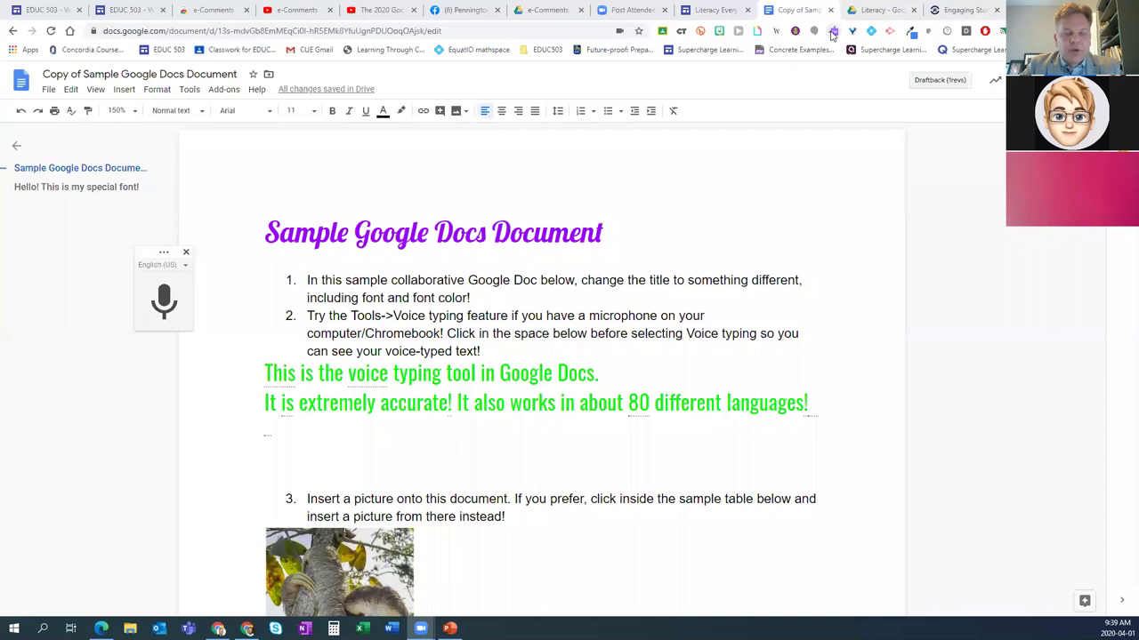
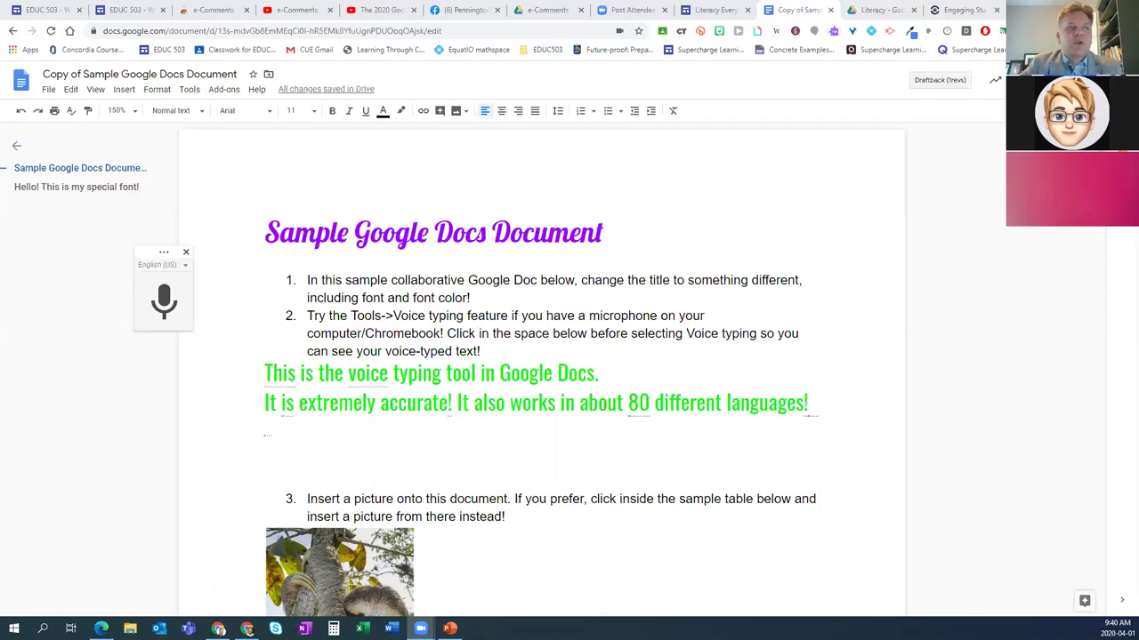
key(ctrl+shift+m)
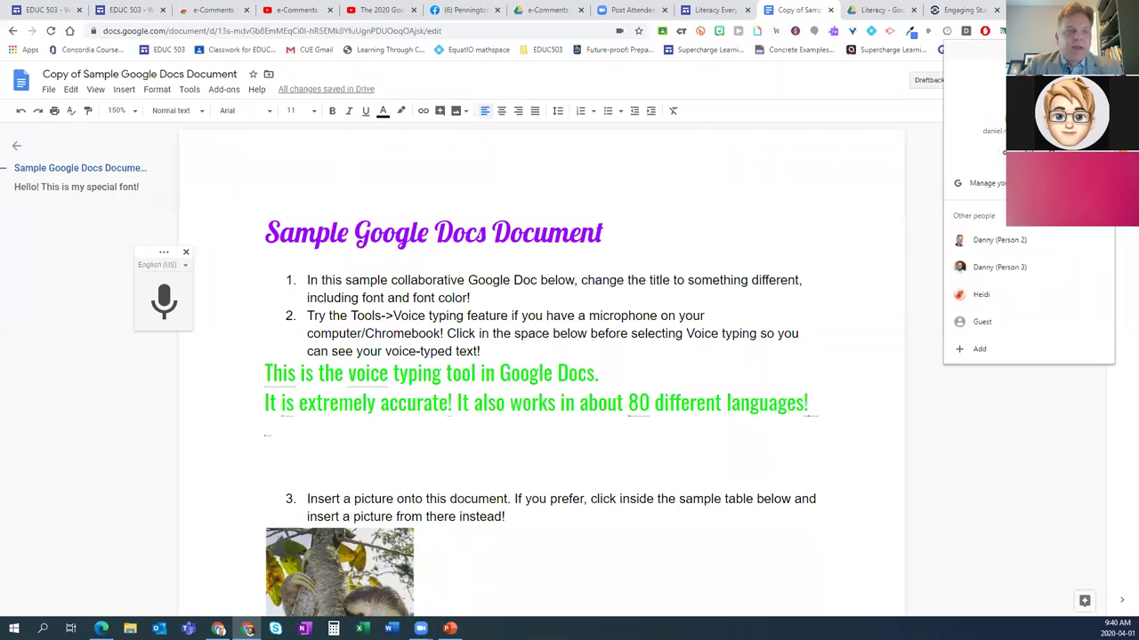
click(844, 89)
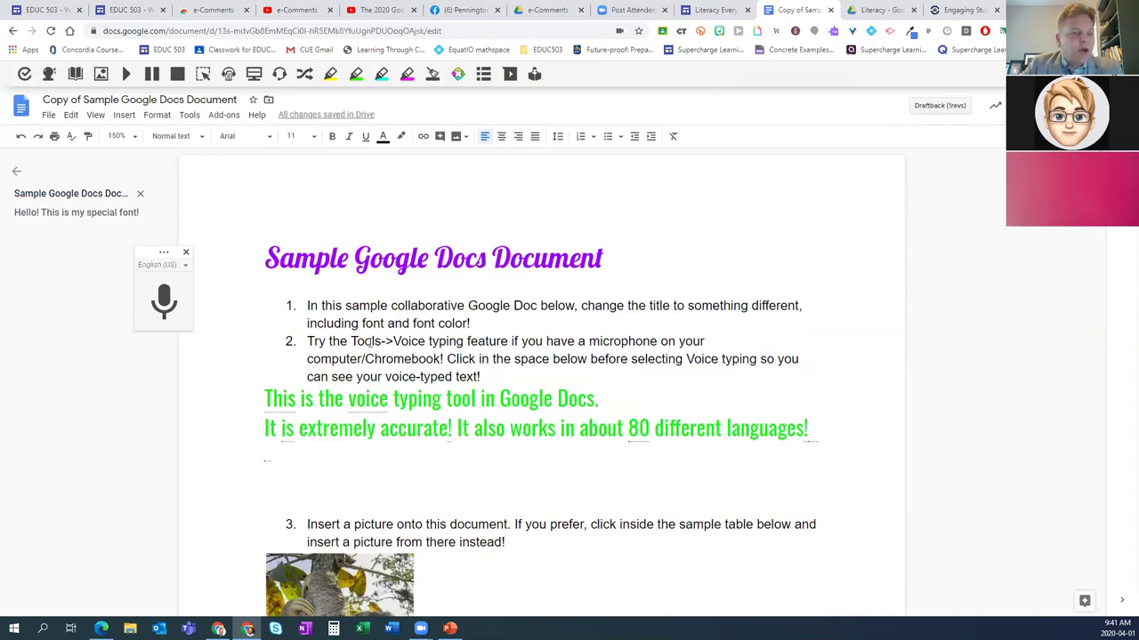
Step: Select numbered instruction 1, play it aloud with Read&Write, then stop the reading
drag(306, 306, 470, 324)
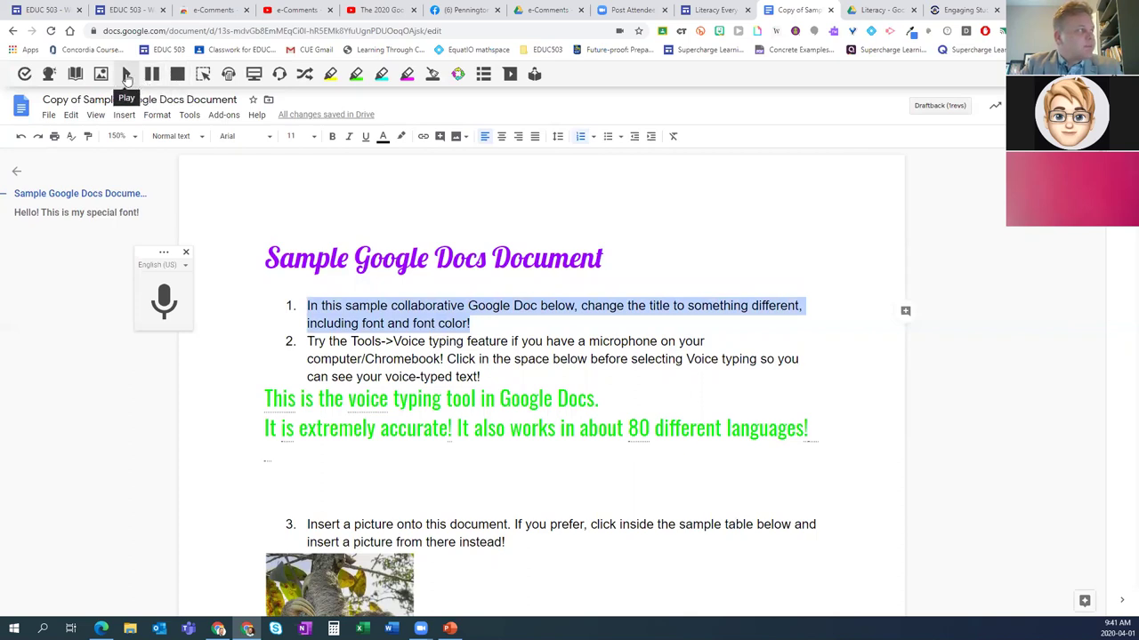
click(126, 76)
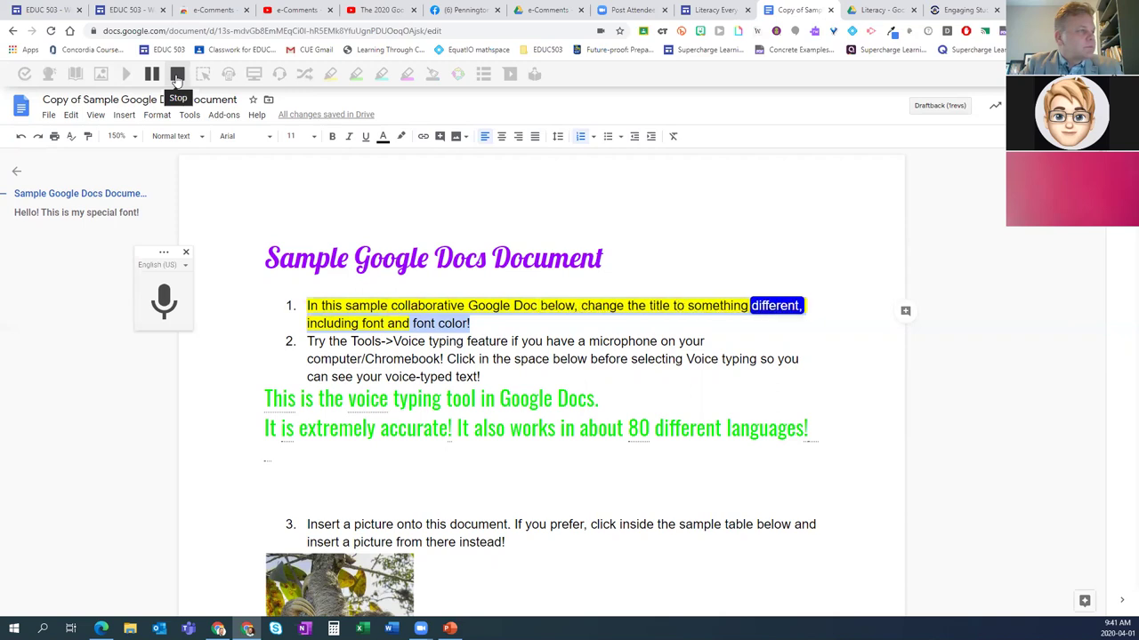
click(177, 75)
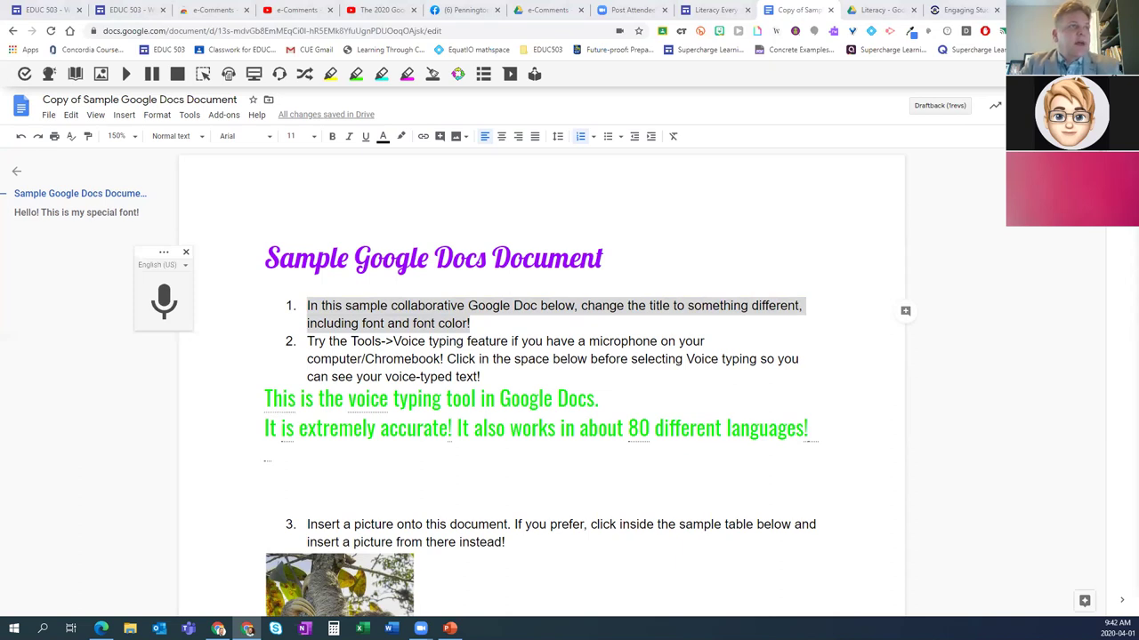
Step: Open bit.ly/ecsdreadandwrite in a new tab, browse its tool tiles, and return to the sample document
key(ctrl+t)
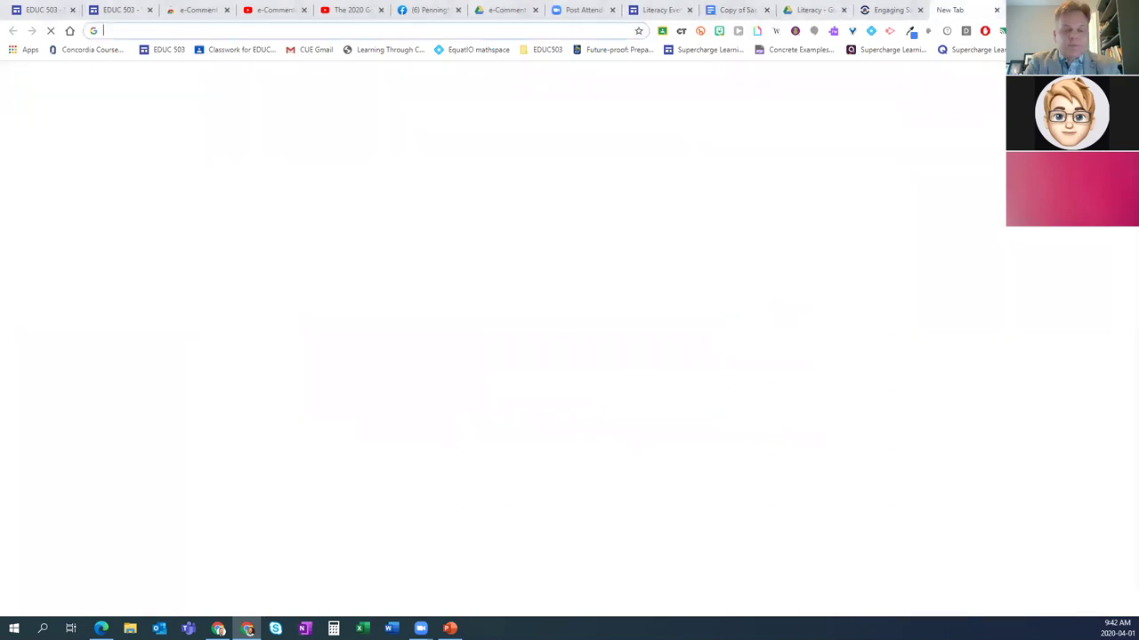
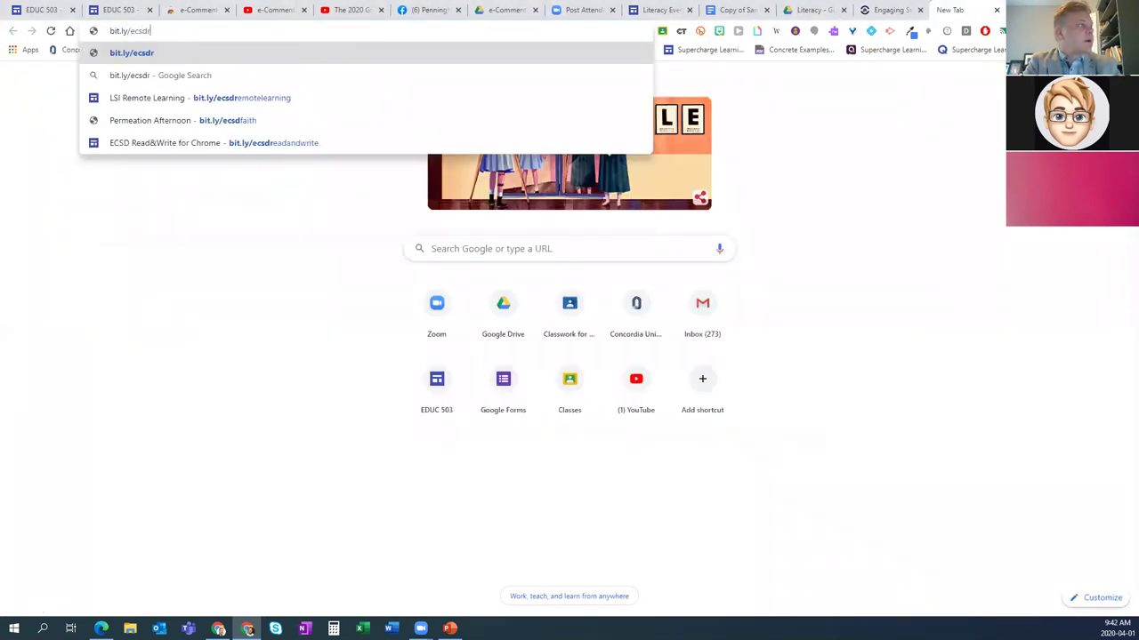
key(Return)
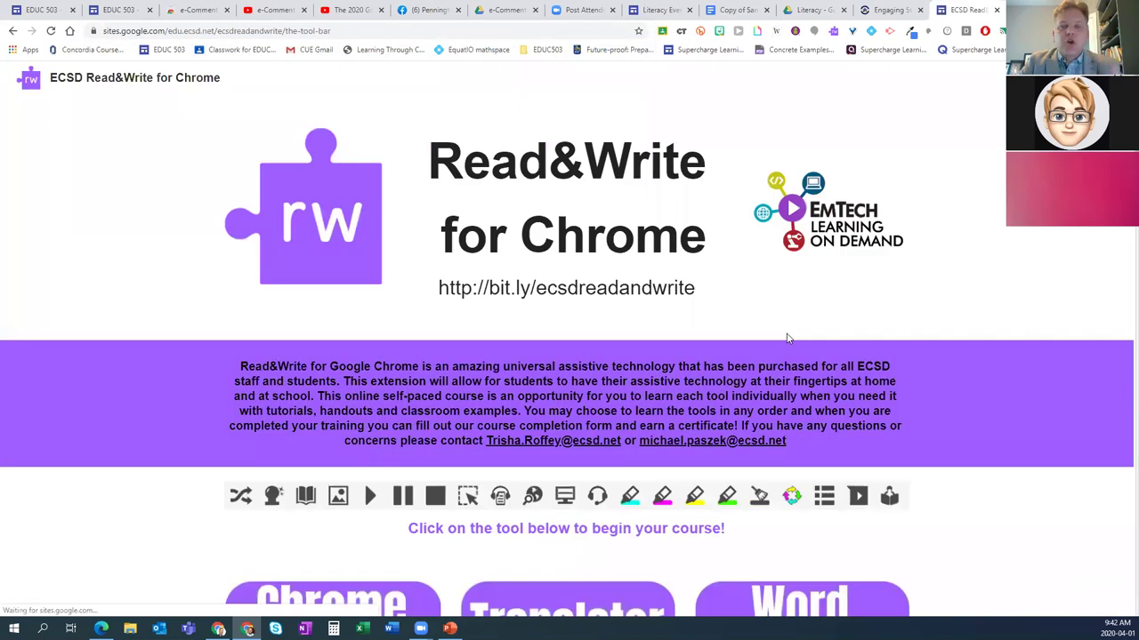
scroll(749, 383, down, 2)
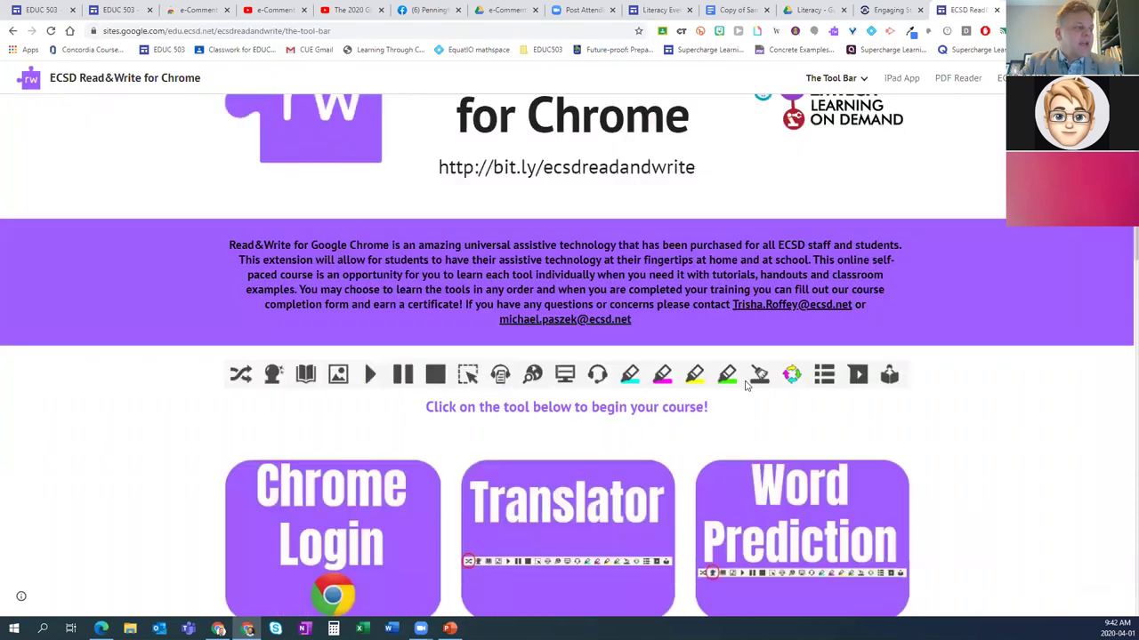
scroll(749, 382, down, 5)
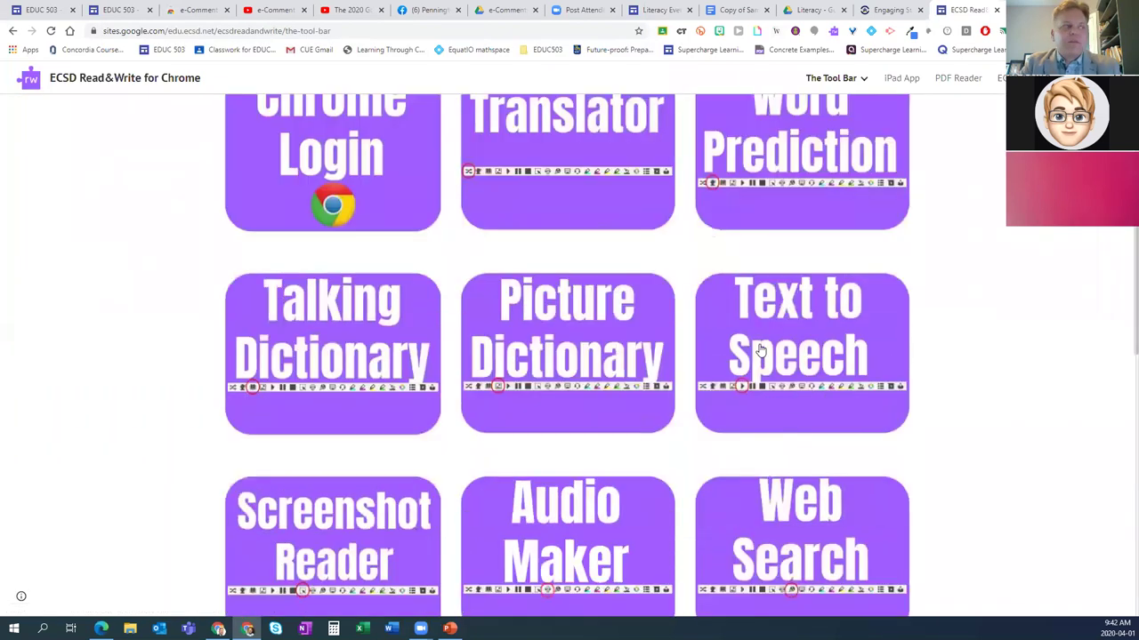
scroll(445, 246, up, 3)
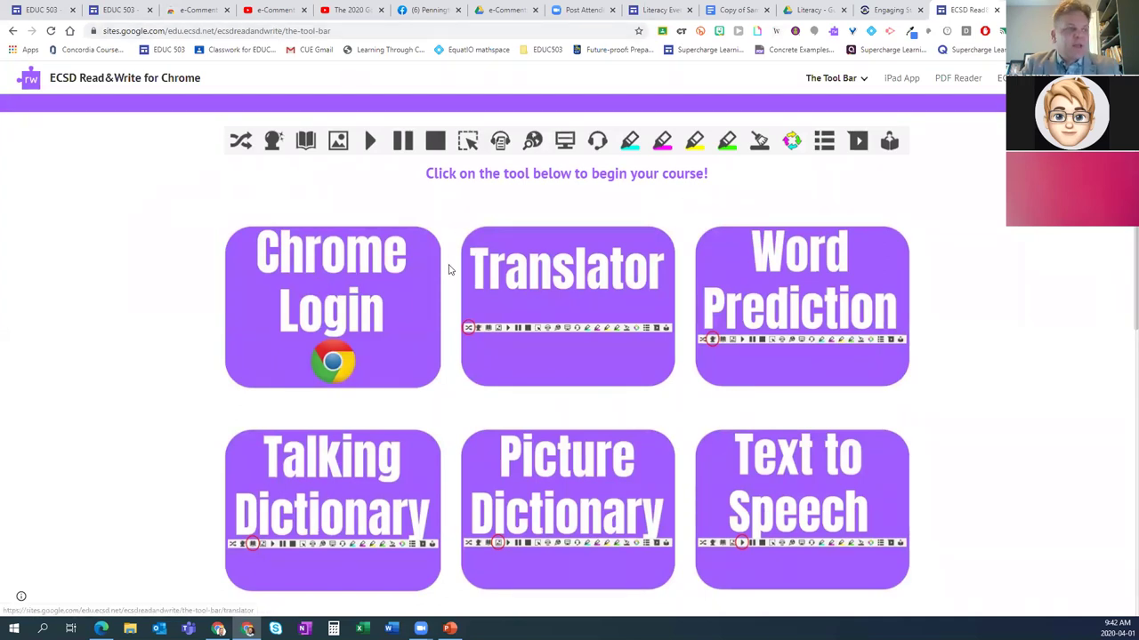
click(738, 10)
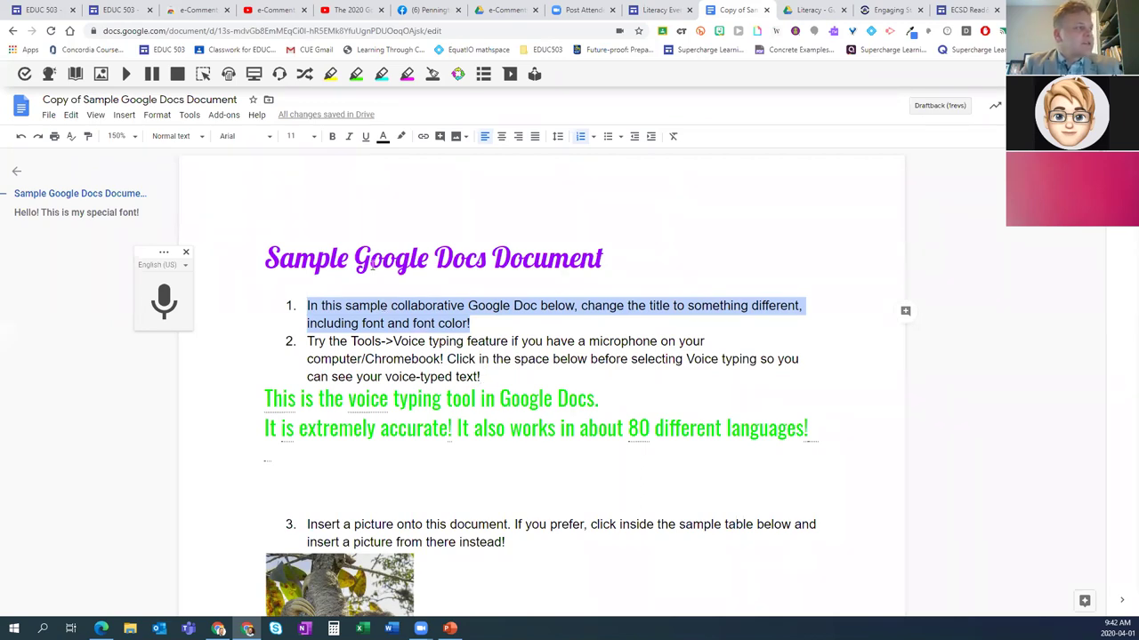
Step: Select the word 'below' in instruction 1 and look it up in the Read&Write Dictionary
click(369, 330)
key(Down)
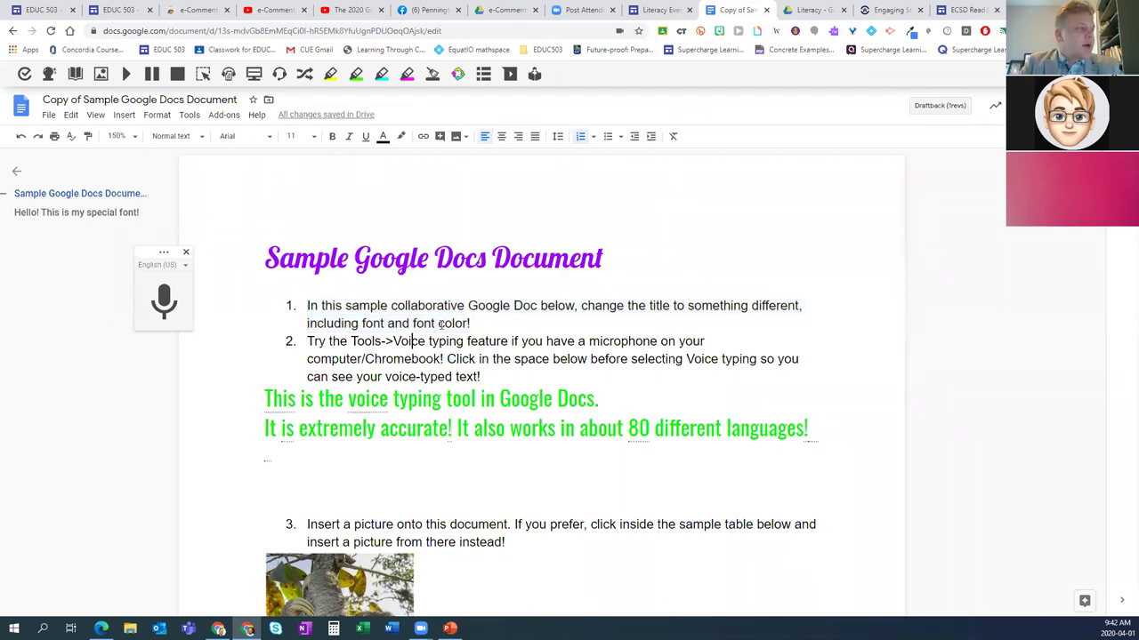
double_click(566, 305)
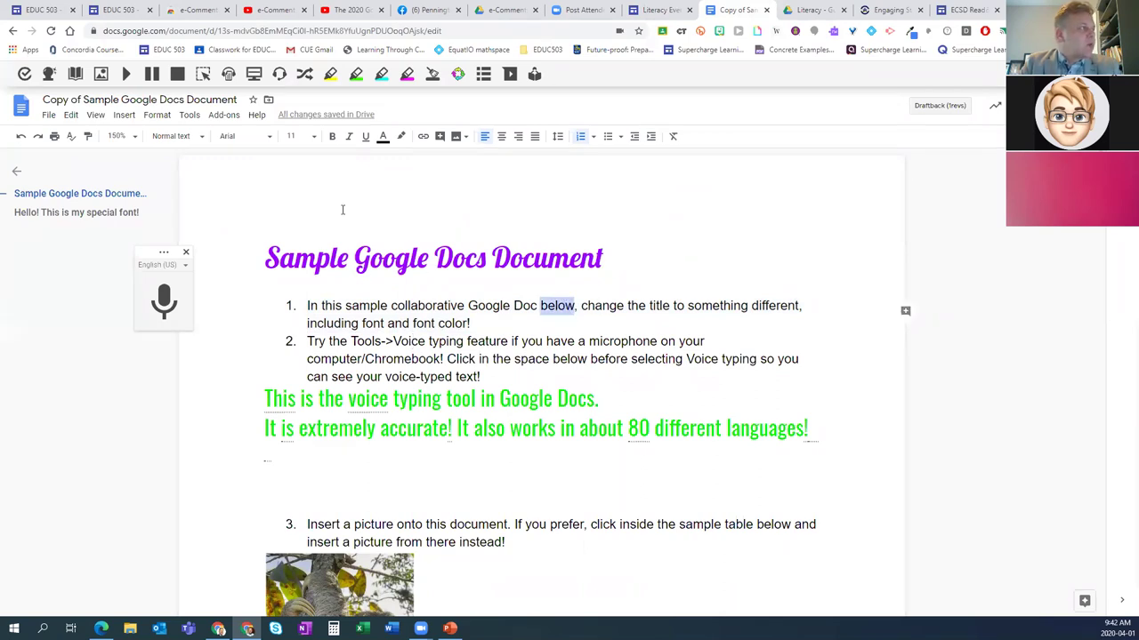
click(76, 75)
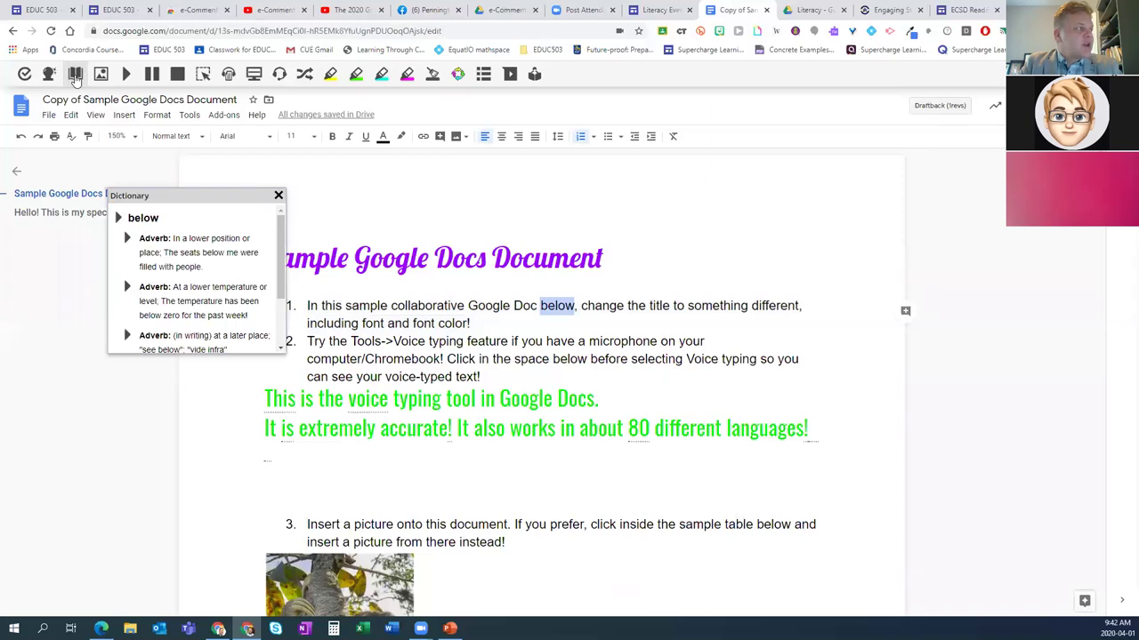
Step: Move the dictionary panel left and play the first definition of 'below' aloud
drag(182, 197, 111, 230)
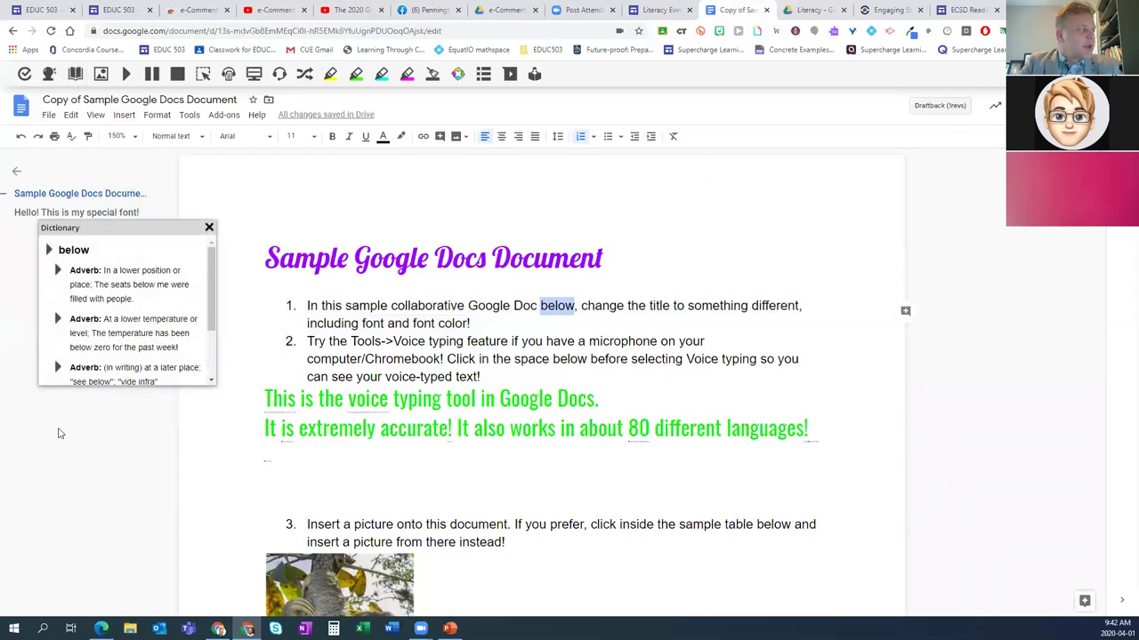
drag(114, 382, 117, 388)
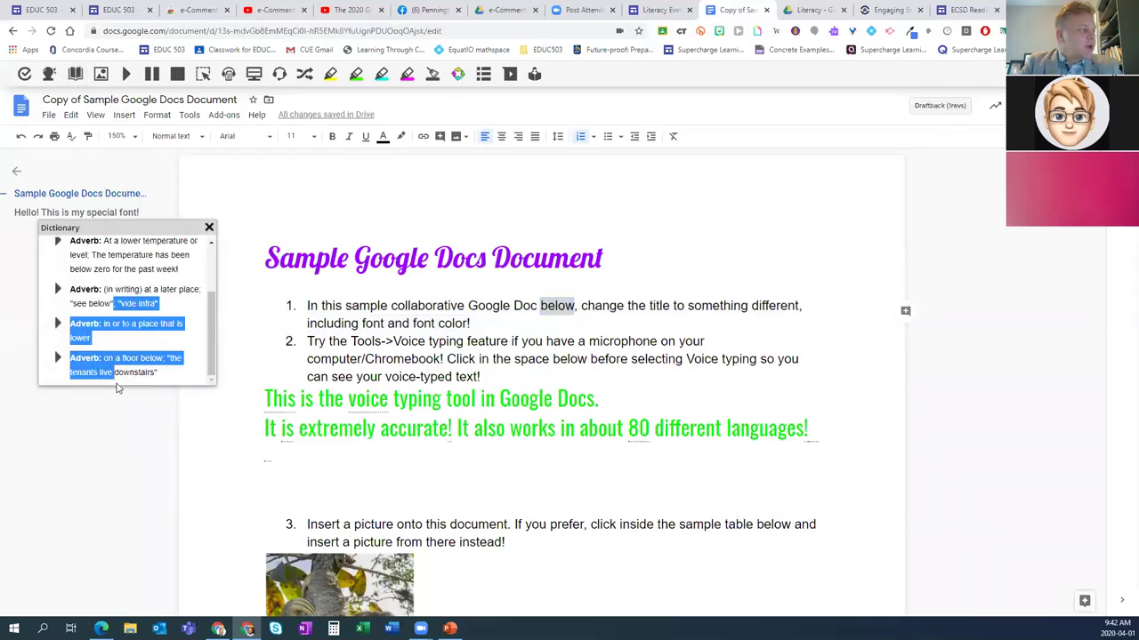
drag(213, 346, 202, 301)
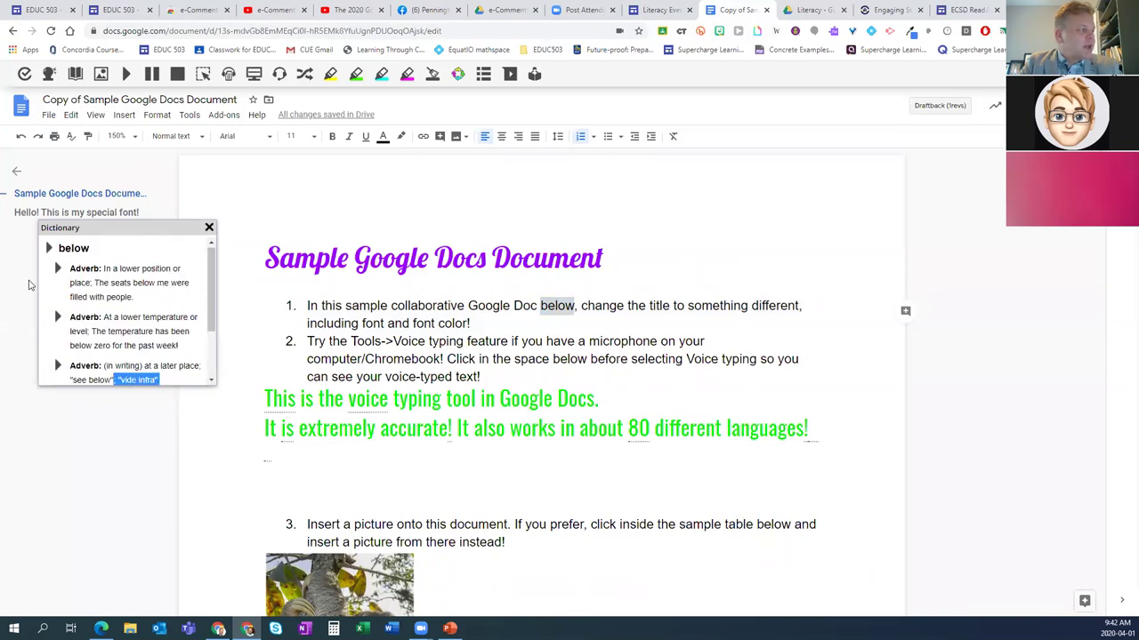
double_click(57, 271)
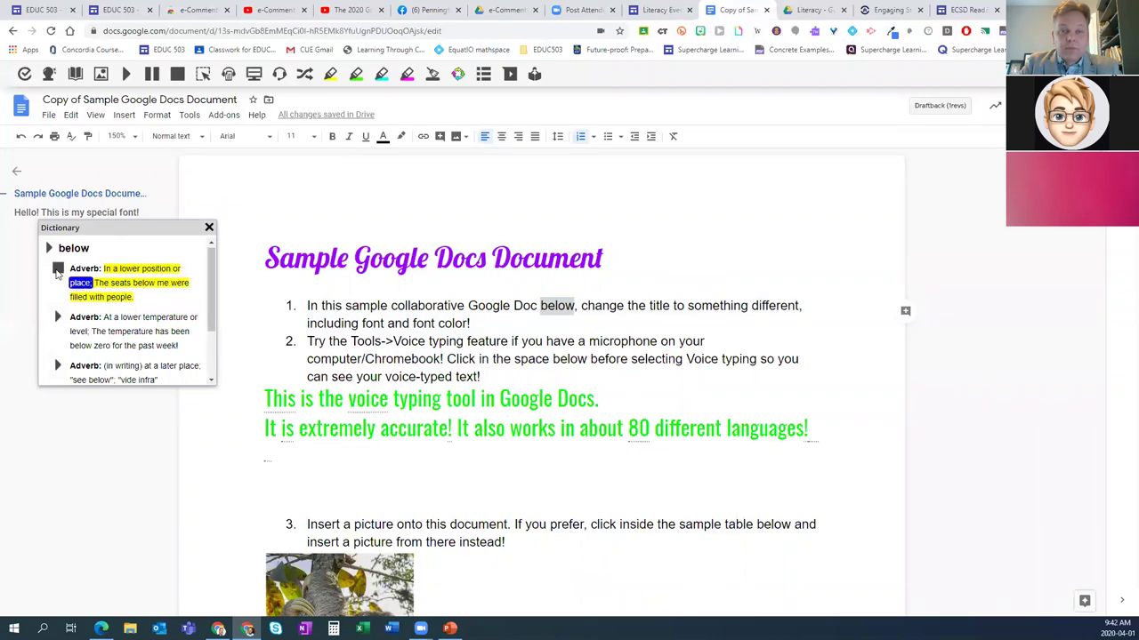
click(57, 269)
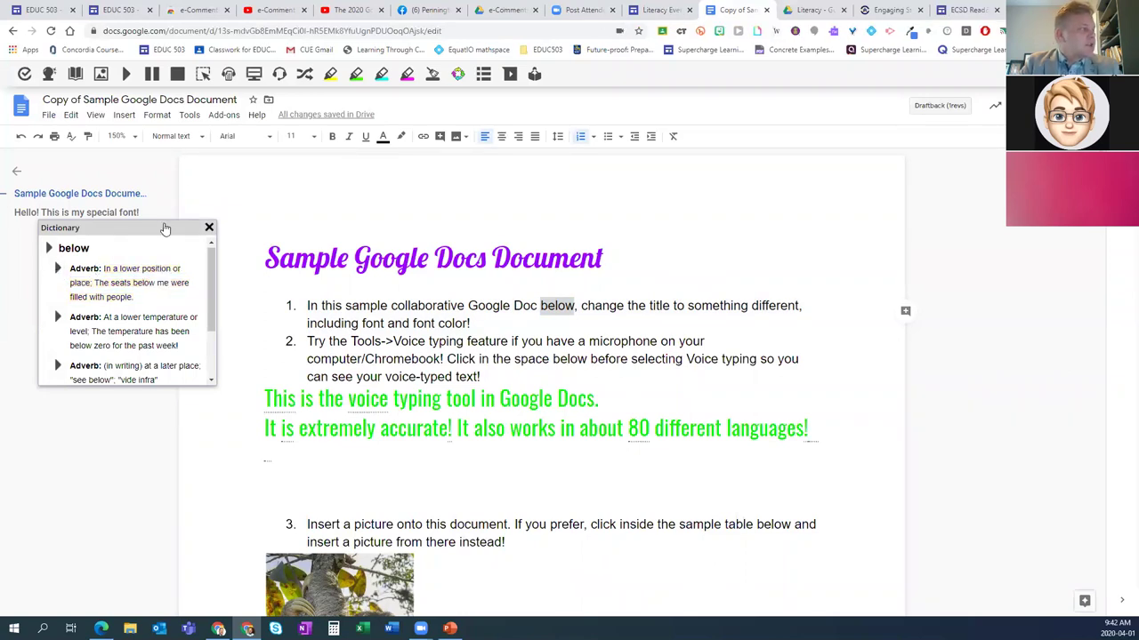
click(75, 74)
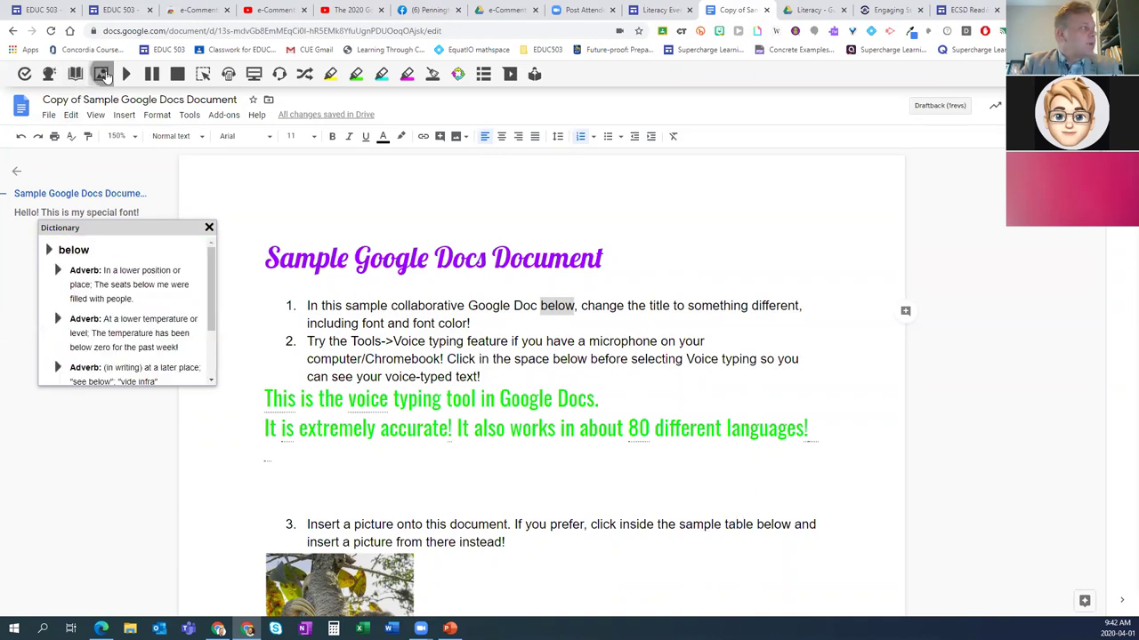
Step: Drag the square-above-red-circle Picture Dictionary image for 'below' beneath the green voice-typed text
click(100, 74)
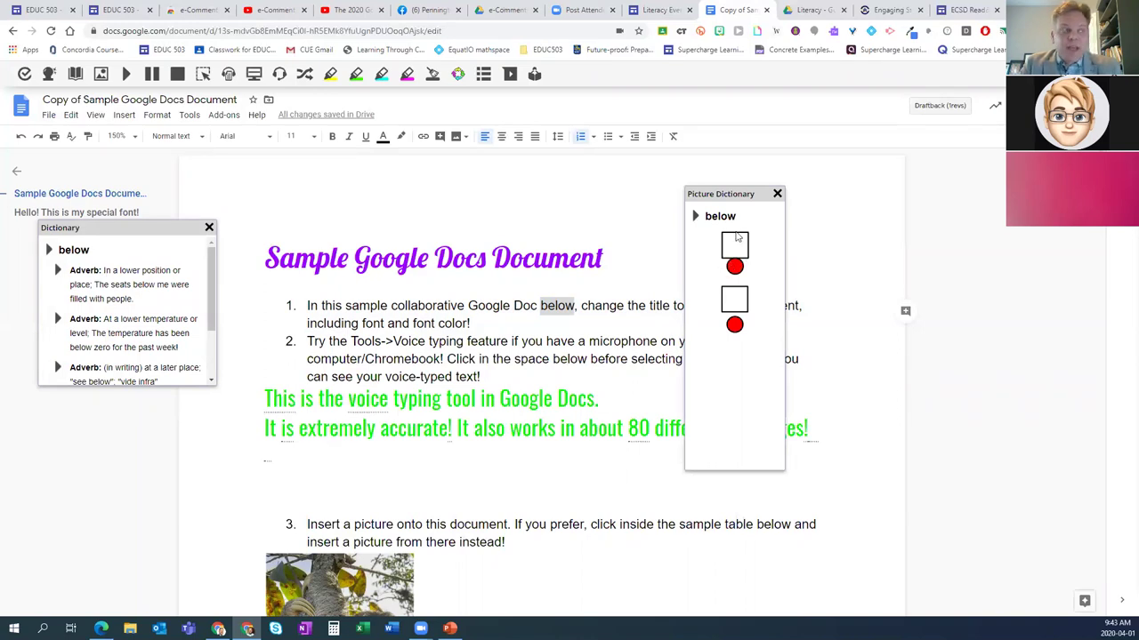
drag(741, 194, 832, 280)
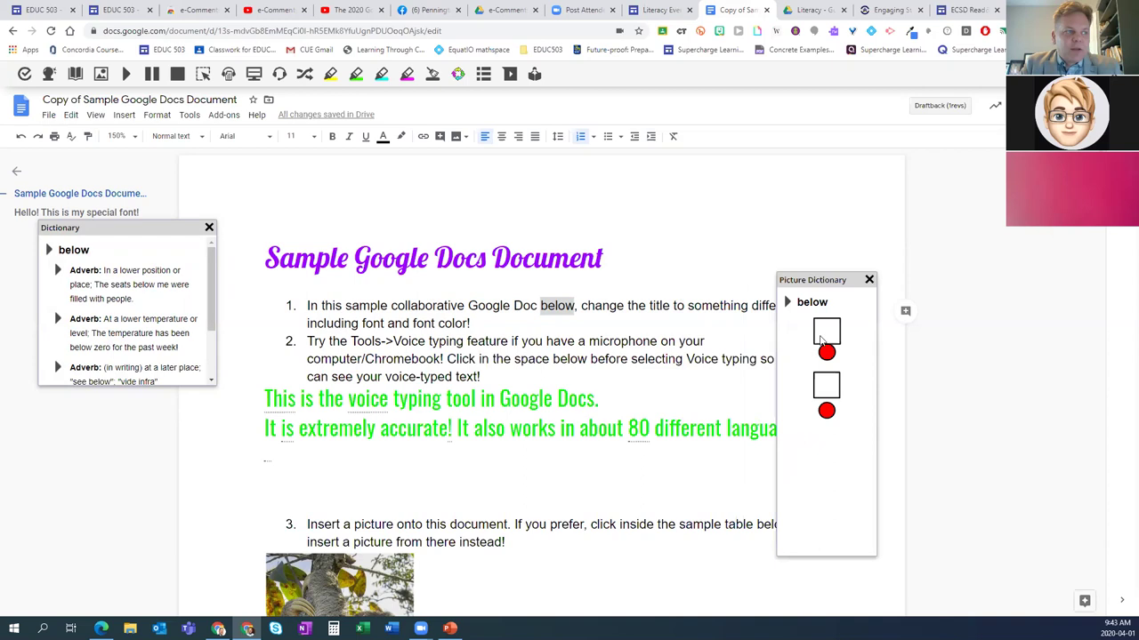
drag(826, 334, 382, 471)
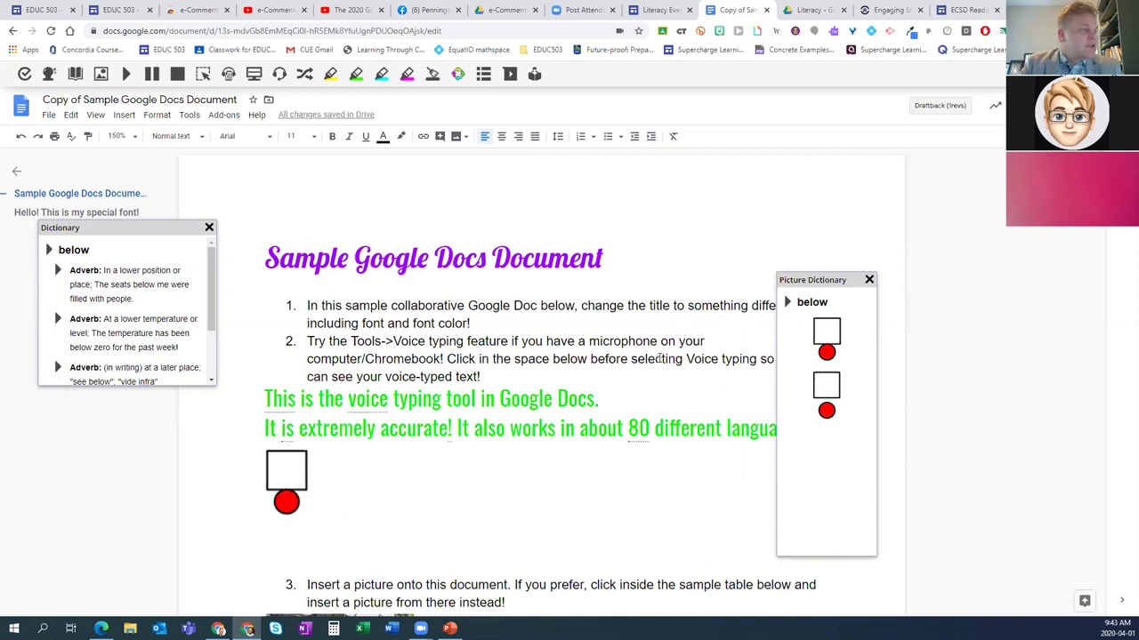
click(869, 280)
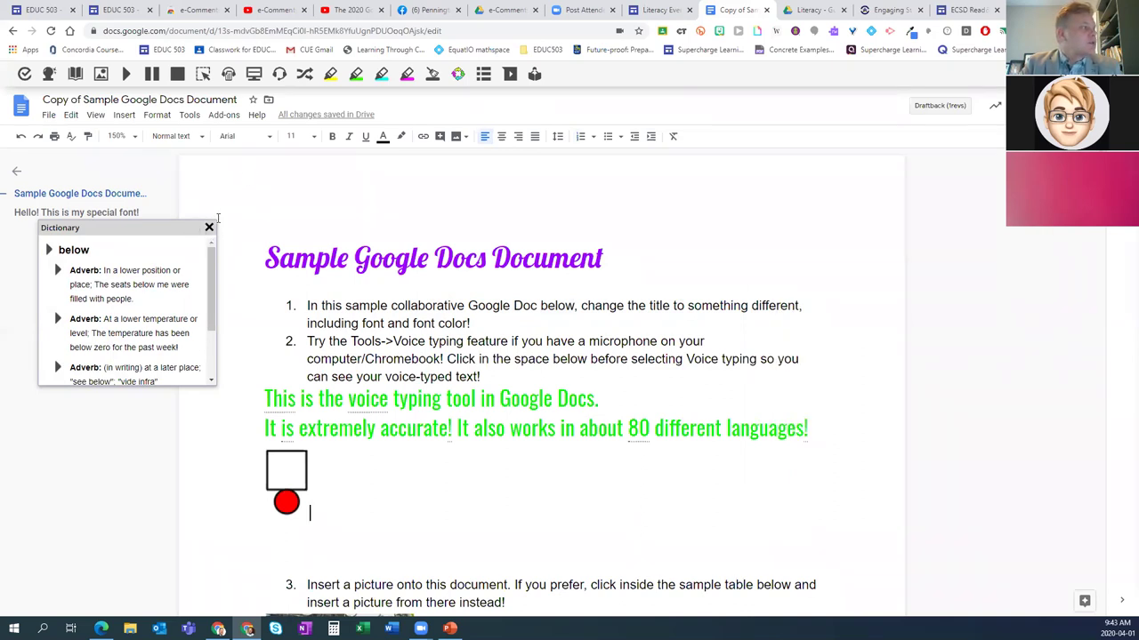
Step: Close the definitions panel and try Screen Masking on and then off
click(208, 228)
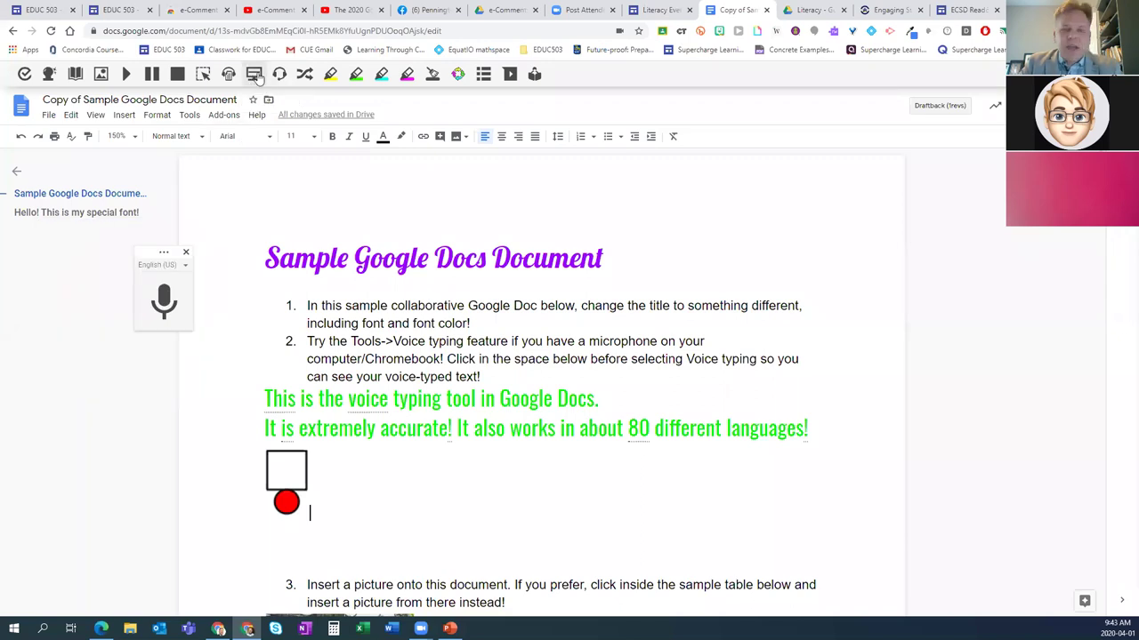
click(255, 74)
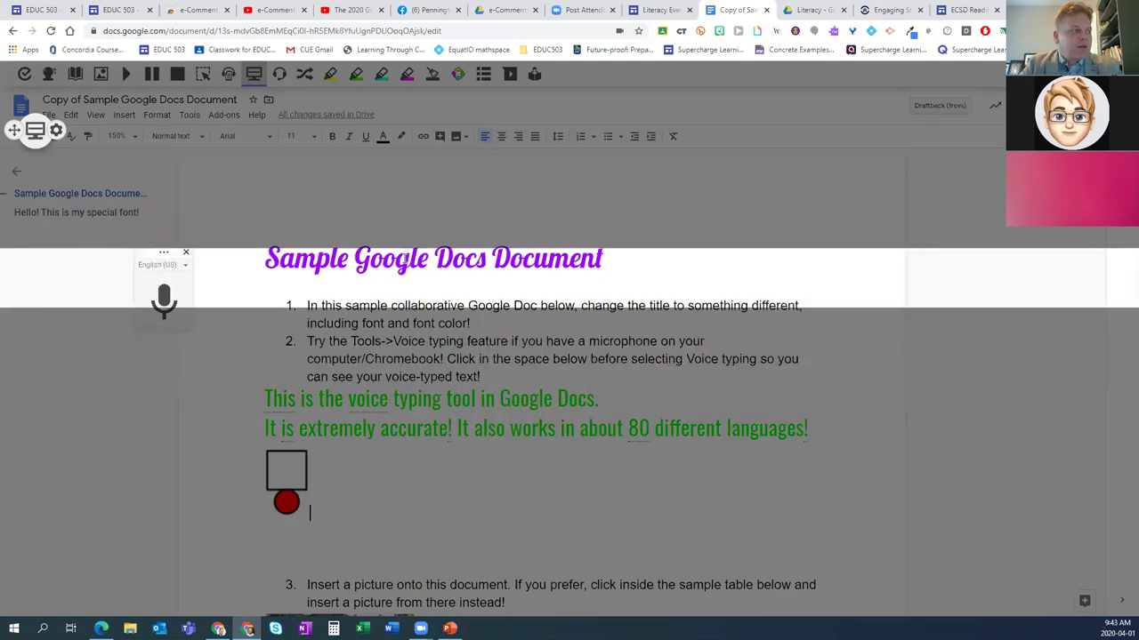
scroll(404, 356, down, 3)
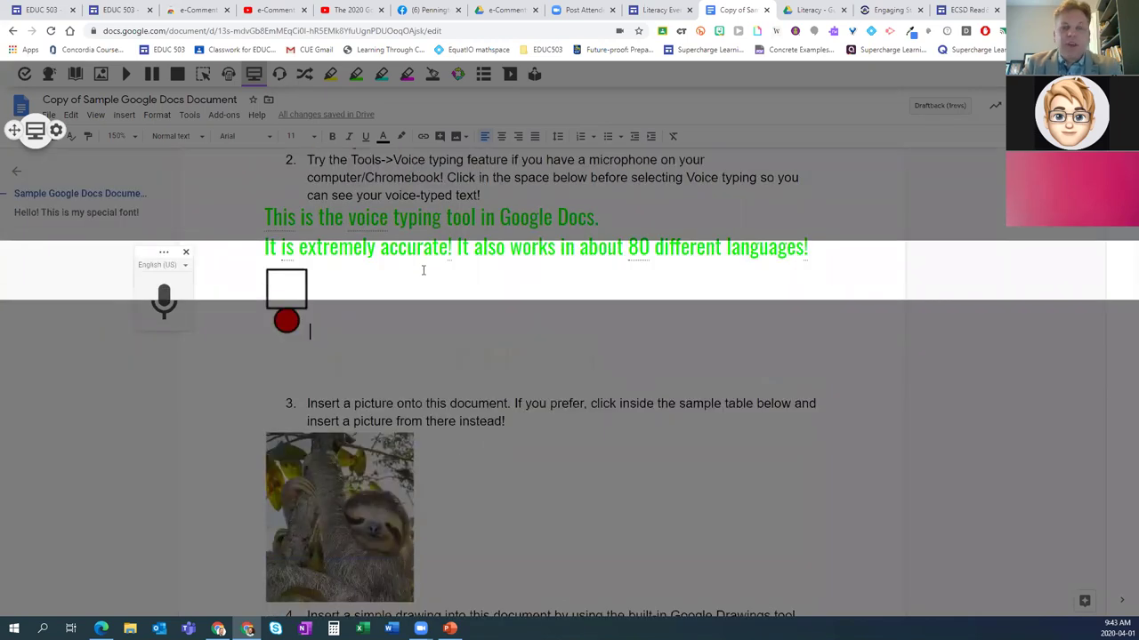
click(254, 74)
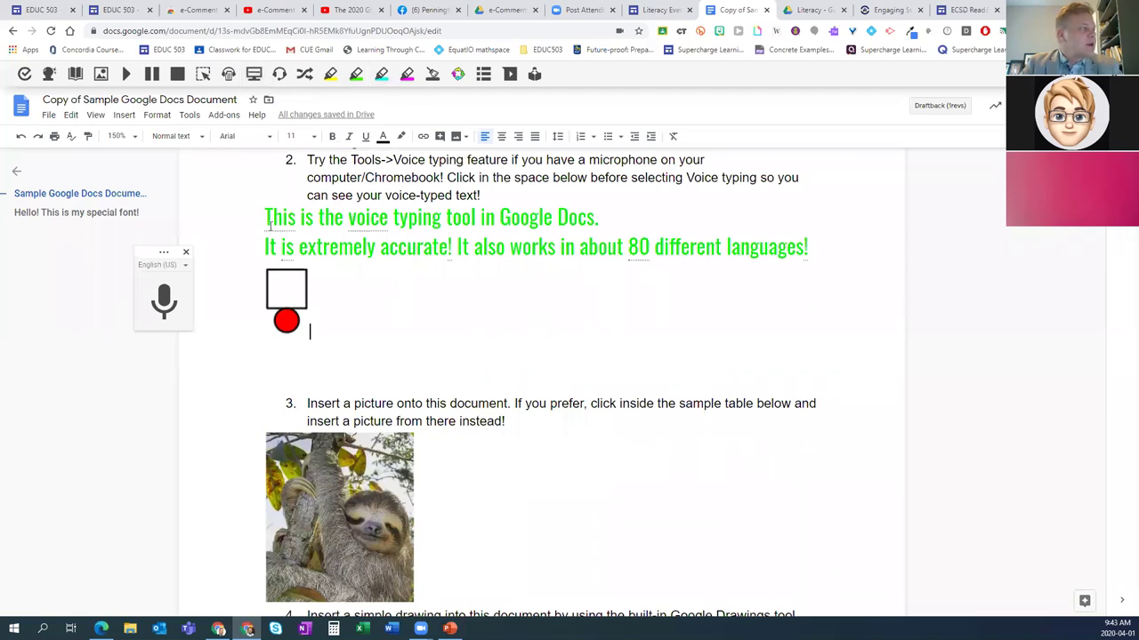
Step: Select the phrase 'change the title to something different,' in item 1
scroll(325, 302, up, 2)
scroll(288, 374, down, 1)
click(289, 372)
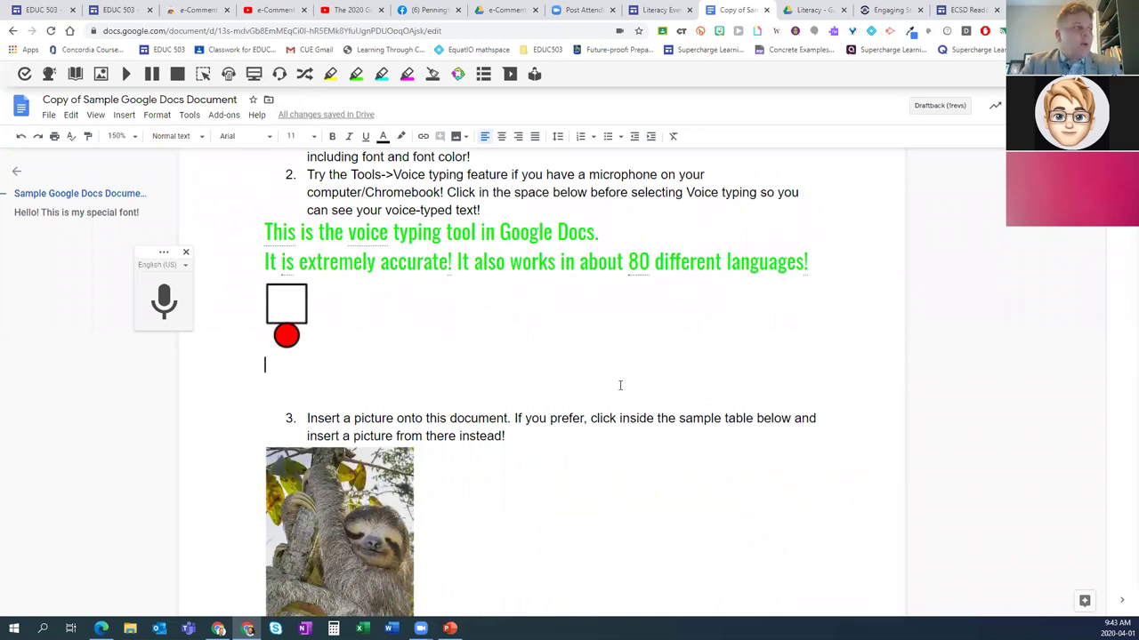
scroll(620, 385, up, 3)
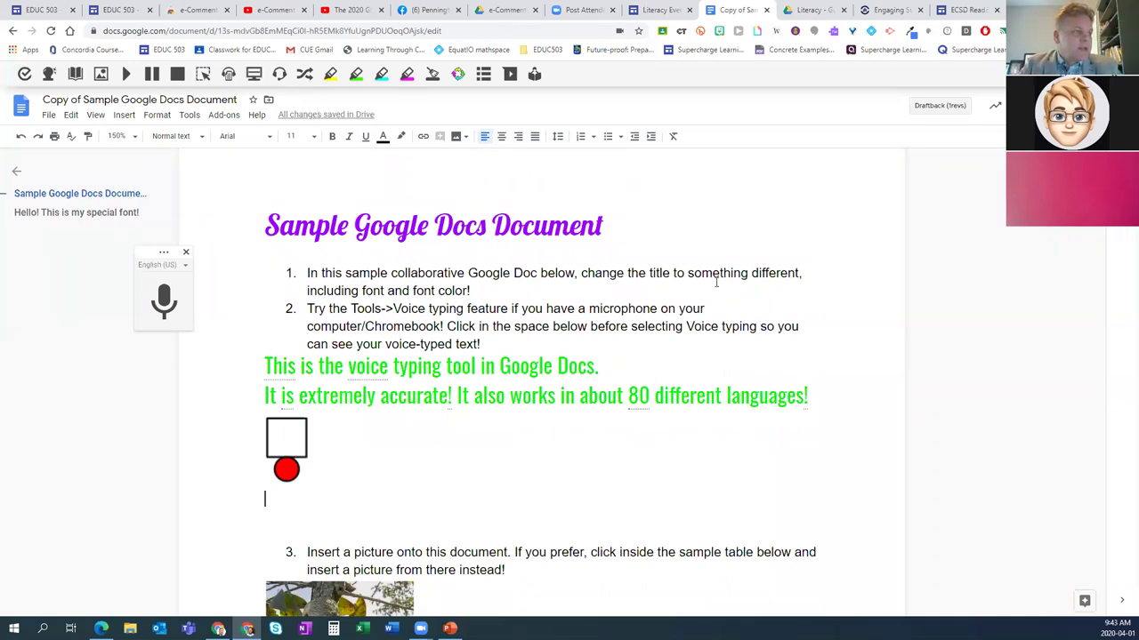
drag(580, 274, 806, 274)
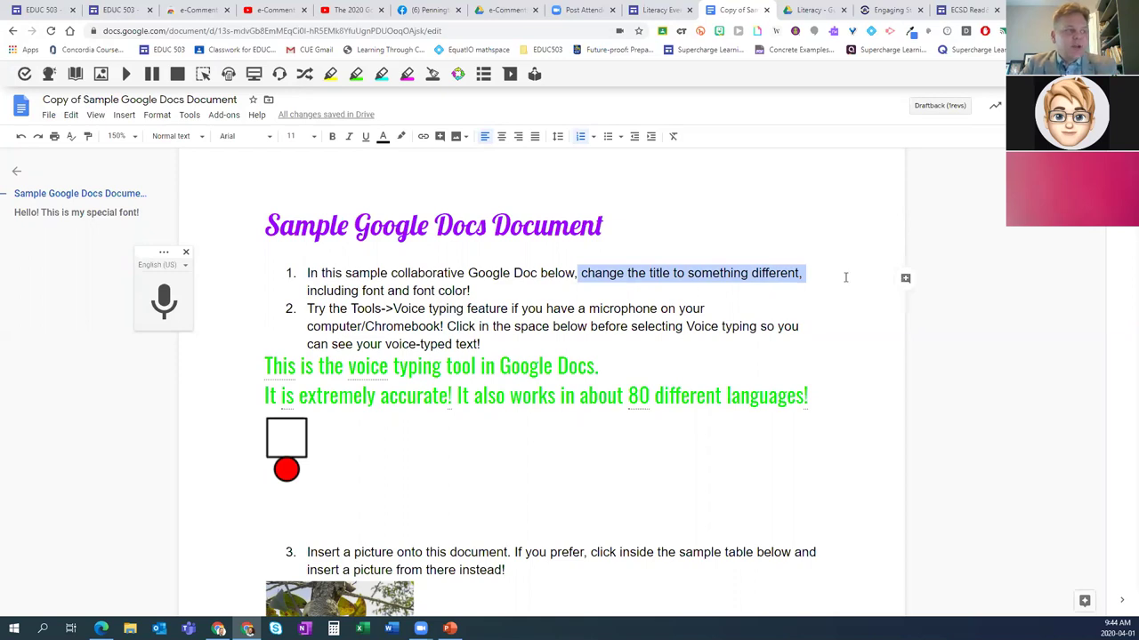
Step: Post a 'Good work!' comment on the phrase 'change the title to something different,'
click(734, 290)
drag(805, 274, 577, 278)
click(904, 278)
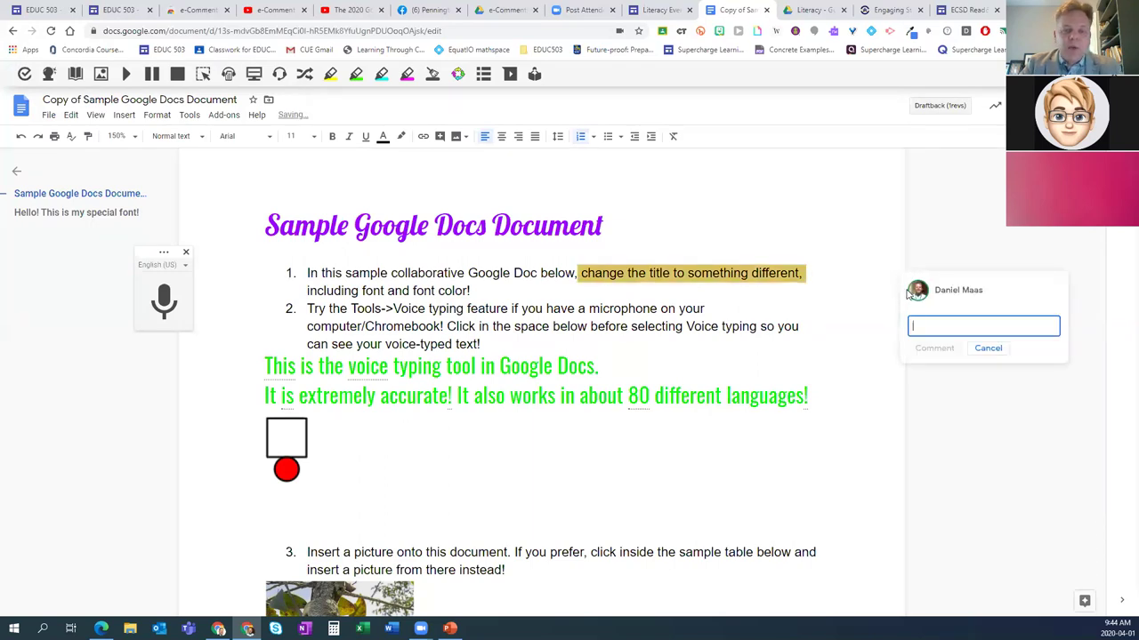
text(Good wo)
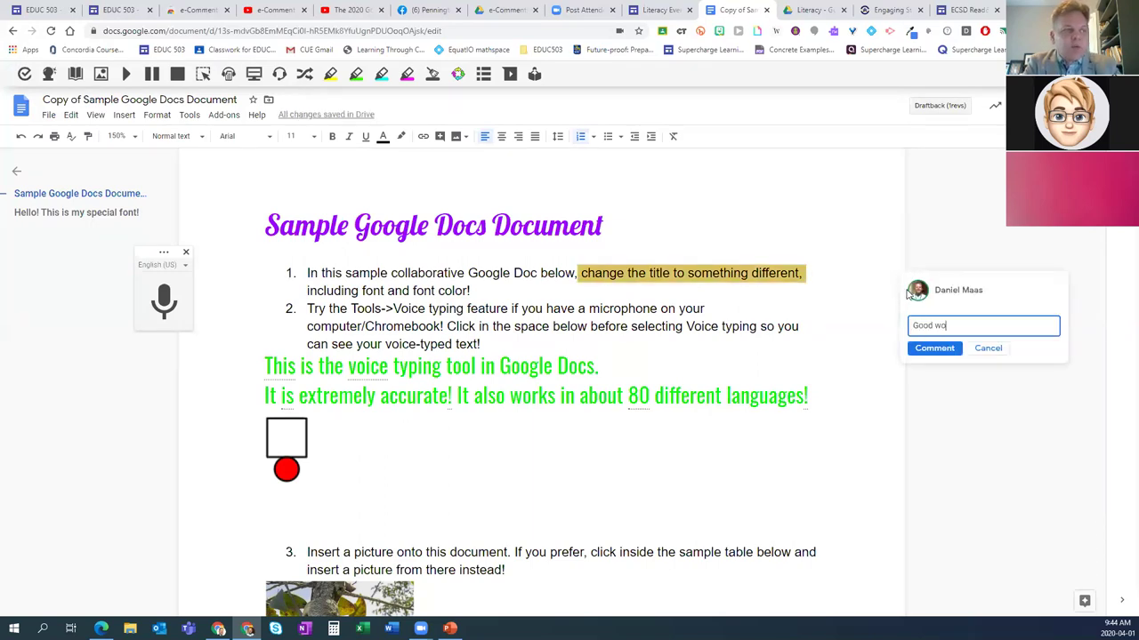
text(rk!)
key(Return)
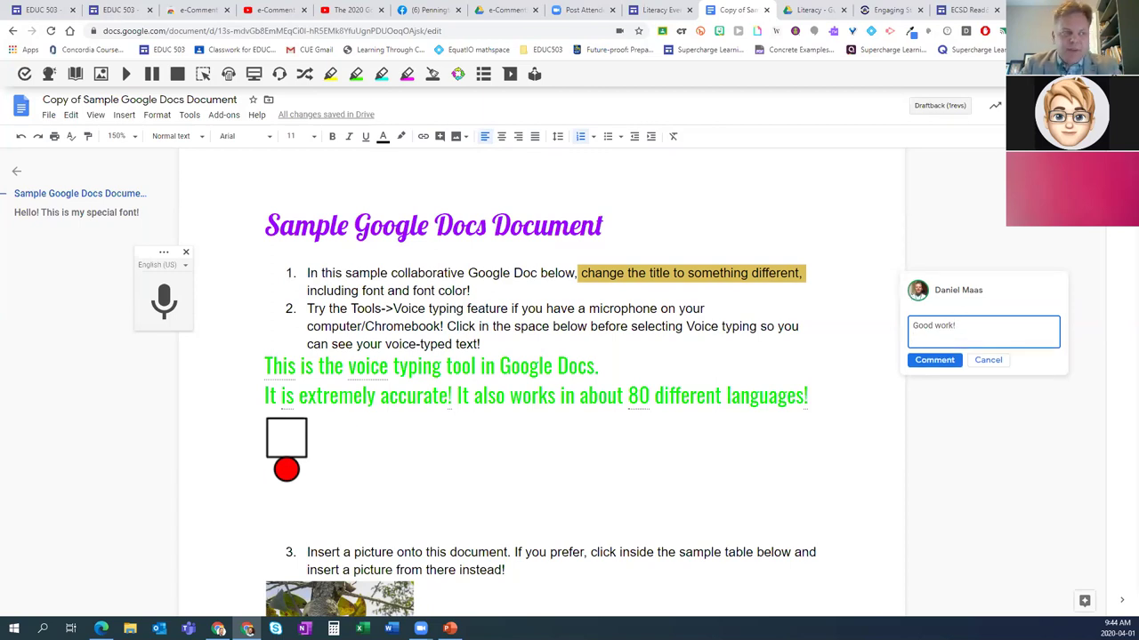
click(934, 360)
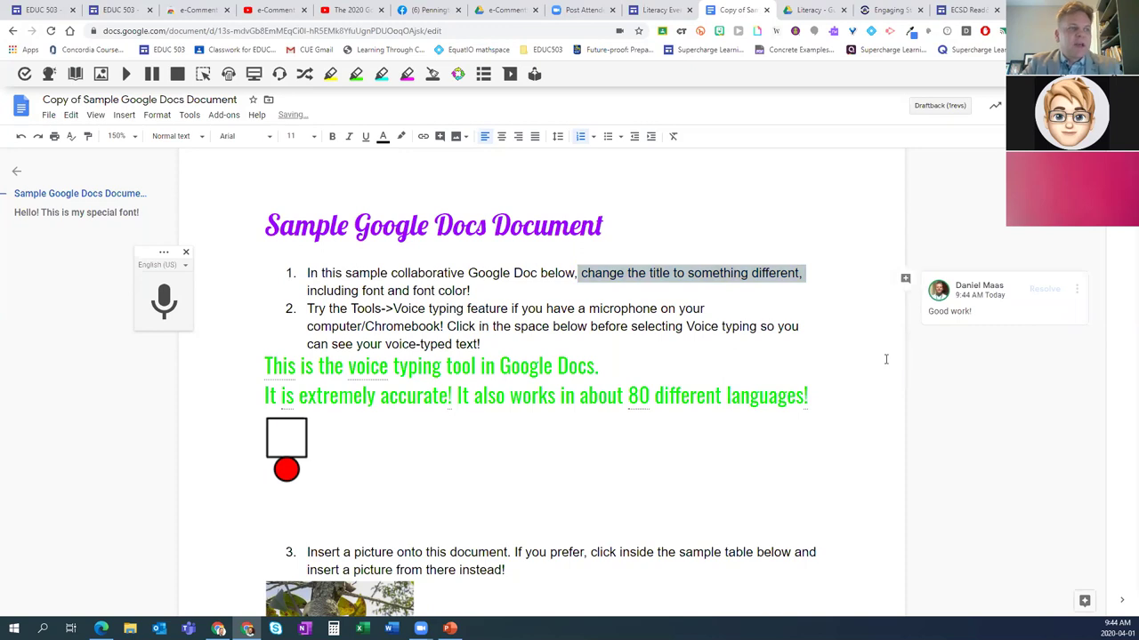
Step: Open the comment thread, abandon a reply, then select the word 'microphone' in item 2
click(968, 315)
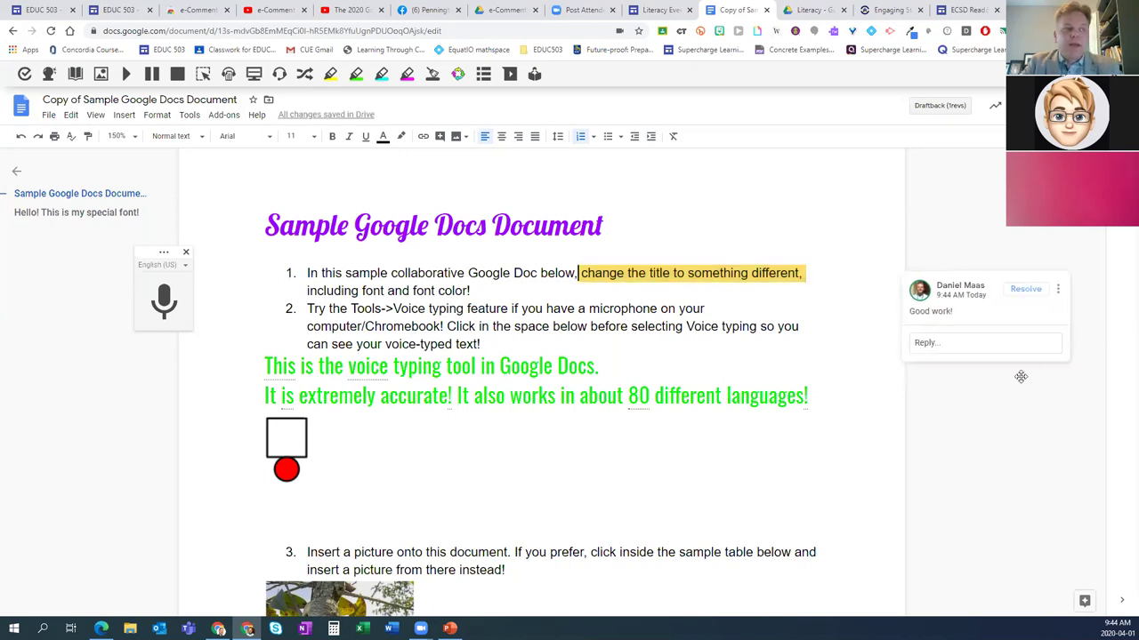
click(955, 346)
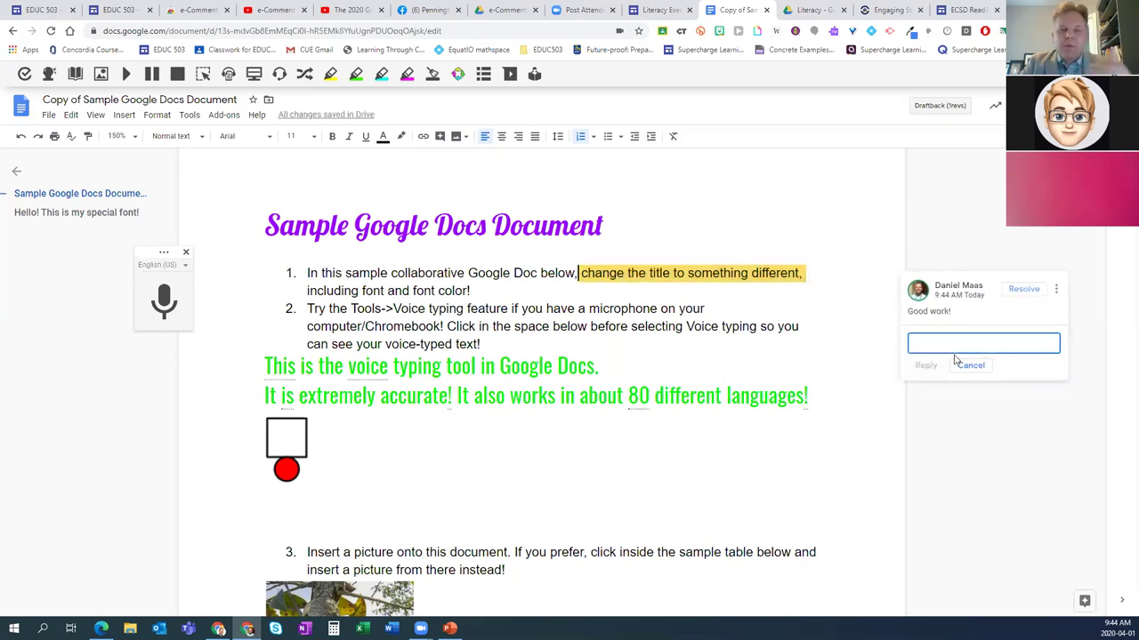
click(971, 368)
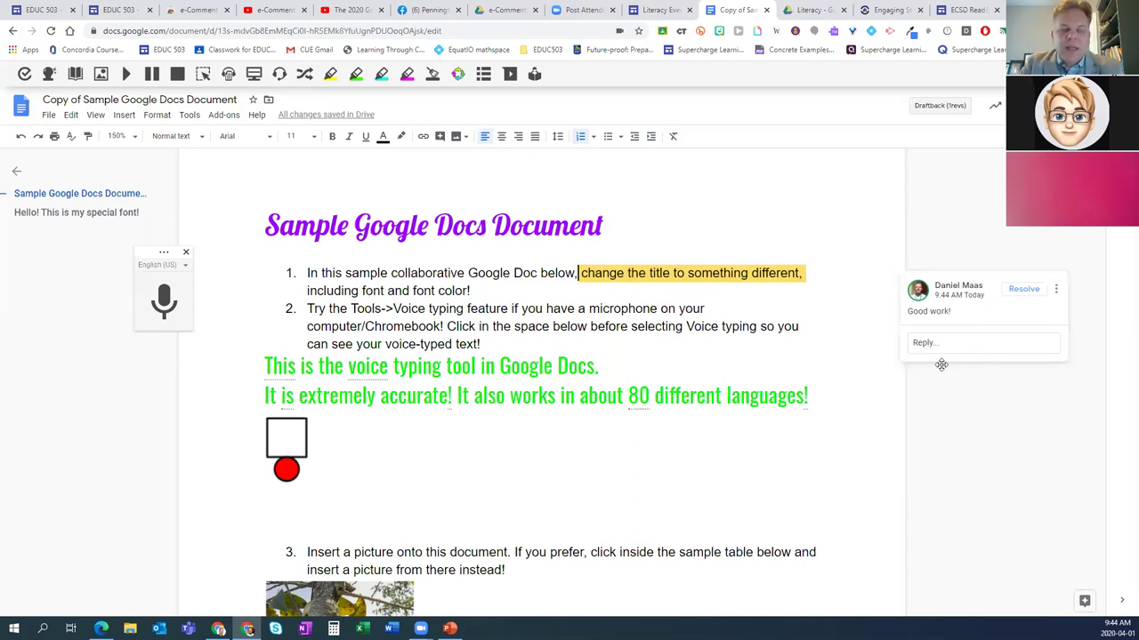
click(805, 290)
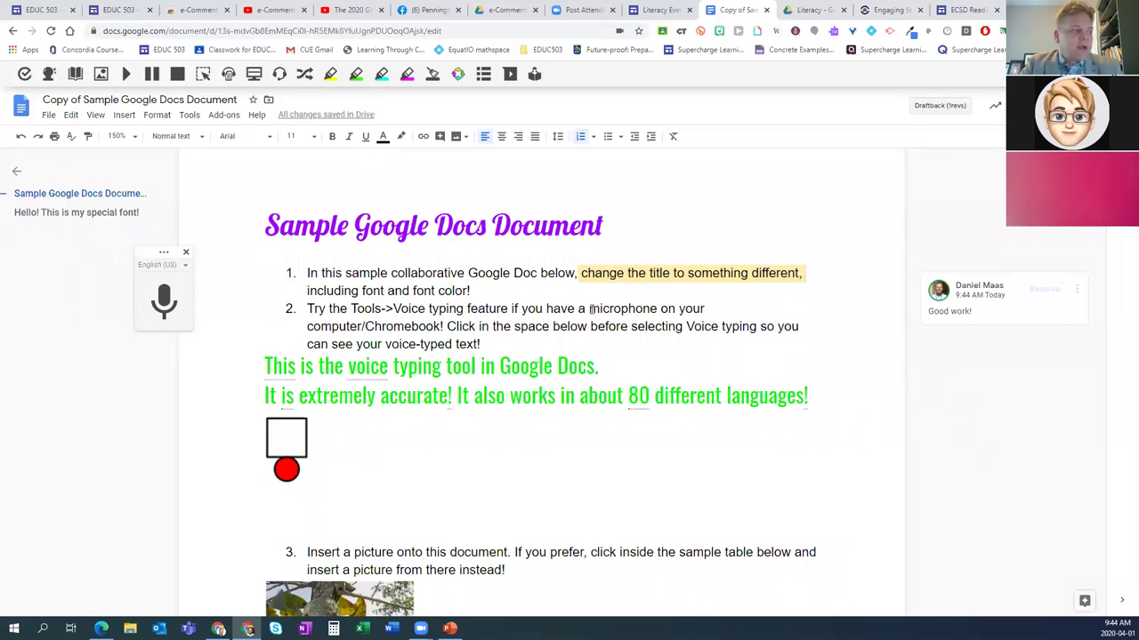
drag(589, 309, 658, 307)
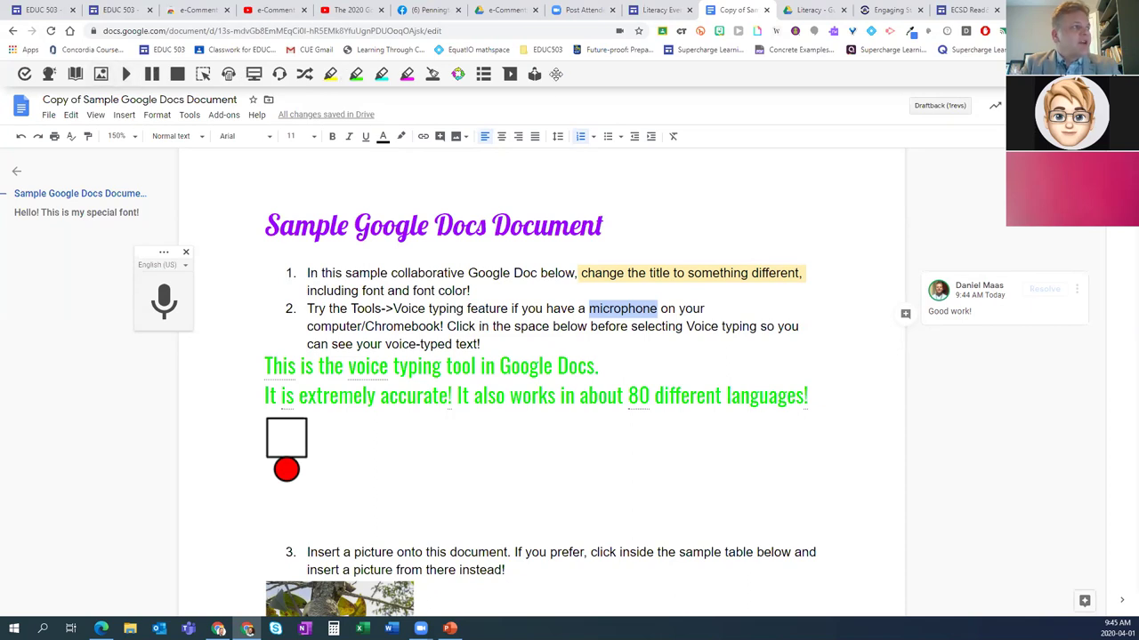
Step: Record a Read&Write voice note, insert it as a comment on 'microphone', and play it back
click(509, 75)
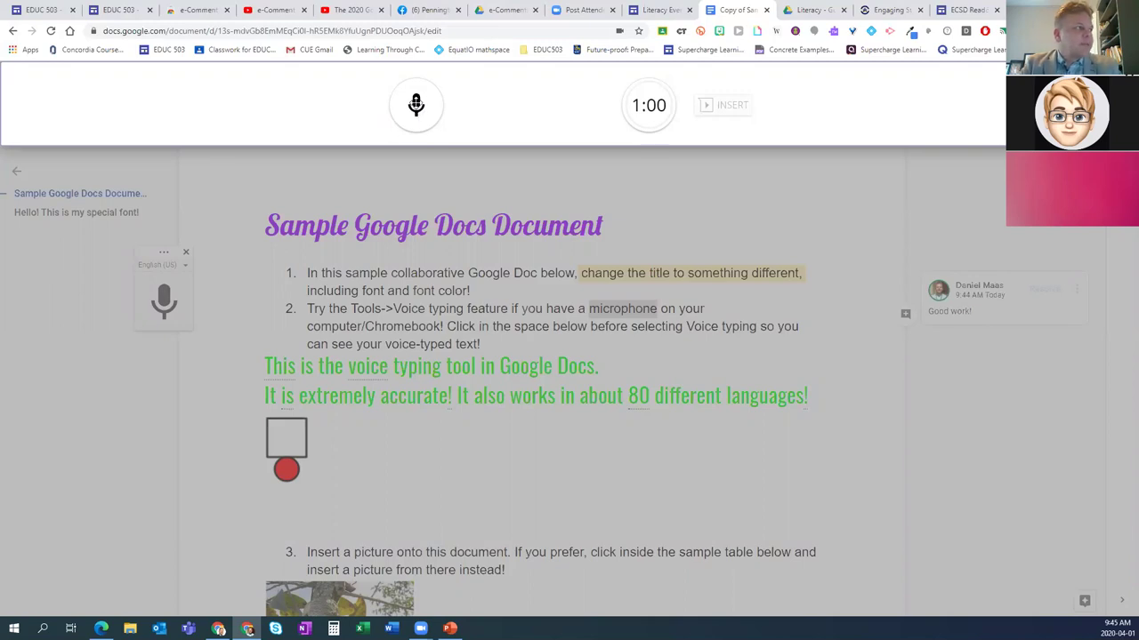
click(416, 105)
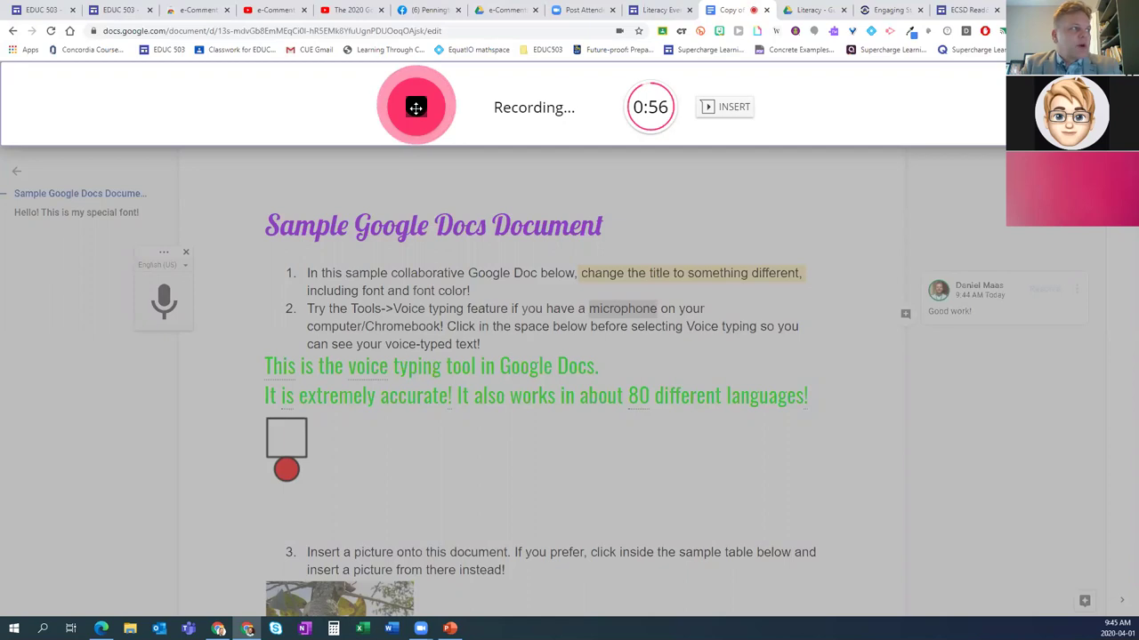
click(418, 108)
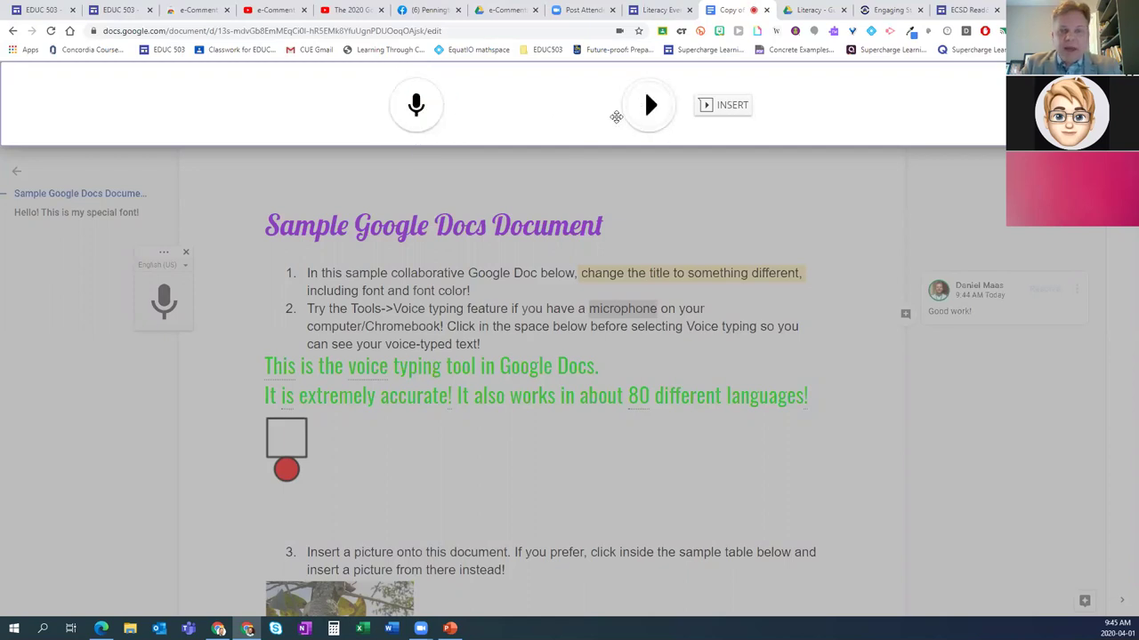
click(727, 106)
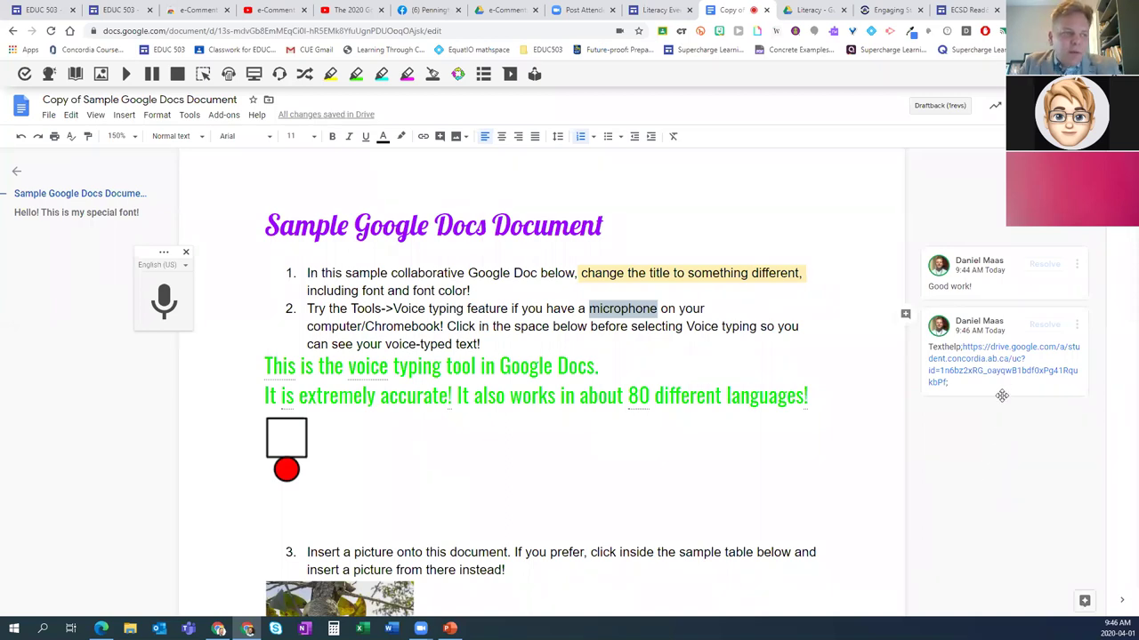
click(1005, 362)
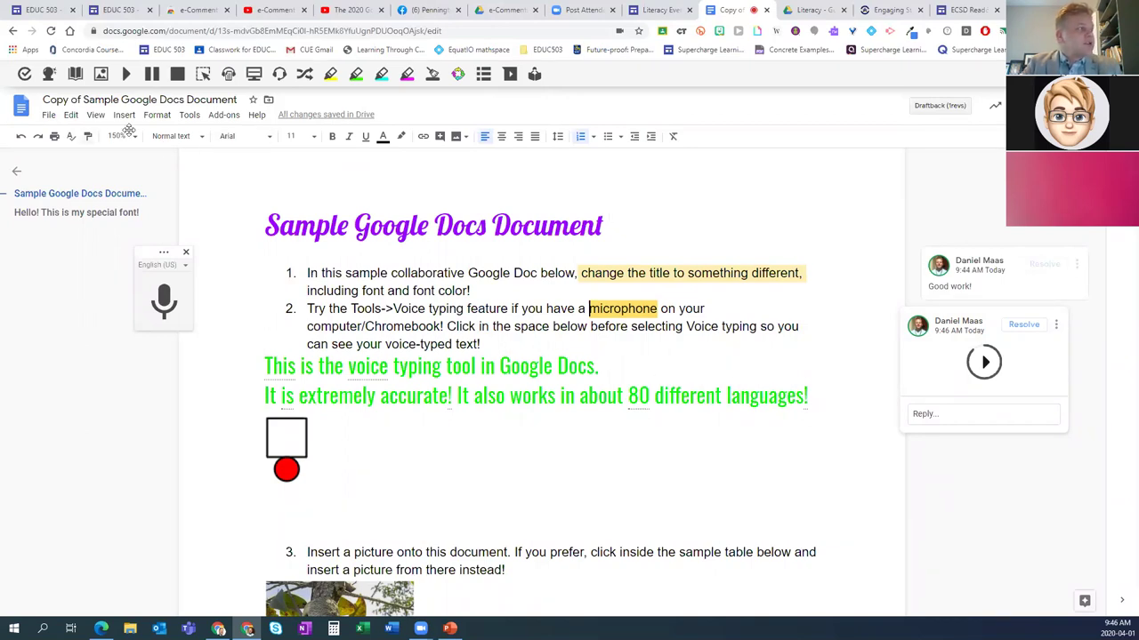
Step: Add an empty line right after the Powerful Teaching book-cover image at the document's end
scroll(341, 313, down, 2)
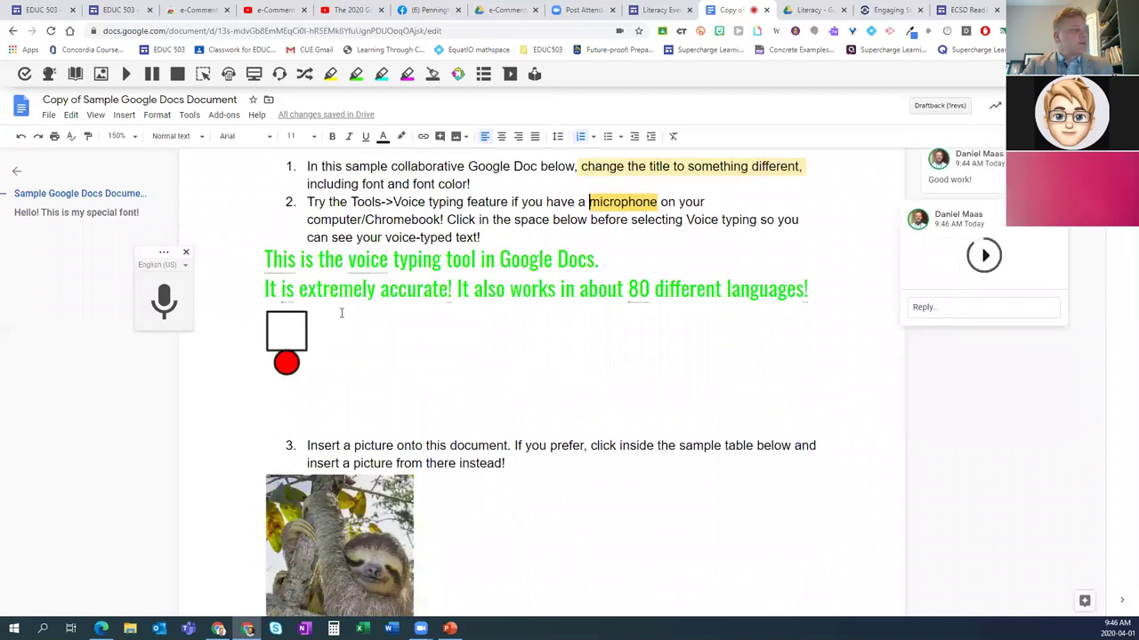
click(275, 402)
scroll(351, 368, down, 5)
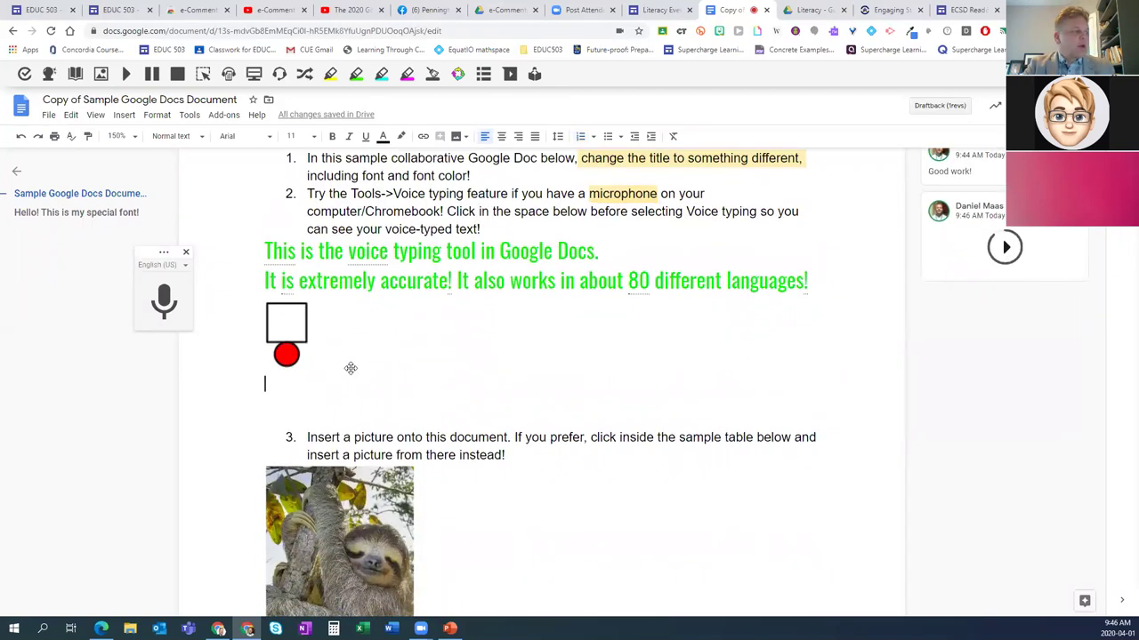
scroll(350, 374, down, 3)
scroll(350, 374, down, 8)
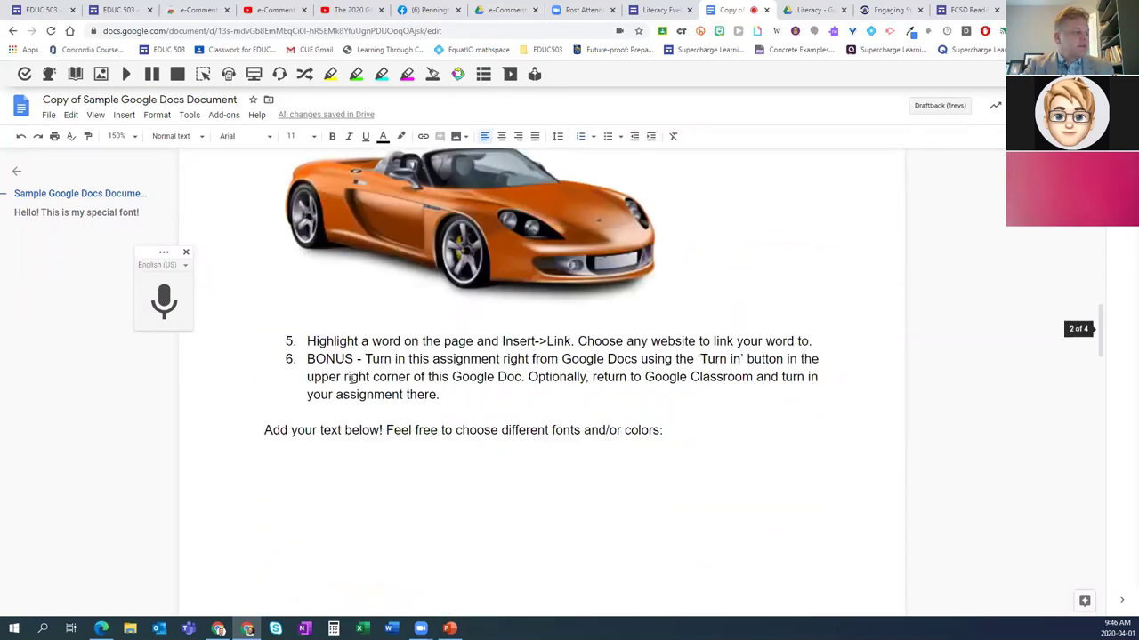
scroll(351, 377, down, 12)
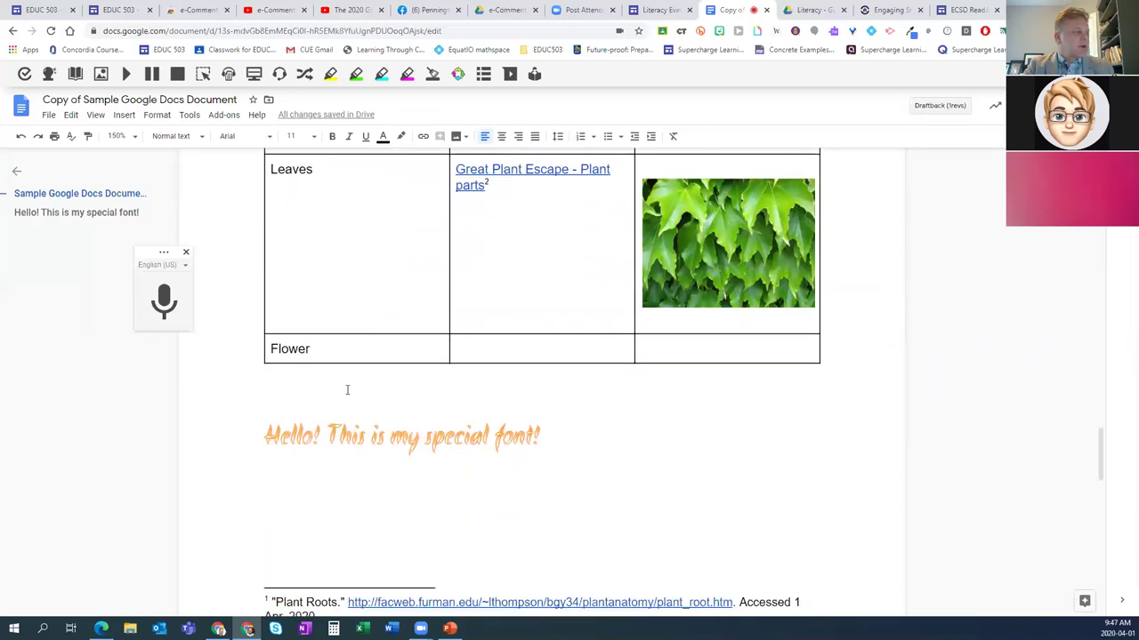
scroll(347, 399, down, 12)
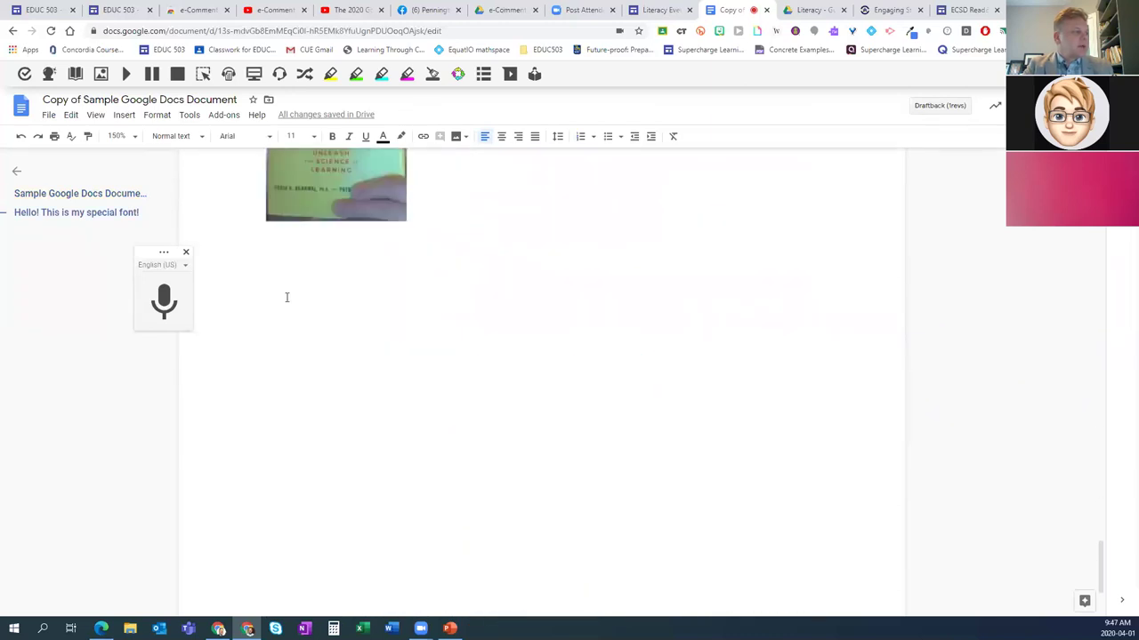
scroll(285, 297, up, 2)
click(275, 333)
scroll(276, 405, up, 1)
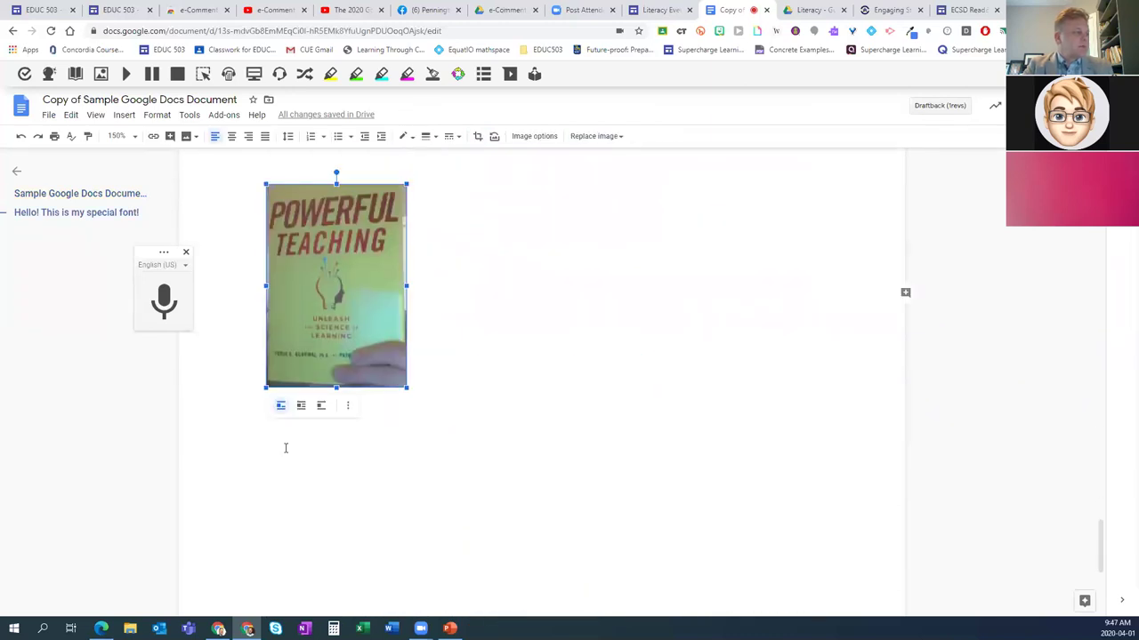
click(474, 380)
key(Return)
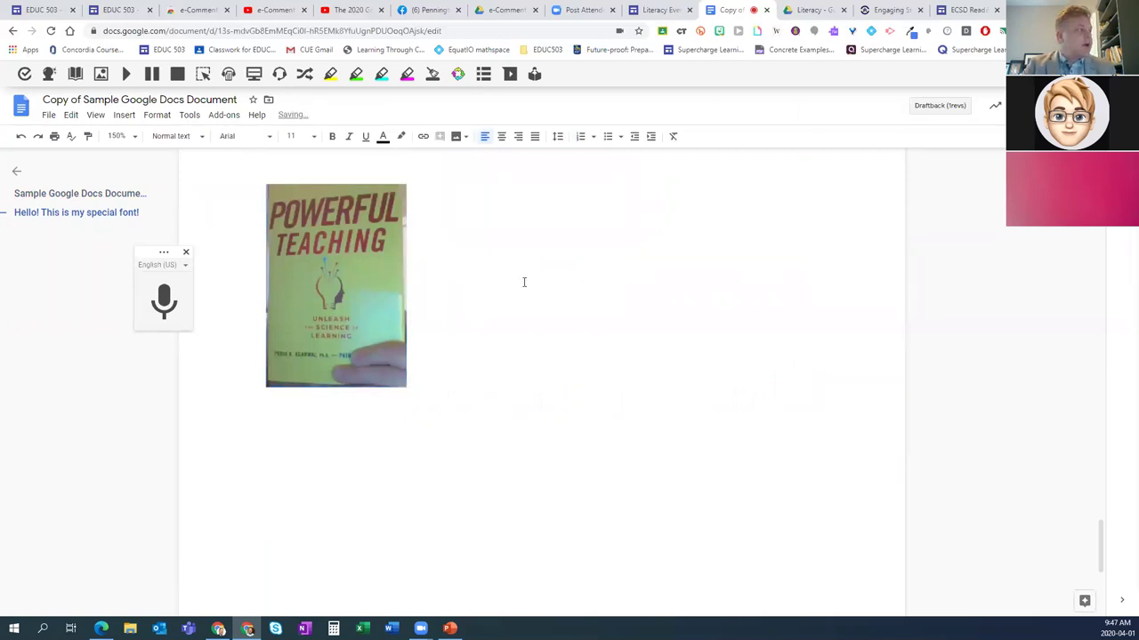
scroll(536, 304, down, 2)
scroll(536, 304, down, 1)
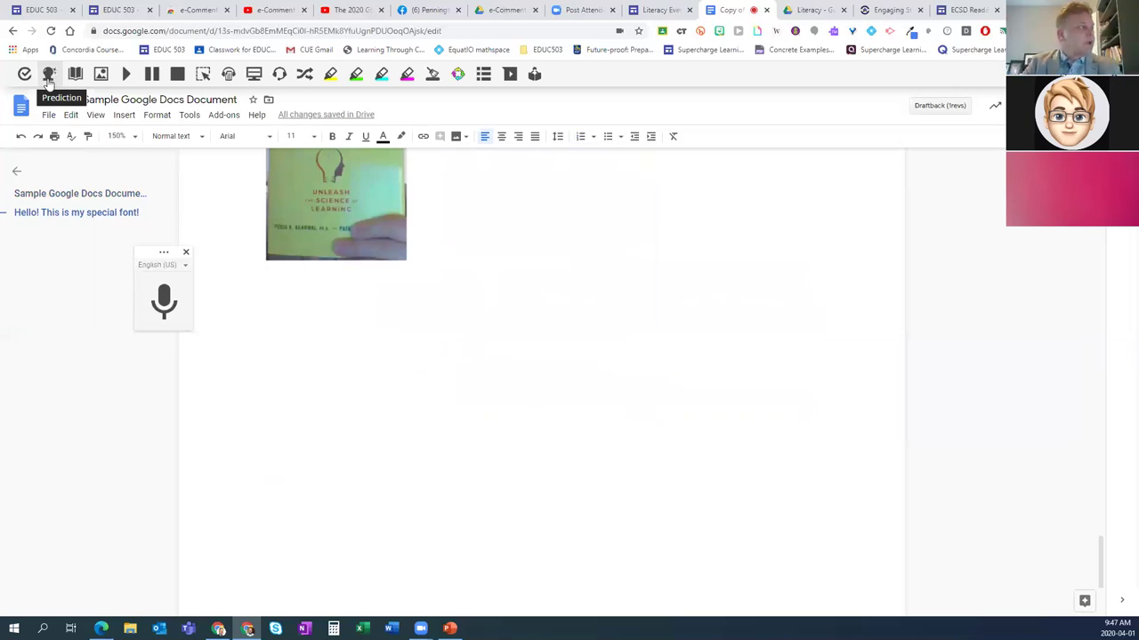
Step: With Prediction on, type 'One day I was walking' using a suggestion, then toggle Prediction off and on
click(48, 75)
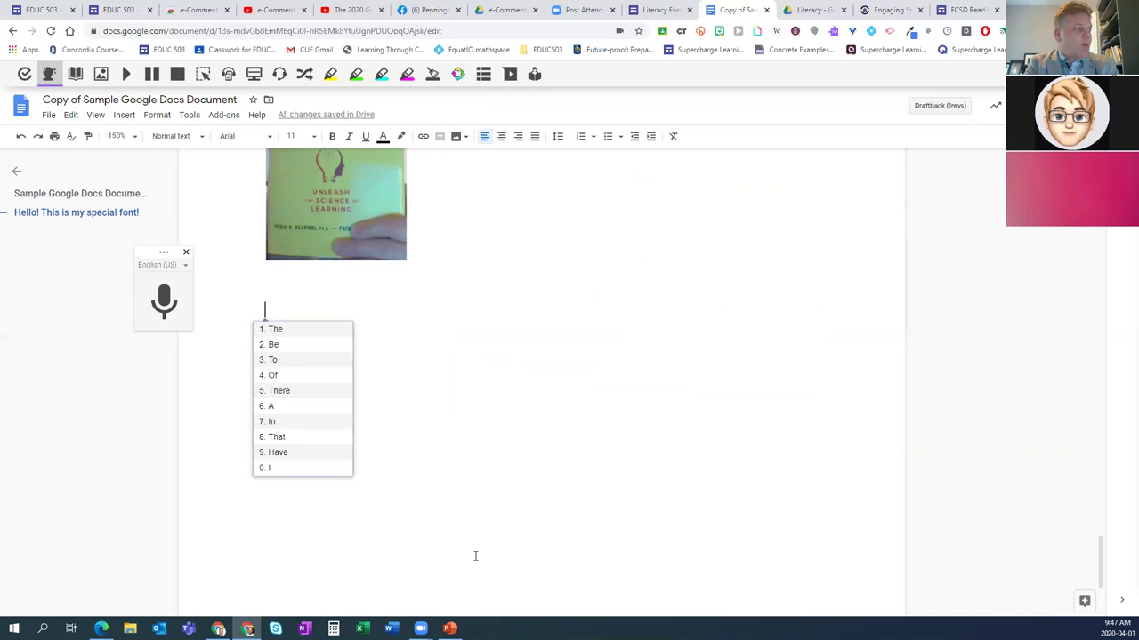
text(One )
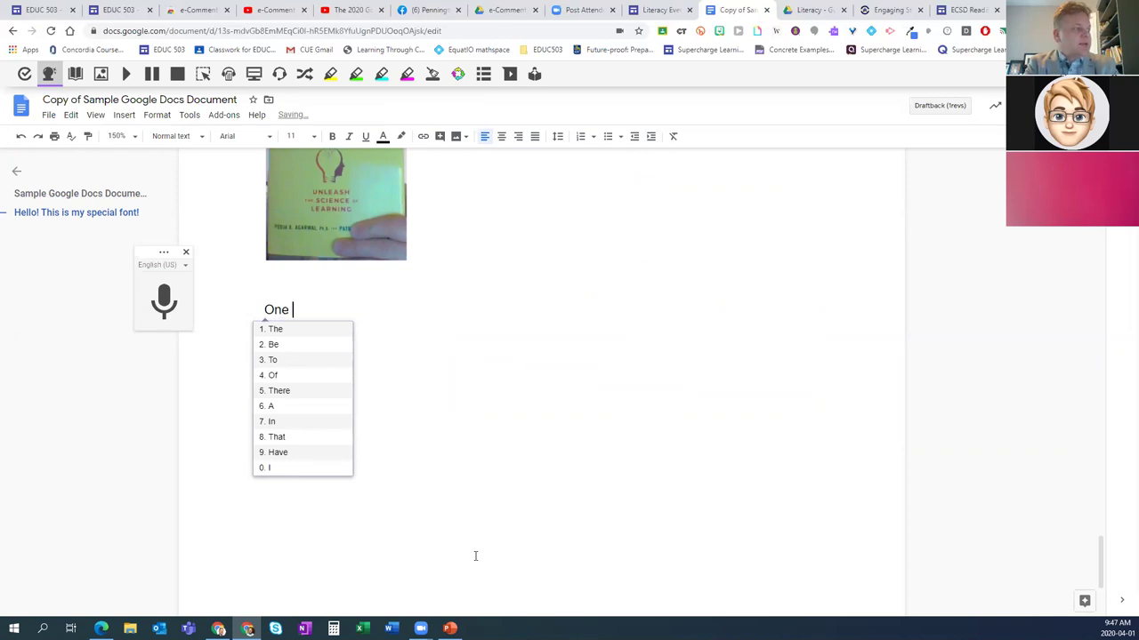
text(day I was)
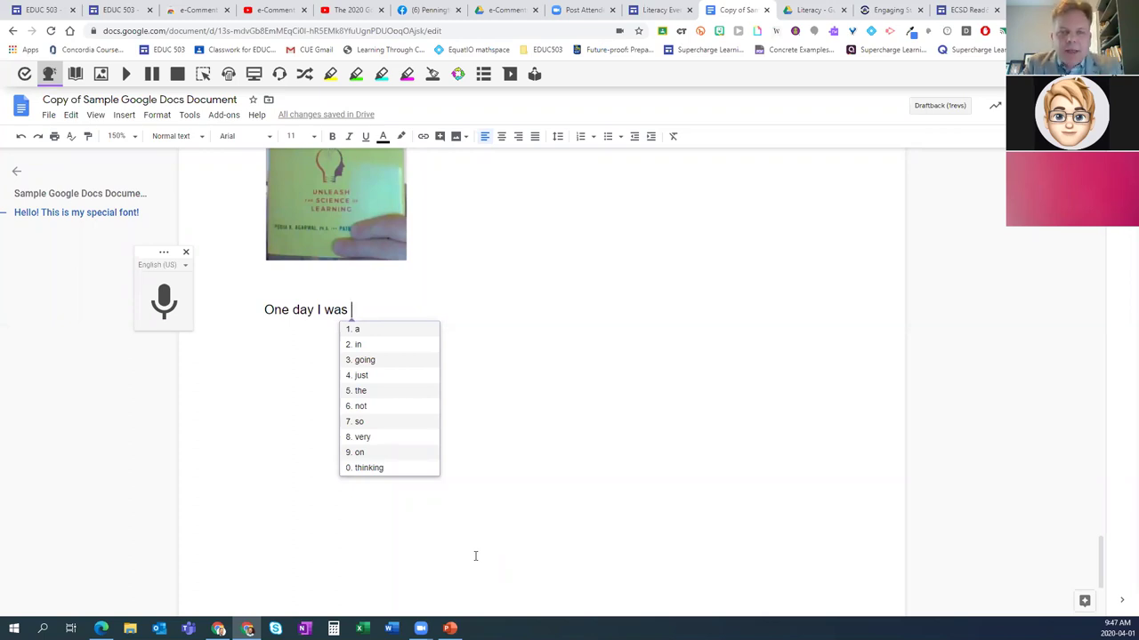
text(w)
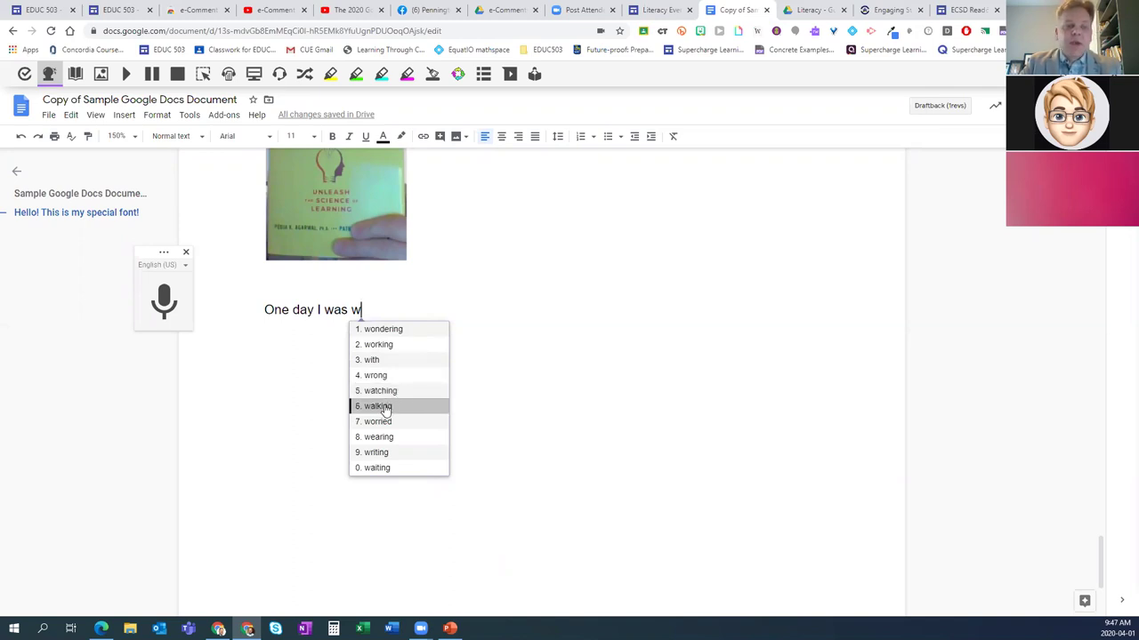
click(381, 406)
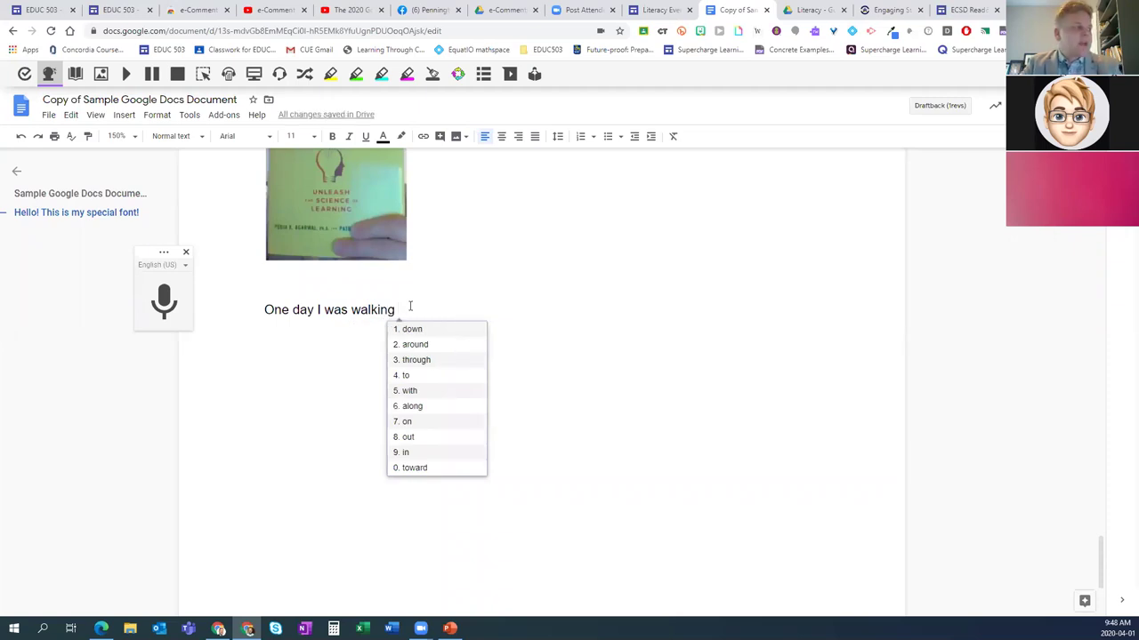
click(49, 76)
click(50, 76)
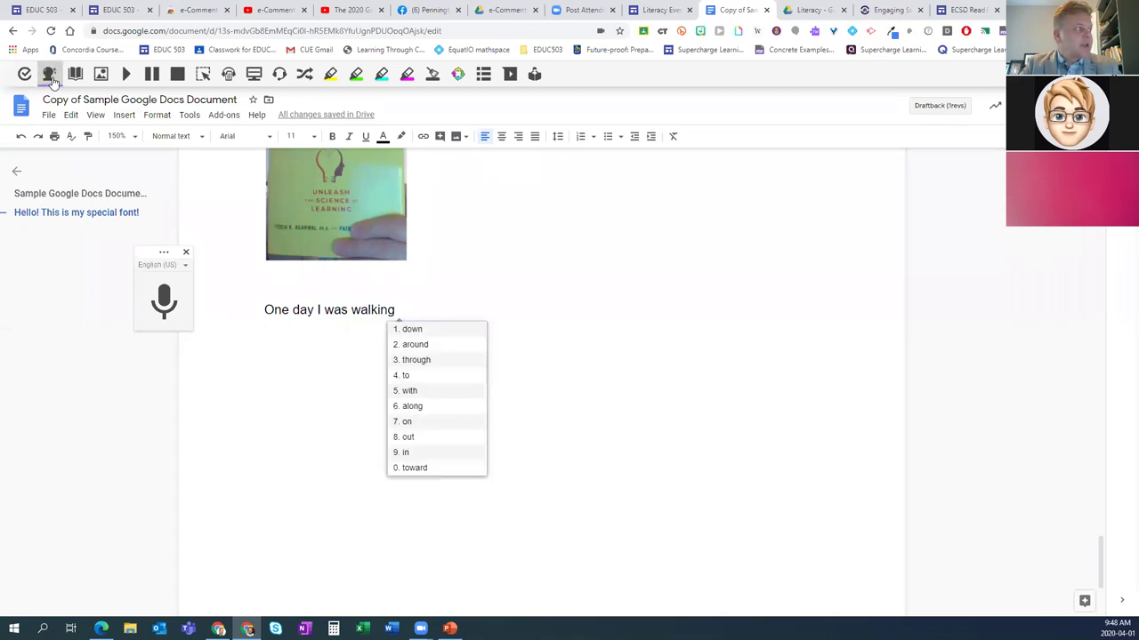
click(50, 77)
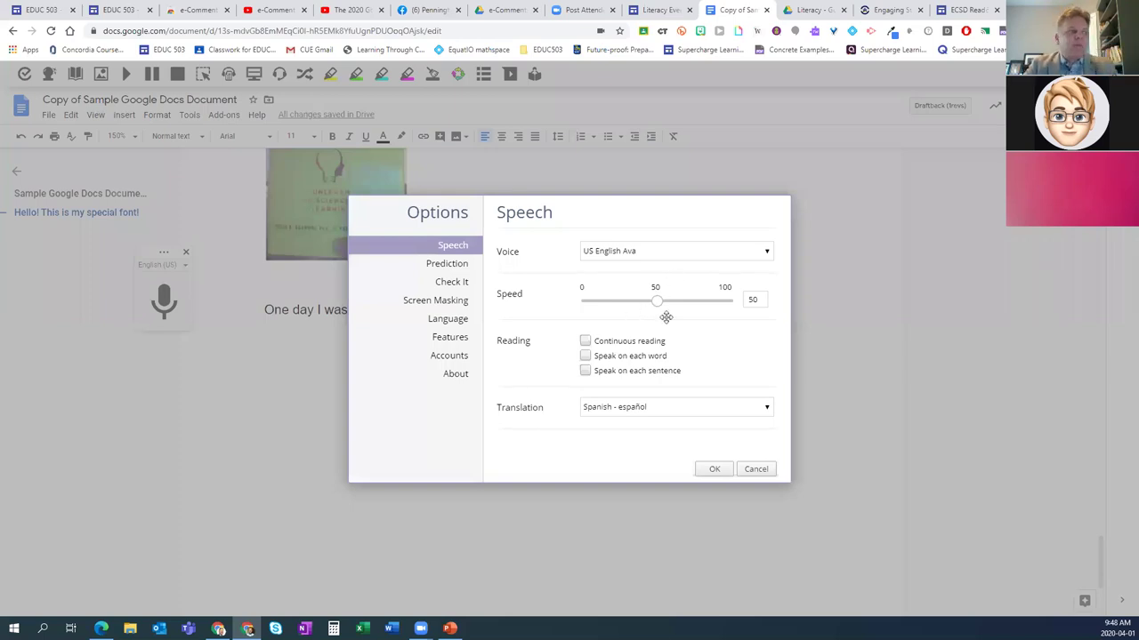
mouse_move(658, 303)
mouse_down()
mouse_move(628, 307)
mouse_move(638, 307)
mouse_up()
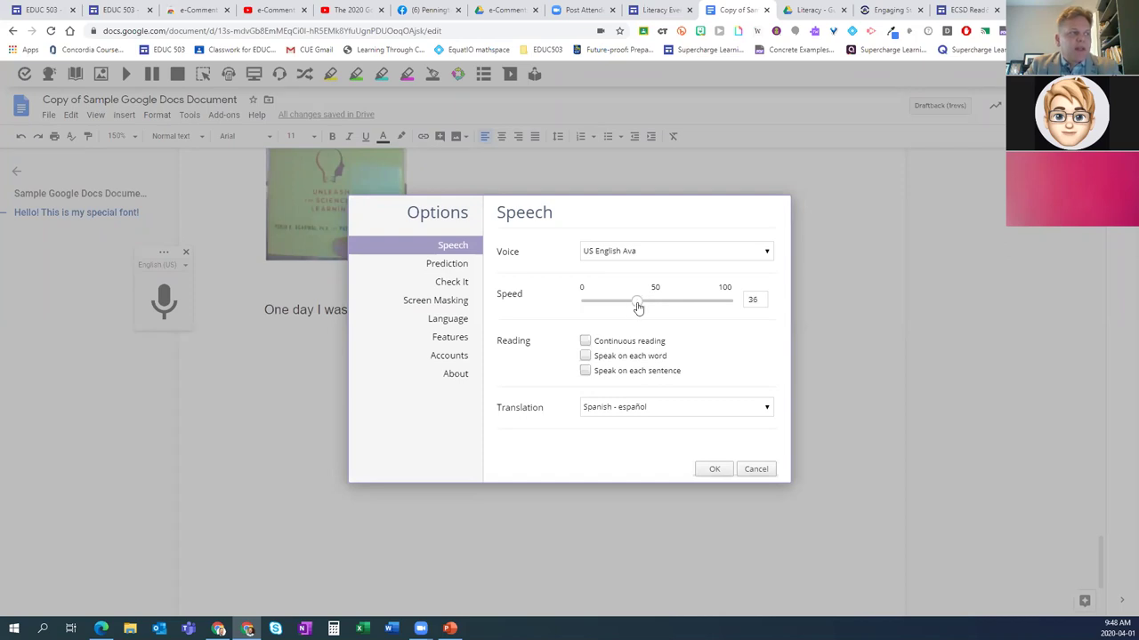
click(768, 253)
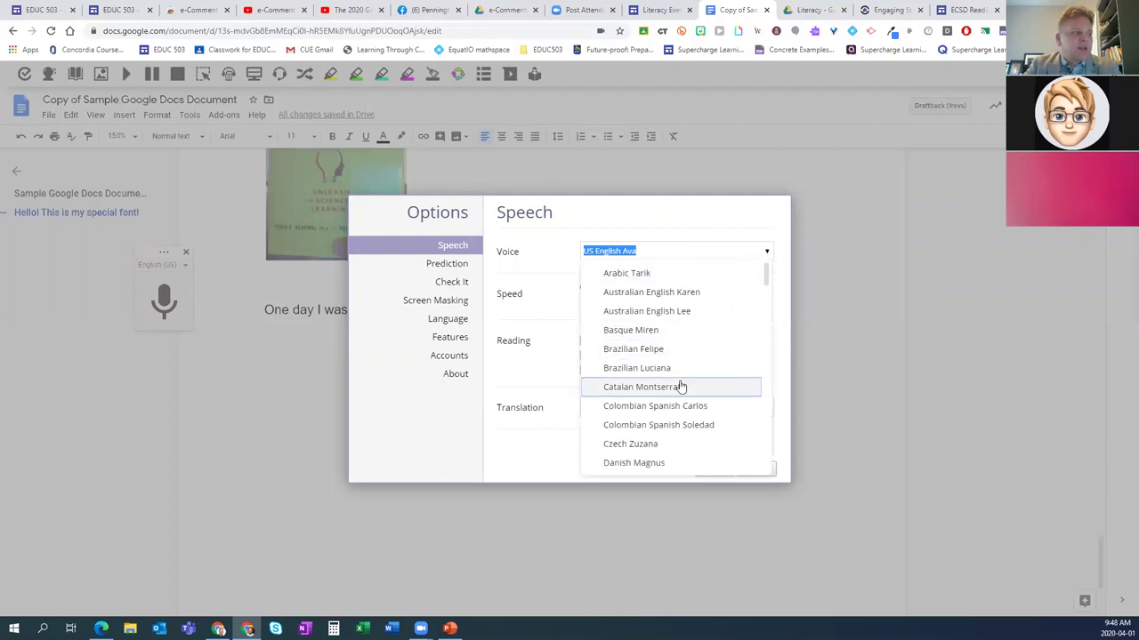
scroll(680, 386, down, 2)
scroll(682, 367, down, 3)
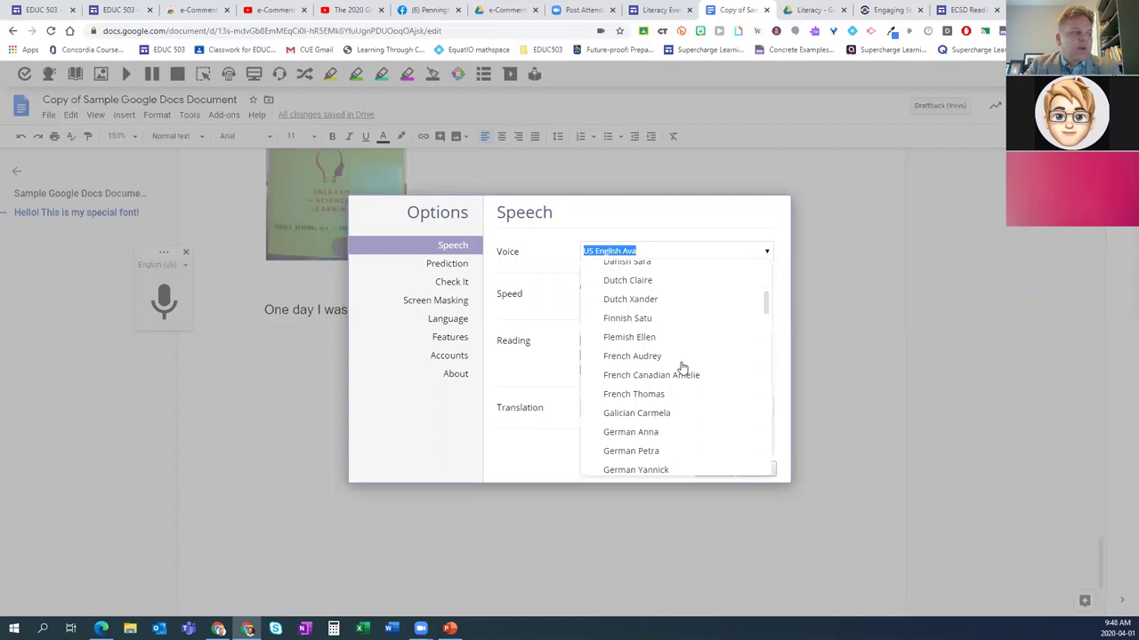
scroll(685, 356, up, 4)
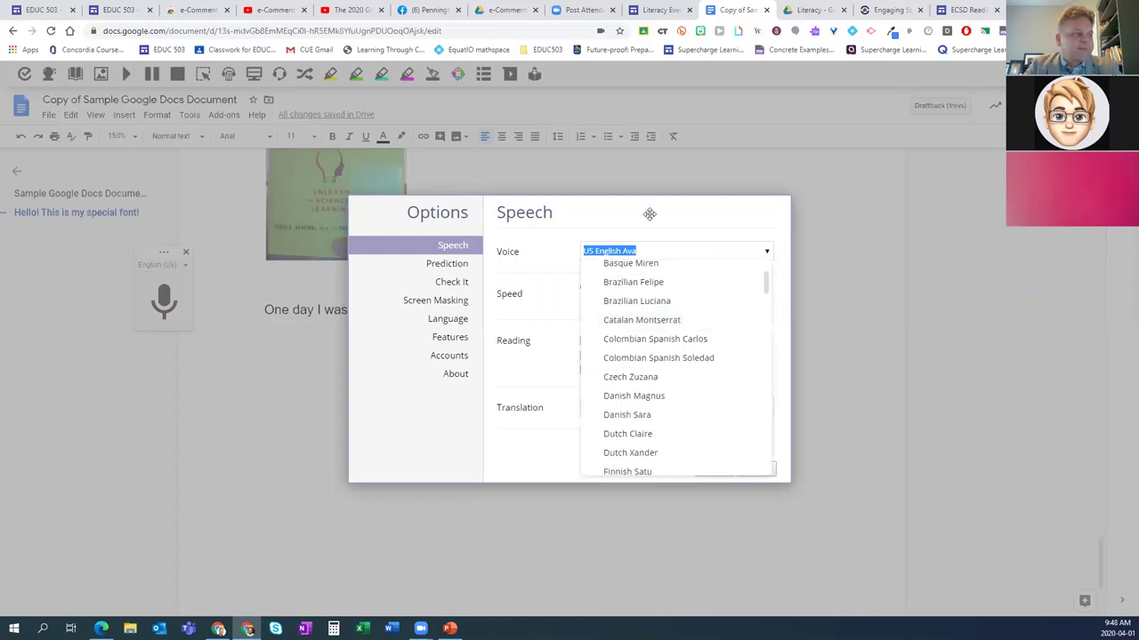
click(649, 213)
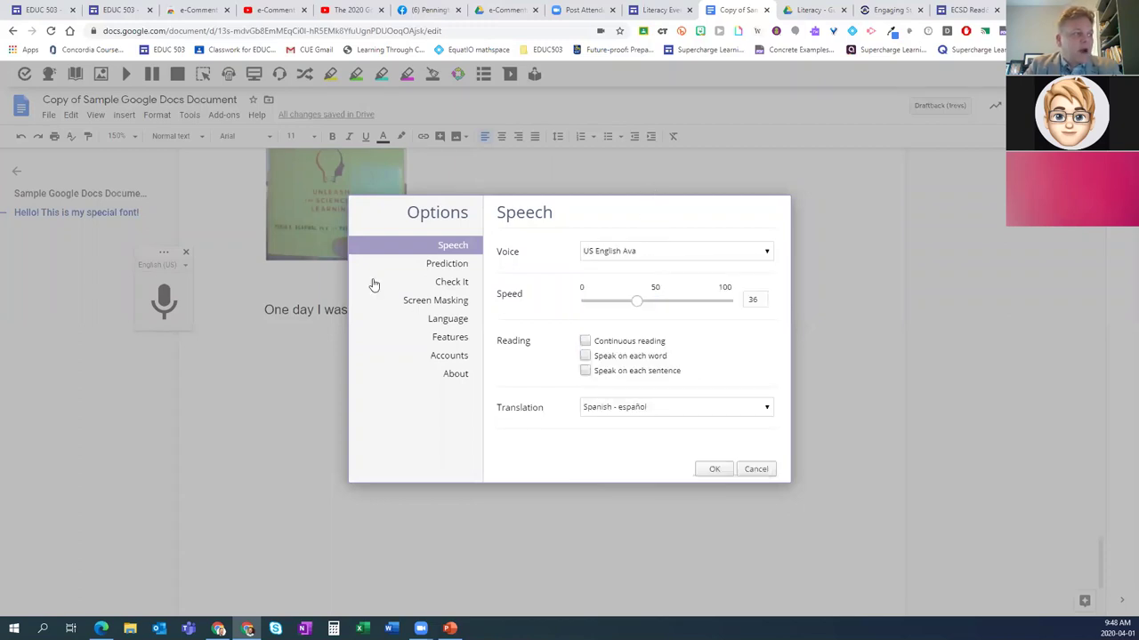
click(439, 322)
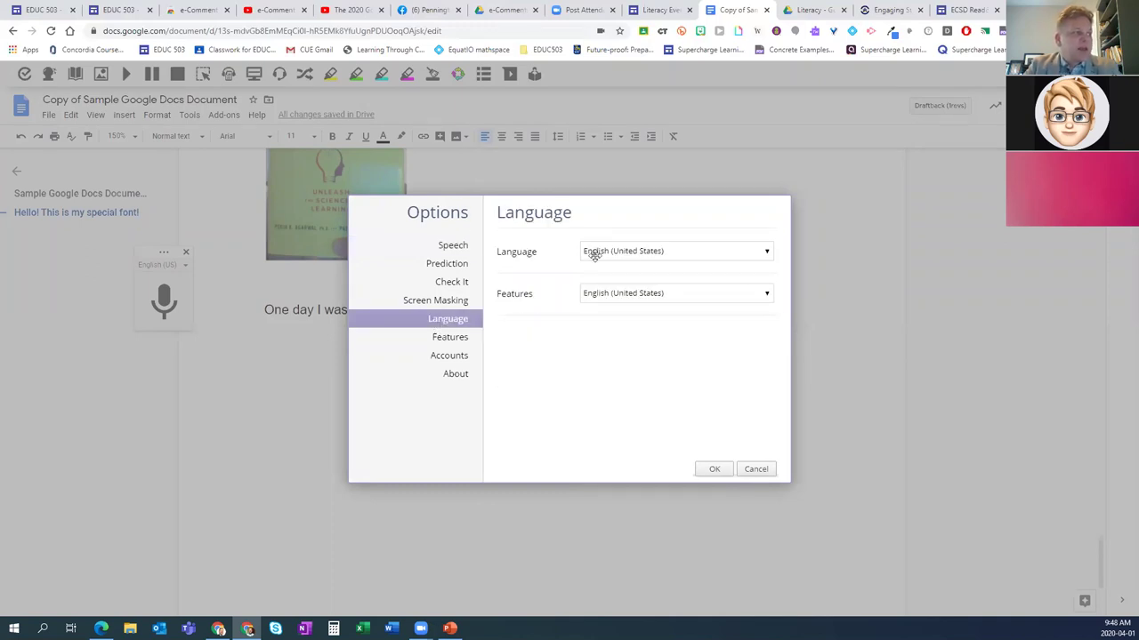
click(692, 250)
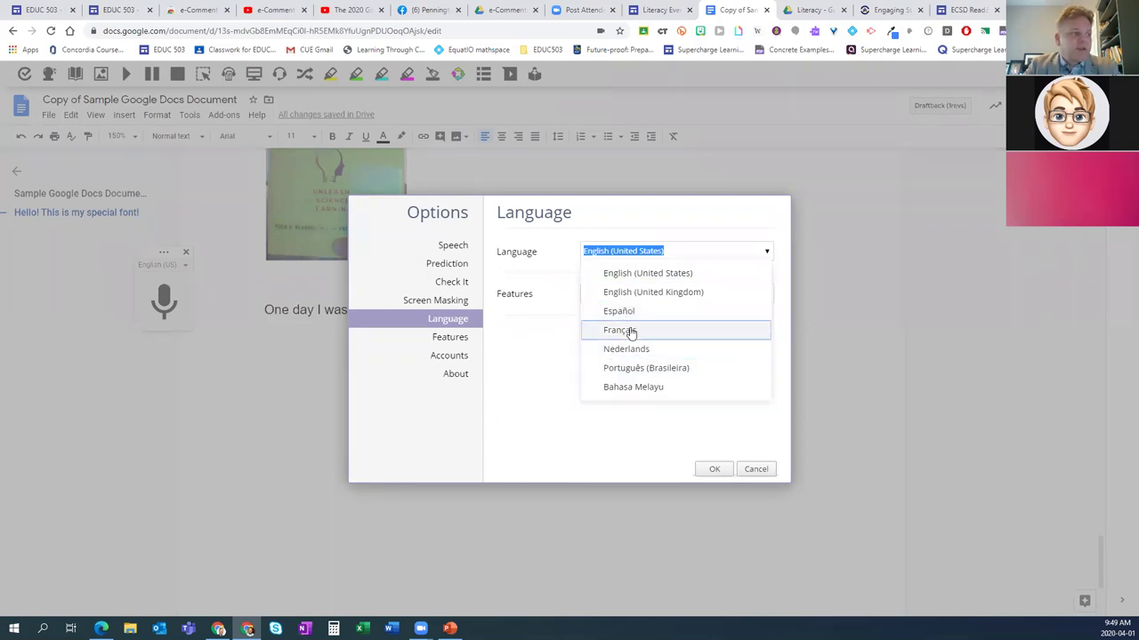
click(540, 374)
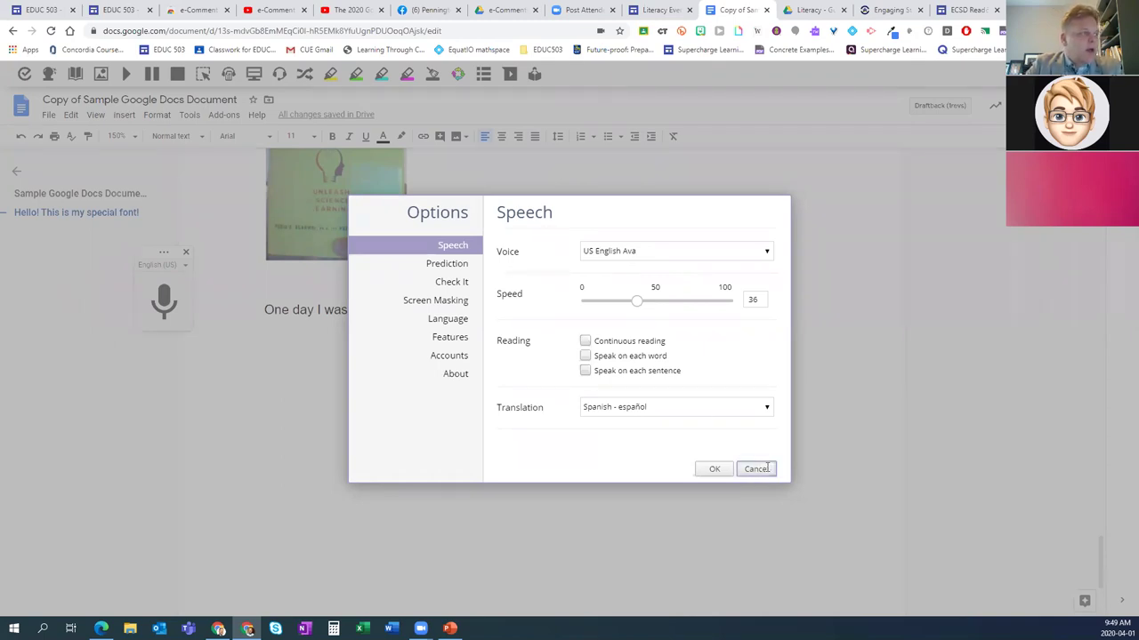
click(760, 469)
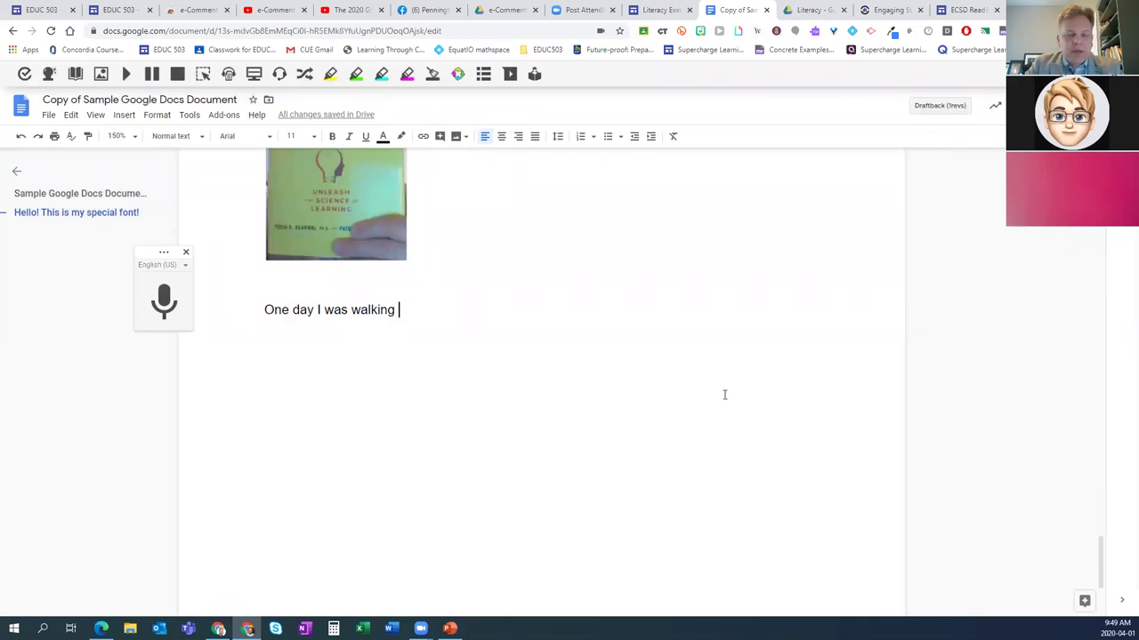
click(972, 11)
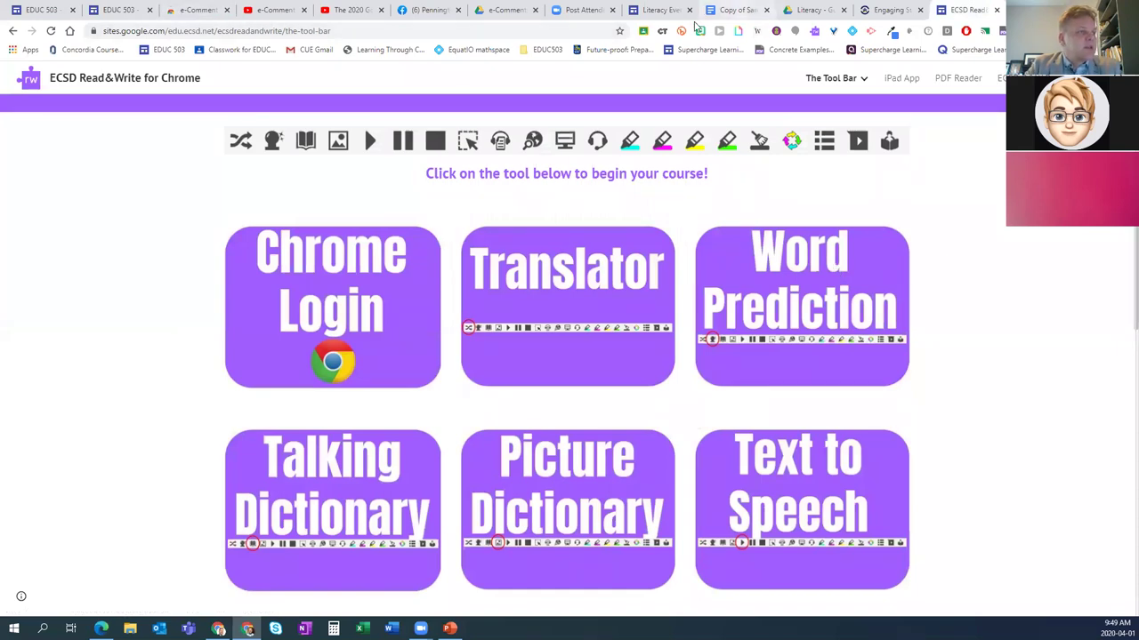
click(734, 10)
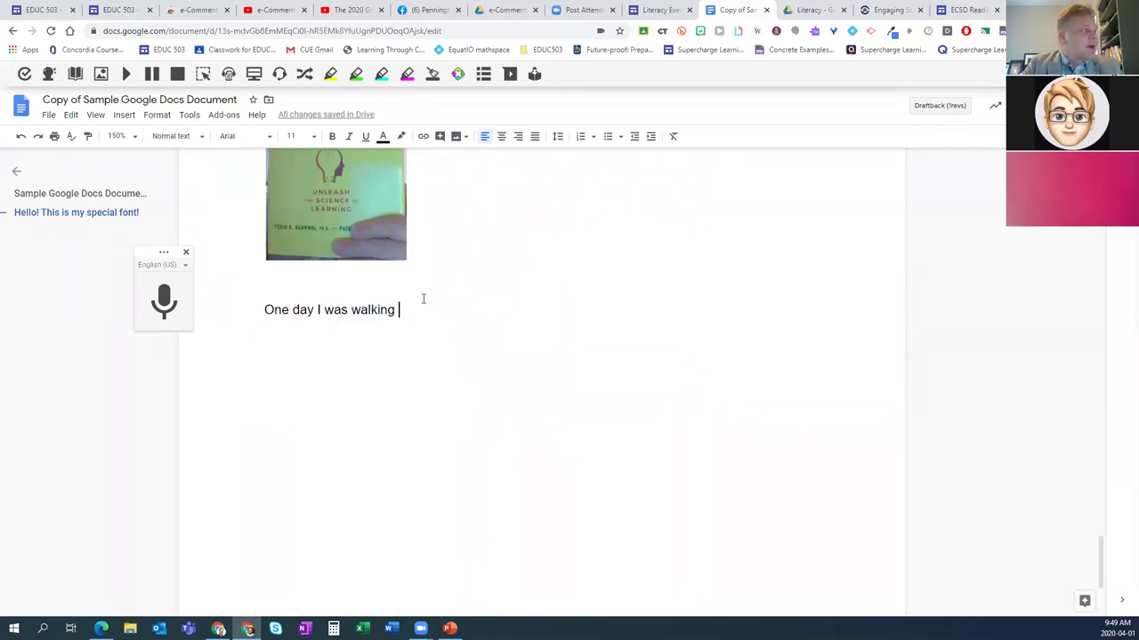
scroll(427, 293, up, 20)
scroll(430, 290, up, 5)
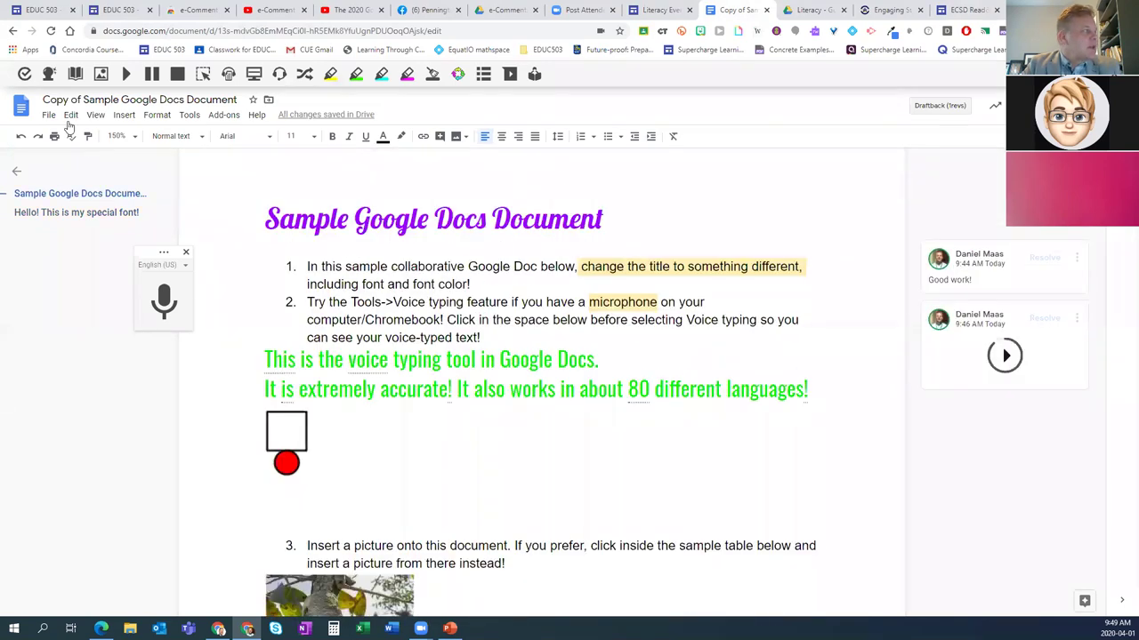
Step: Type 'This is a funy session and I Like it' on the empty line below the prompt
click(23, 77)
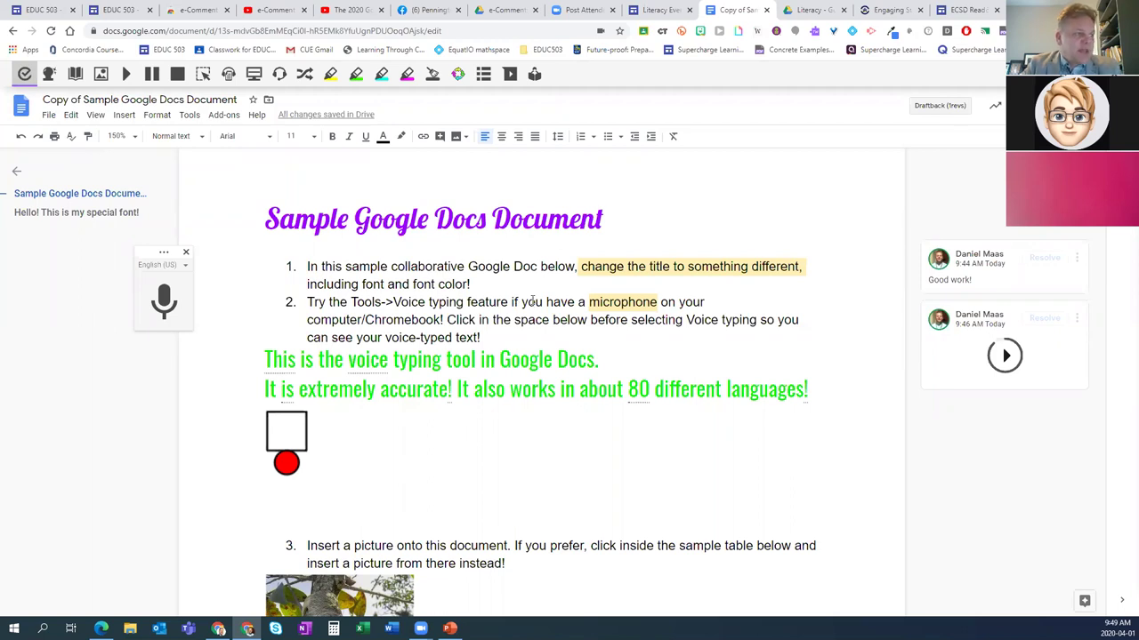
scroll(532, 302, down, 2)
scroll(532, 297, down, 2)
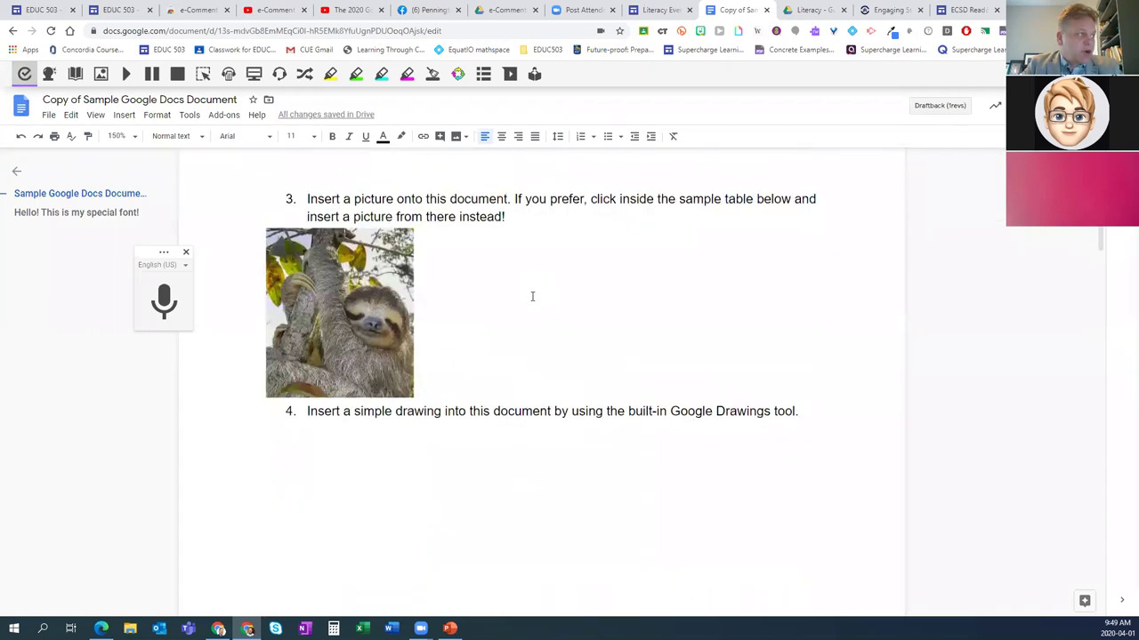
scroll(533, 287, up, 3)
scroll(533, 288, down, 6)
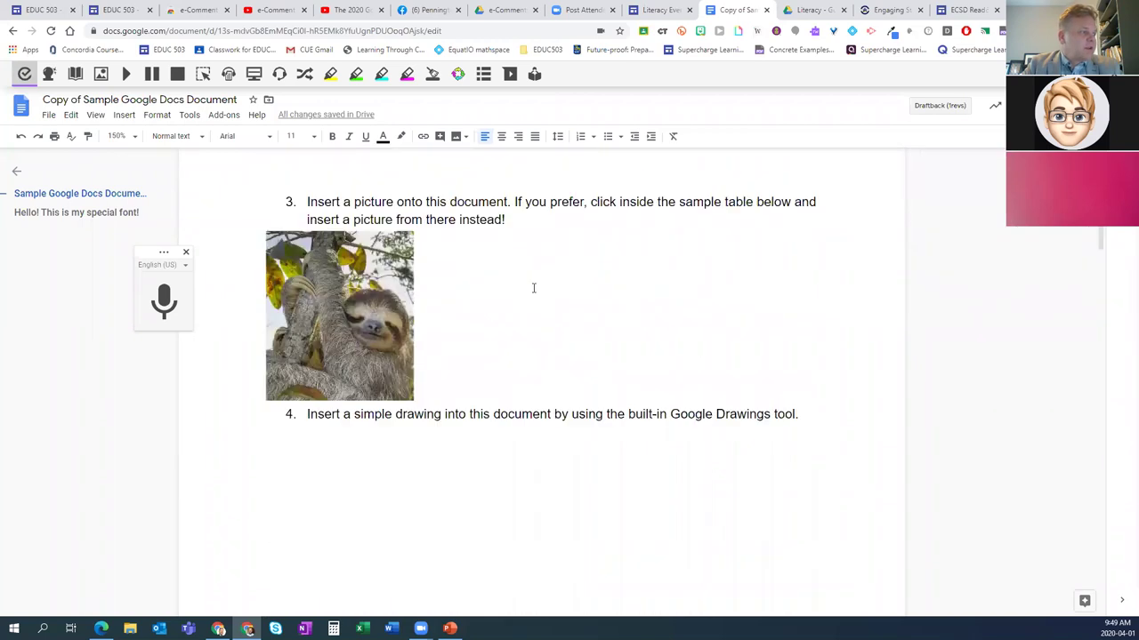
scroll(534, 287, down, 7)
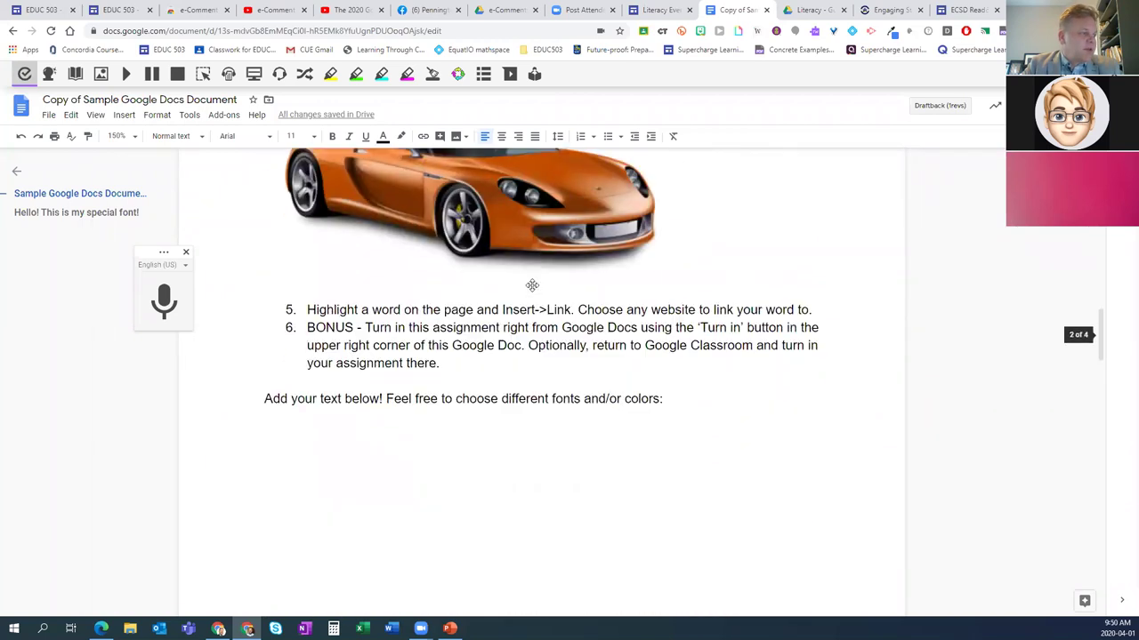
scroll(530, 286, down, 1)
click(282, 253)
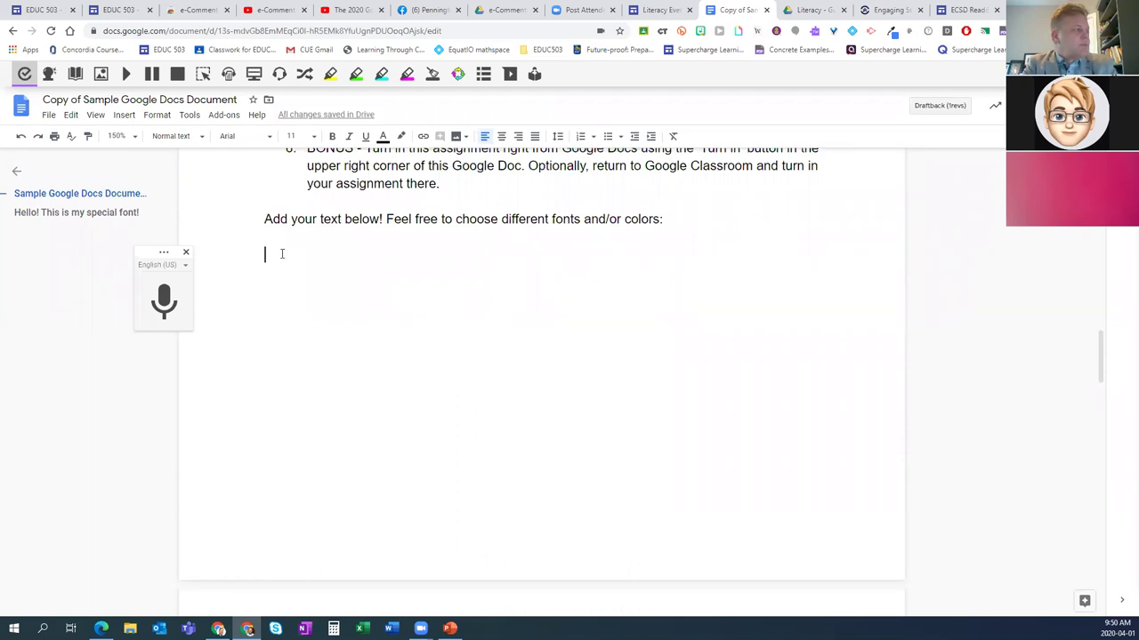
text(T)
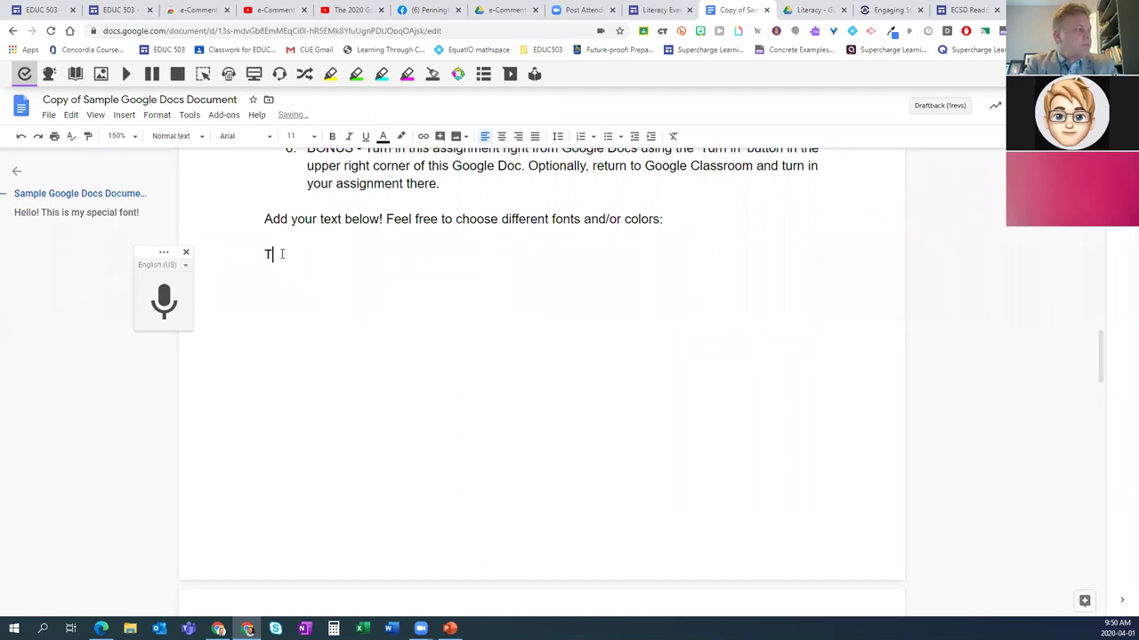
text(his is a funy )
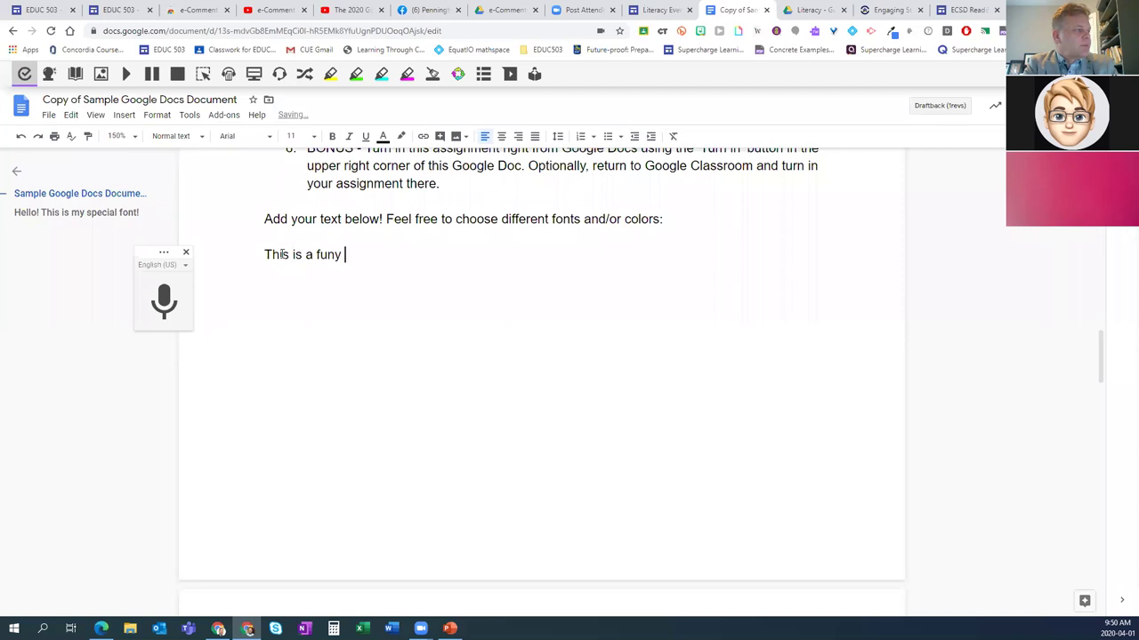
text(session and I )
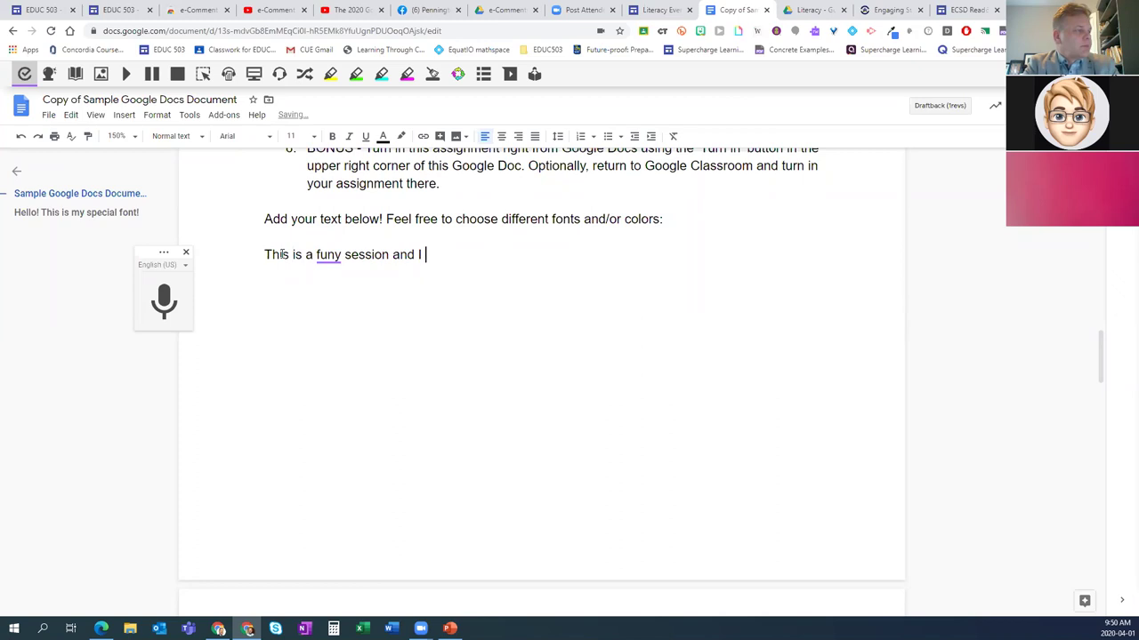
text(Like it)
key(Return)
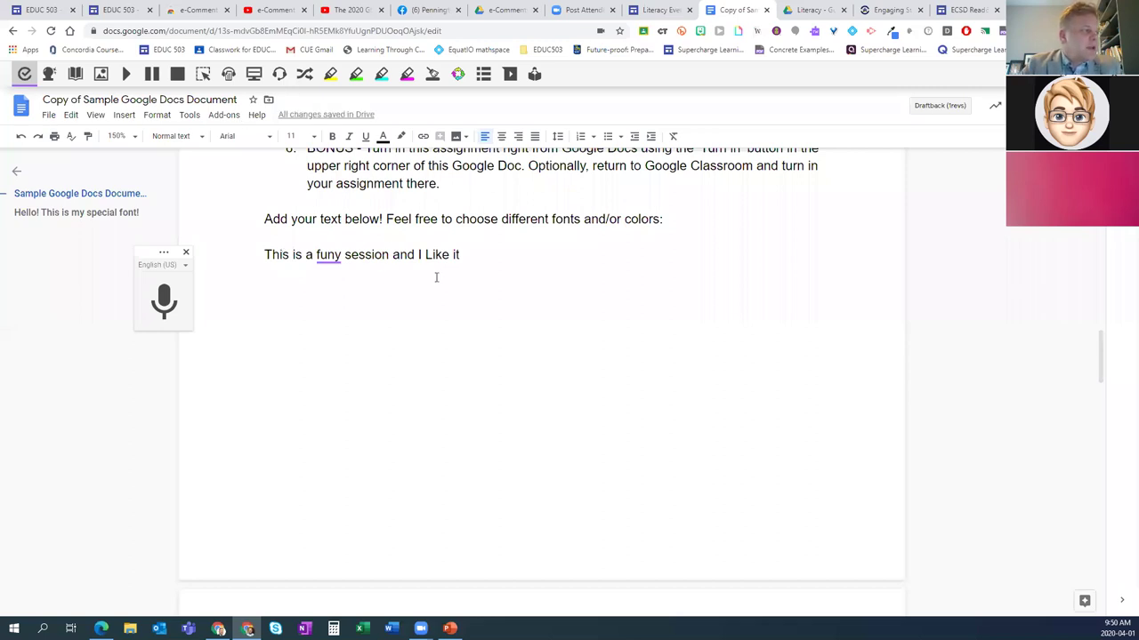
Step: Fix 'funy' to 'funny' and change the ending to '. I went over their to see the dog.'
click(25, 77)
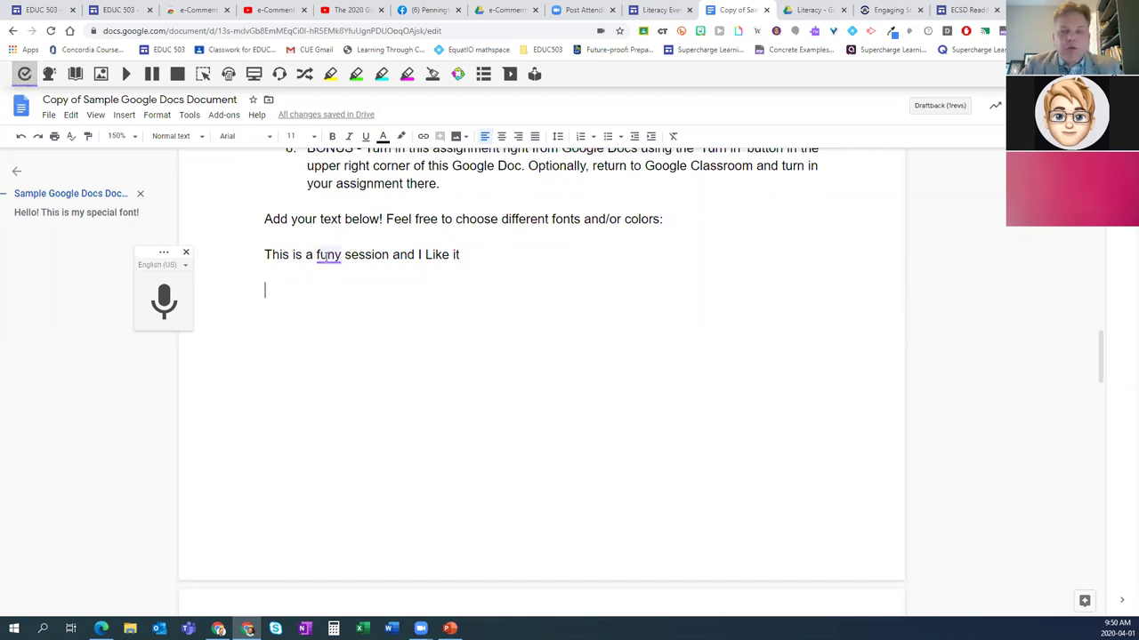
click(21, 77)
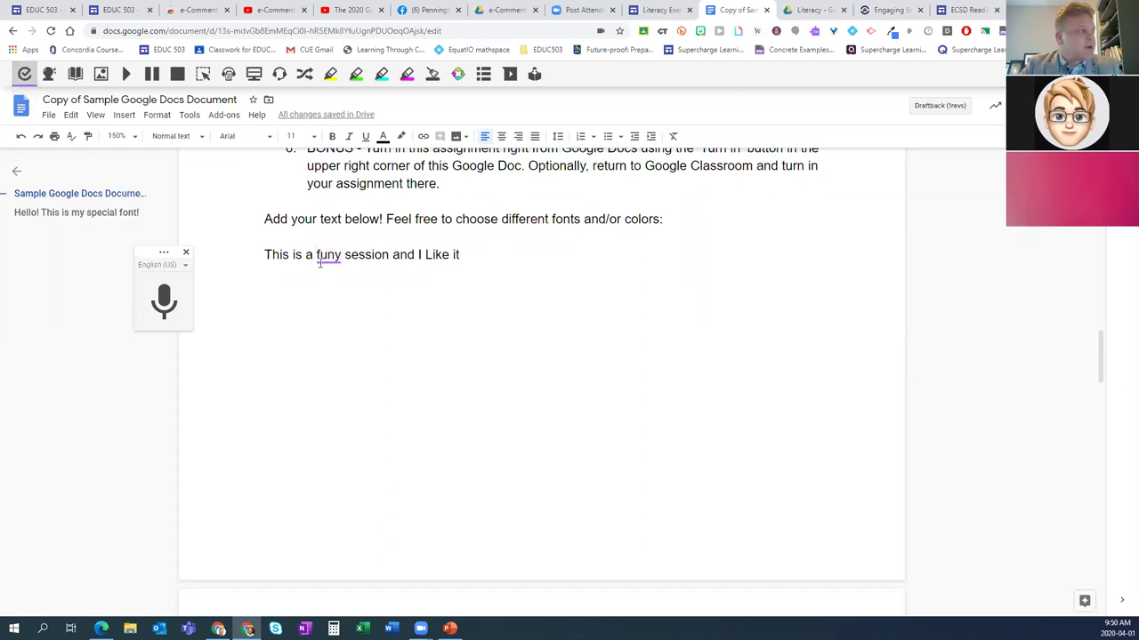
click(328, 256)
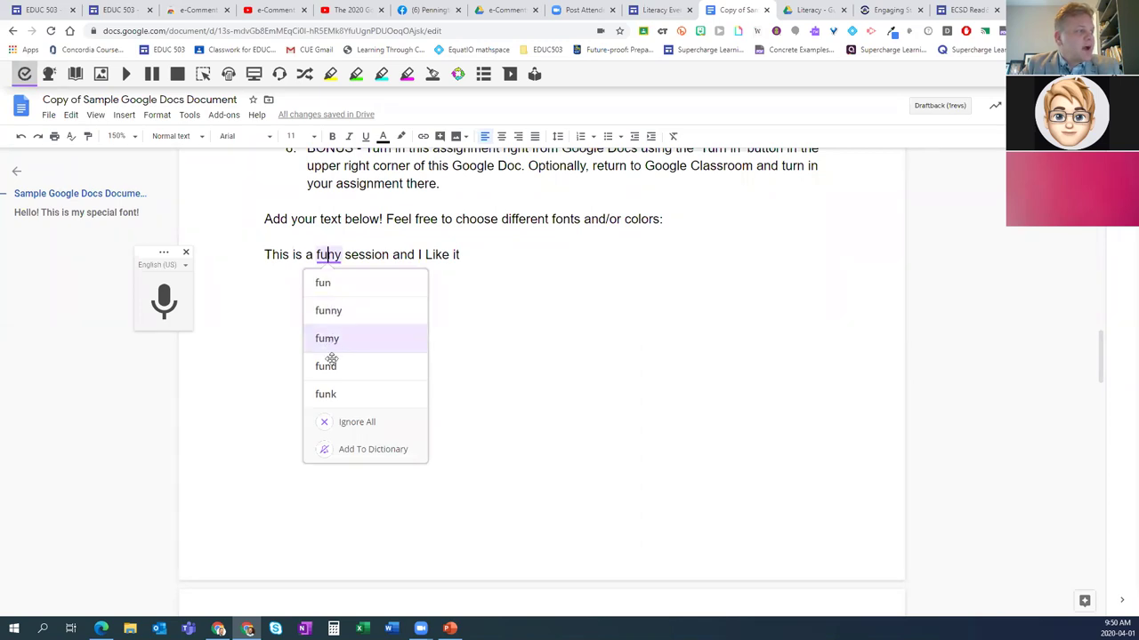
click(328, 312)
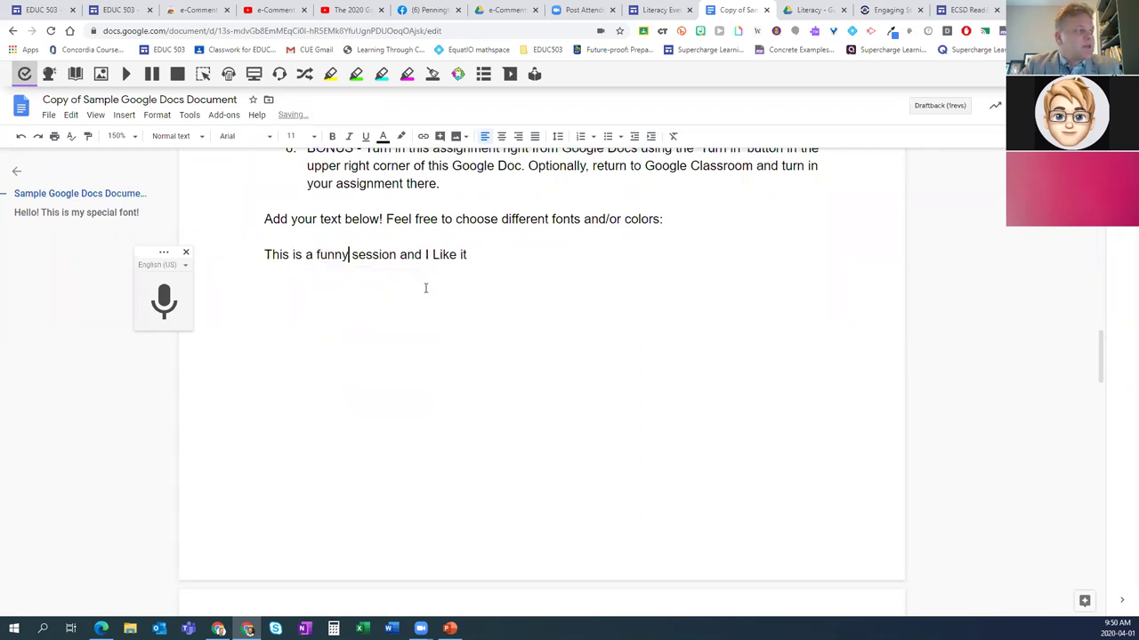
drag(472, 253, 425, 254)
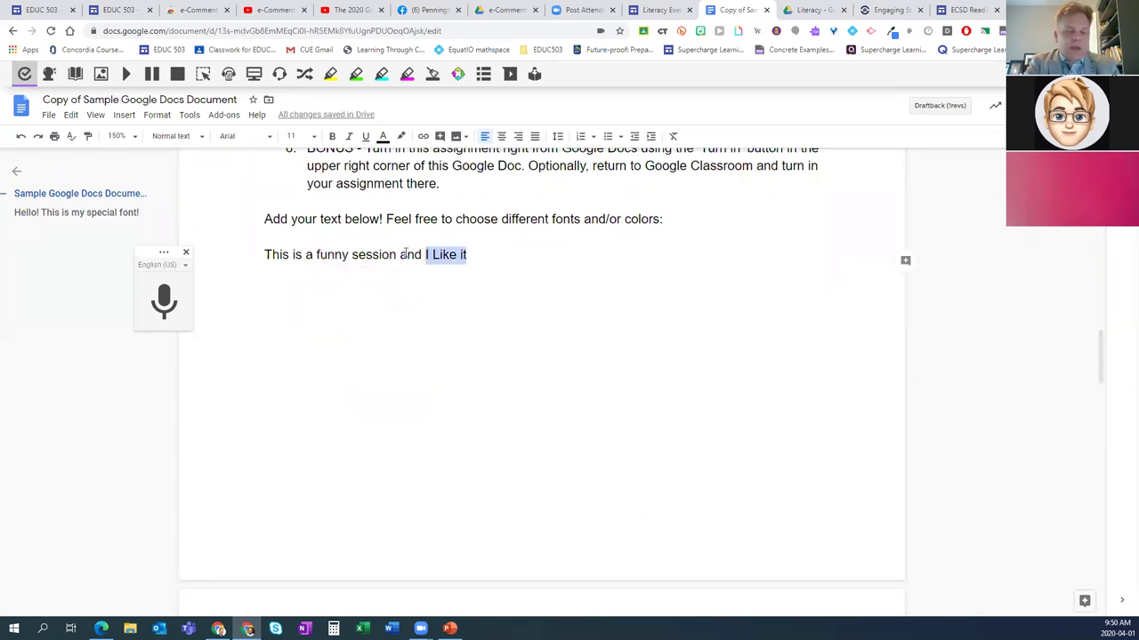
key(BackSpace)
key(BackSpace)
key(BackSpace)
key(BackSpace)
key(BackSpace)
key(BackSpace)
key(BackSpace)
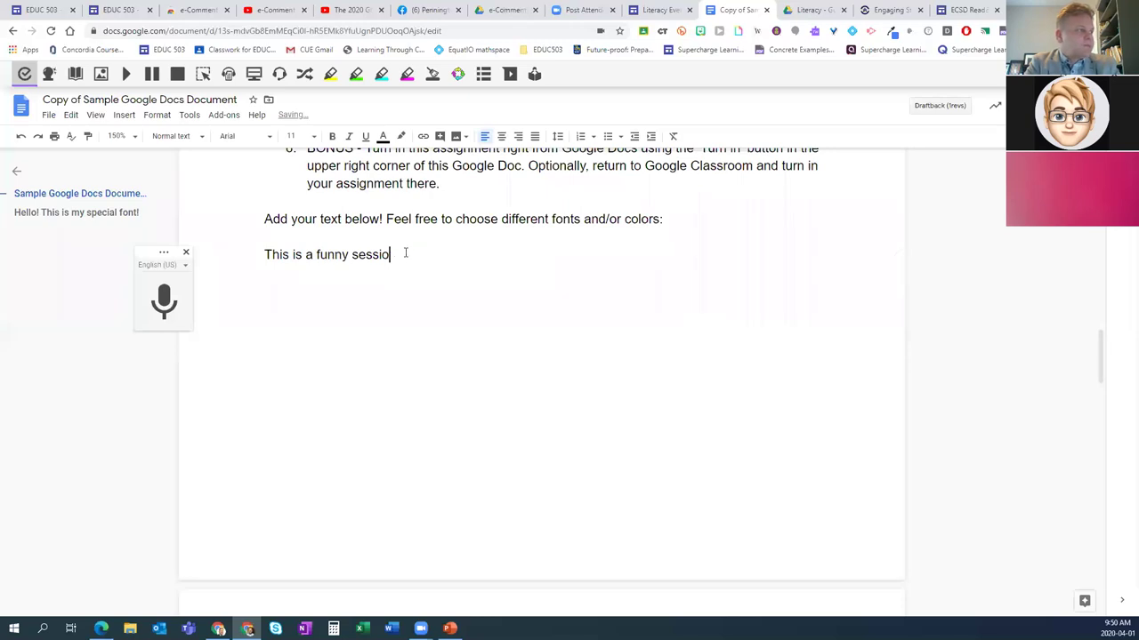
text(n. I wen)
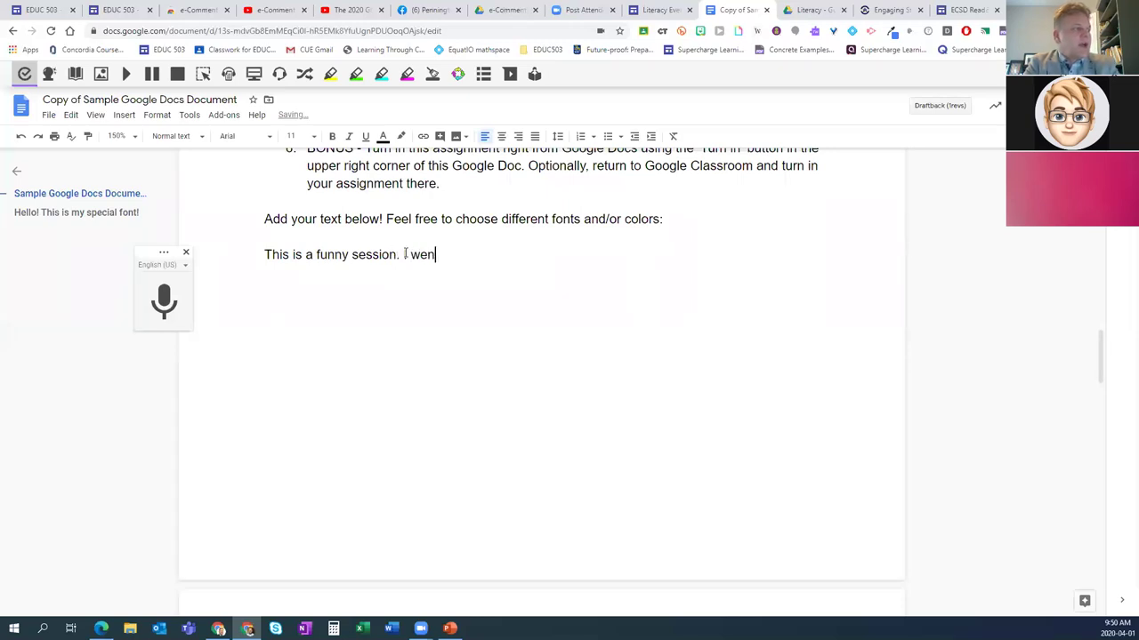
text(t over their to )
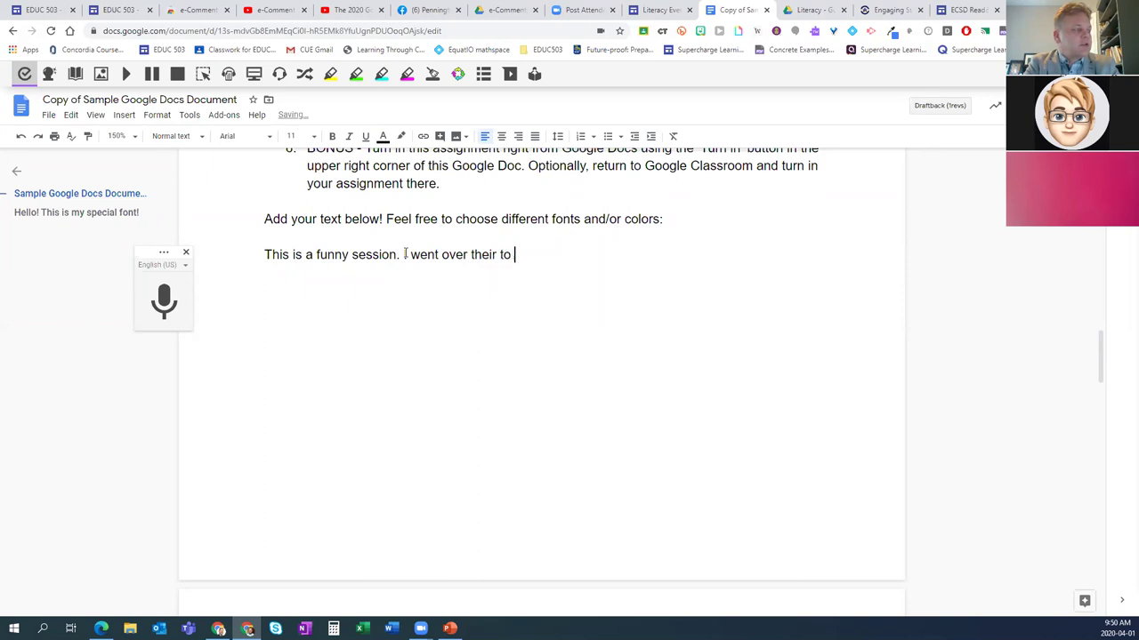
text(see the dog.)
key(Return)
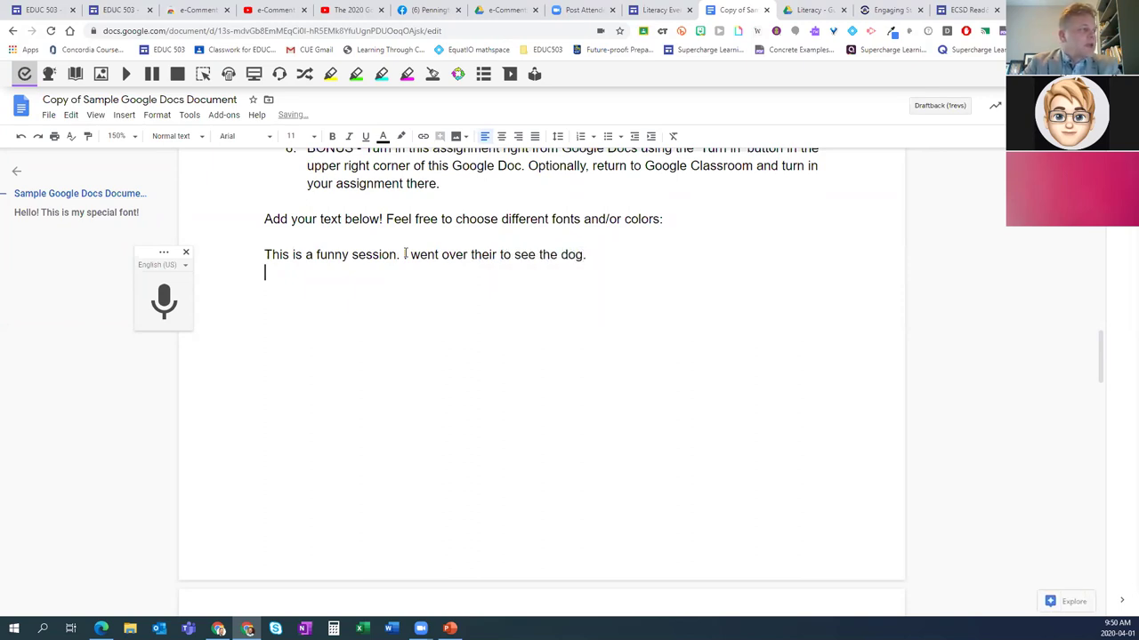
Step: Run the spelling check, leave the flagged 'their' unchanged, and jump to the document start
click(25, 73)
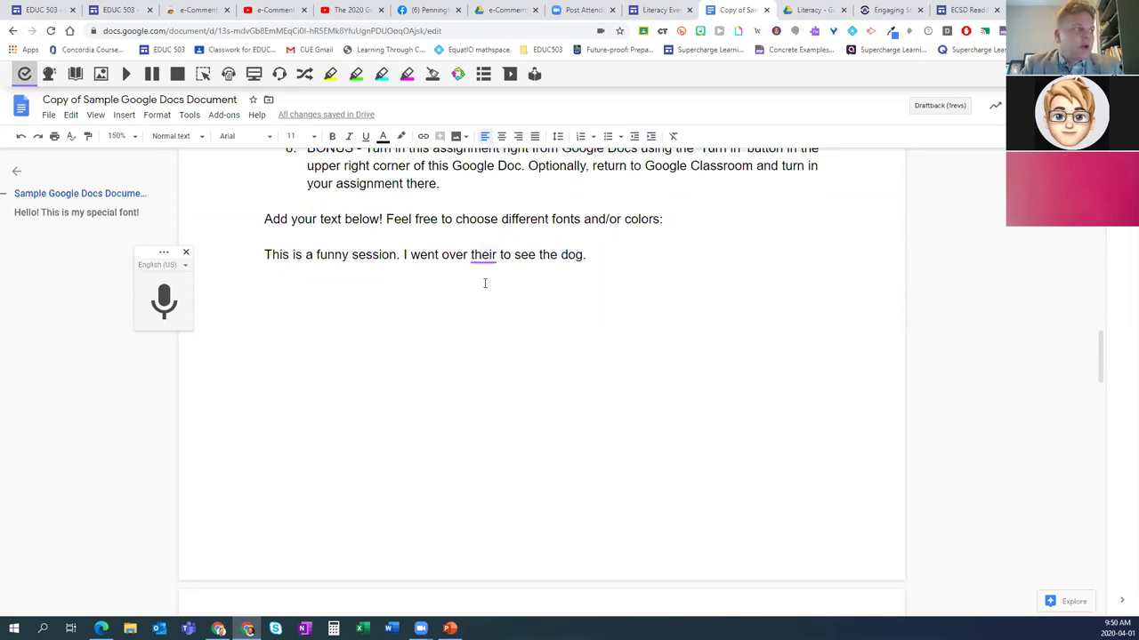
click(478, 255)
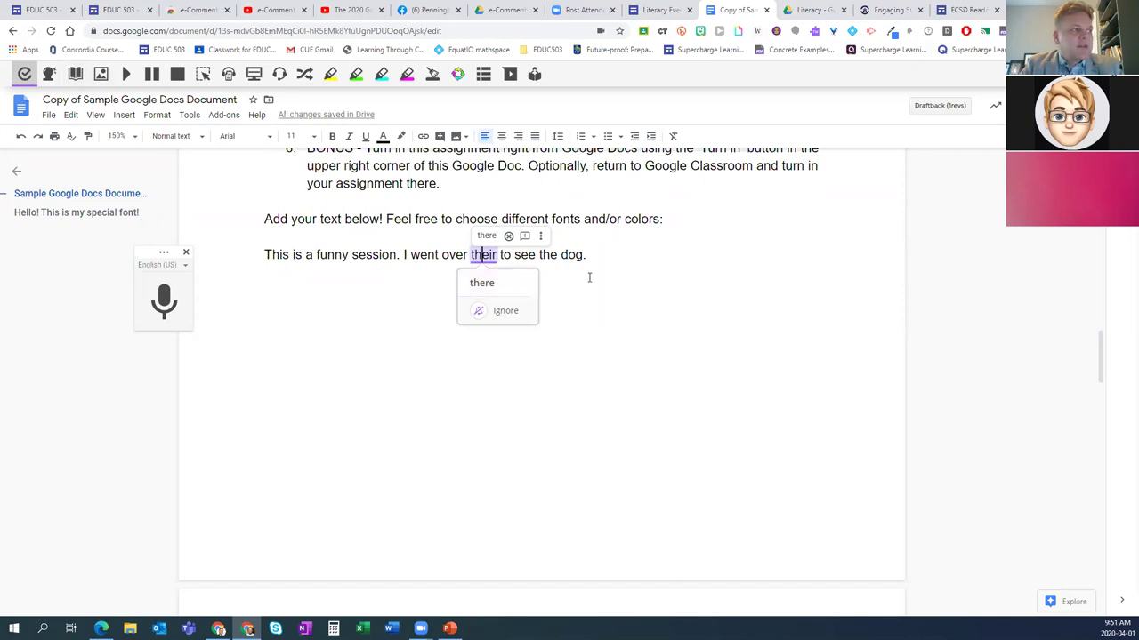
click(665, 315)
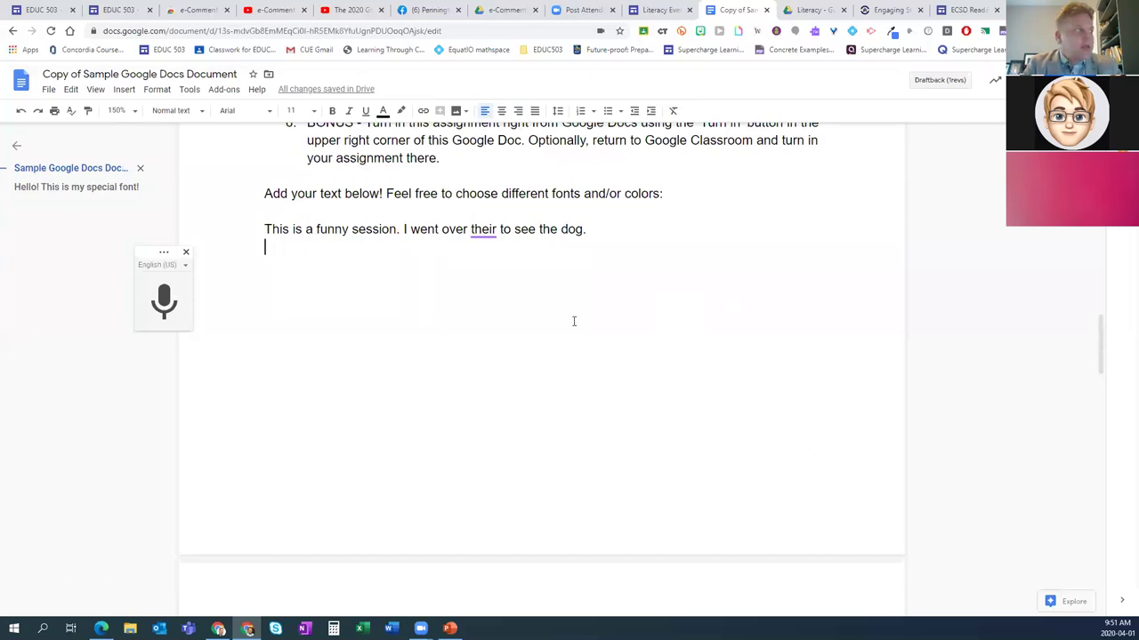
key(ctrl+Home)
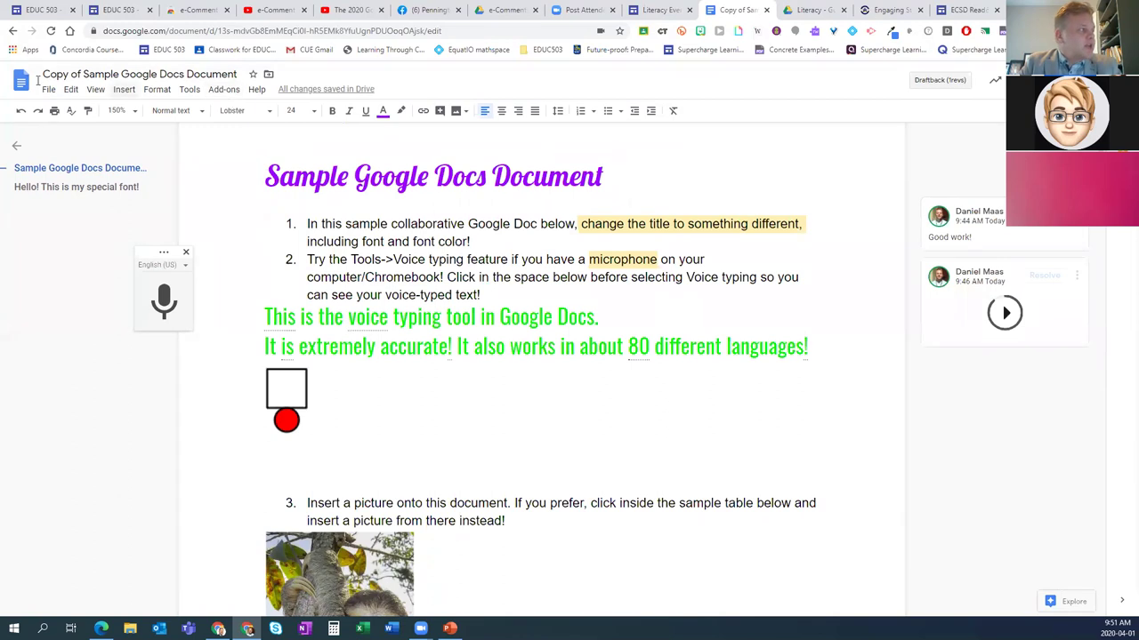
Step: Look at the document's add-ons, close that panel, then browse the Get add-ons marketplace
click(224, 90)
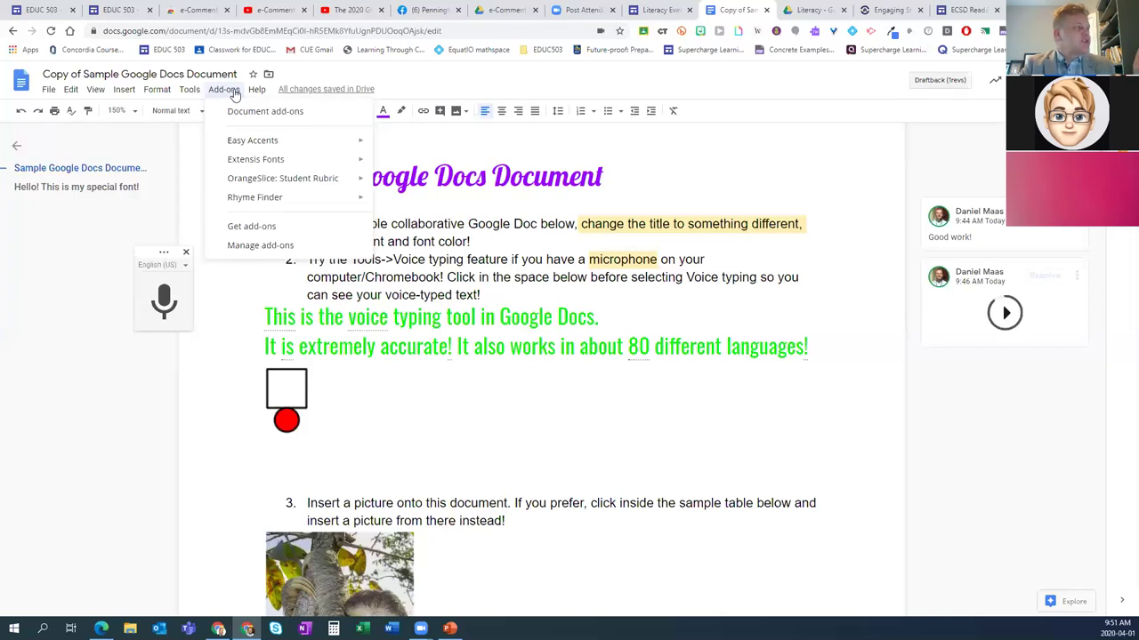
click(276, 116)
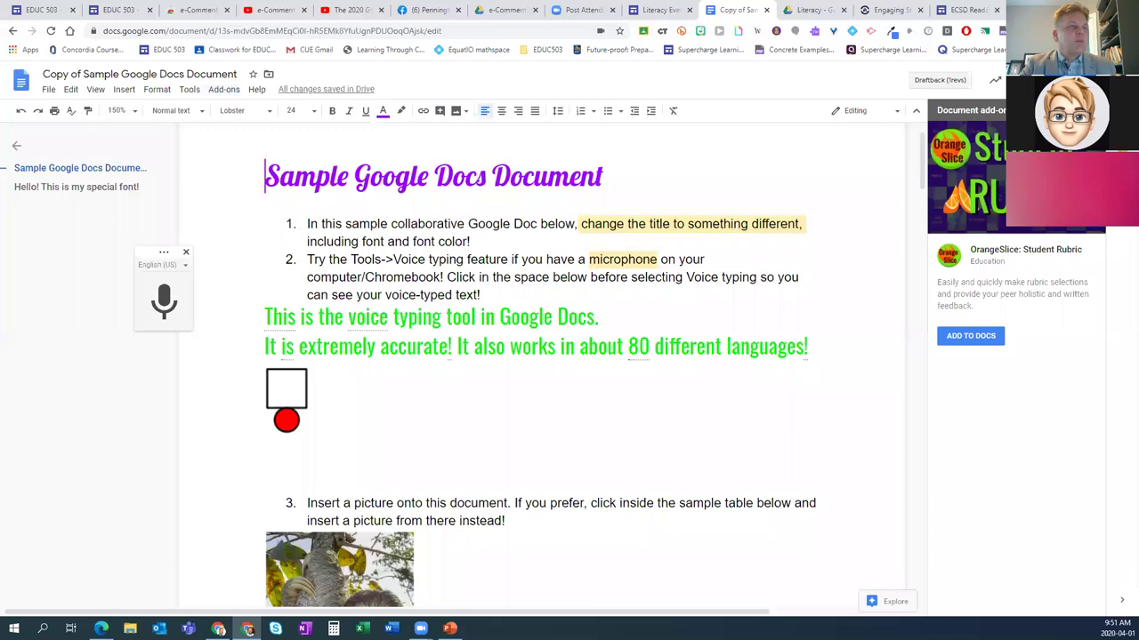
click(1128, 110)
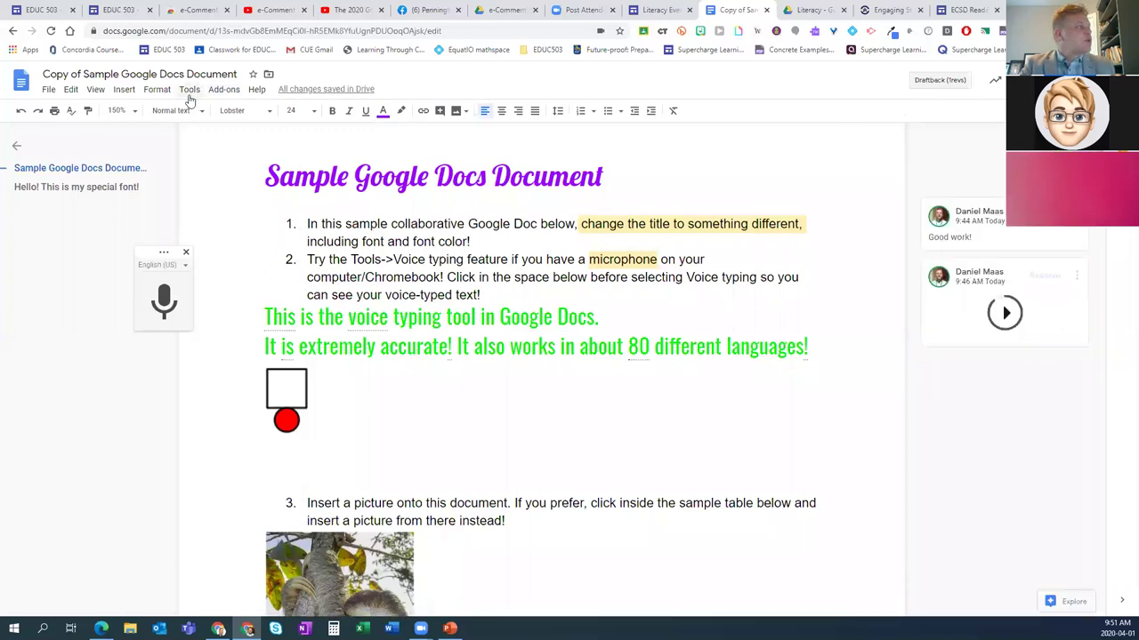
click(224, 89)
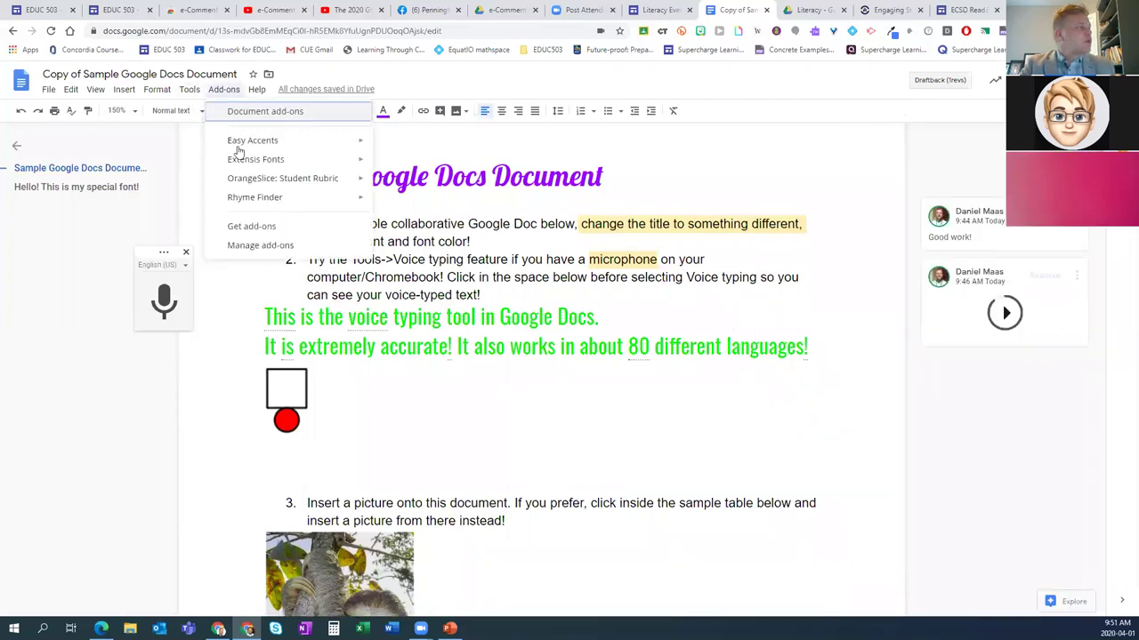
click(251, 227)
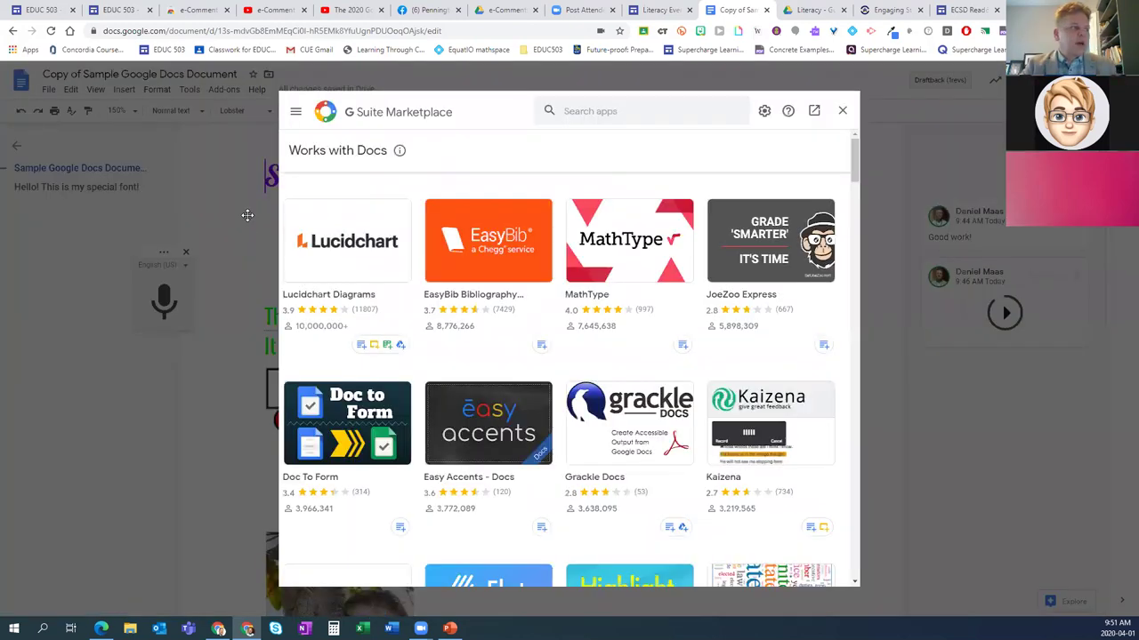
Step: Install Easy Accents - Docs with the school account, allow access, then close the Marketplace
scroll(552, 371, down, 1)
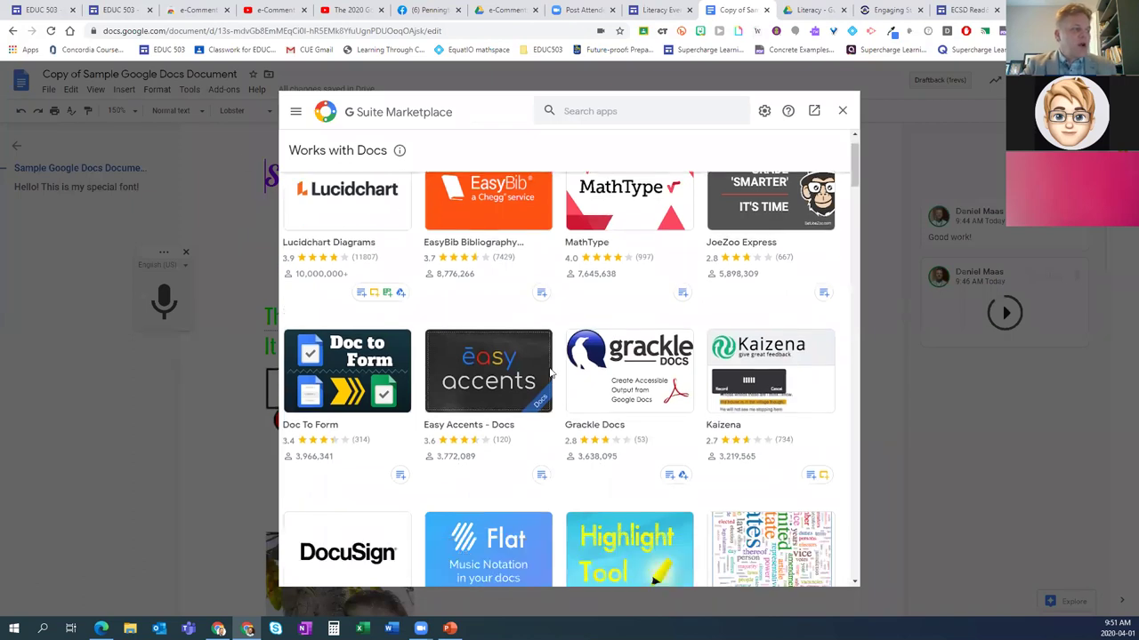
scroll(485, 373, down, 1)
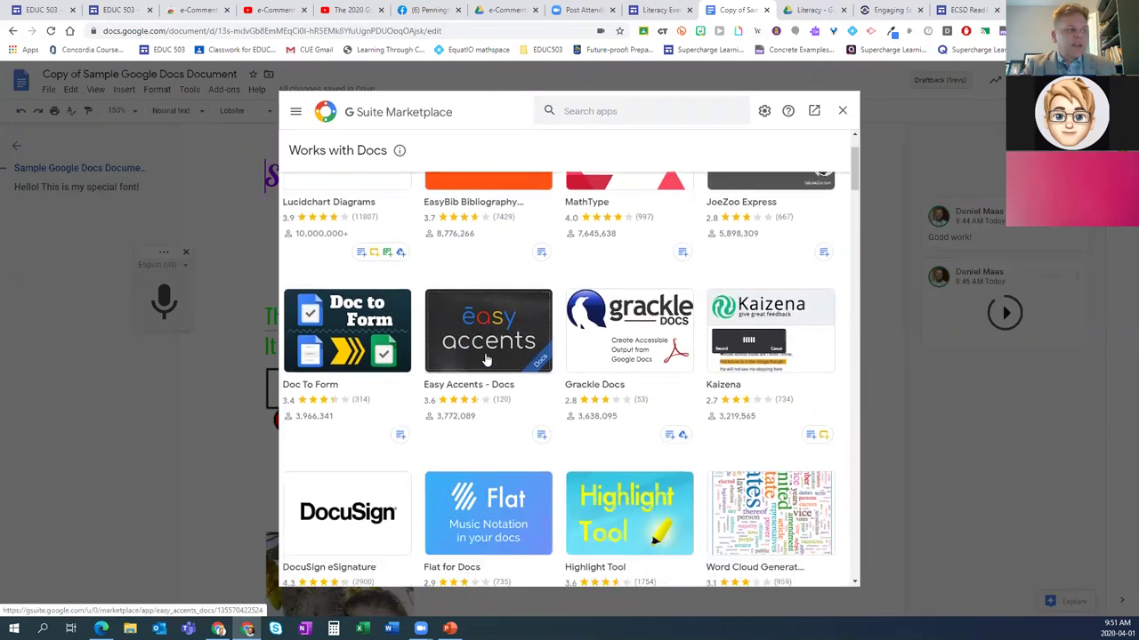
click(487, 343)
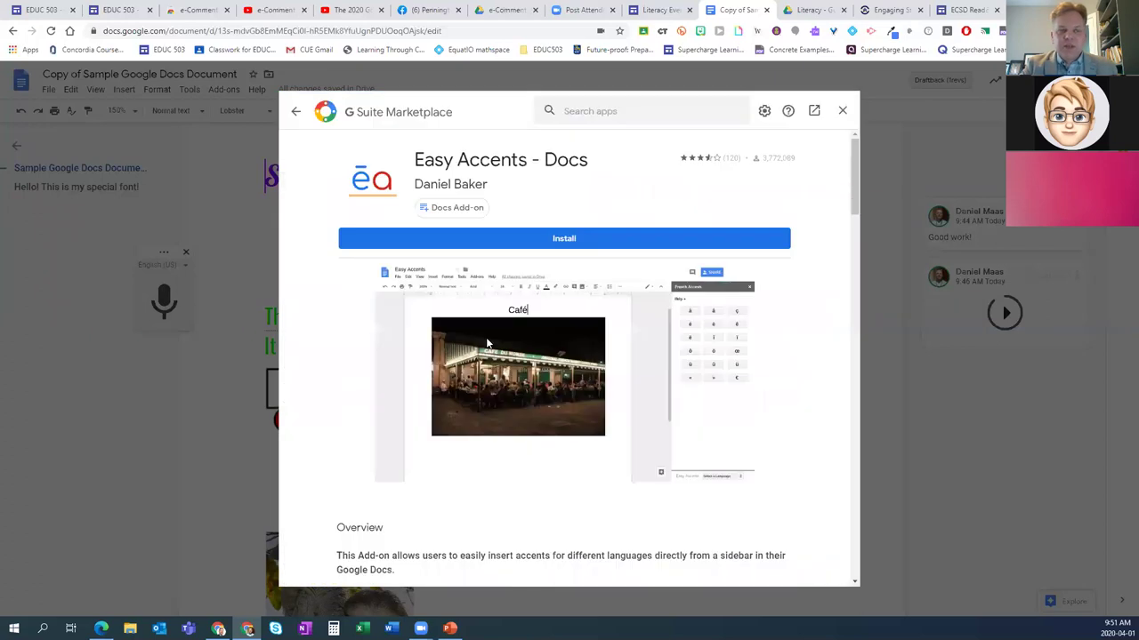
click(564, 240)
click(657, 409)
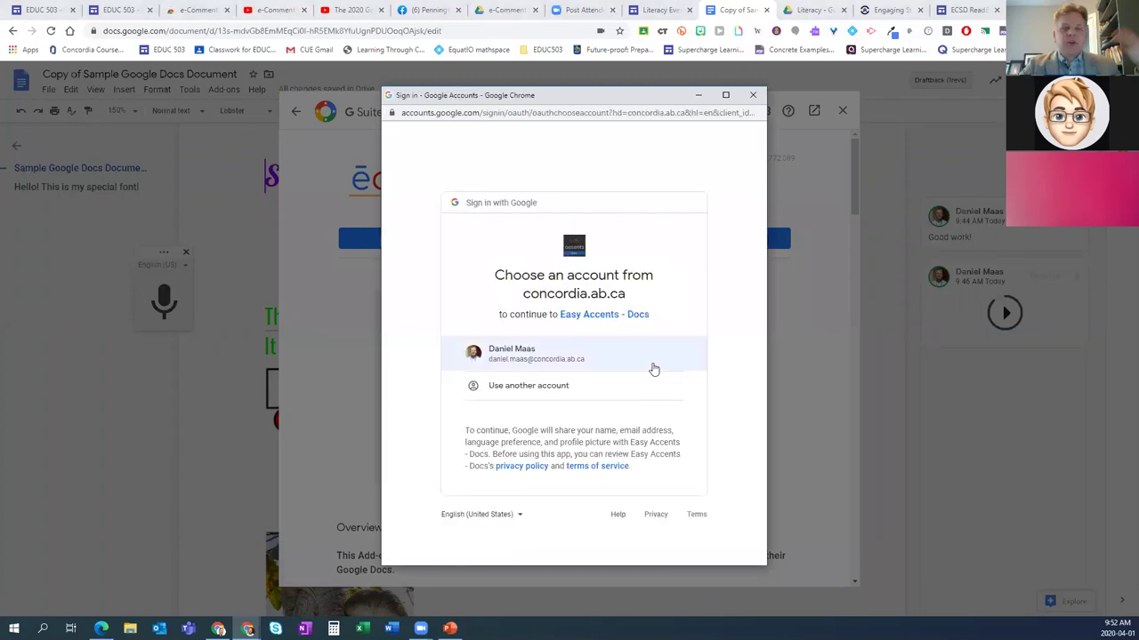
click(514, 355)
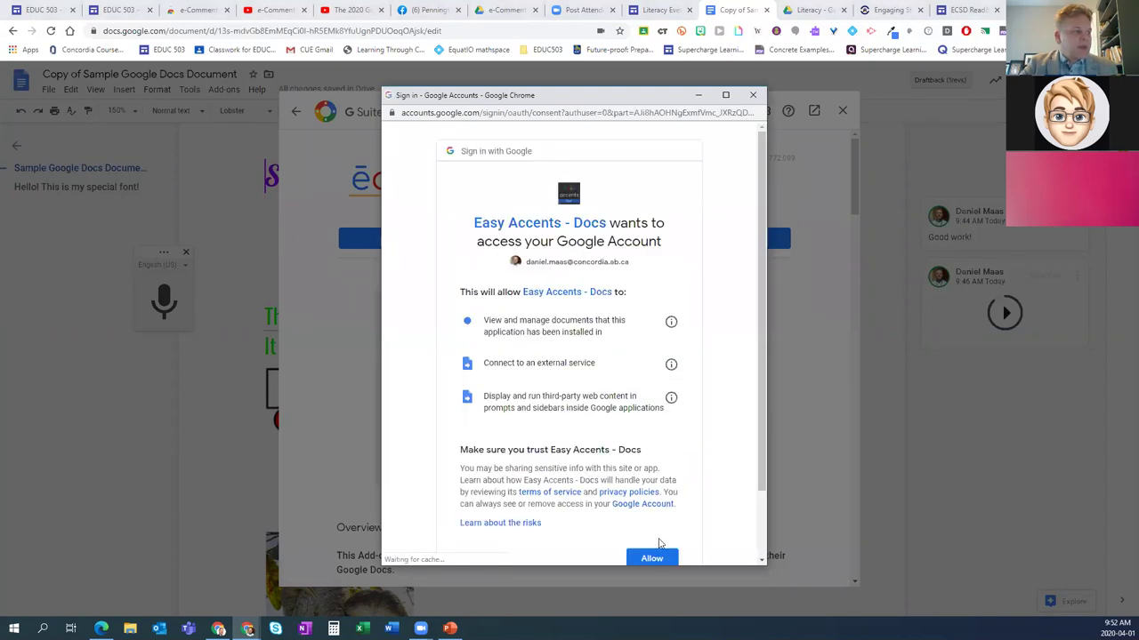
click(653, 560)
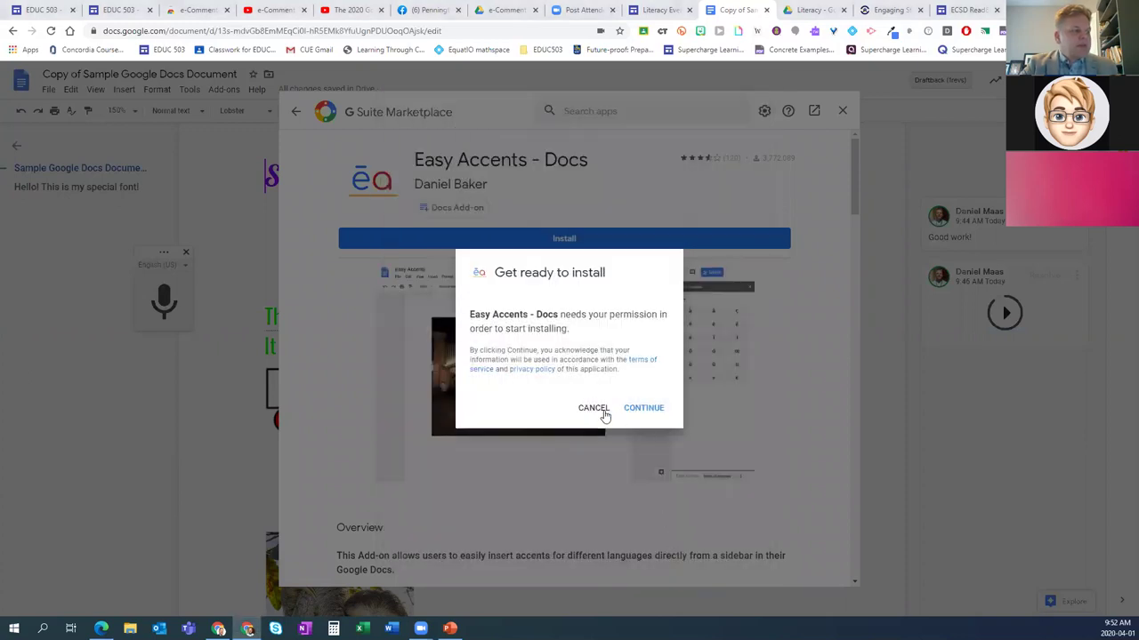
click(639, 409)
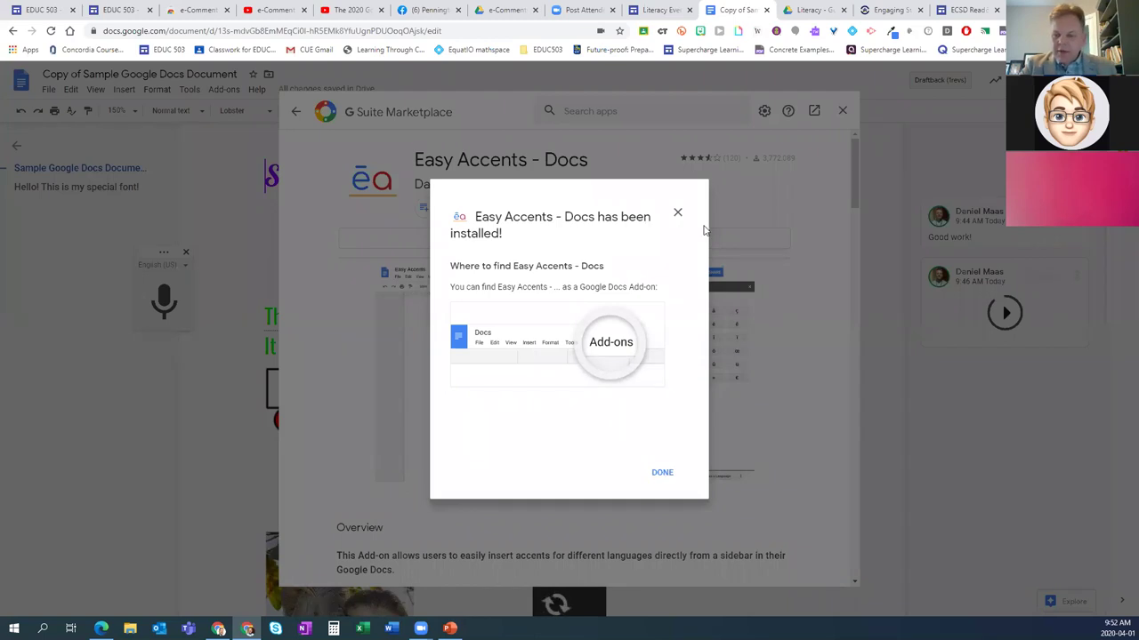
click(677, 213)
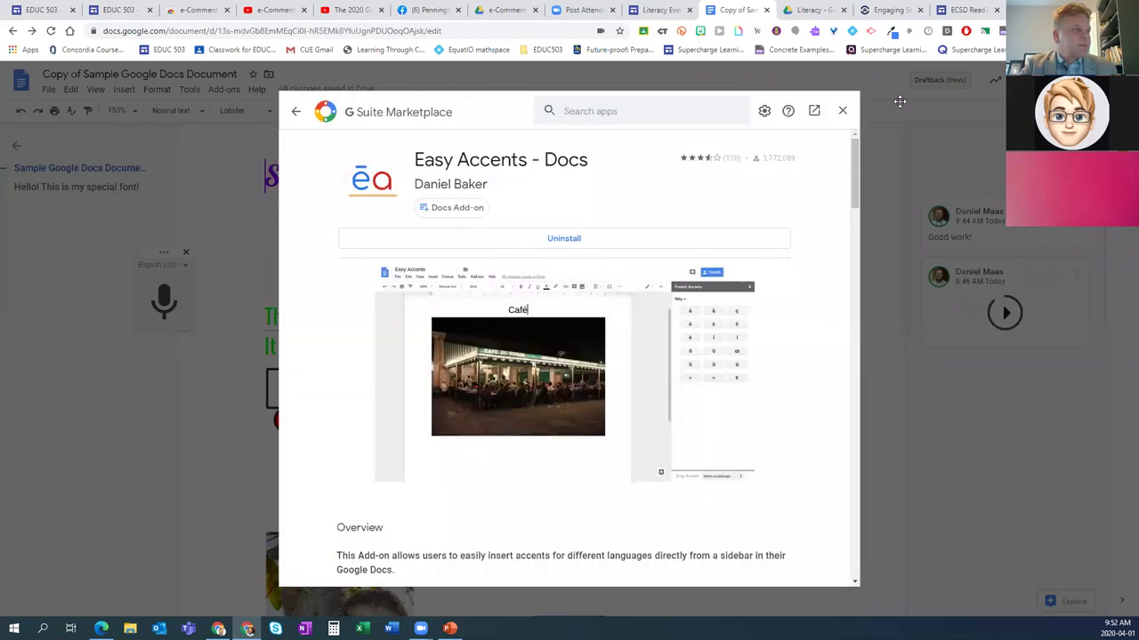
click(842, 110)
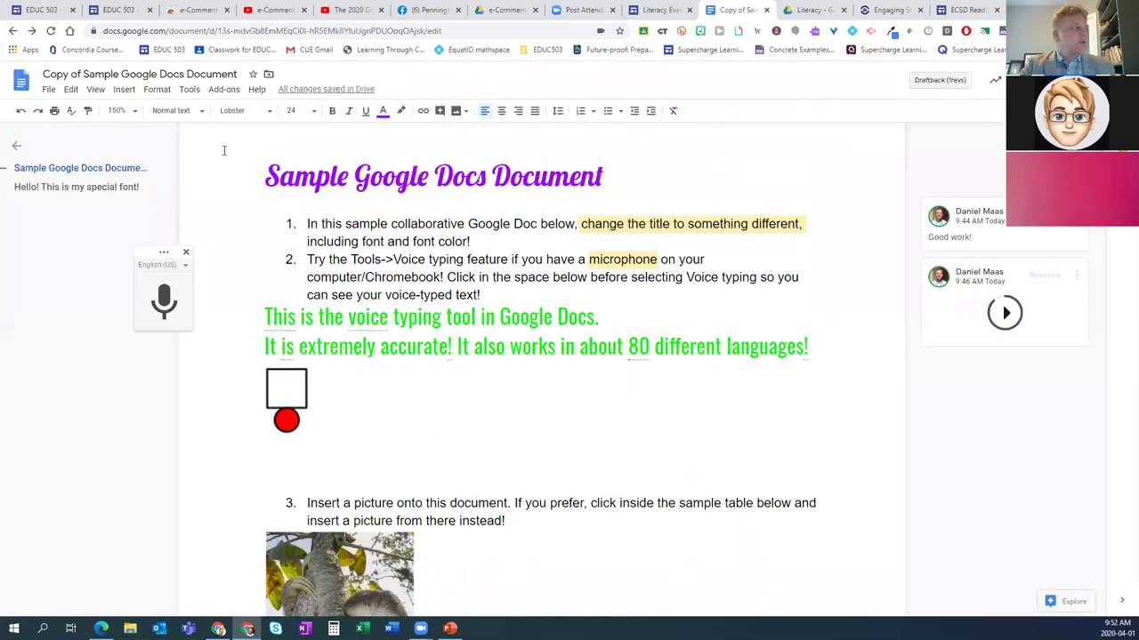
Step: Start Easy Accents - Docs and show its French accent characters
click(224, 90)
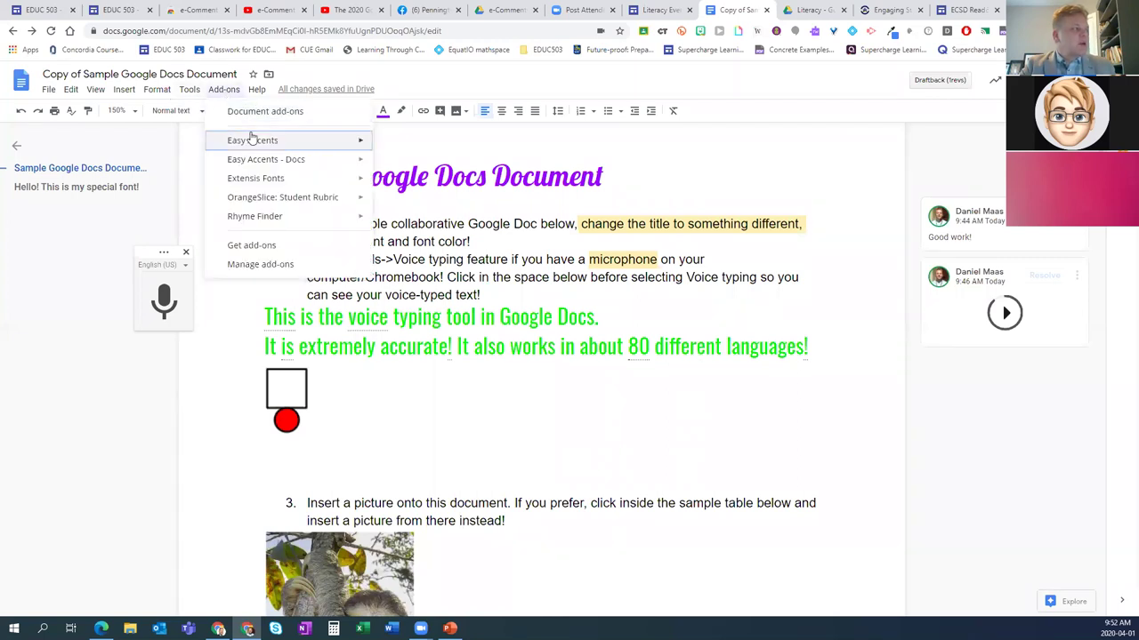
mouse_move(255, 156)
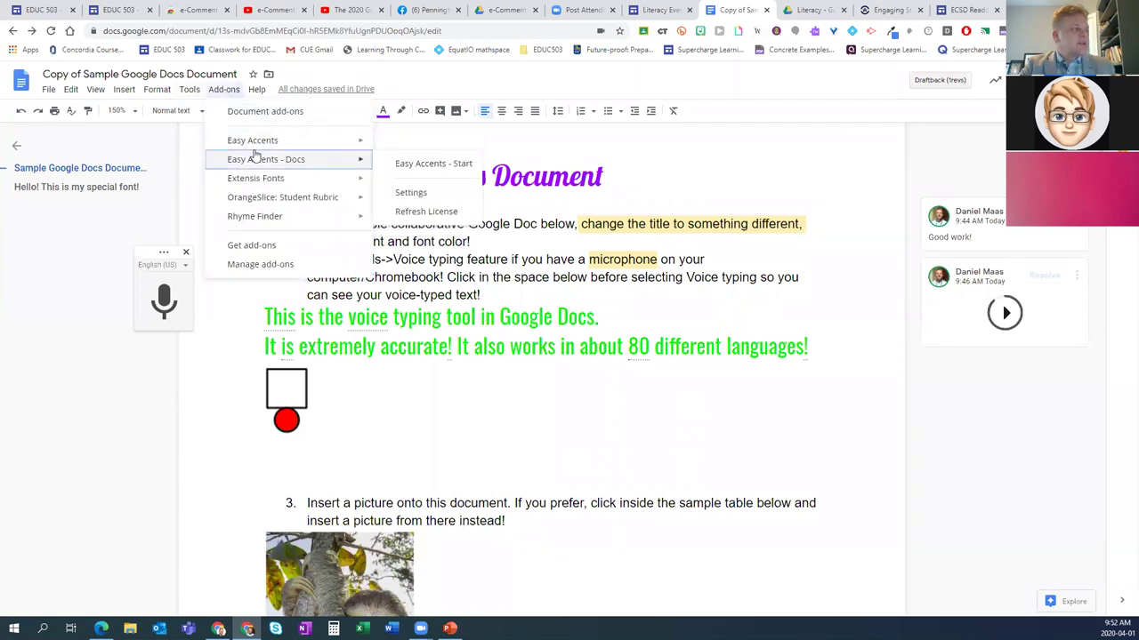
click(418, 163)
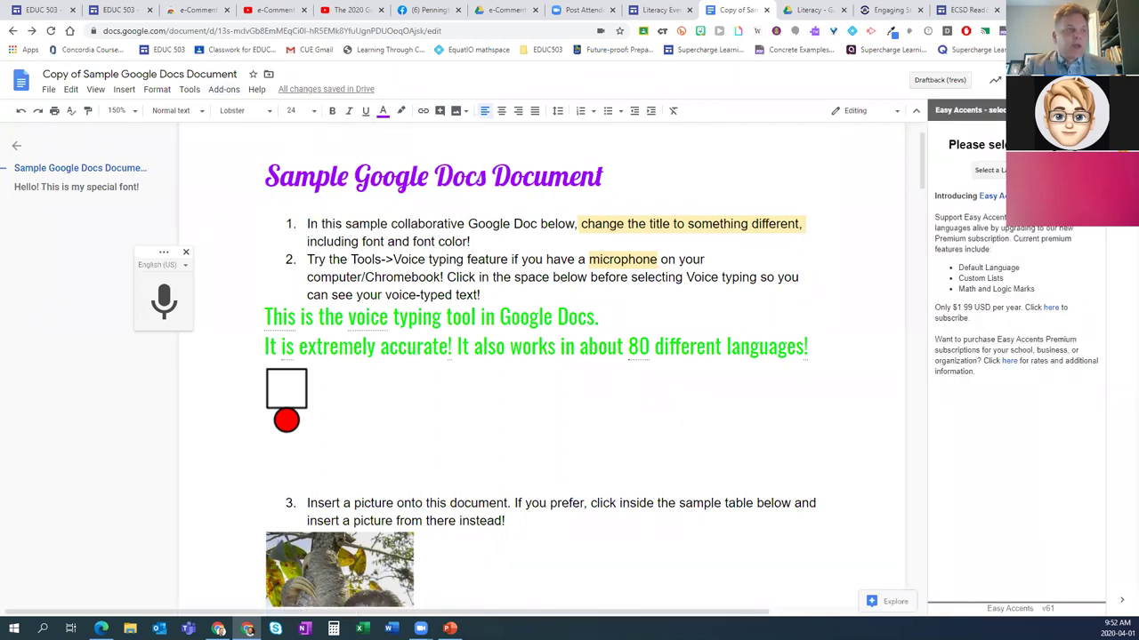
click(990, 170)
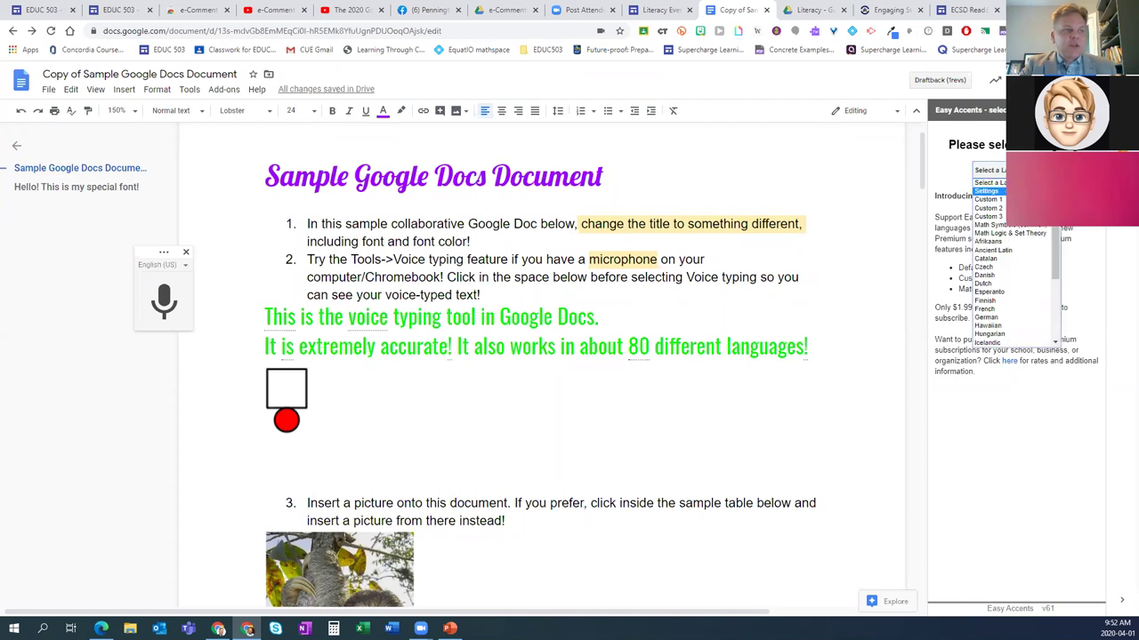
click(990, 308)
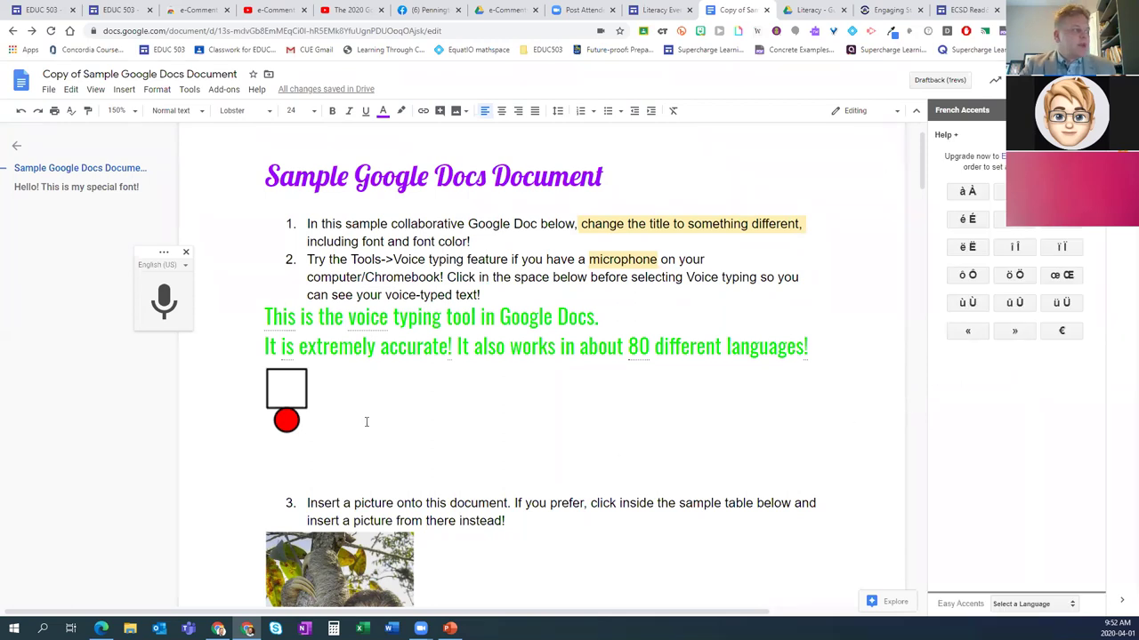
Step: Type 'Comment ça va' on the empty line below the square and circle
click(312, 449)
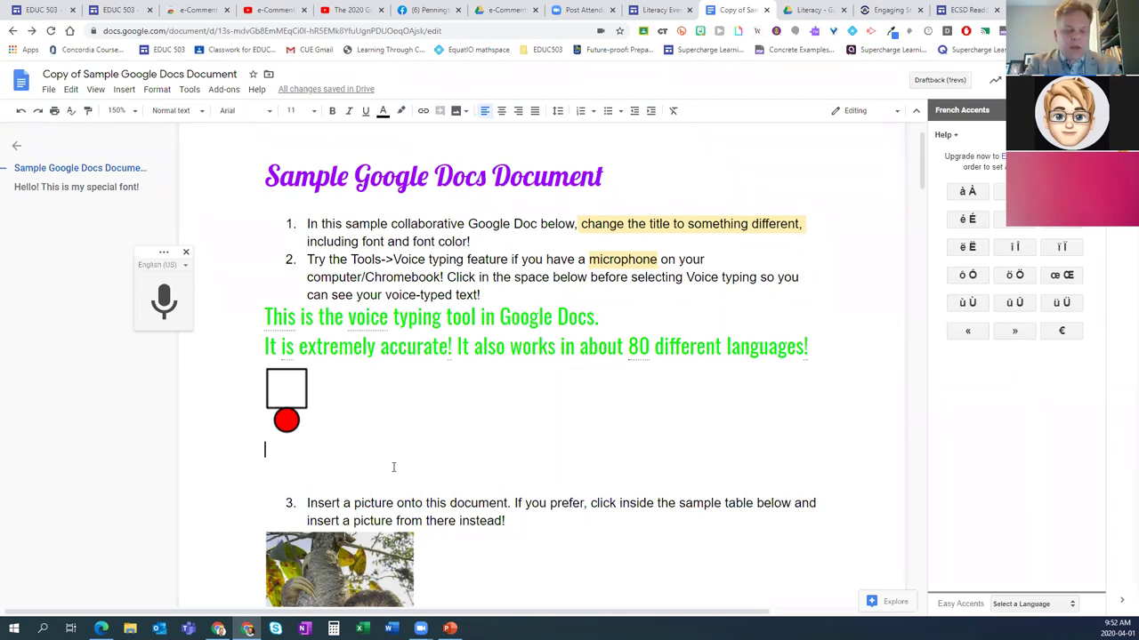
text(Comment)
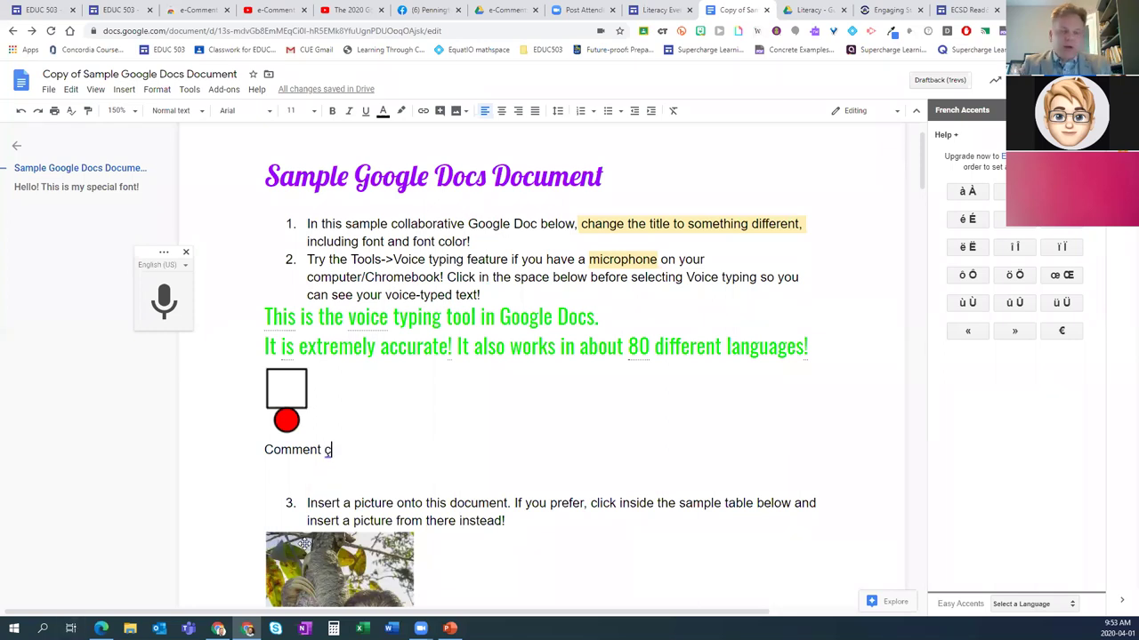
text(ça va?)
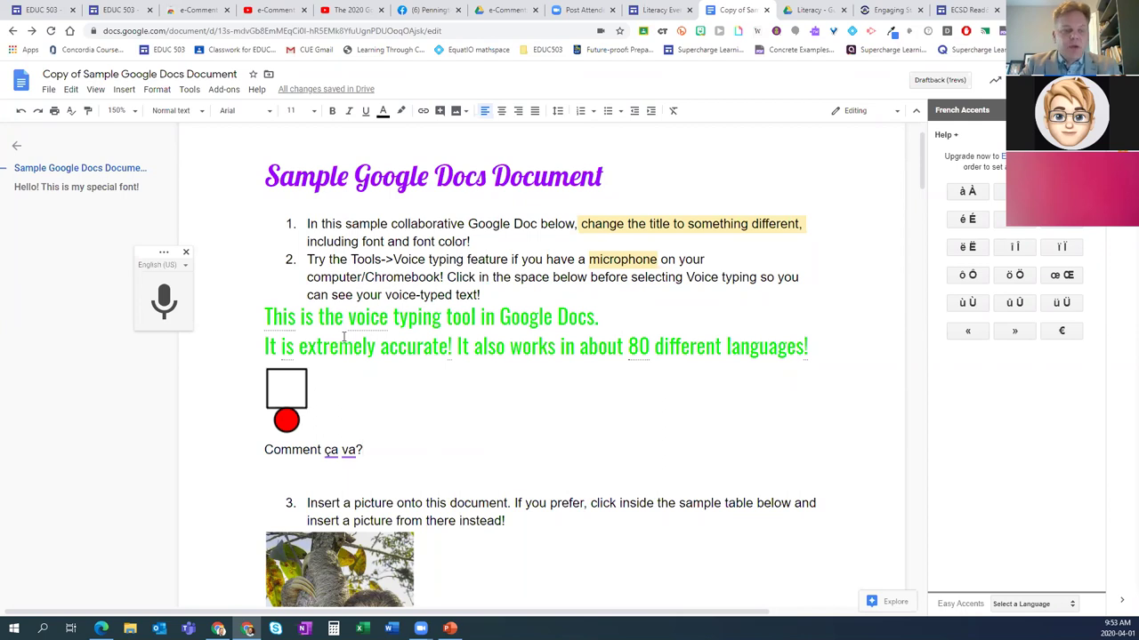
Step: Start Extensis Fonts and authorize it to access the chosen account
click(220, 93)
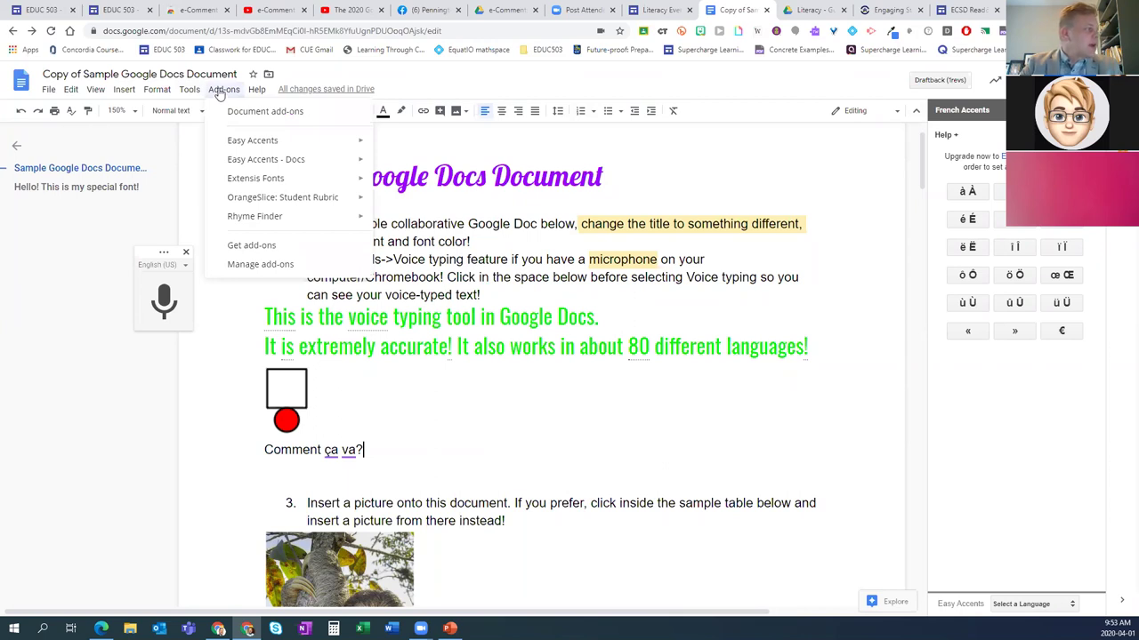
mouse_move(357, 183)
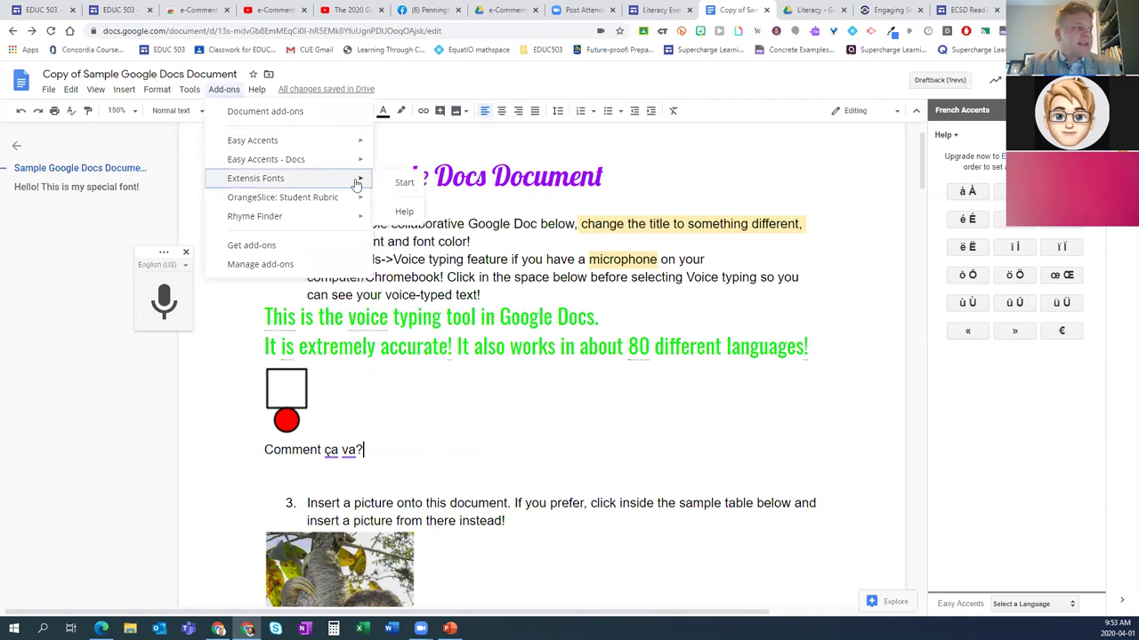
click(406, 184)
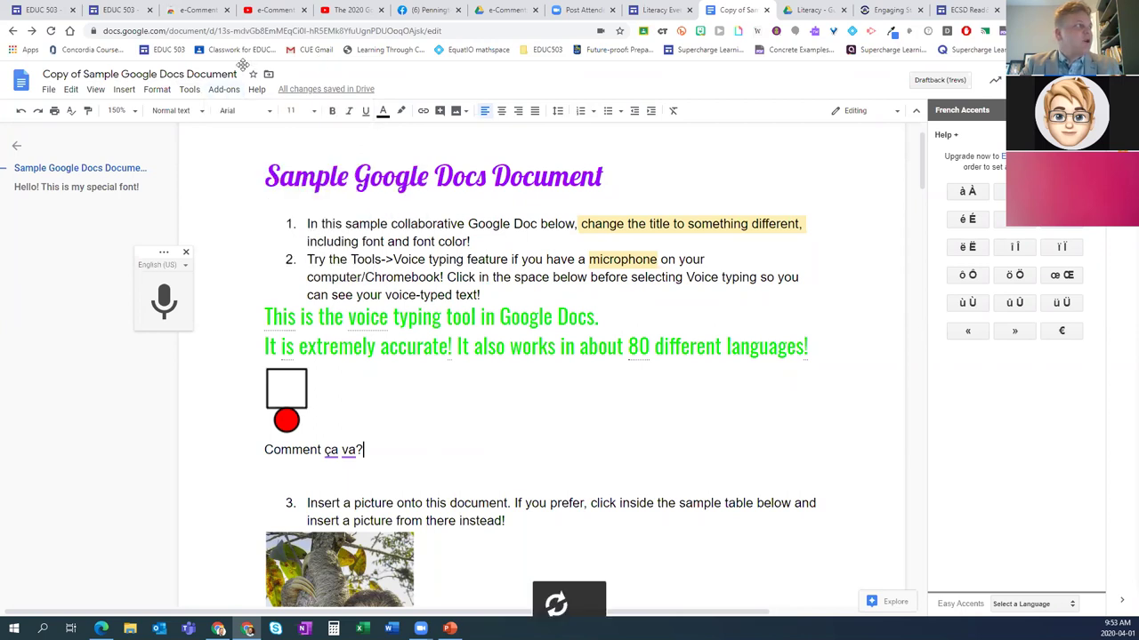
click(590, 366)
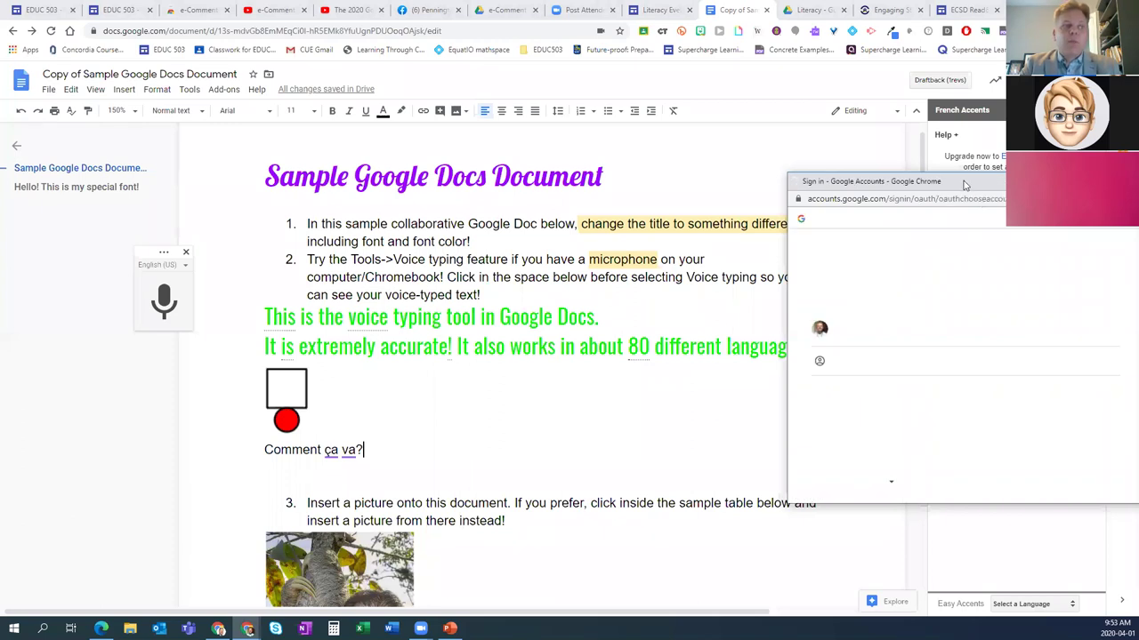
click(769, 338)
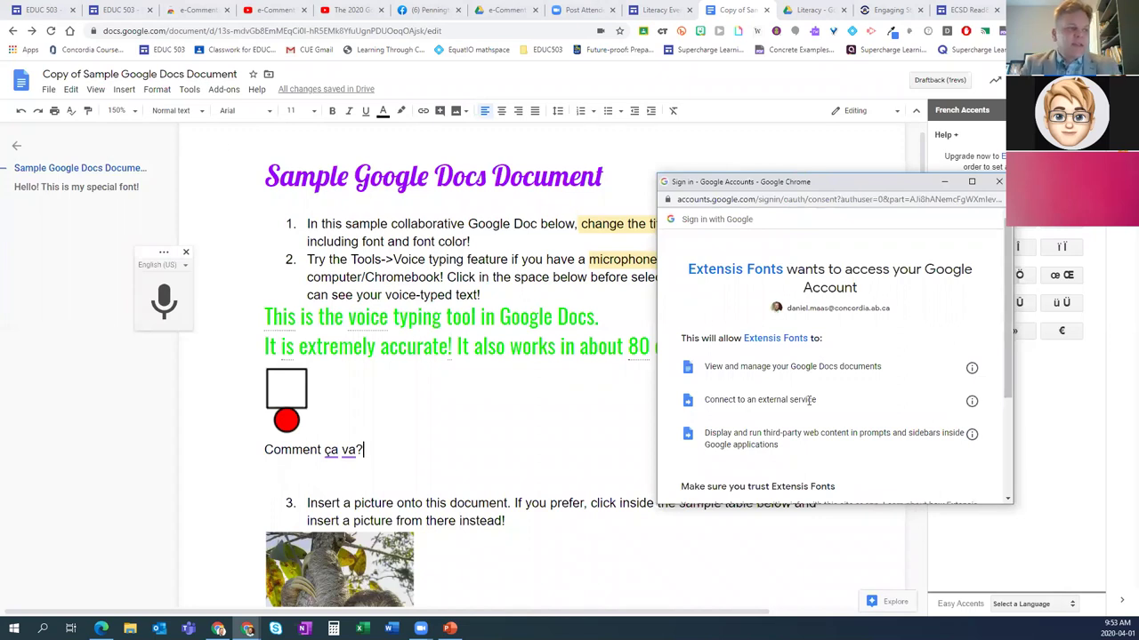
scroll(750, 369, down, 3)
click(954, 427)
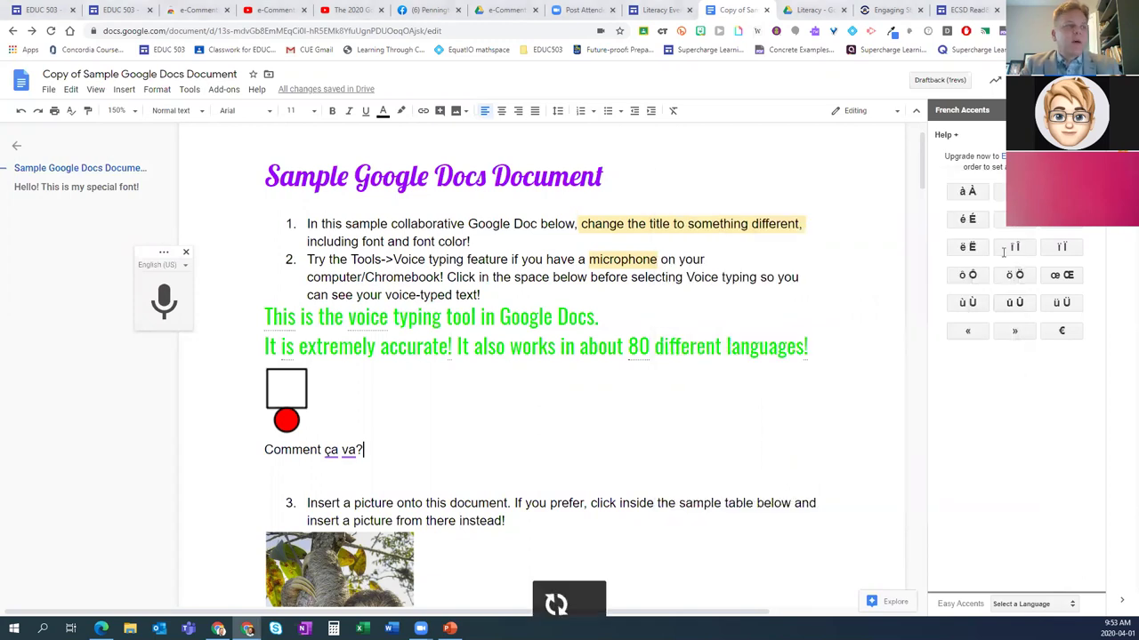
Step: Launch Extensis Fonts again to open its All Fonts sidebar
click(224, 90)
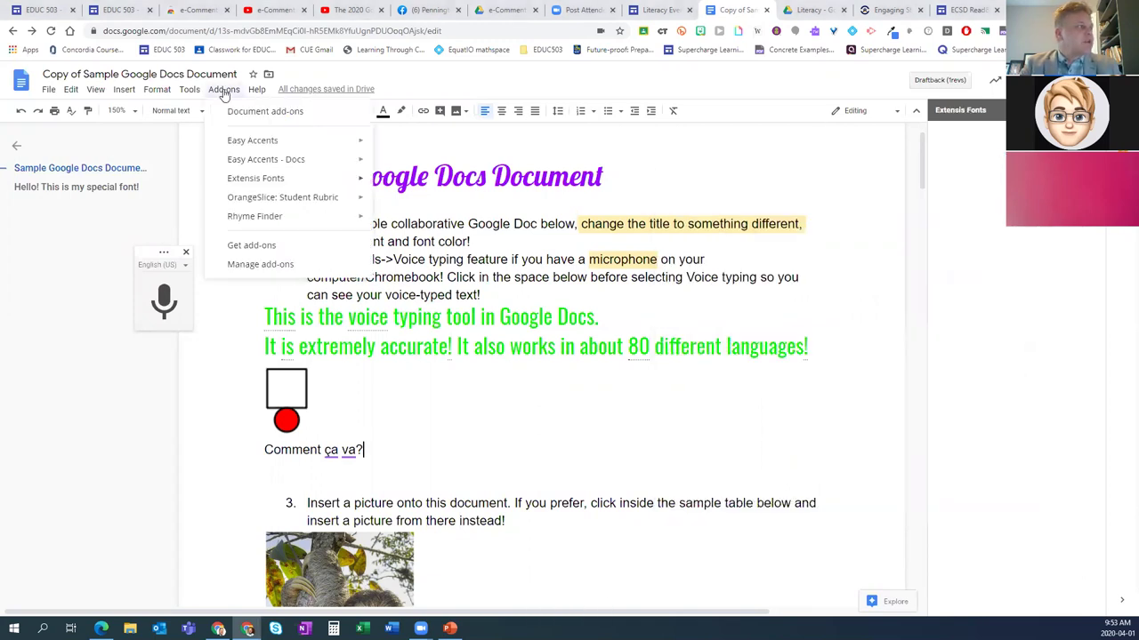
mouse_move(267, 179)
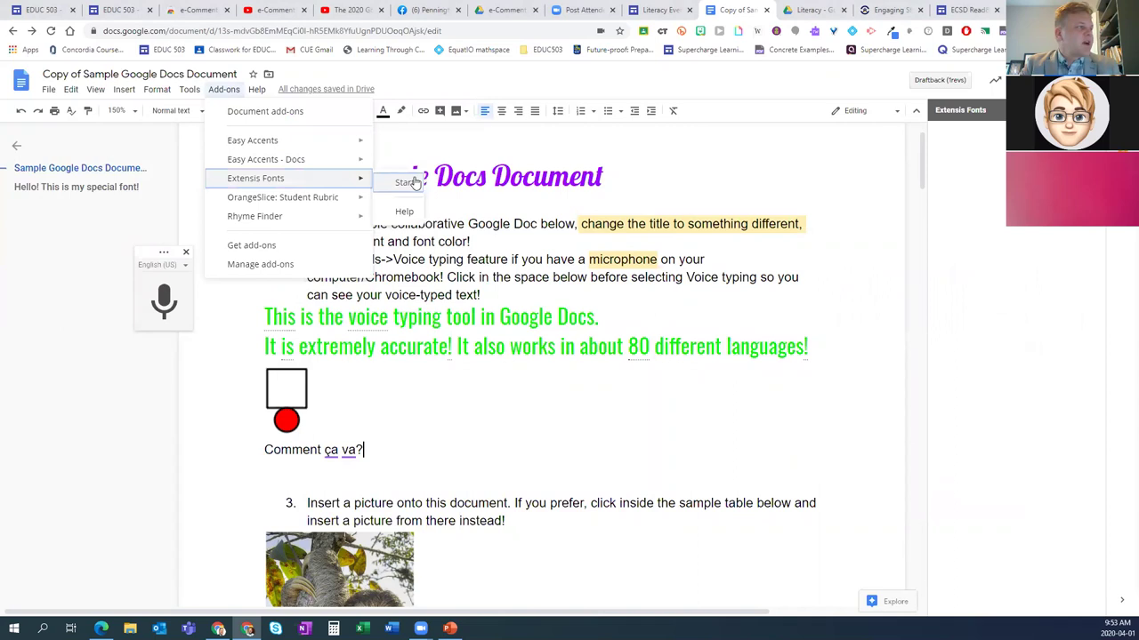
click(405, 181)
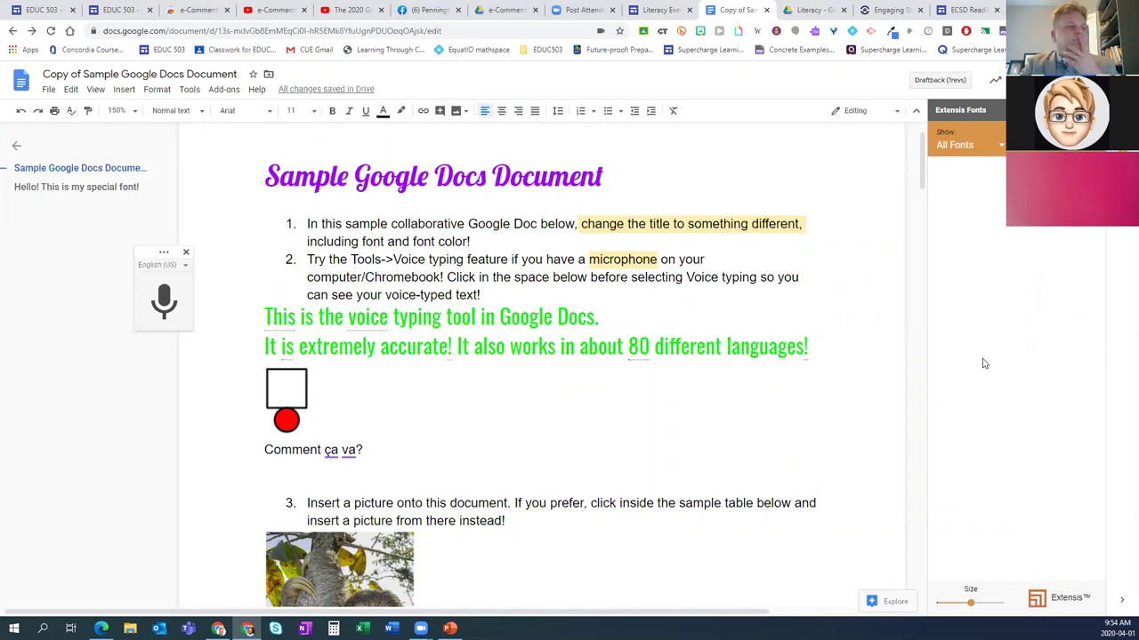
Step: Apply Alex Brush from the Extensis Fonts sidebar to 'This is the voice typing tool in Google Docs.'
scroll(979, 396, down, 5)
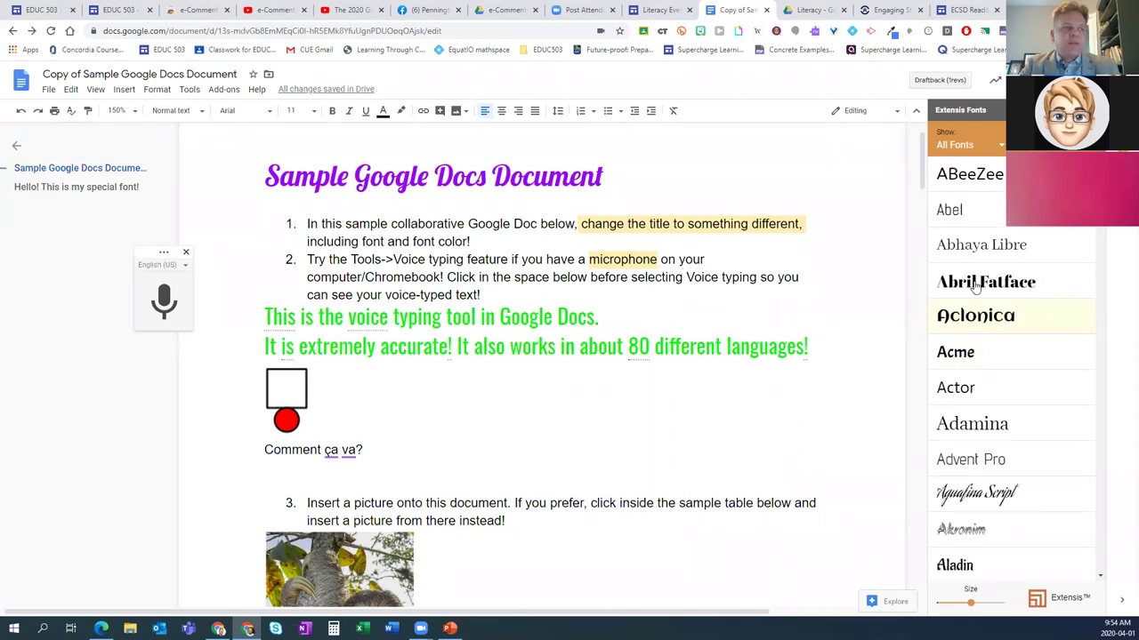
scroll(977, 353, down, 6)
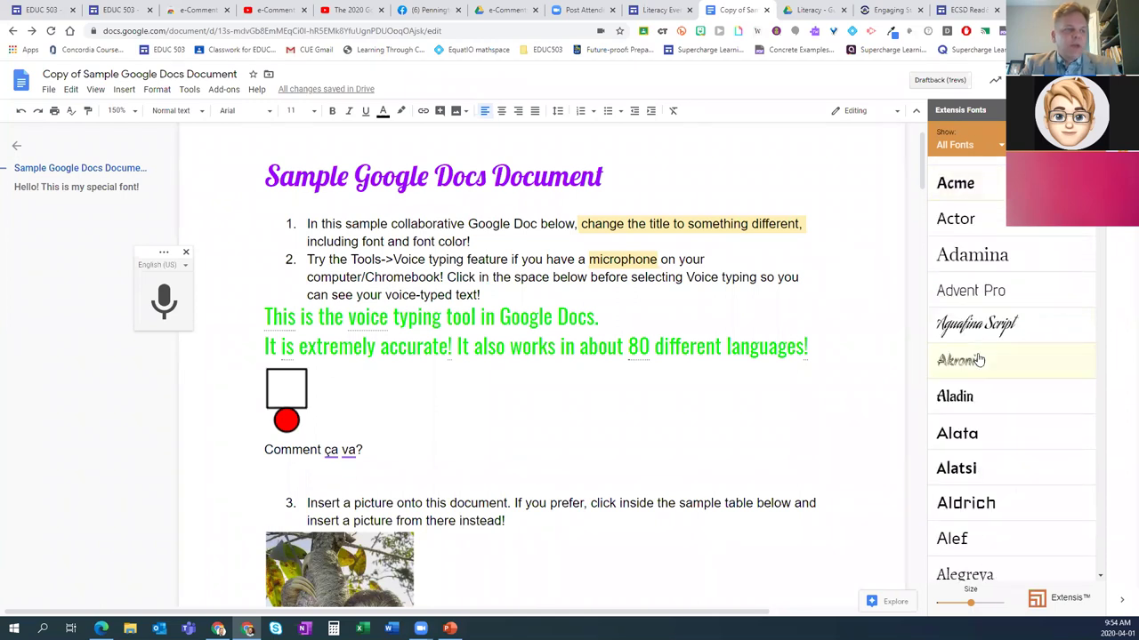
scroll(985, 355, down, 2)
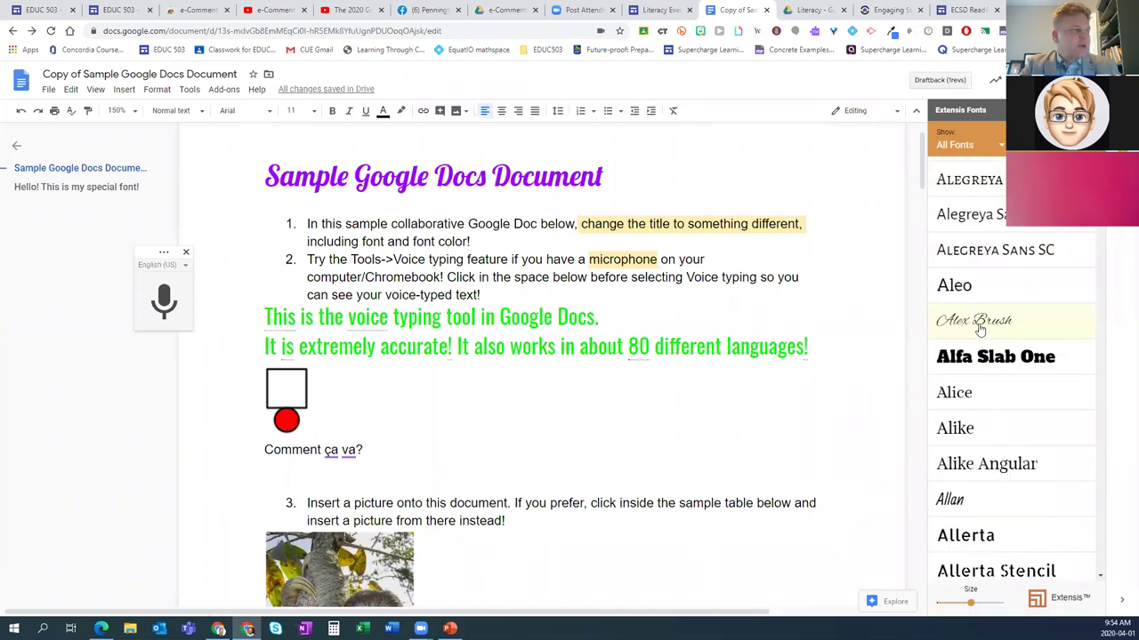
drag(264, 317, 599, 318)
click(979, 322)
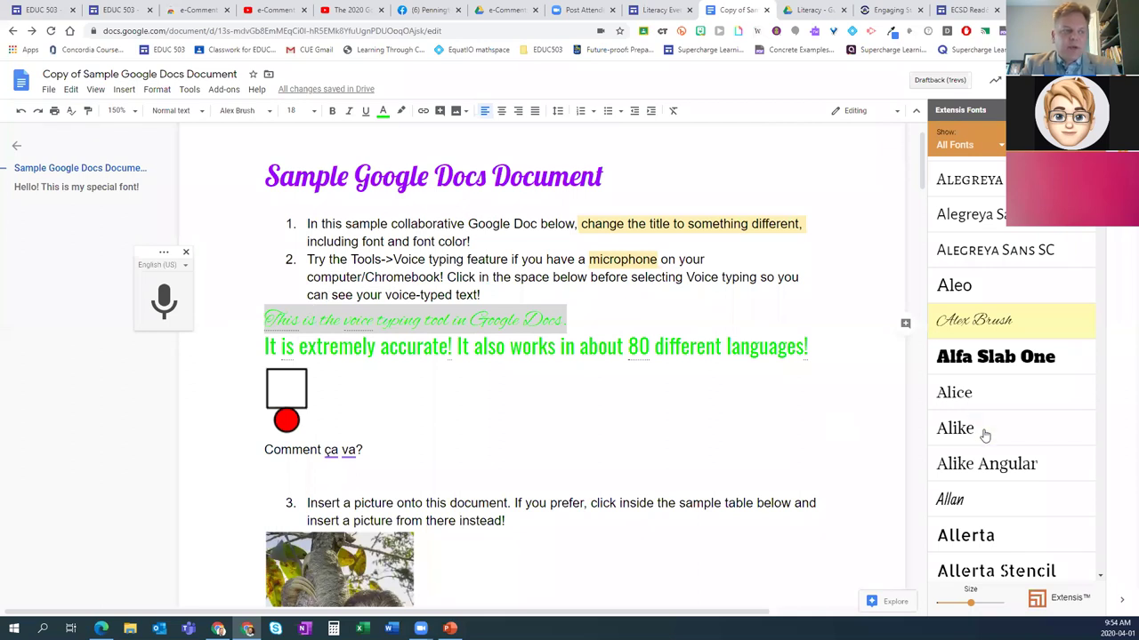
Step: Confirm in the font dropdown that the line now uses Alex Brush
scroll(985, 439, down, 4)
scroll(985, 439, down, 4)
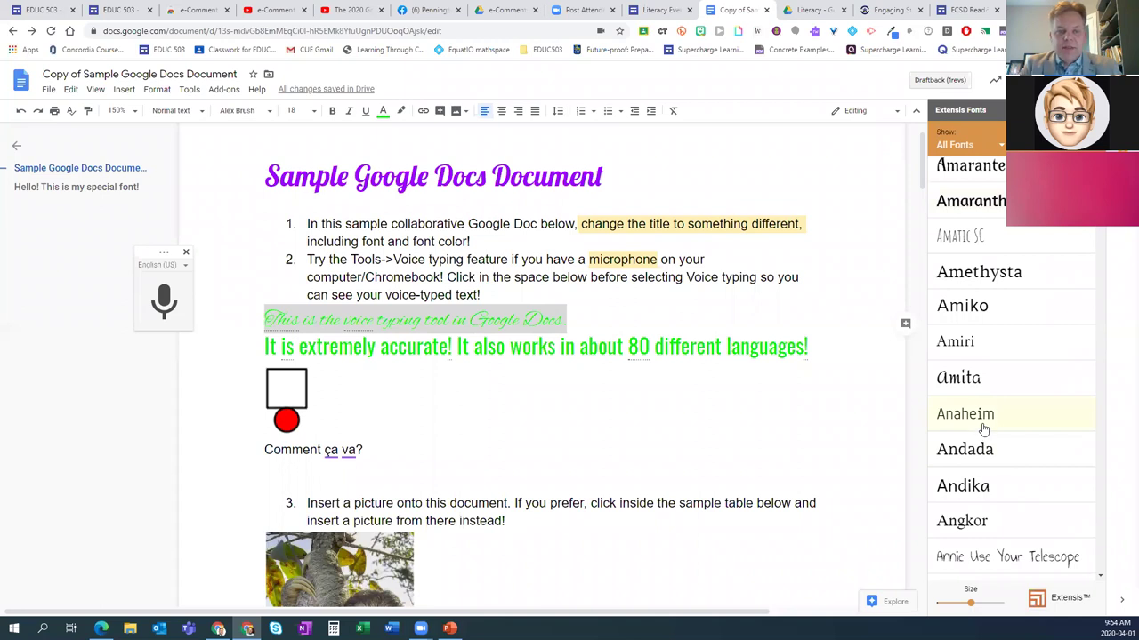
scroll(975, 374, down, 2)
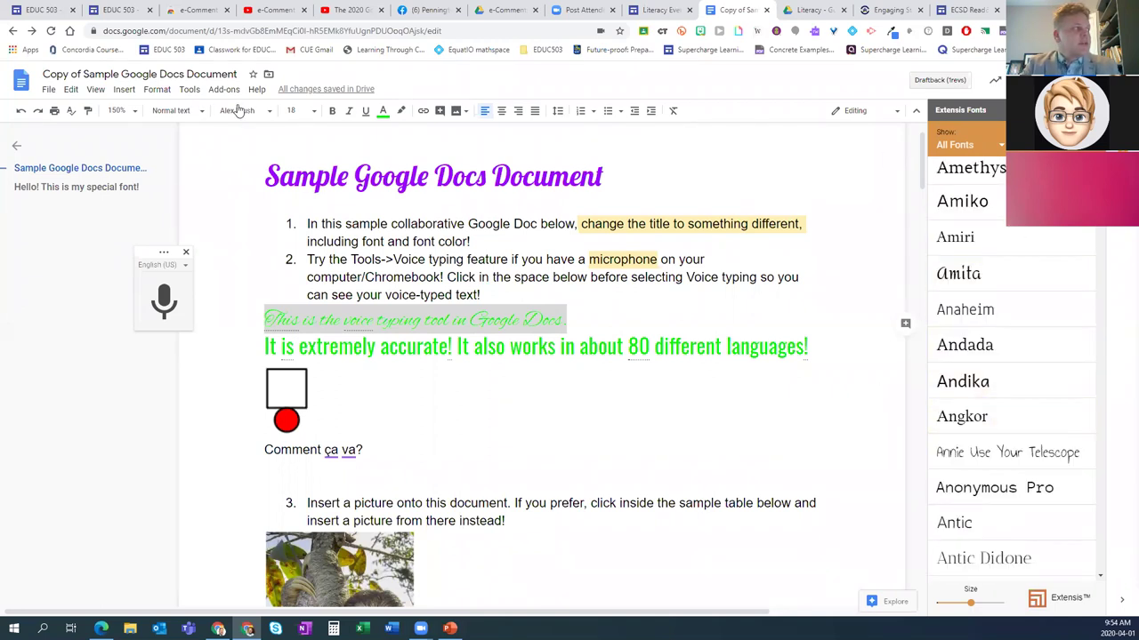
click(262, 116)
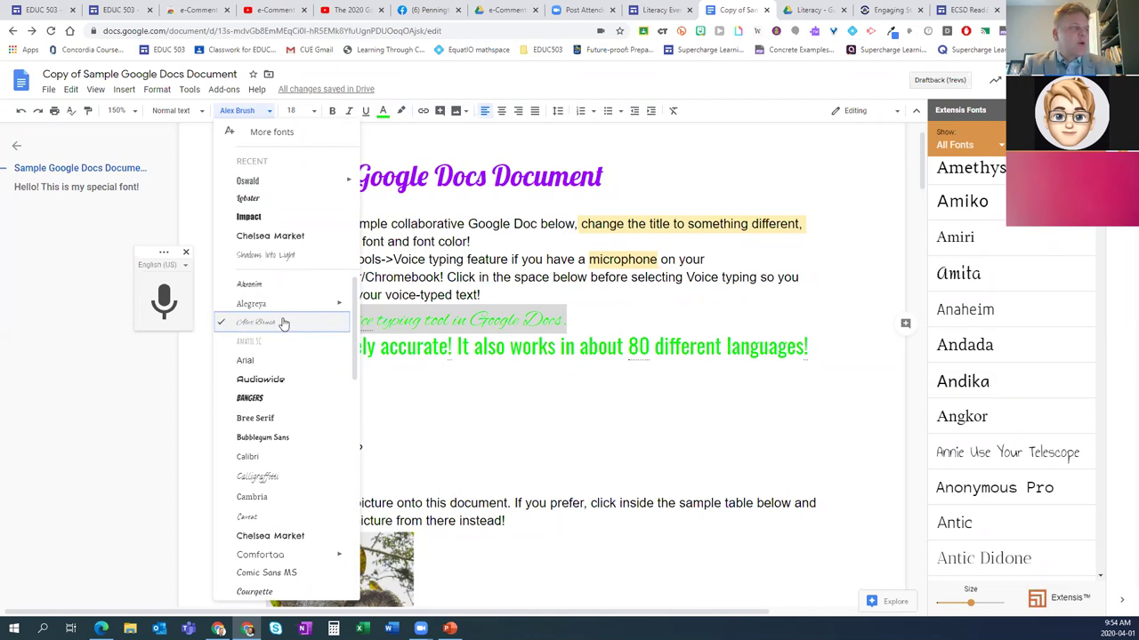
click(245, 114)
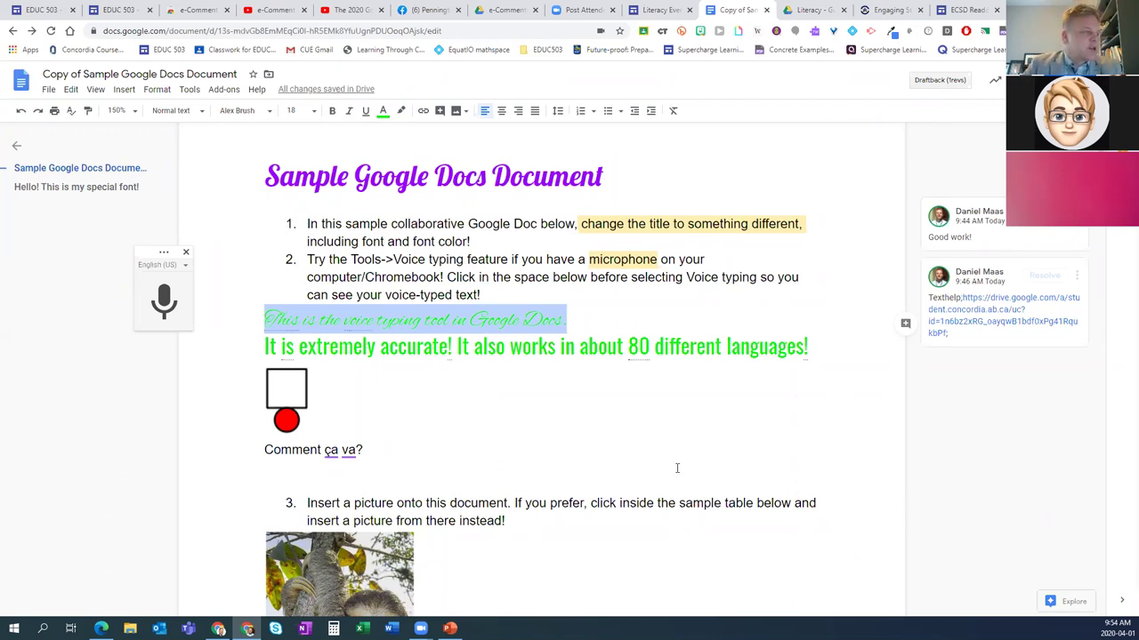
scroll(676, 468, down, 3)
scroll(455, 481, down, 3)
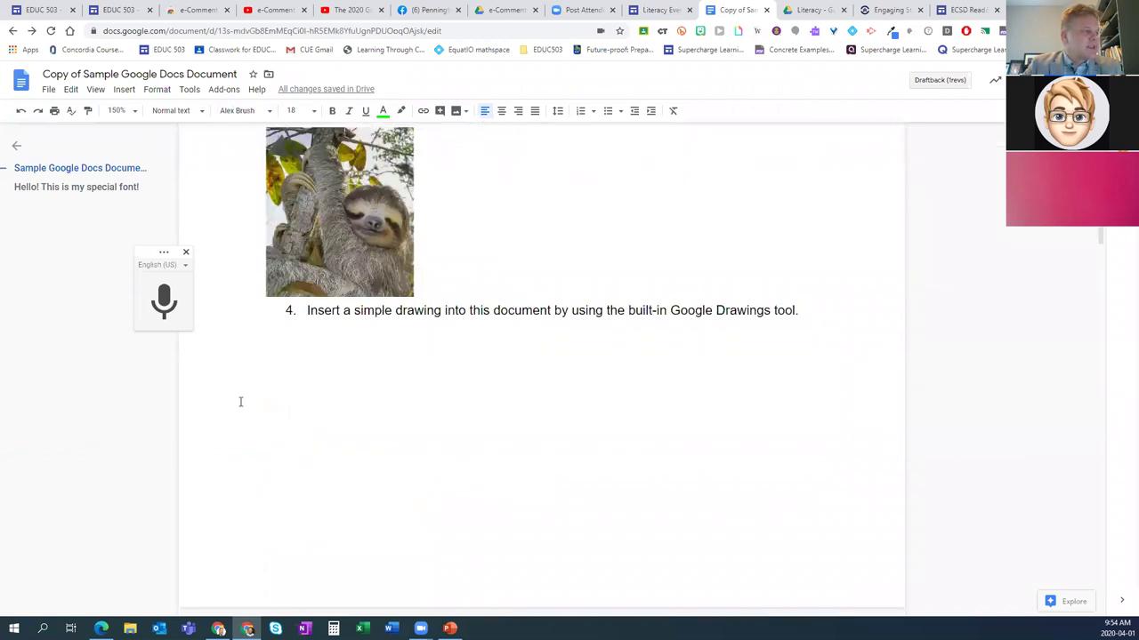
Step: Place the cursor at the start of item 4 on inserting a drawing, then go to the e-Comments YouTube tab
click(307, 310)
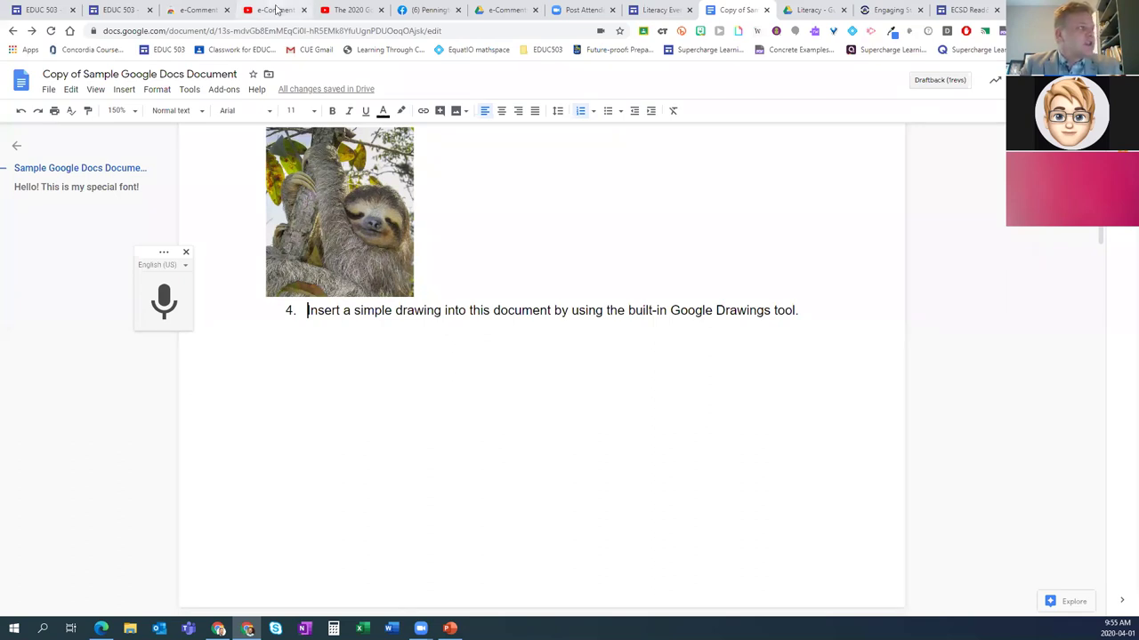
click(275, 9)
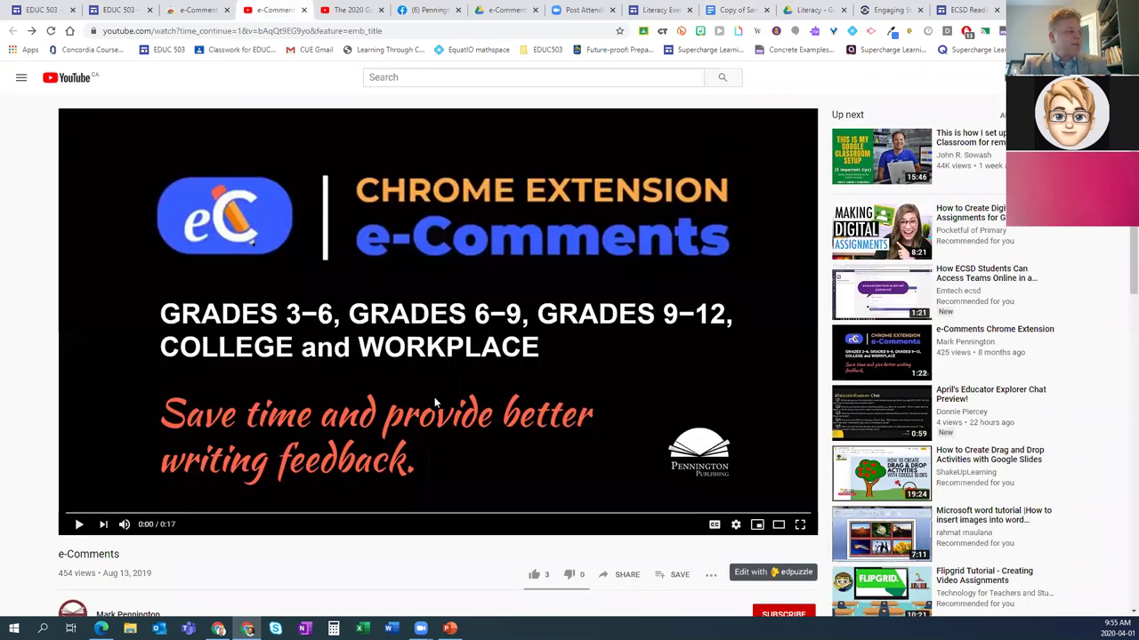
Step: Play the e-Comments promo, pause it at 0:16, and return to the Sample Google Docs tab
click(80, 527)
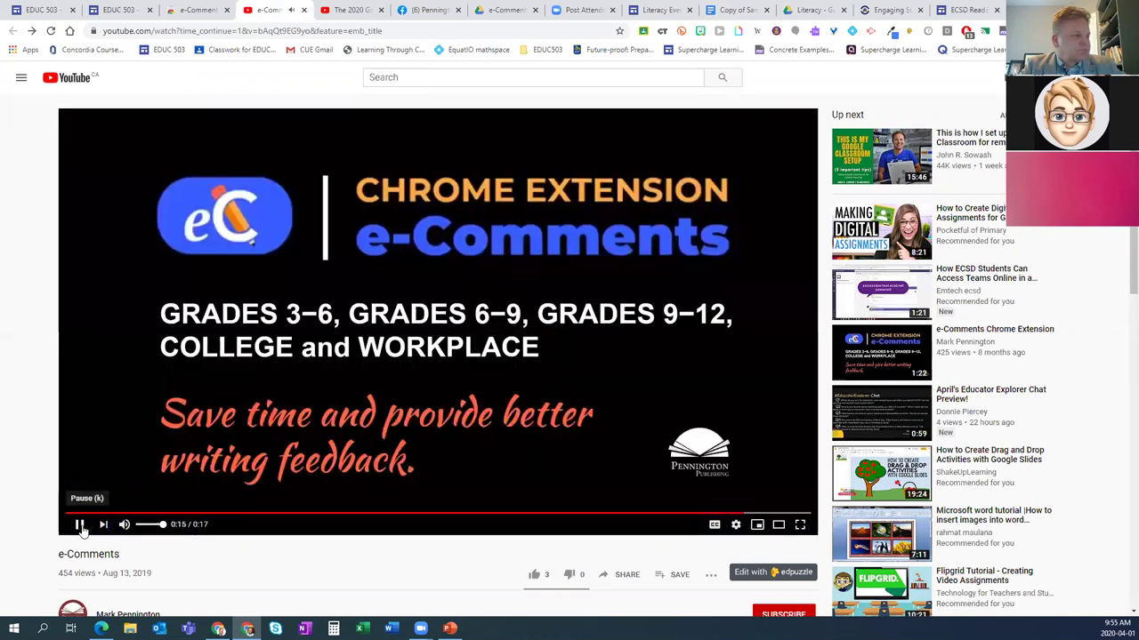
click(79, 525)
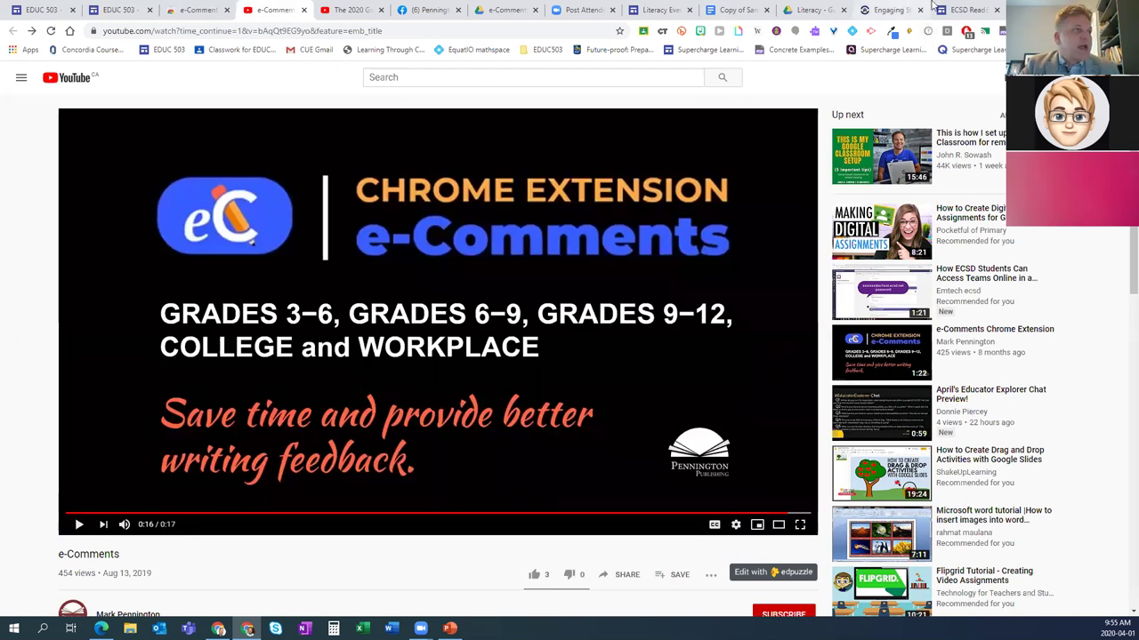
click(738, 10)
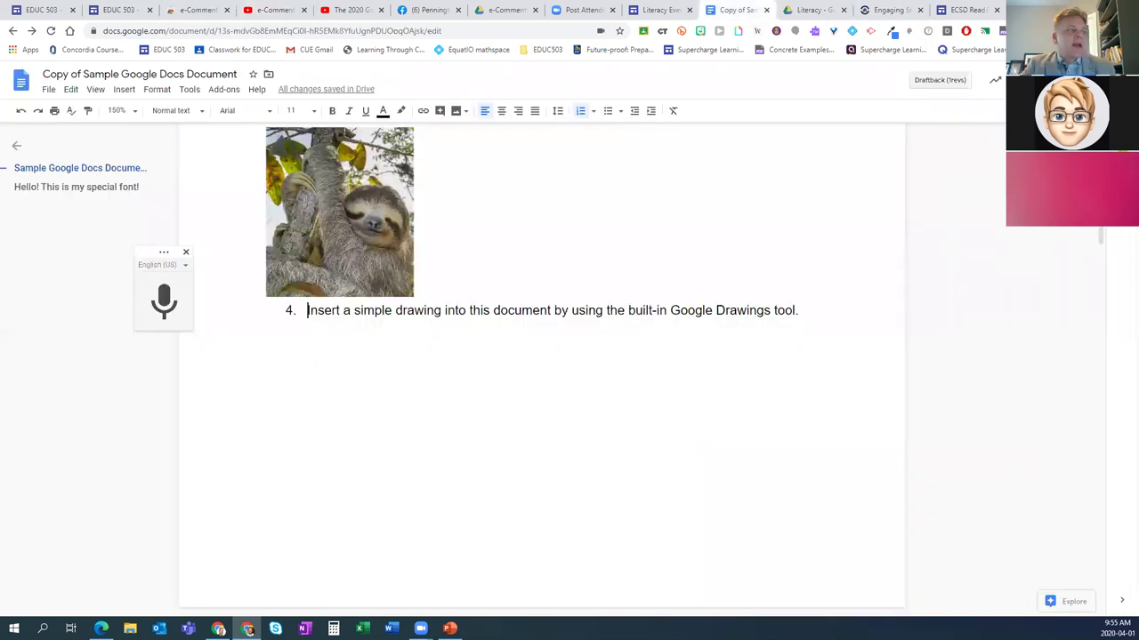
Step: Copy the URL of the e-Comments Chrome Web Store overview page from the address bar
click(198, 9)
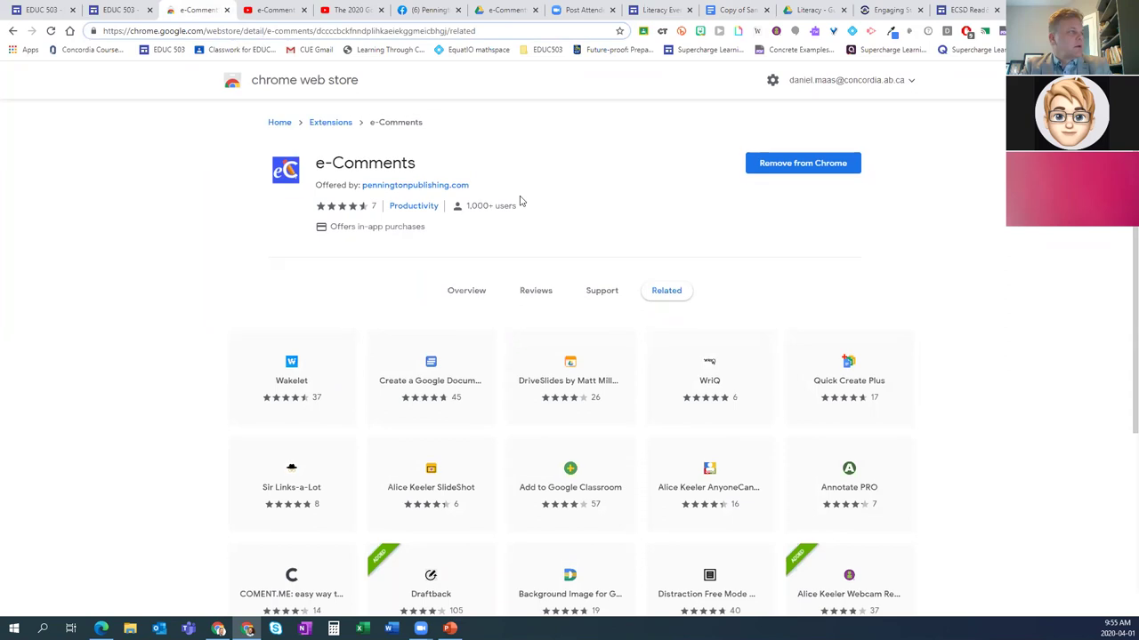
click(13, 31)
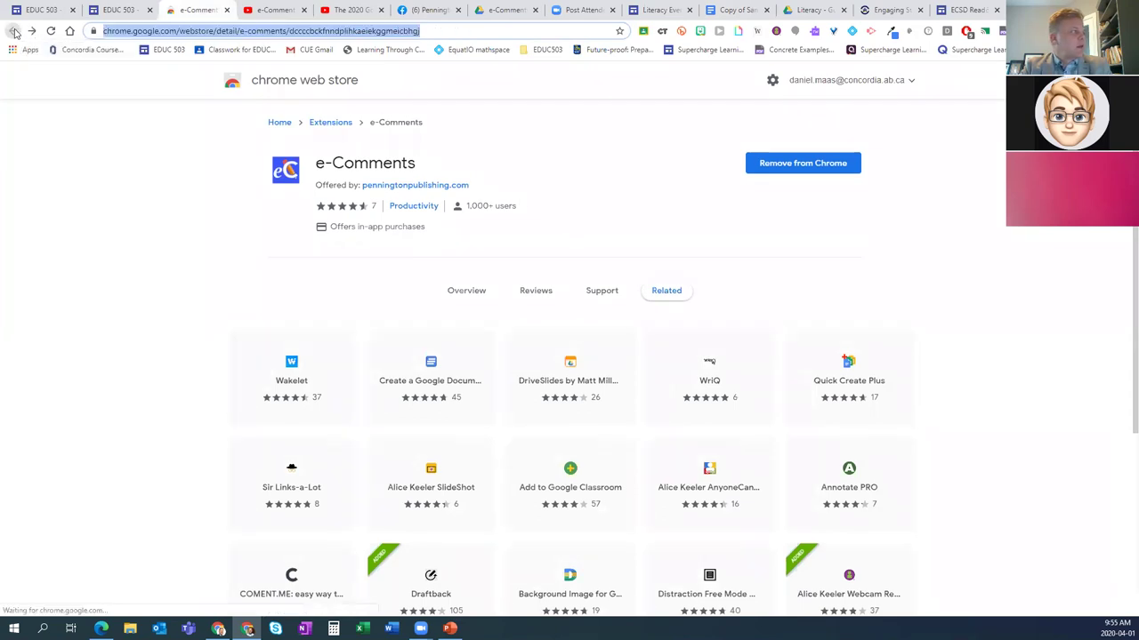
right_click(263, 33)
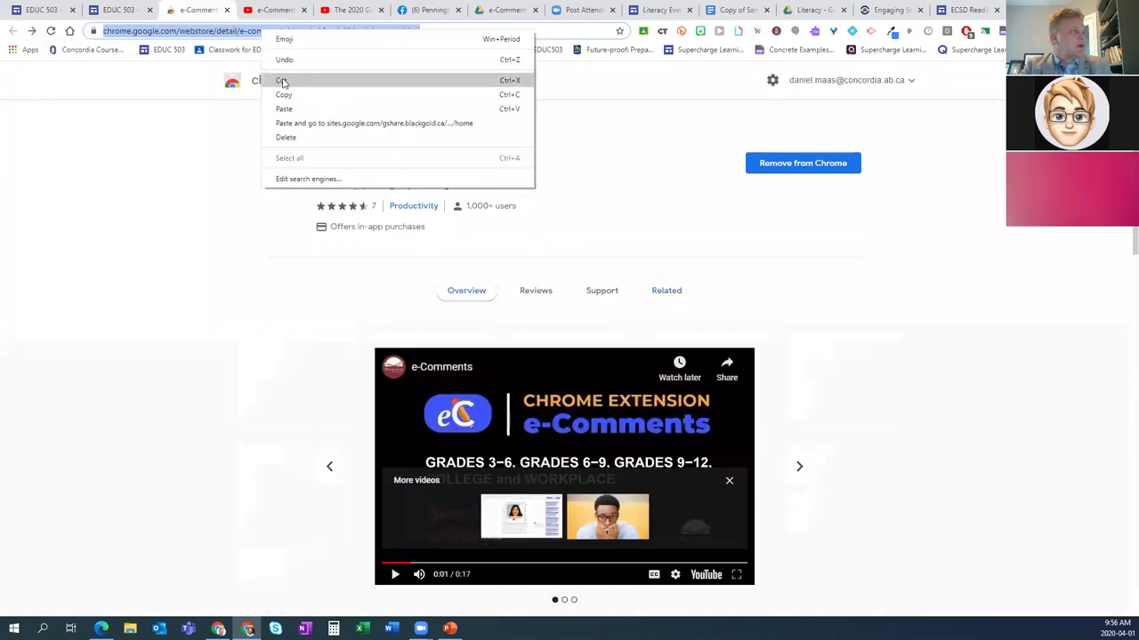
click(281, 96)
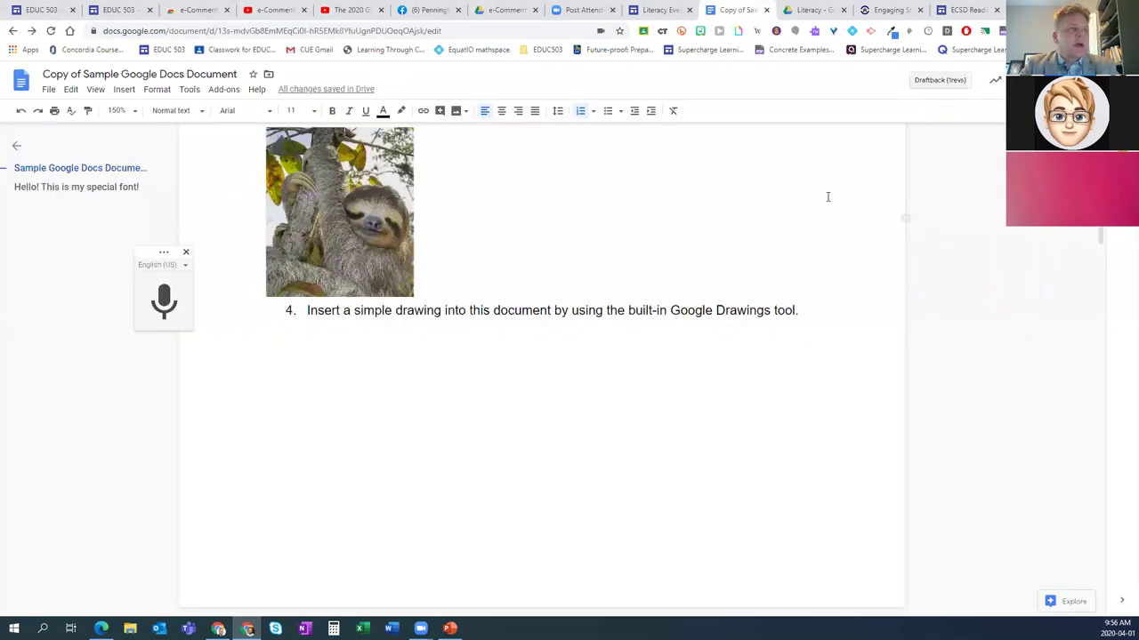
scroll(905, 218, up, 3)
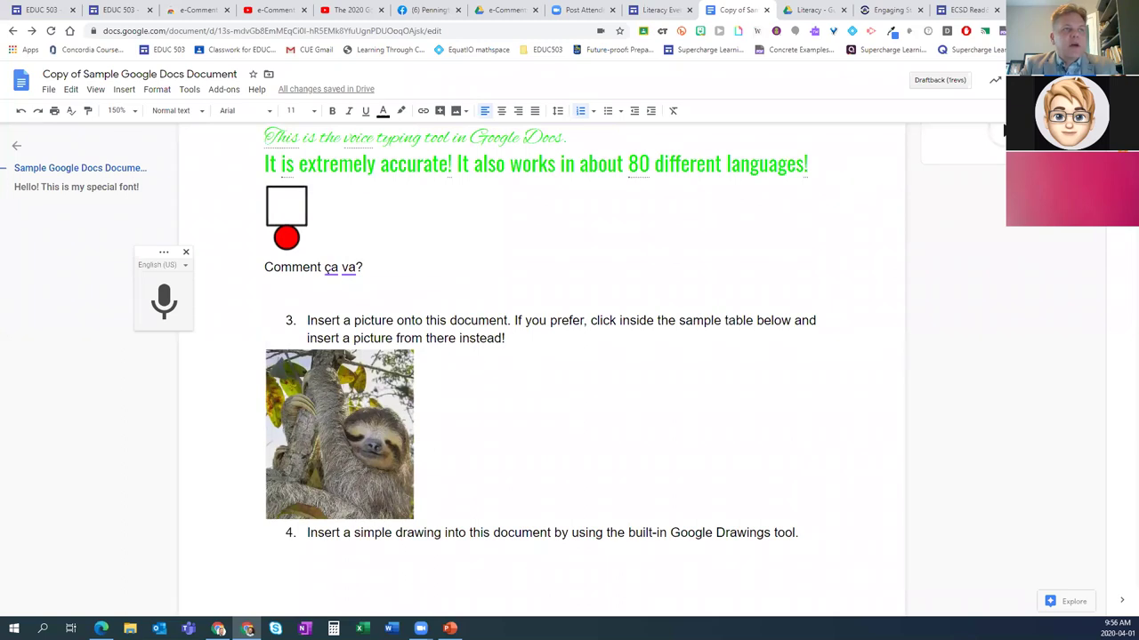
click(1003, 30)
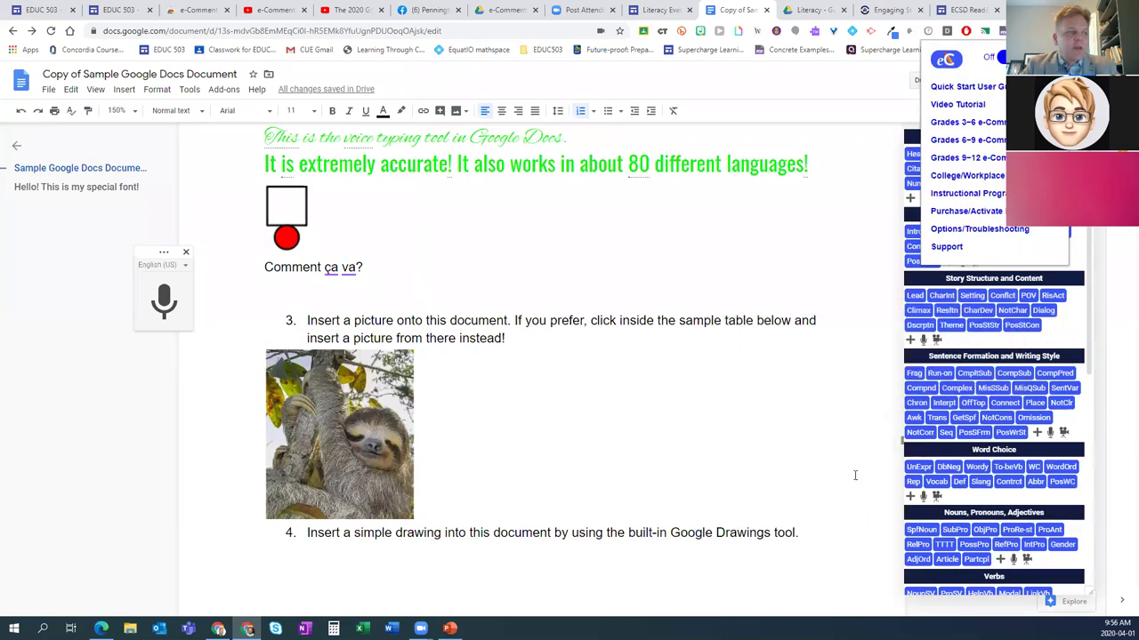
click(849, 474)
scroll(803, 465, down, 1)
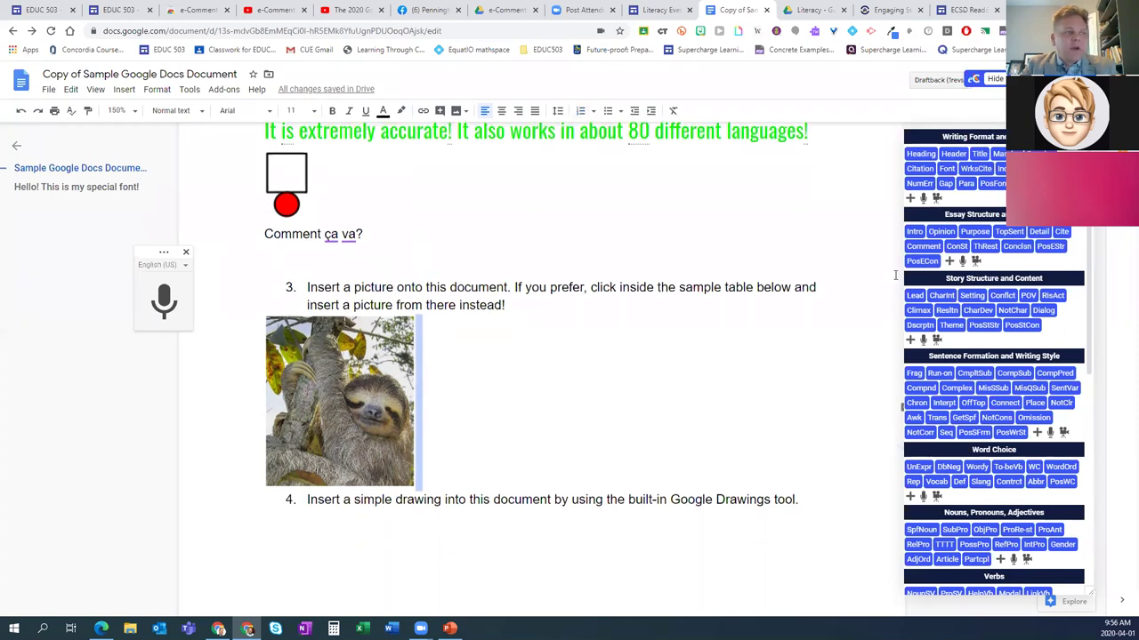
scroll(854, 343, down, 2)
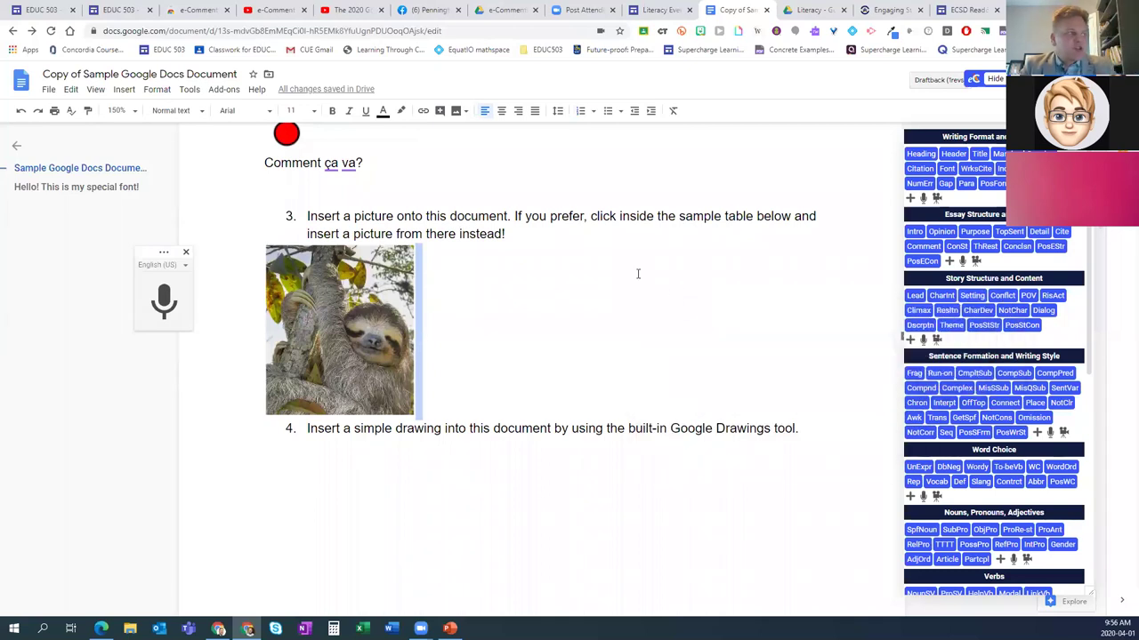
drag(356, 216, 527, 216)
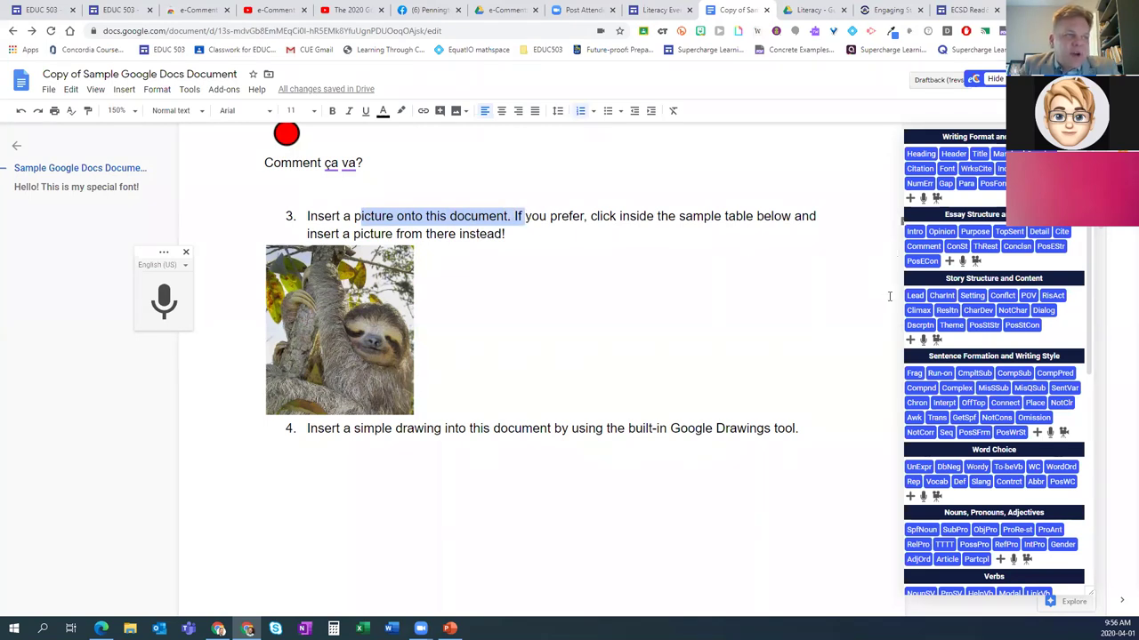
mouse_move(917, 298)
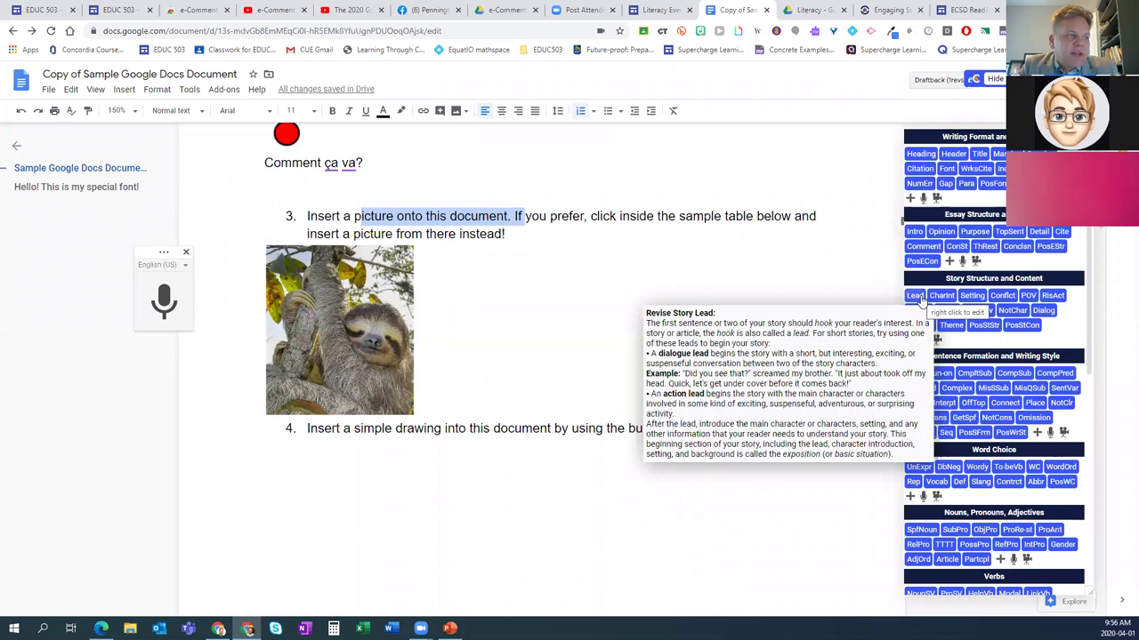
mouse_move(1030, 301)
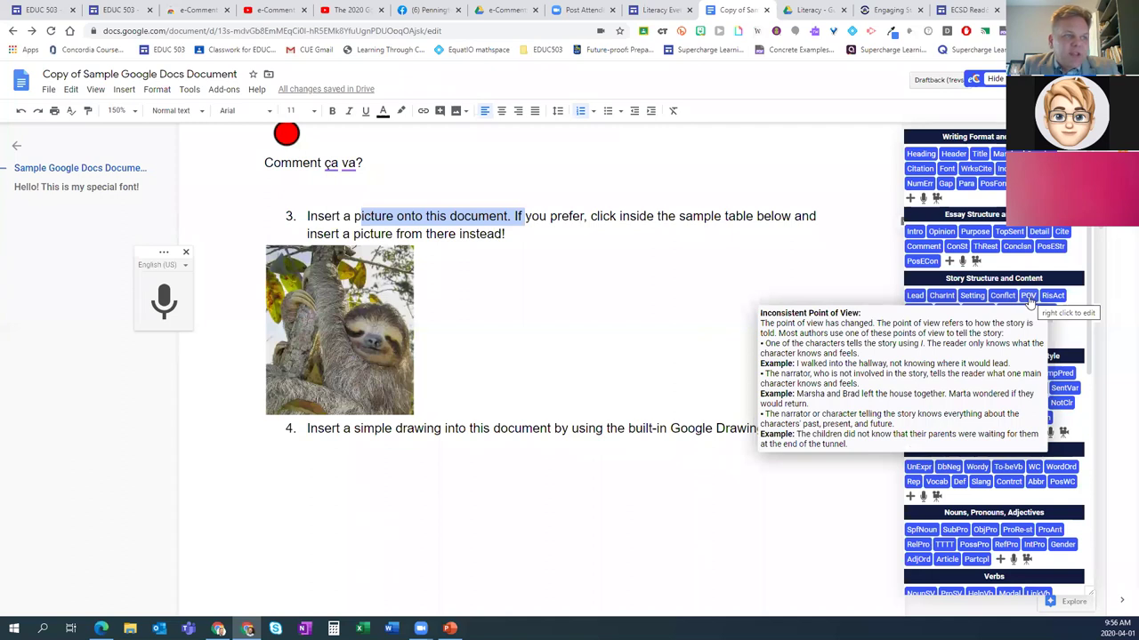
click(612, 445)
scroll(612, 444, up, 3)
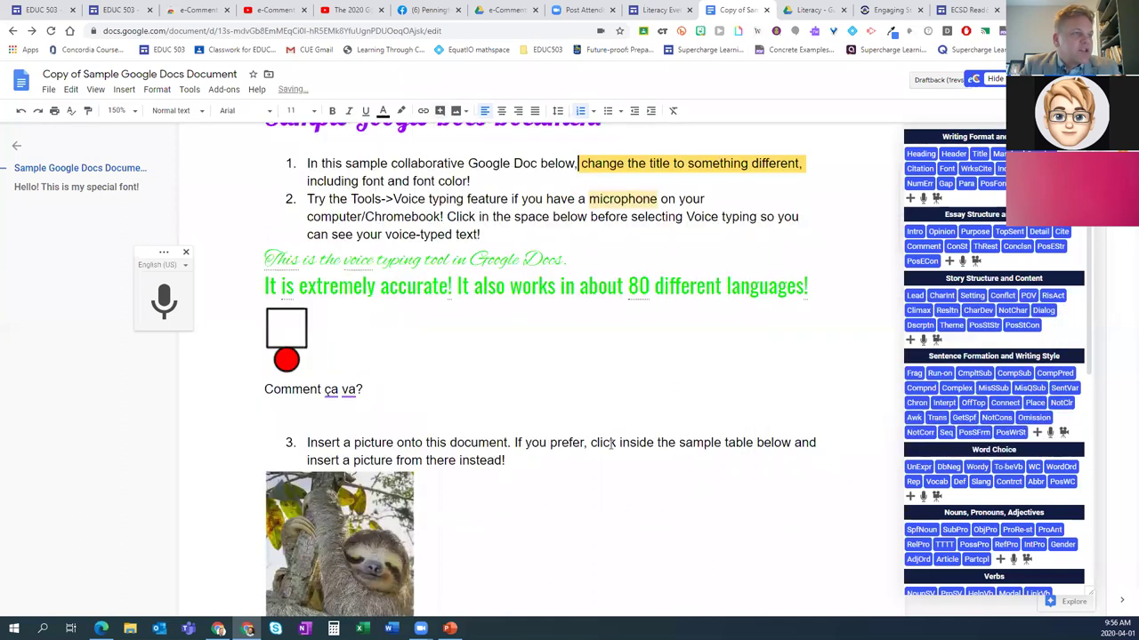
Step: Set the zoom to 100%, preview the second comment's video, and reload the document
click(135, 113)
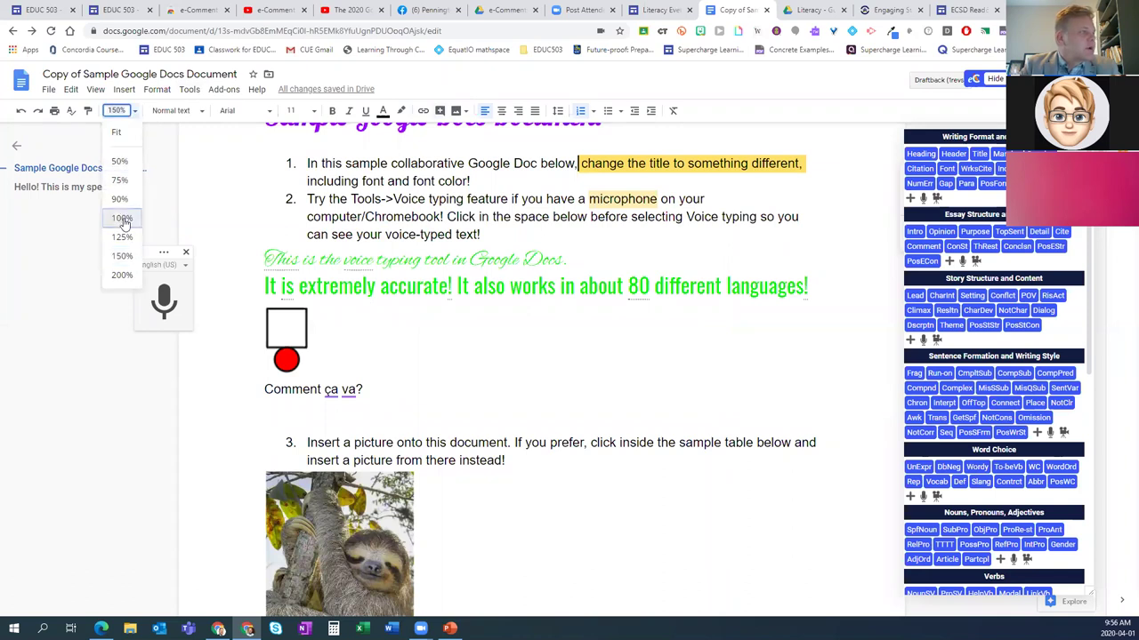
click(125, 223)
click(770, 320)
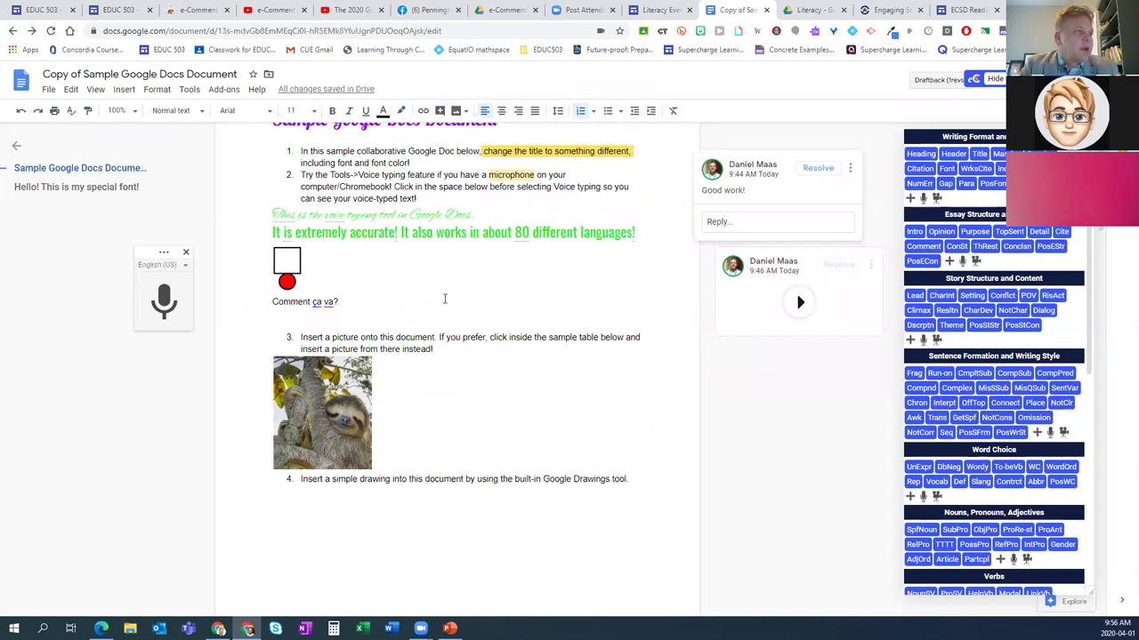
drag(411, 336, 486, 337)
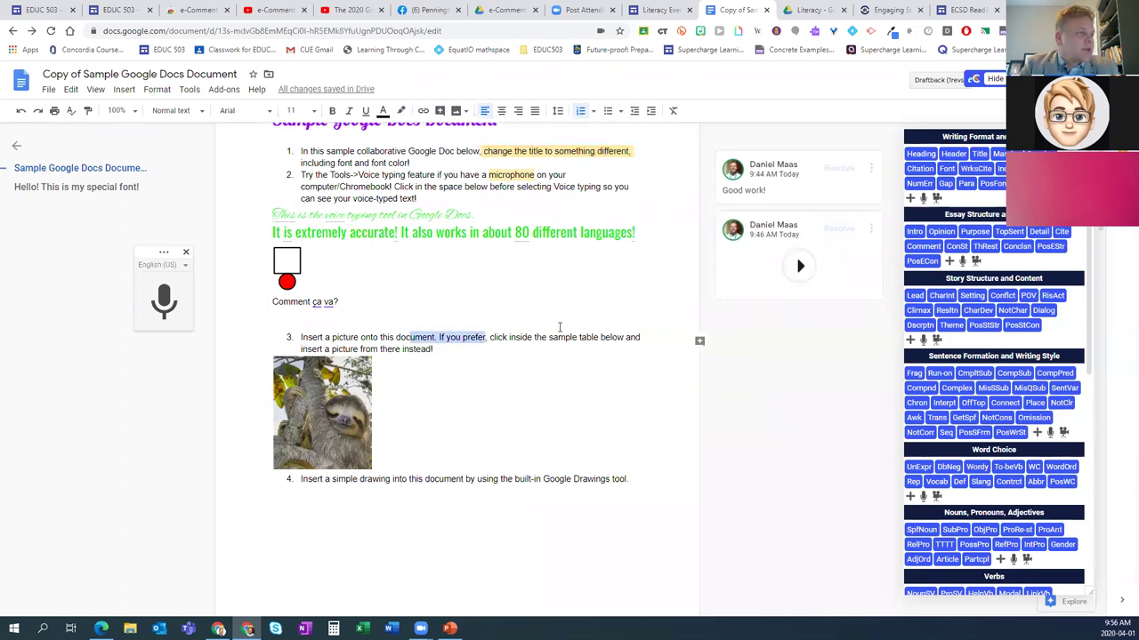
click(914, 375)
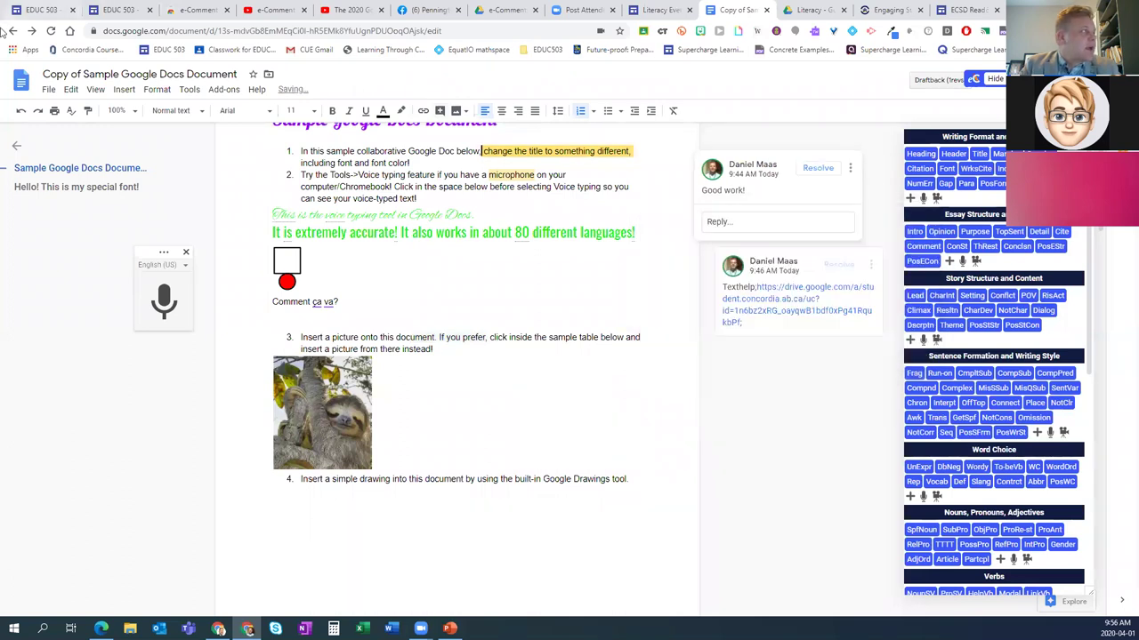
click(50, 30)
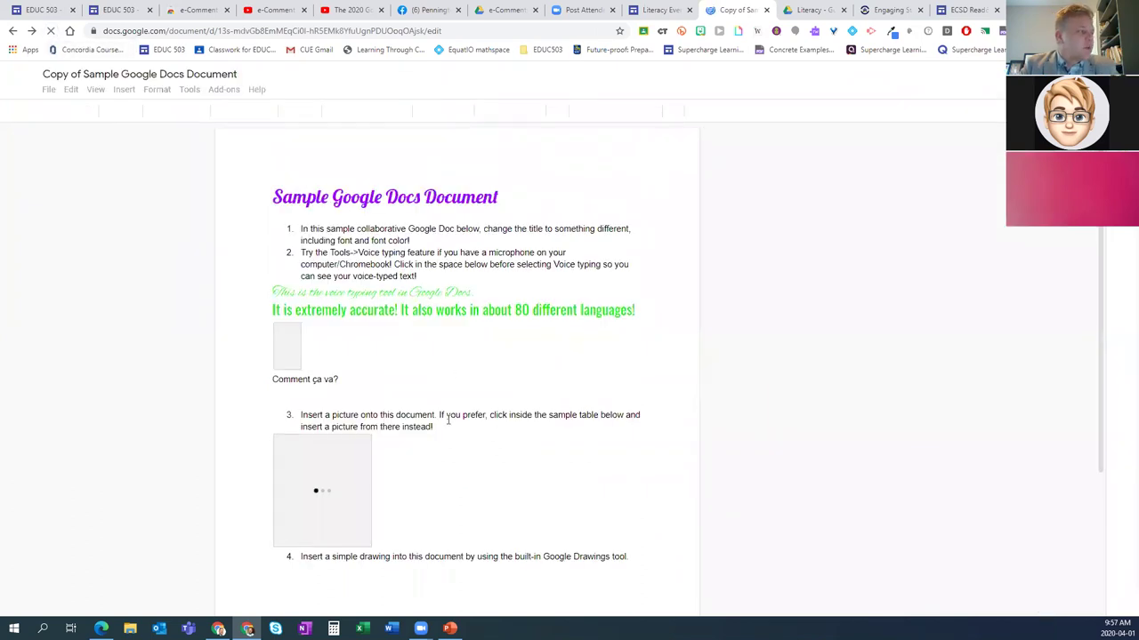
Step: Attach a Revise Sentence Fragment comment to 'If you prefer, click inside' and start a video comment on item 4
scroll(439, 394, down, 5)
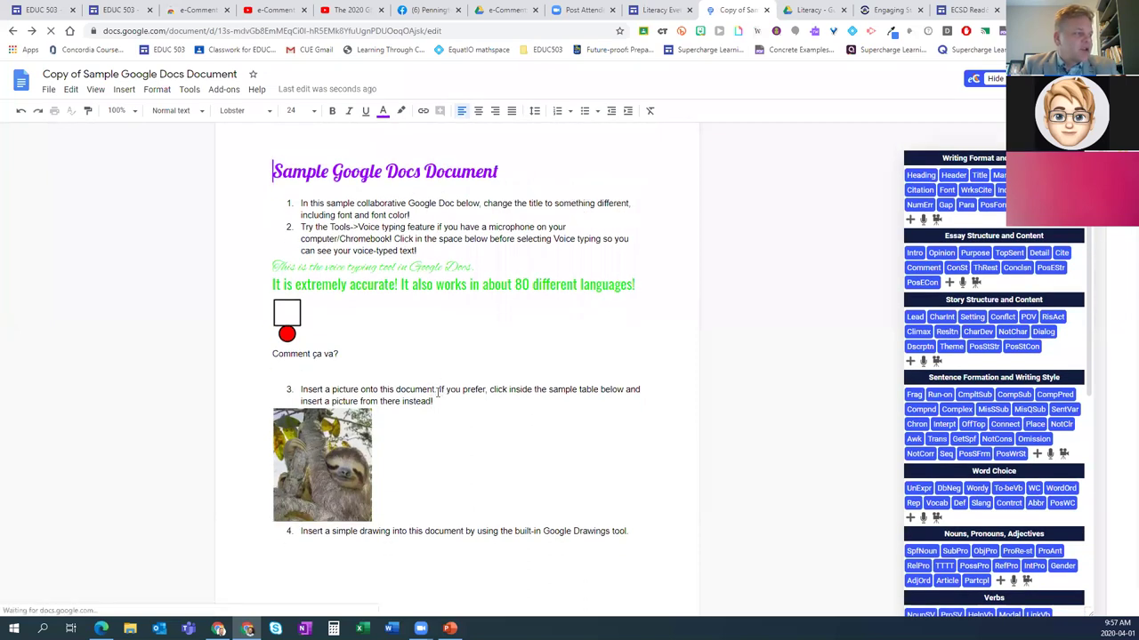
scroll(440, 390, down, 1)
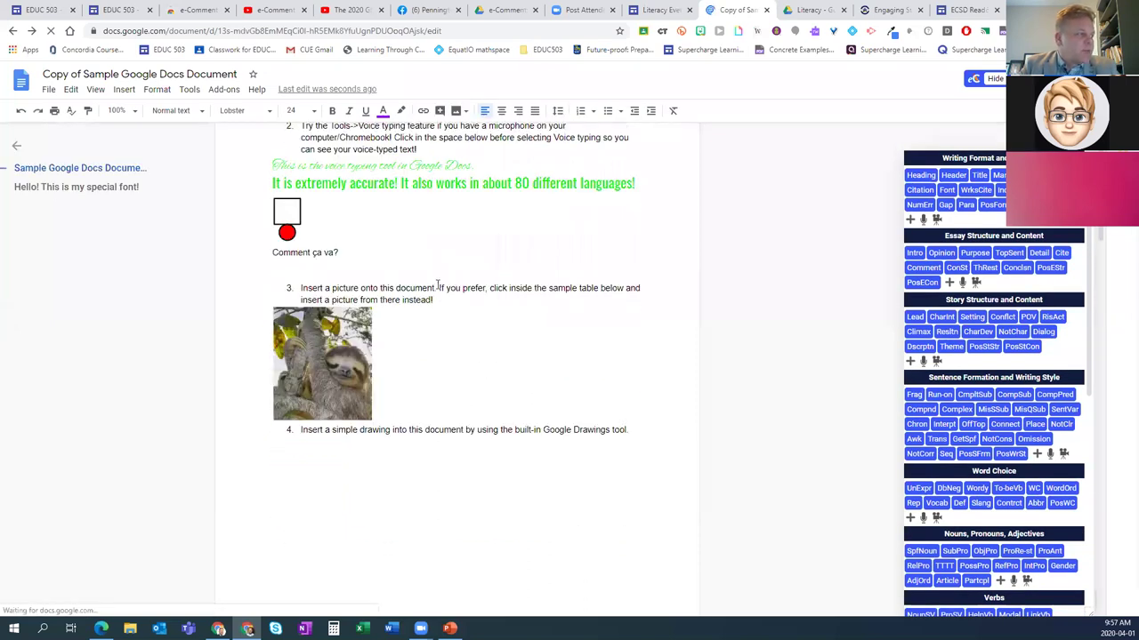
drag(439, 288, 530, 287)
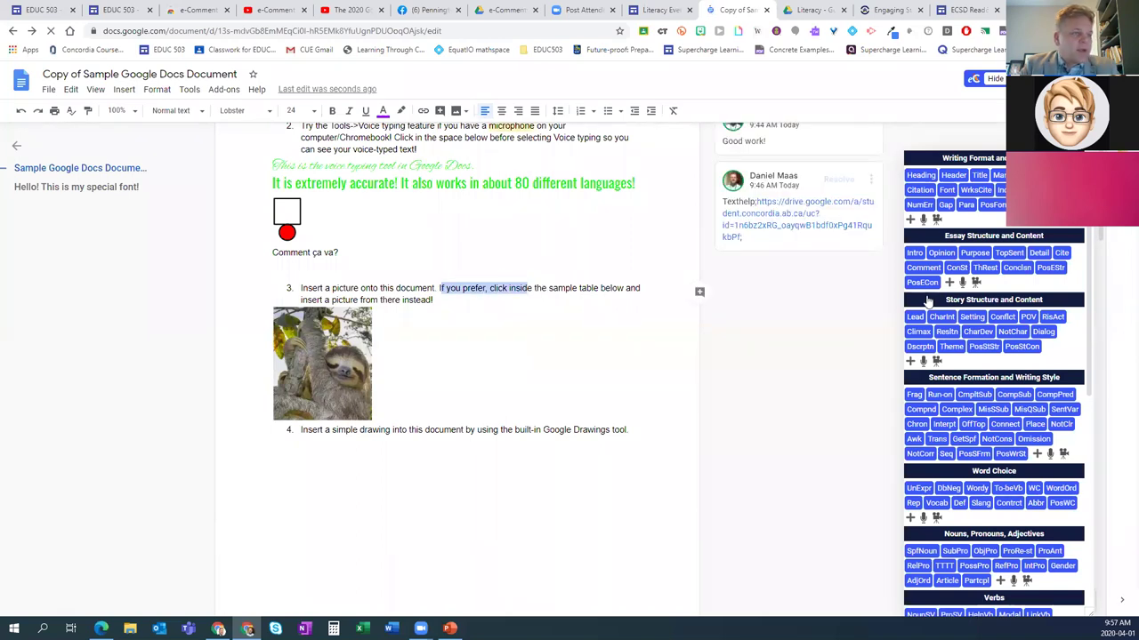
click(915, 397)
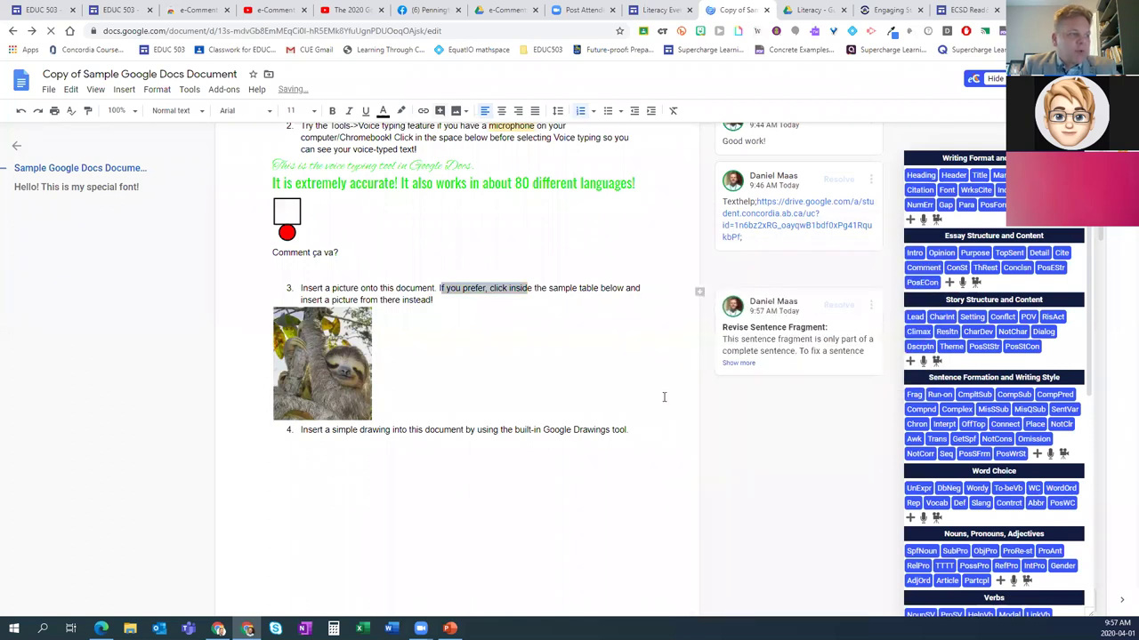
scroll(709, 434, down, 4)
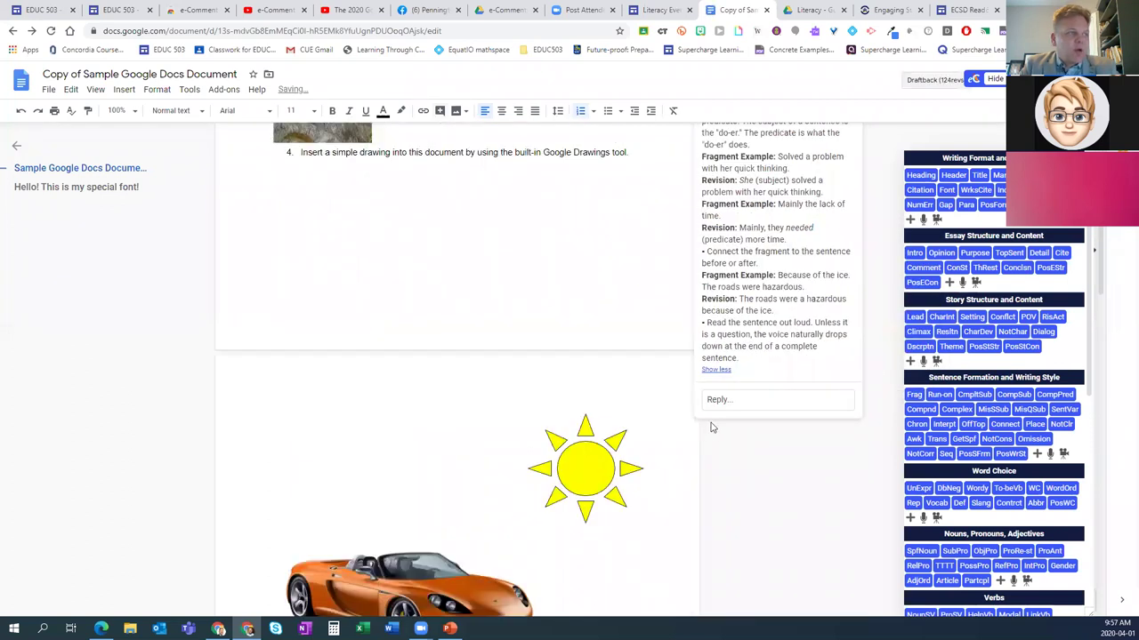
click(761, 284)
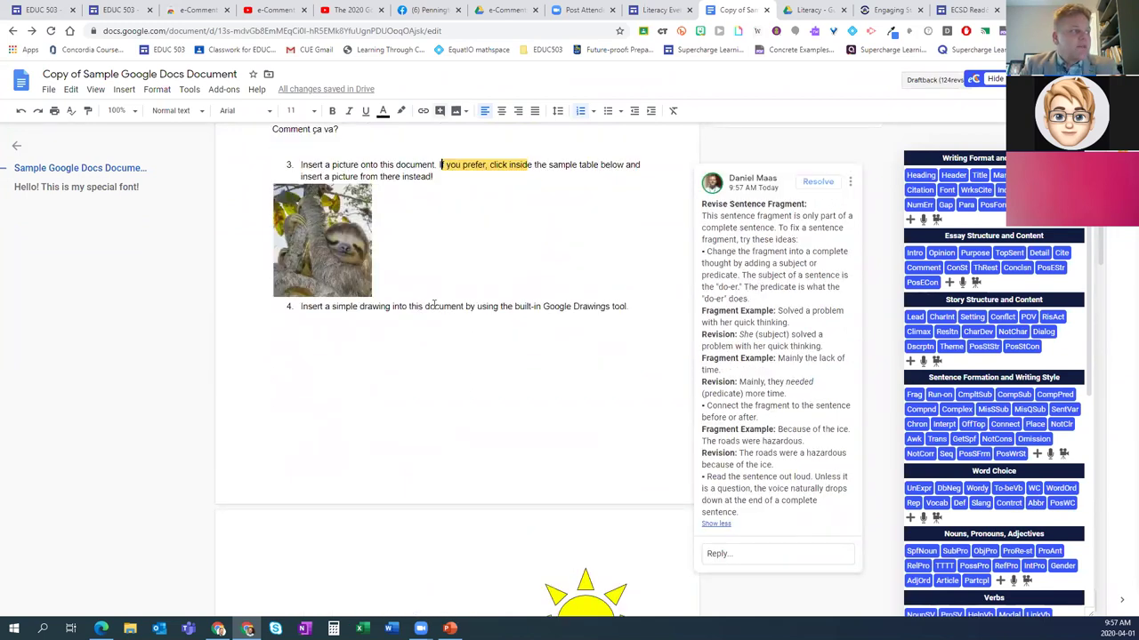
drag(425, 304, 498, 306)
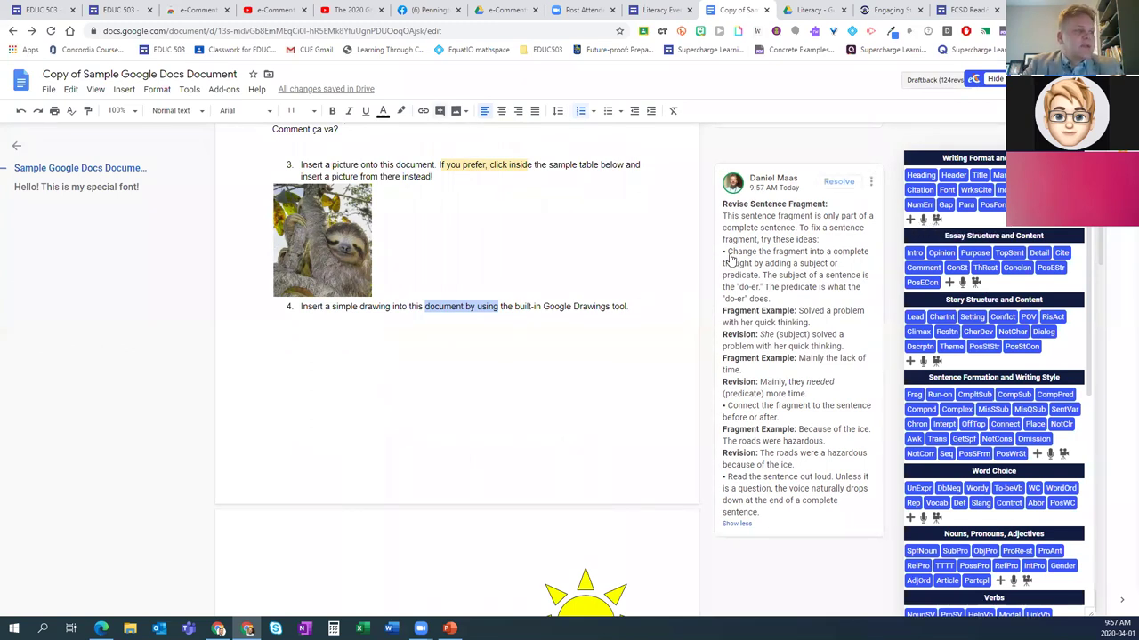
click(936, 220)
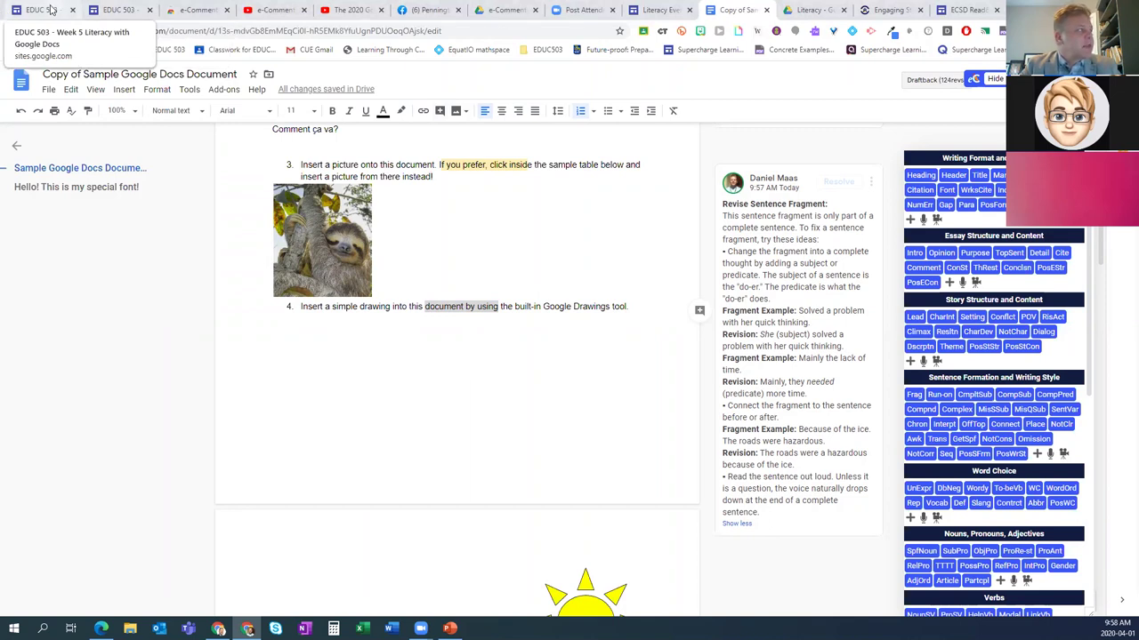
Step: Scroll through the Week 5 course page on the EDUC 503 site
click(52, 9)
scroll(362, 318, down, 5)
scroll(364, 318, down, 10)
scroll(363, 315, down, 8)
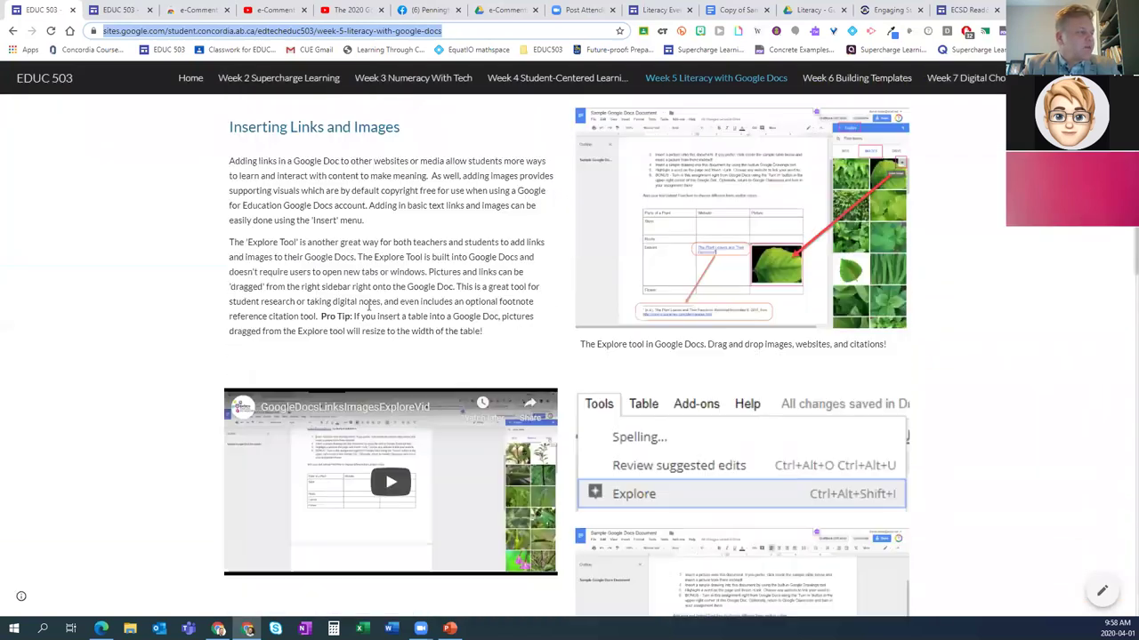
scroll(369, 305, down, 3)
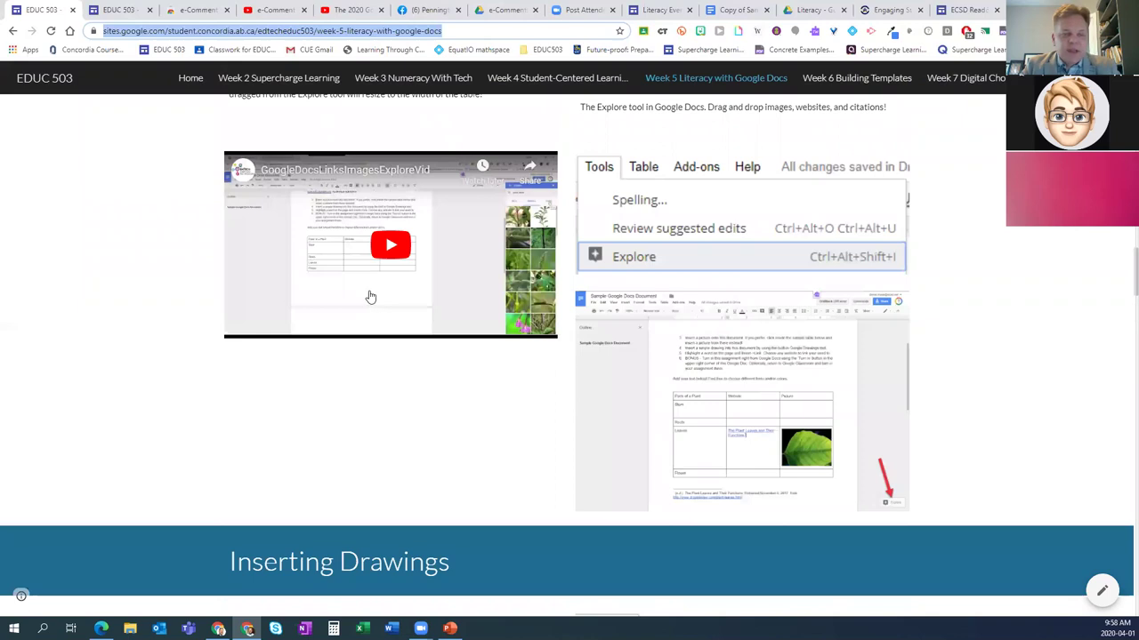
scroll(371, 296, down, 7)
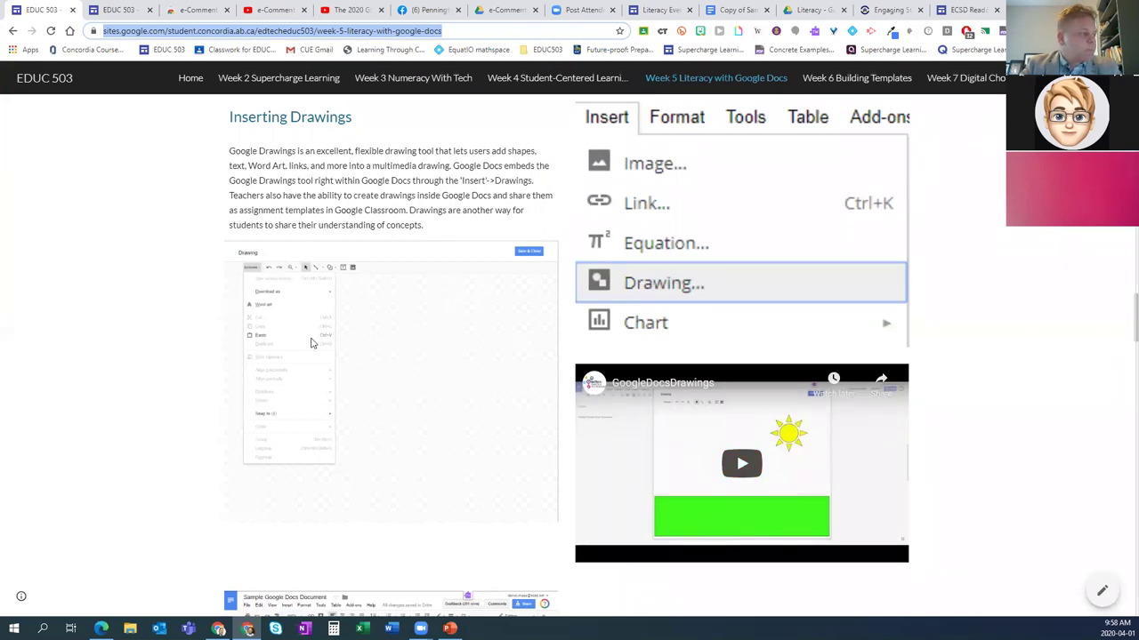
scroll(313, 338, down, 10)
scroll(313, 338, down, 4)
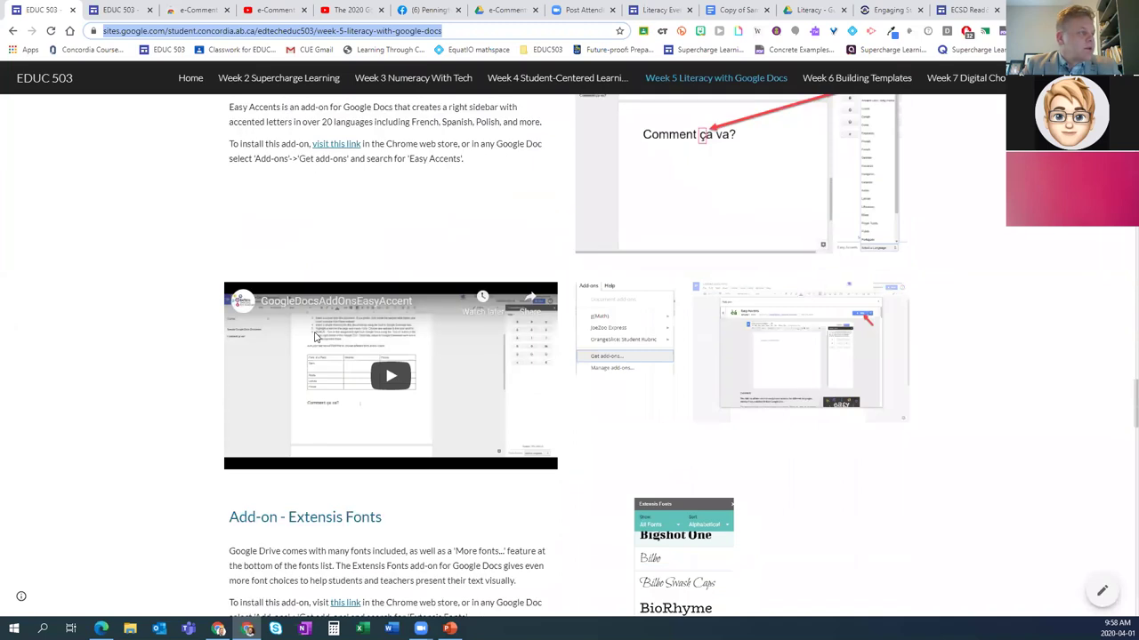
scroll(324, 347, down, 9)
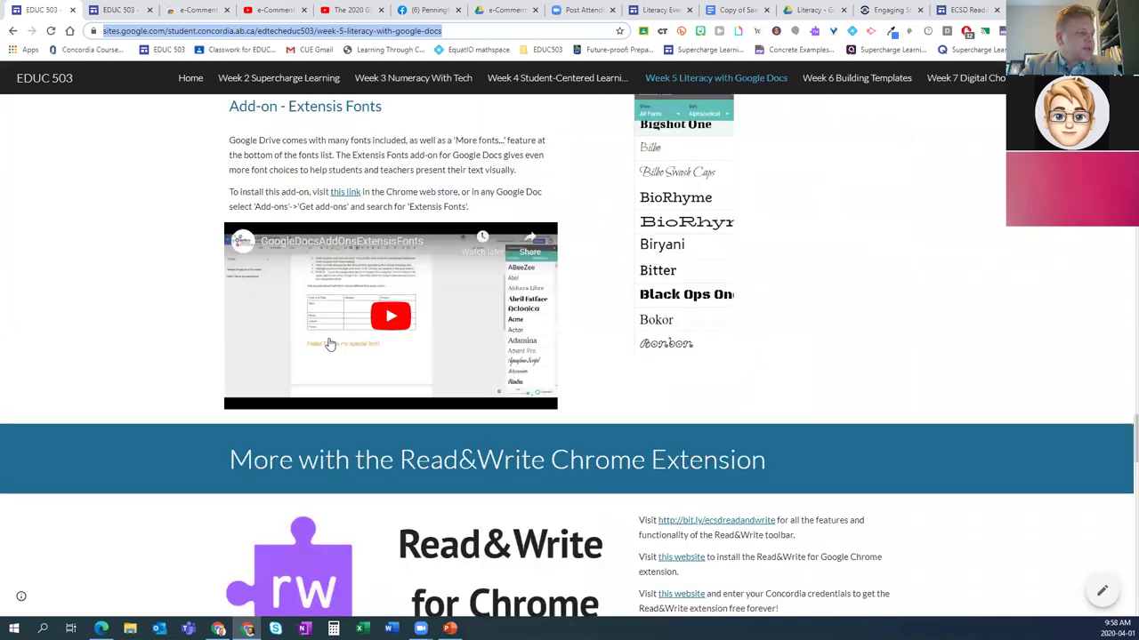
scroll(380, 223, up, 1)
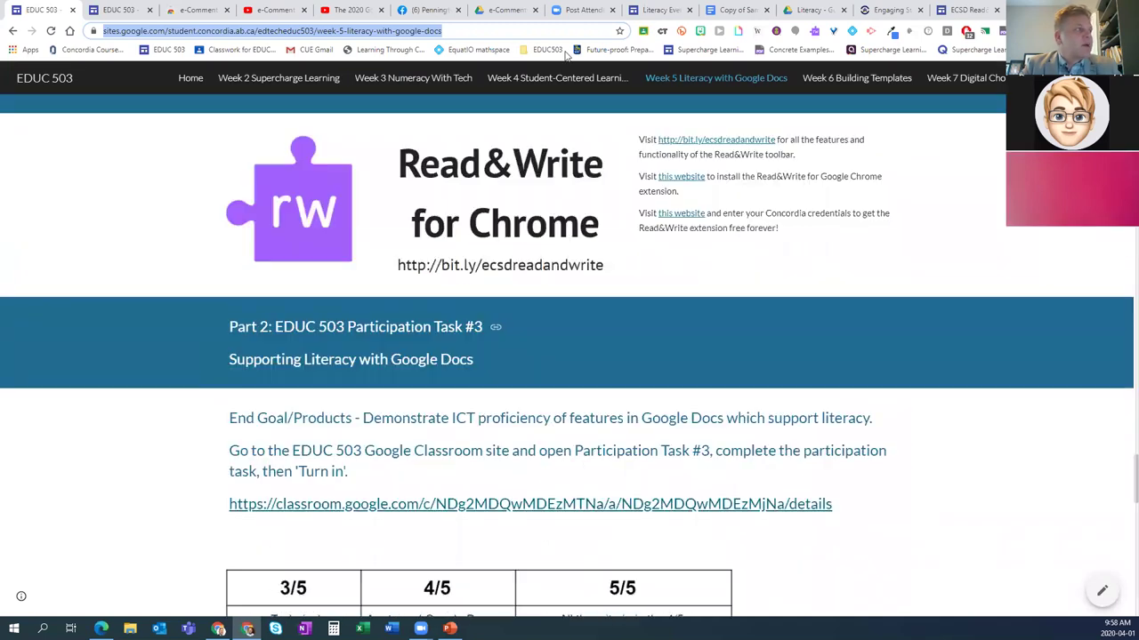
Step: Scroll the Week 8 Giving Feedback page to the Screencastify section, then return to the sample document
click(120, 10)
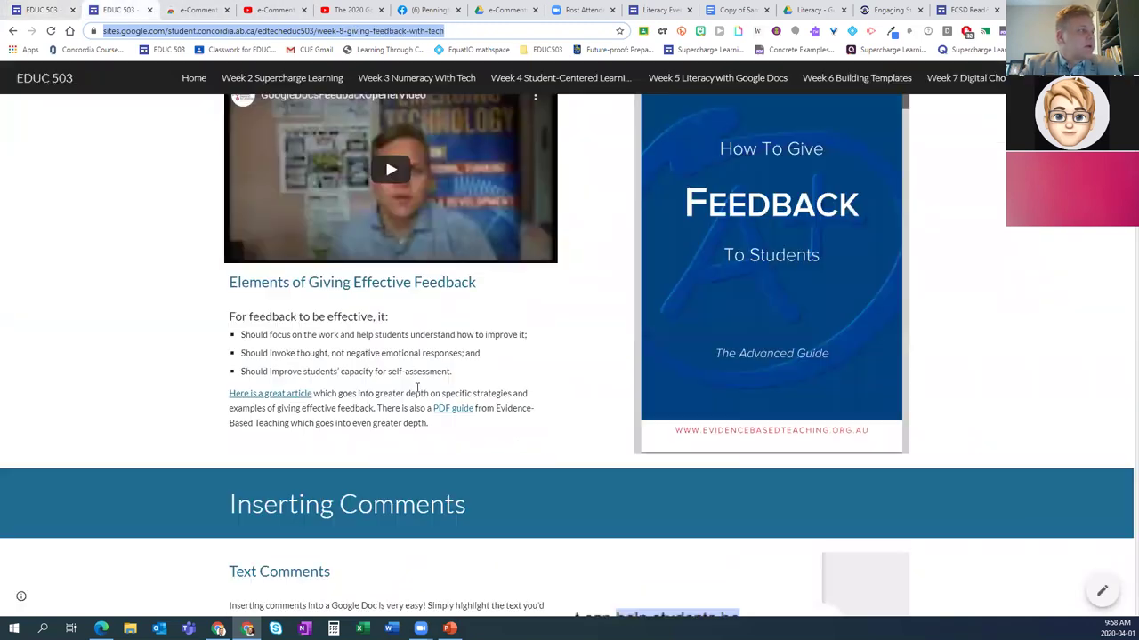
scroll(427, 371, up, 6)
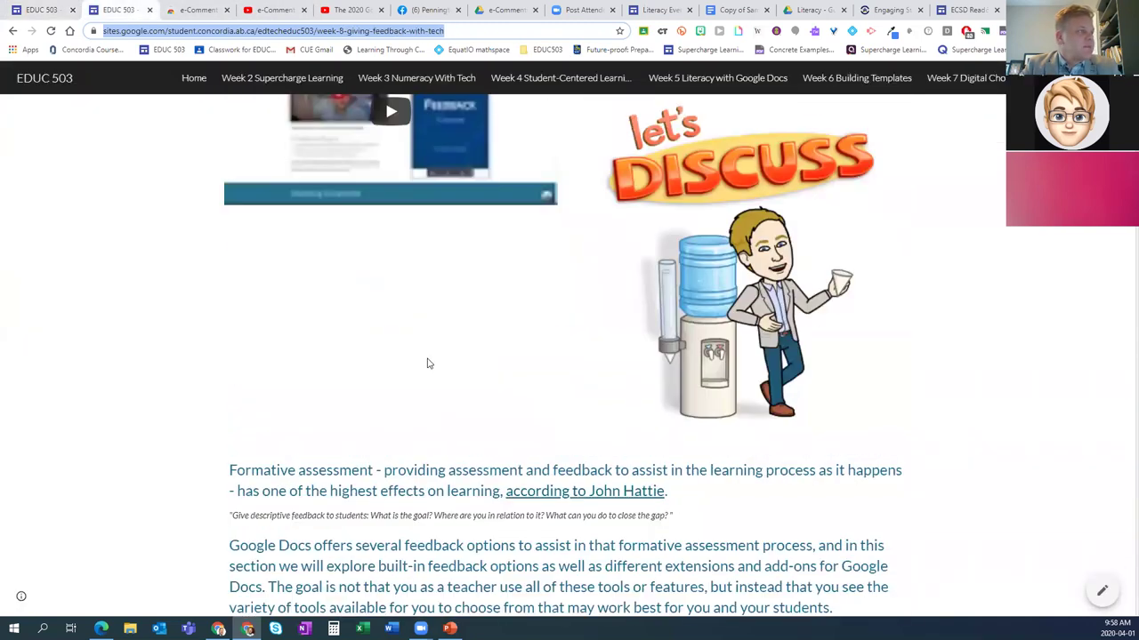
scroll(426, 361, down, 6)
scroll(428, 359, down, 5)
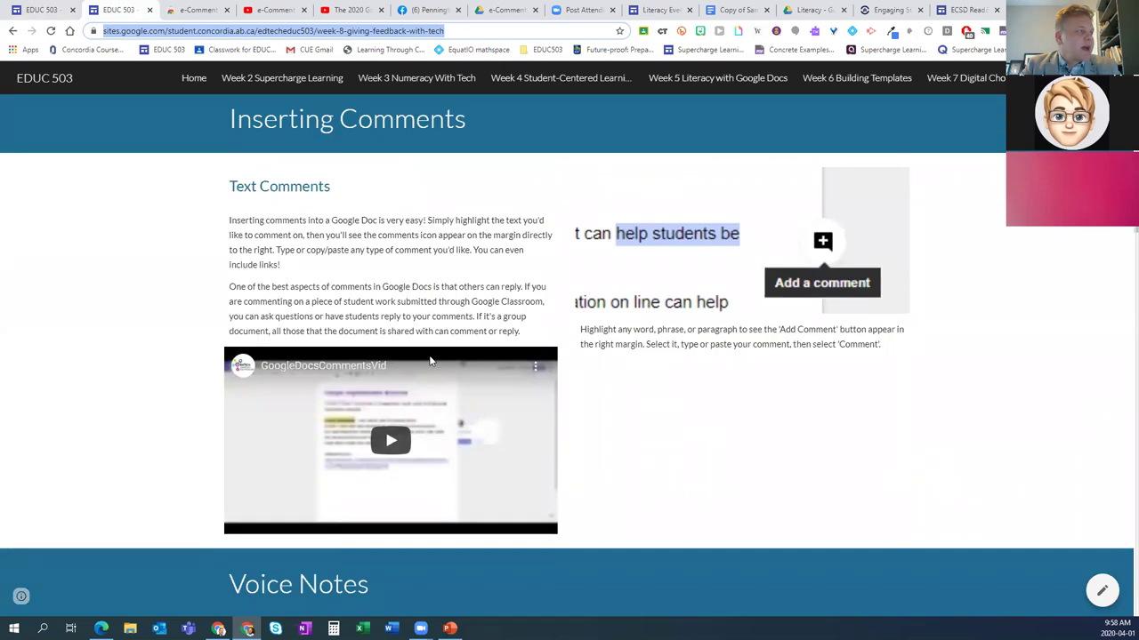
scroll(465, 284, down, 1)
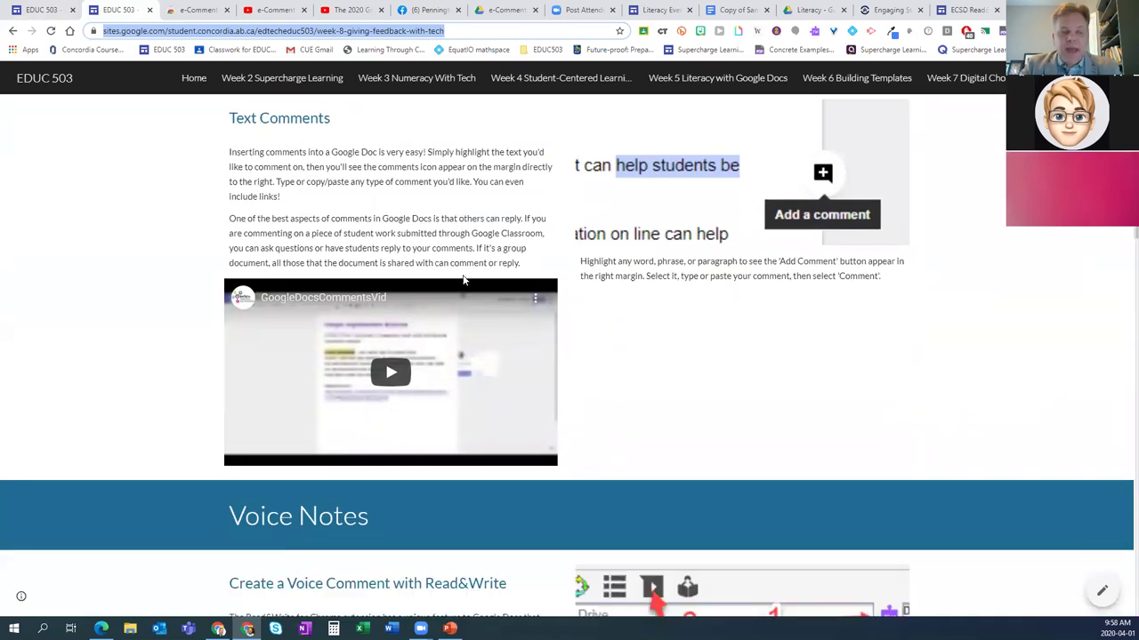
scroll(462, 280, down, 5)
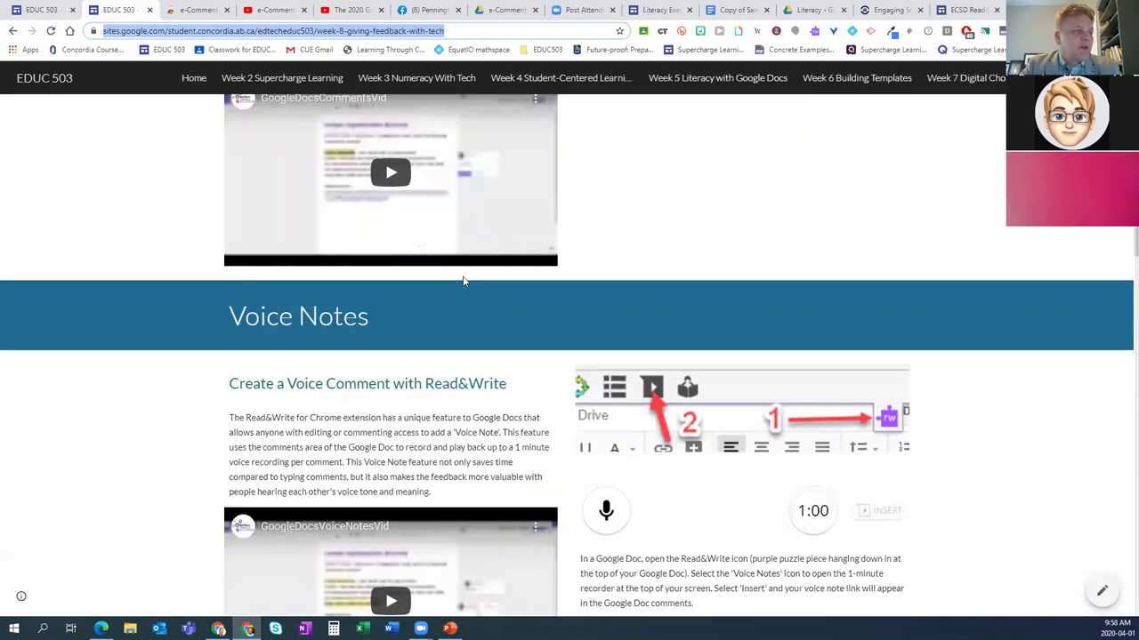
scroll(445, 267, down, 3)
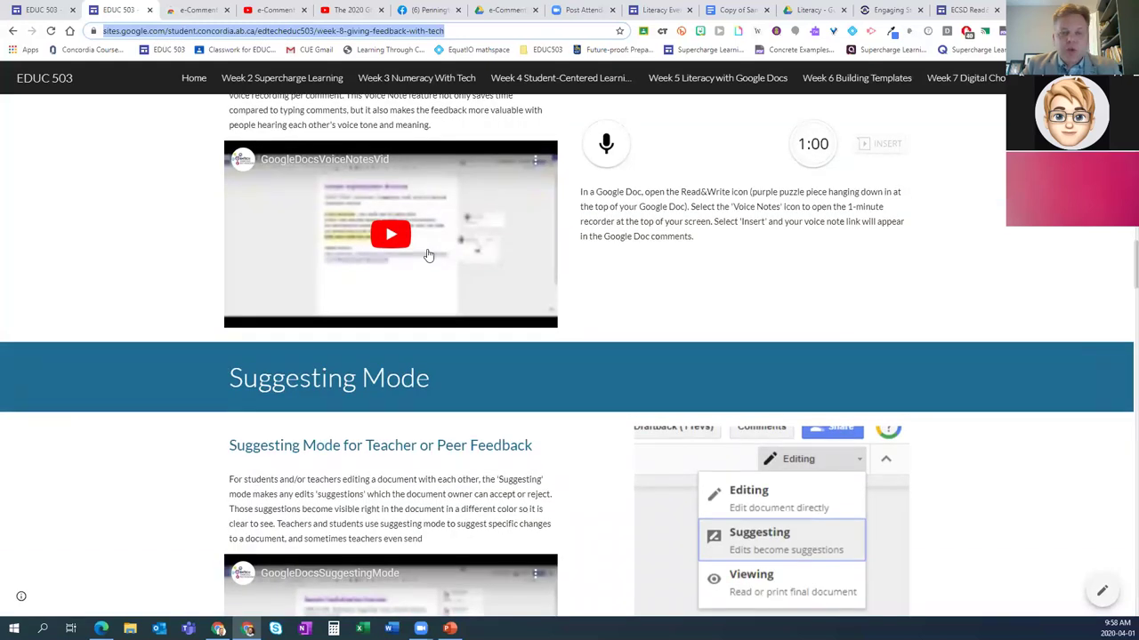
scroll(428, 261, down, 1)
scroll(428, 261, down, 2)
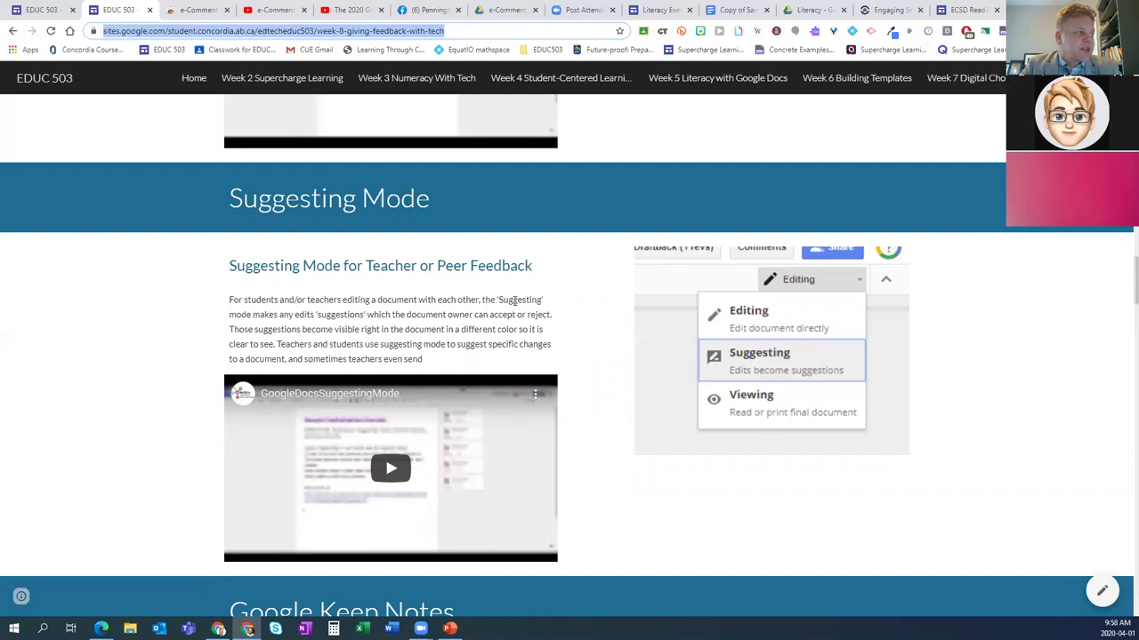
scroll(513, 299, down, 3)
scroll(513, 299, down, 3)
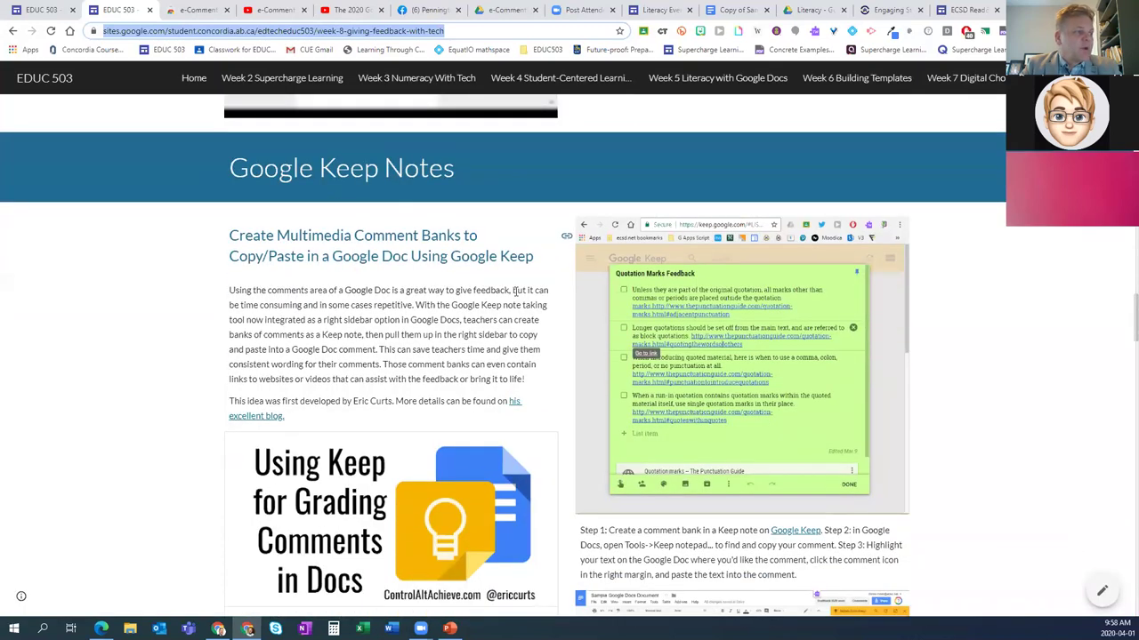
scroll(421, 253, down, 1)
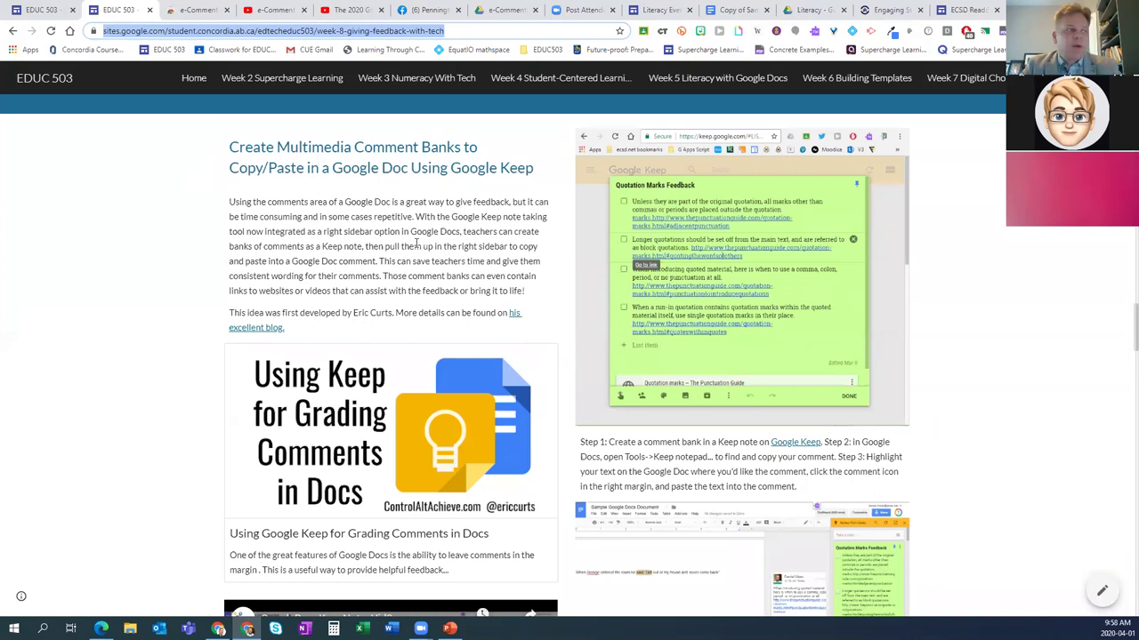
scroll(453, 243, down, 5)
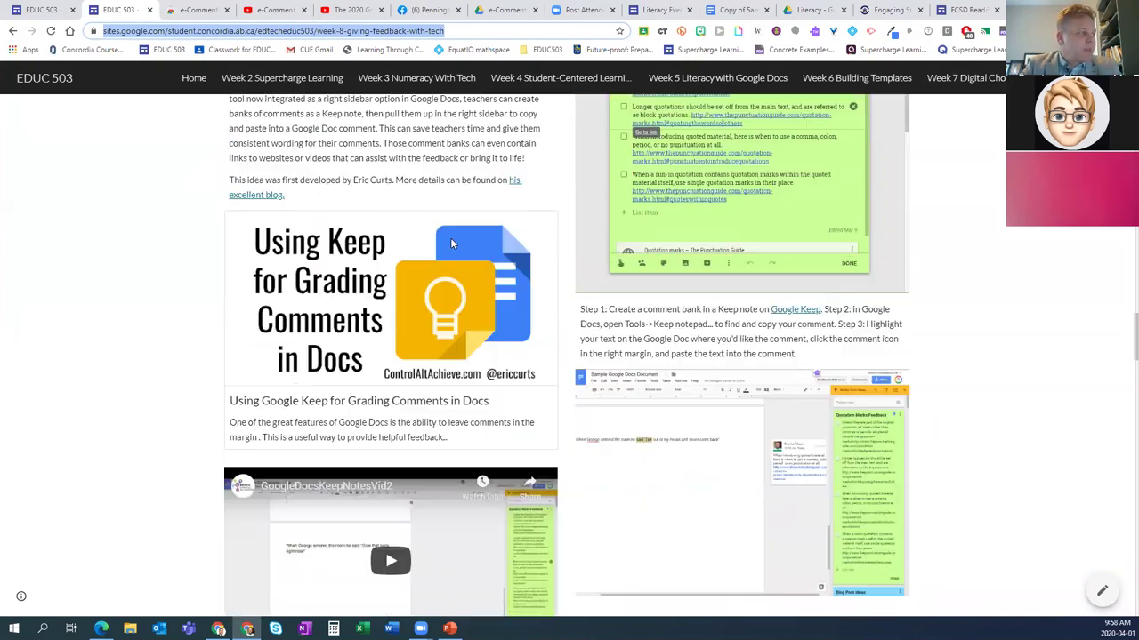
scroll(453, 243, down, 4)
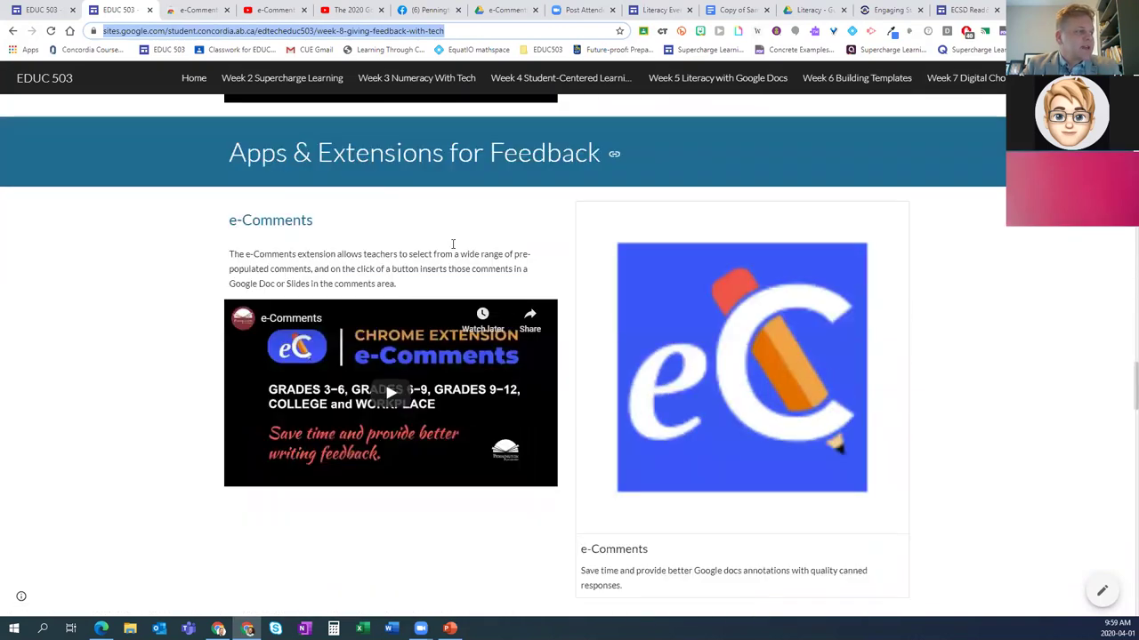
scroll(456, 245, down, 5)
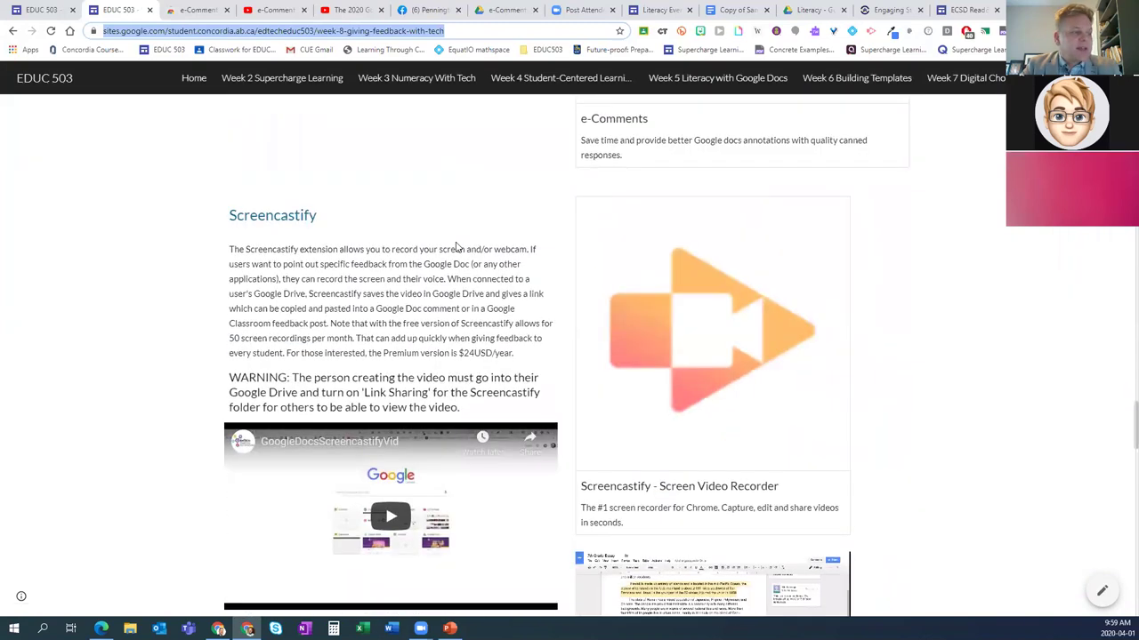
scroll(455, 245, down, 3)
click(735, 9)
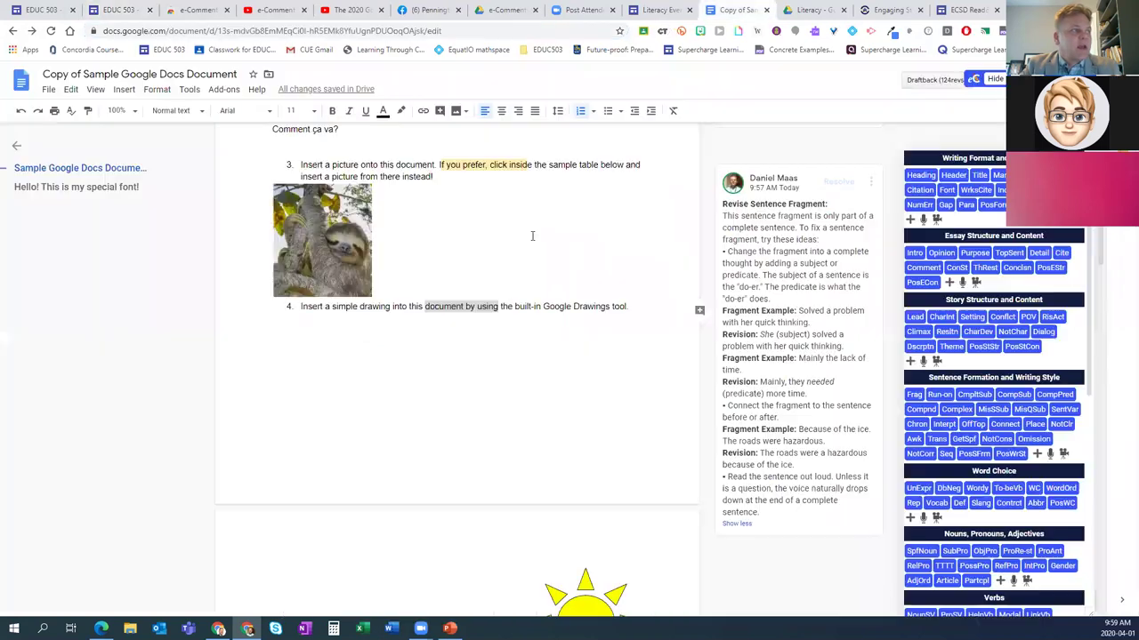
Step: Make a short Screencastify desktop recording while scrolling the document, then hide the e-Comments panel
scroll(502, 274, up, 2)
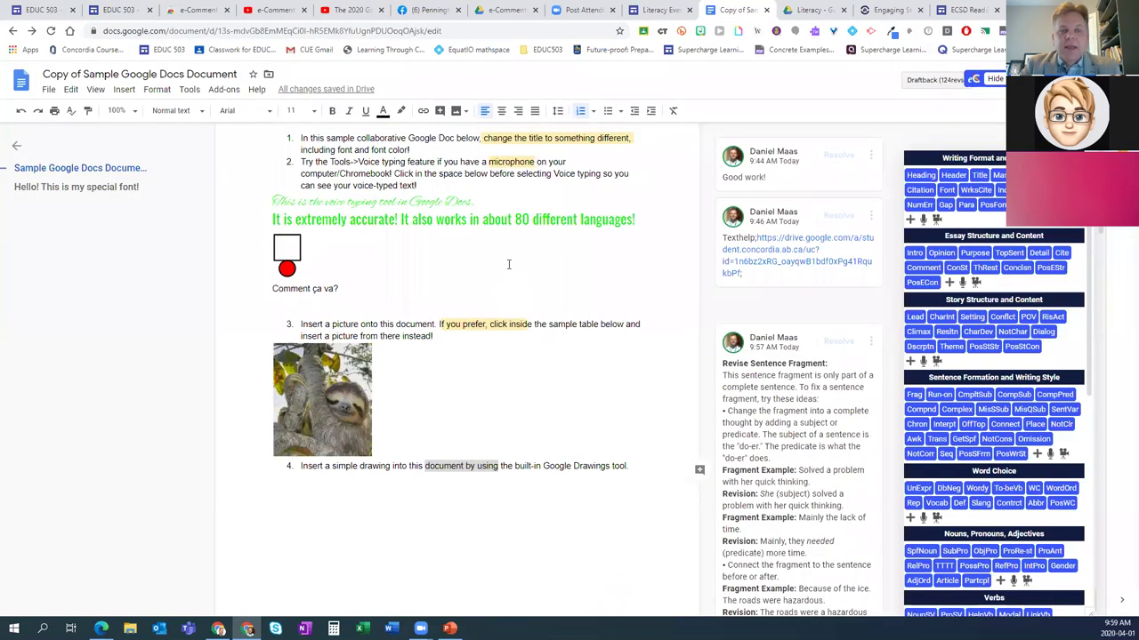
click(872, 35)
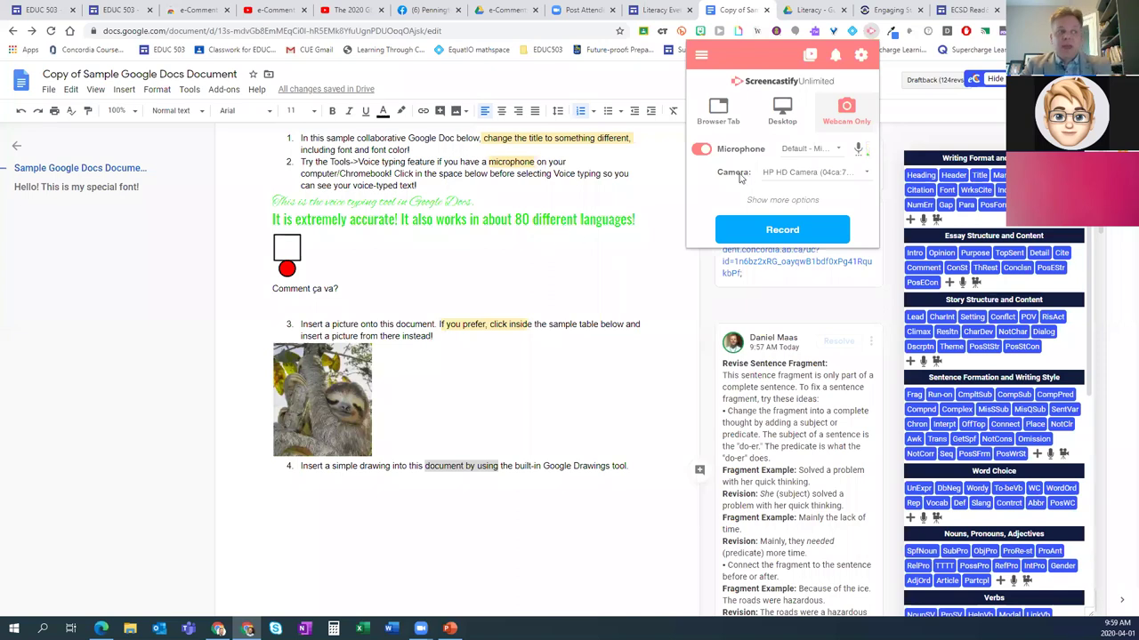
click(782, 111)
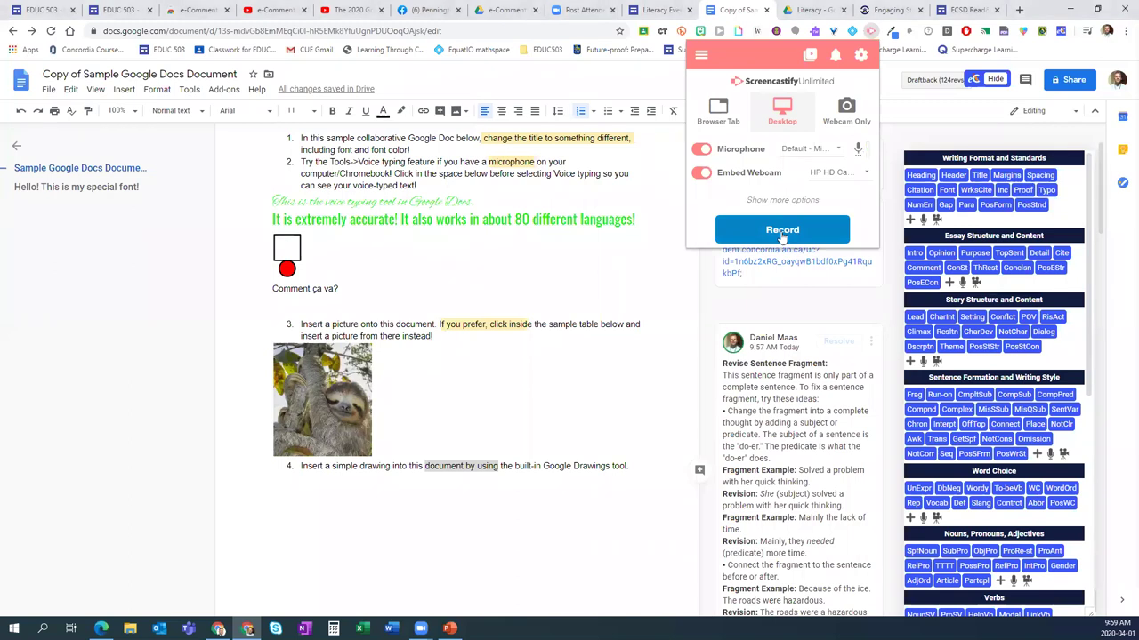
click(781, 230)
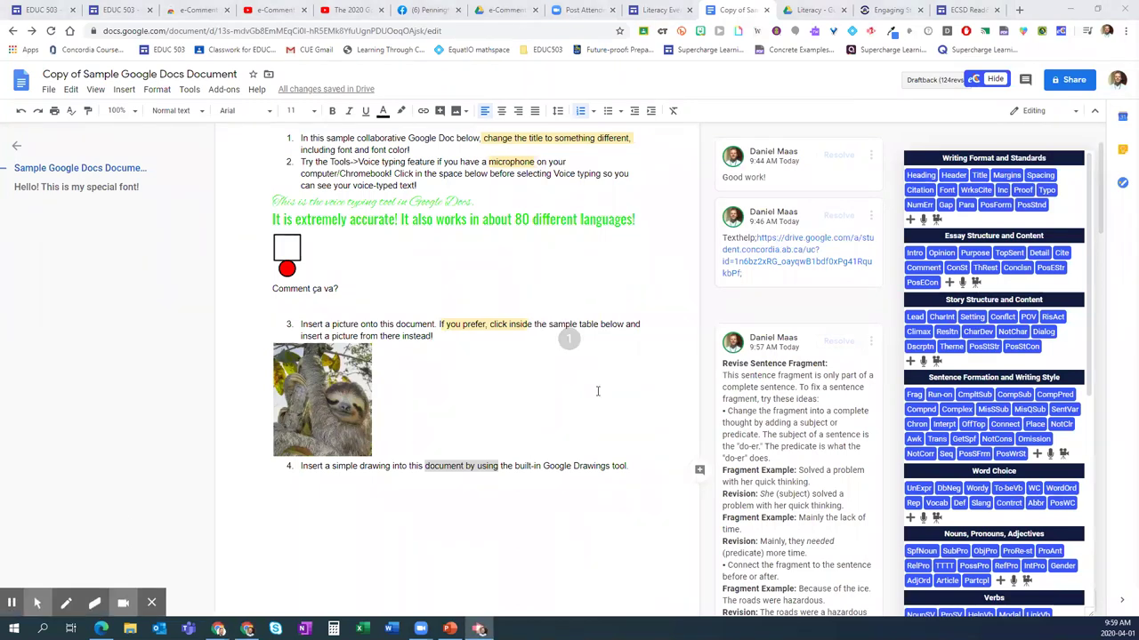
scroll(561, 260, down, 1)
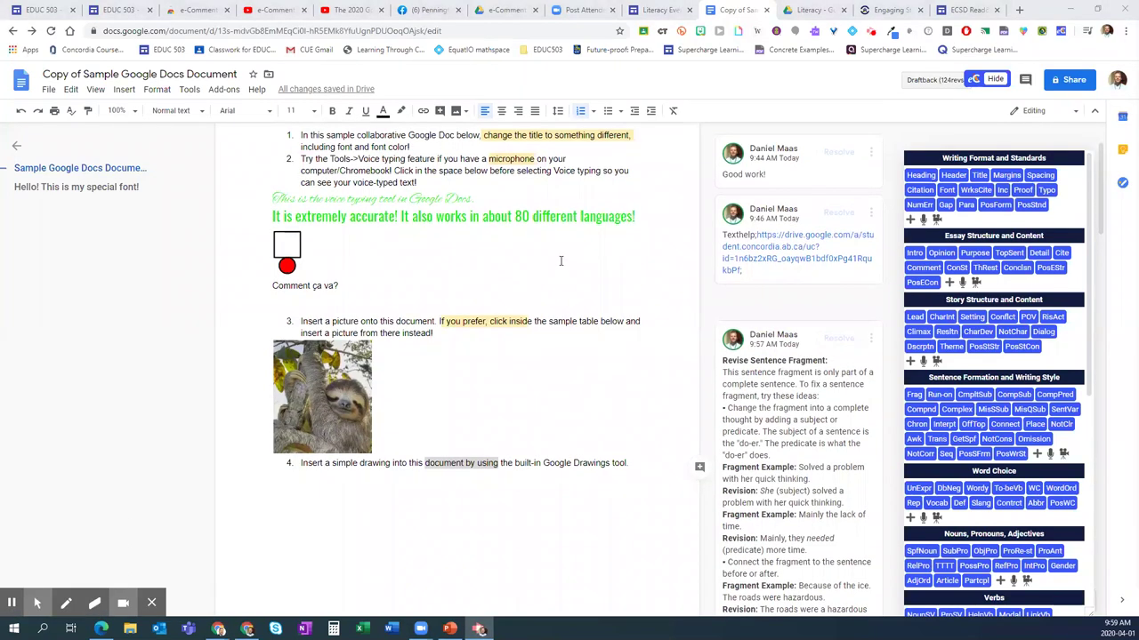
scroll(560, 260, up, 1)
scroll(560, 261, down, 3)
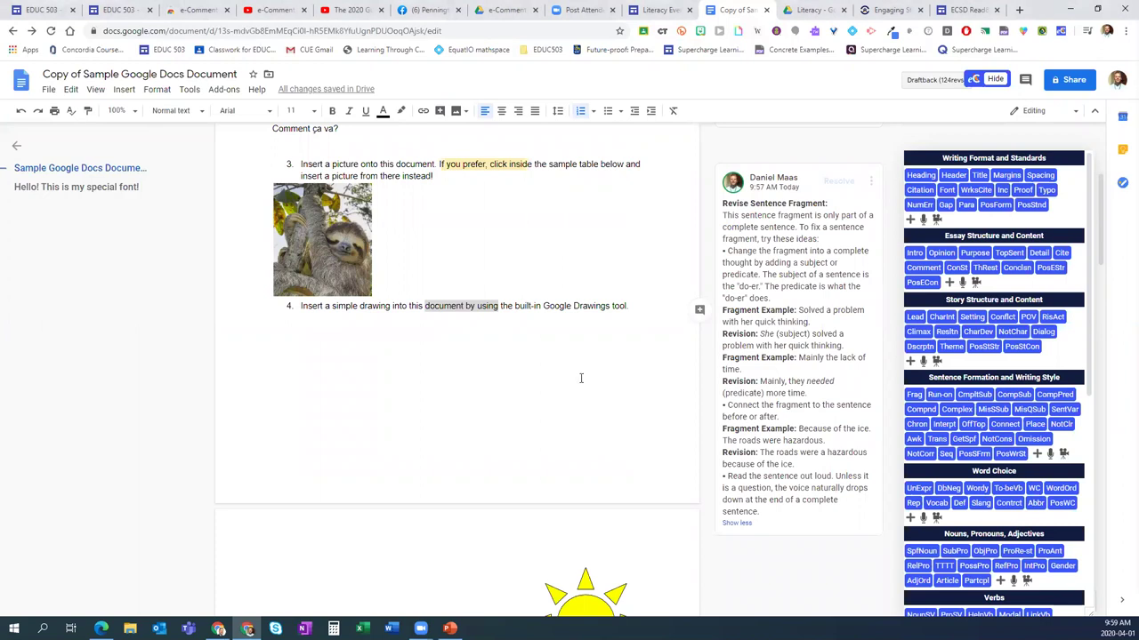
click(994, 79)
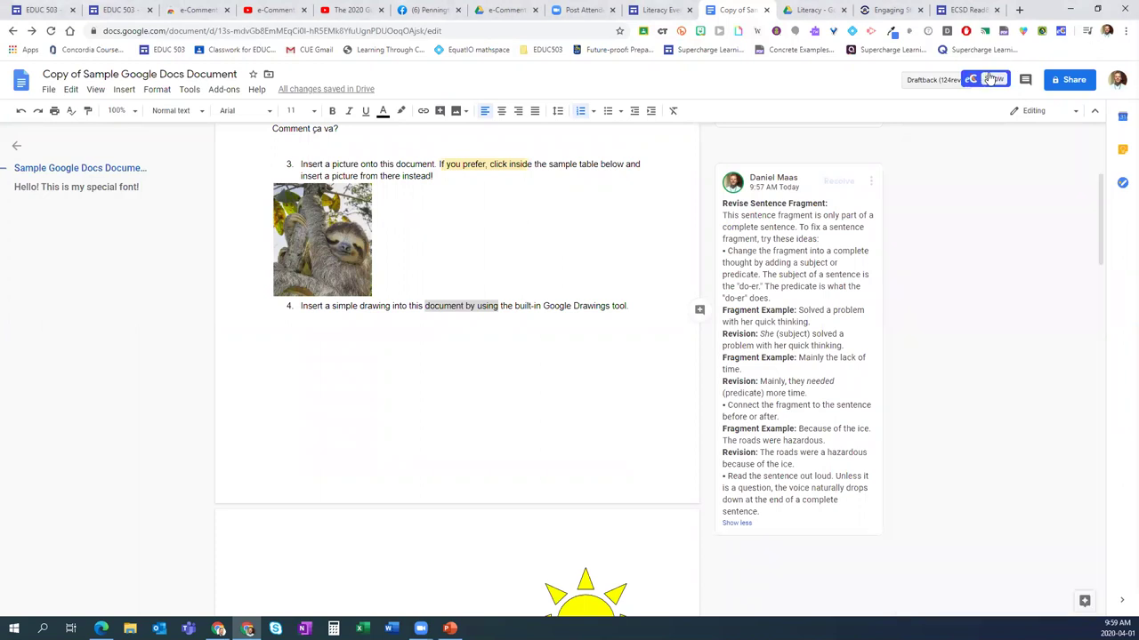
Step: Copy the 4-second recording's shareable Drive link and go back to the sample document
click(1060, 31)
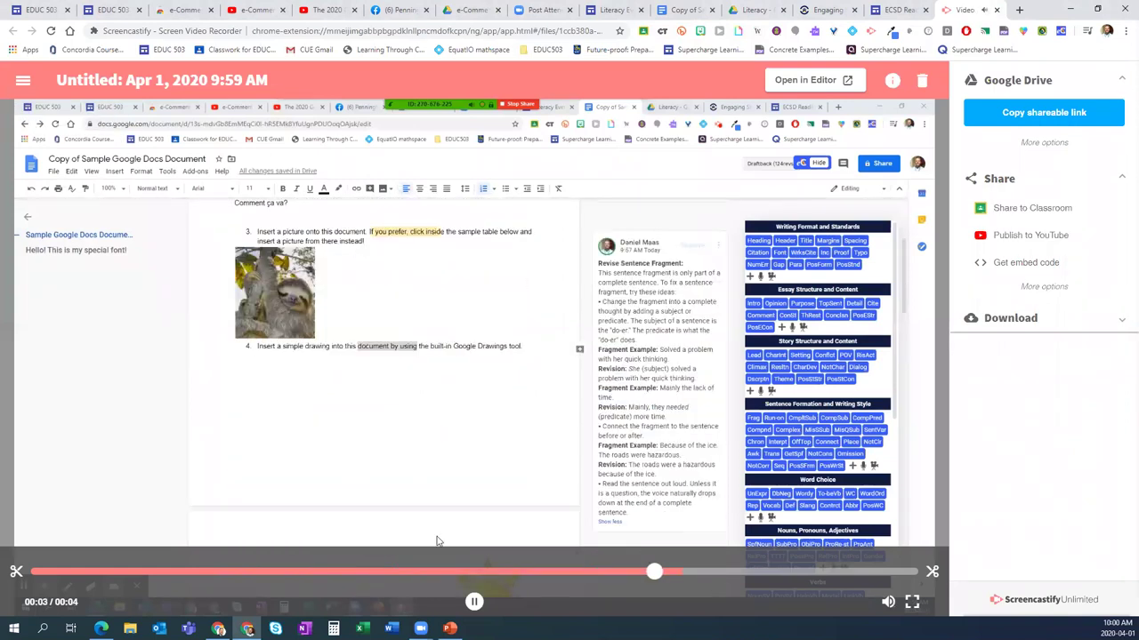
click(1045, 114)
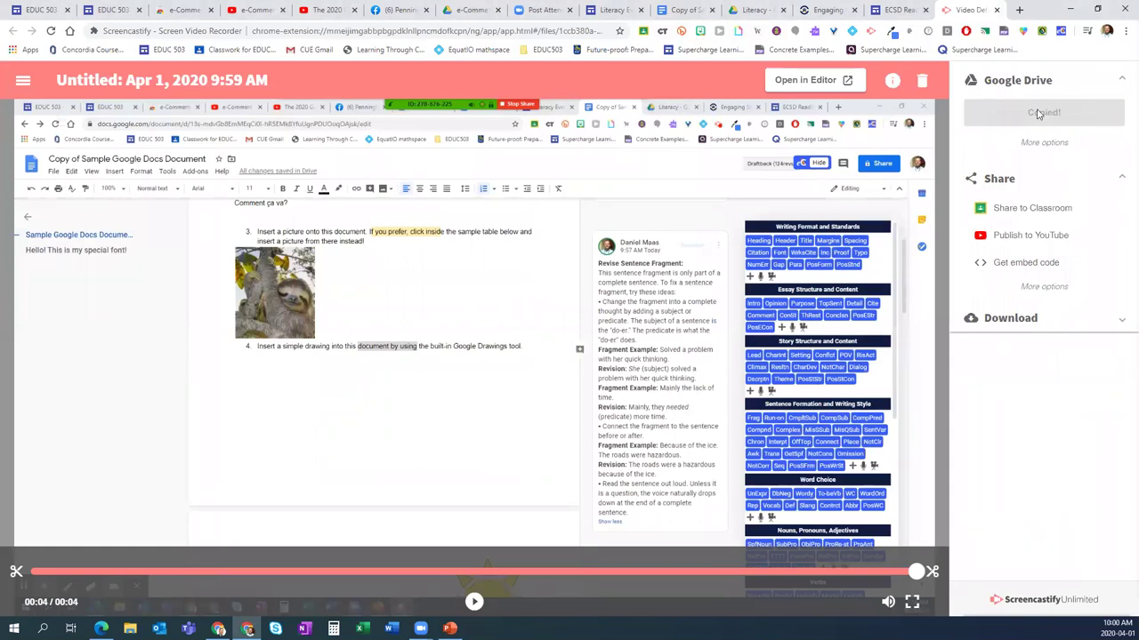
click(686, 9)
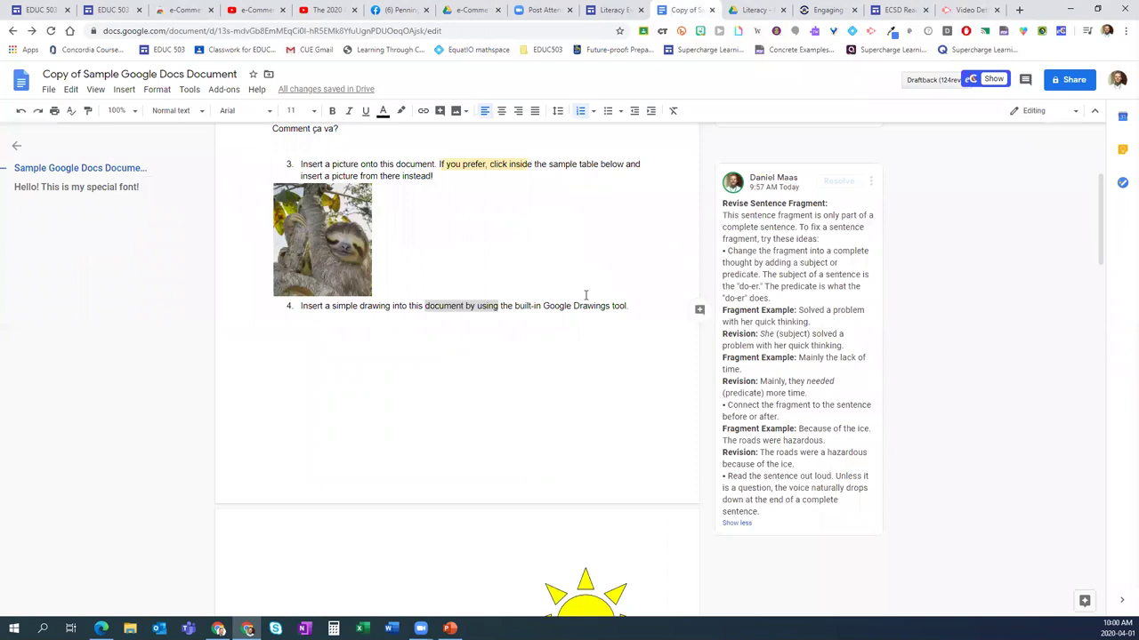
Step: Comment 'Click here for video feedback' plus the pasted Drive link on the title's 'Docs Document'
scroll(585, 295, up, 2)
scroll(551, 275, up, 1)
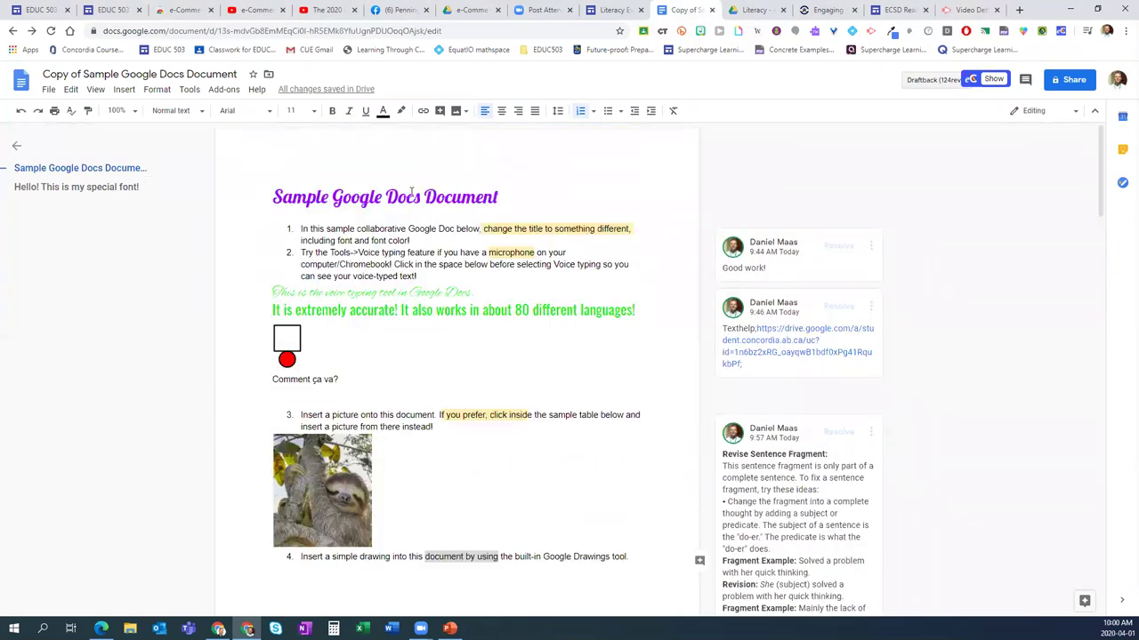
drag(385, 197, 511, 198)
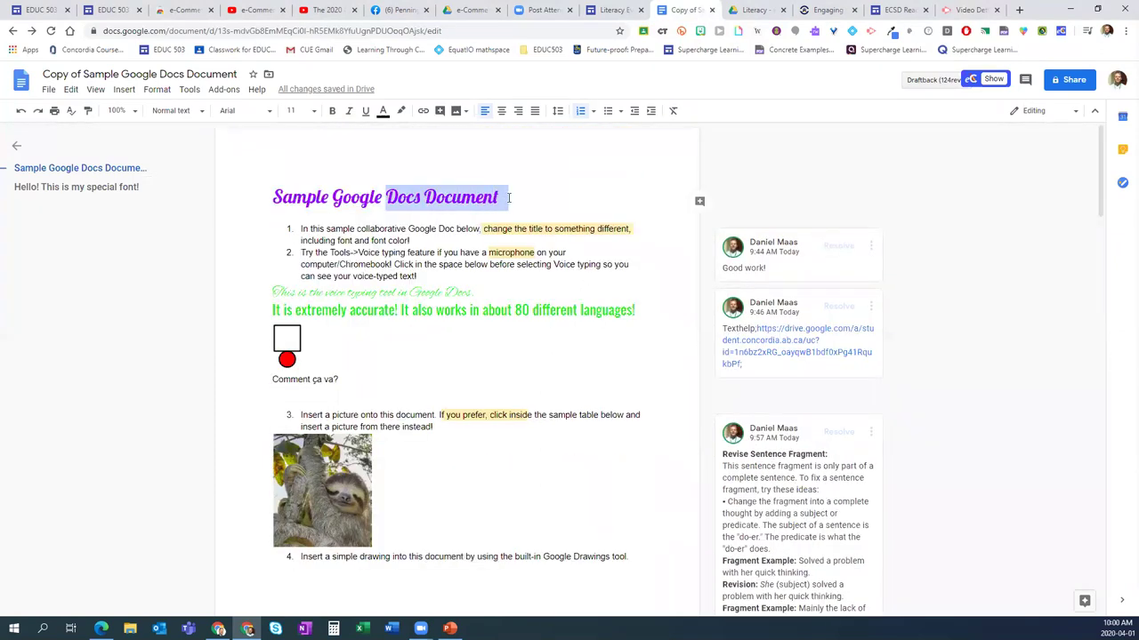
click(699, 203)
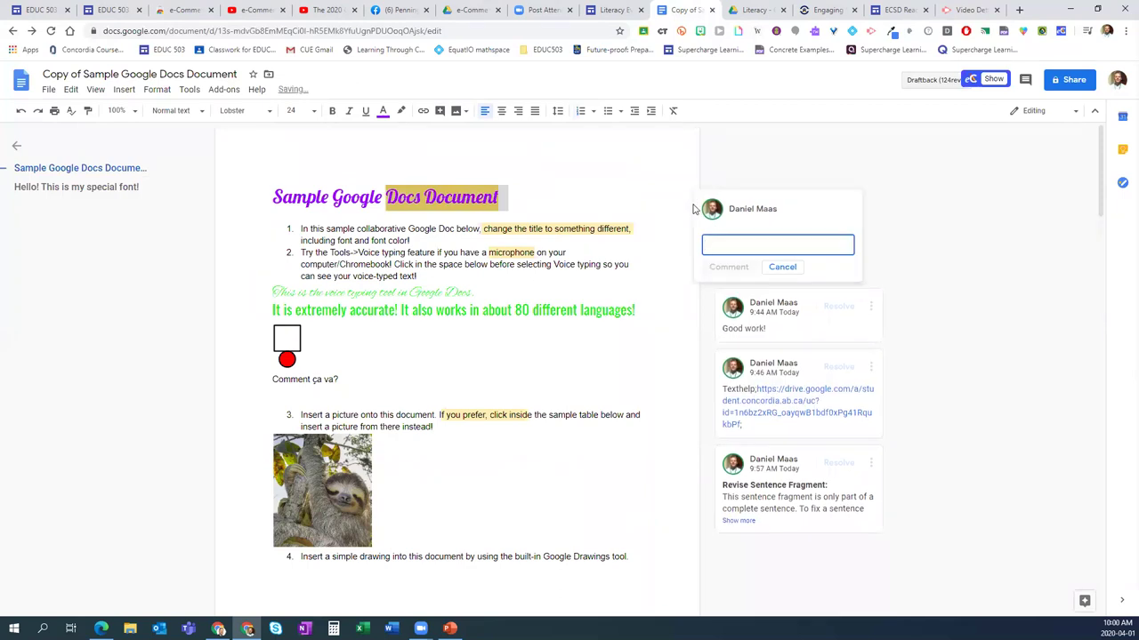
text(Click here fo)
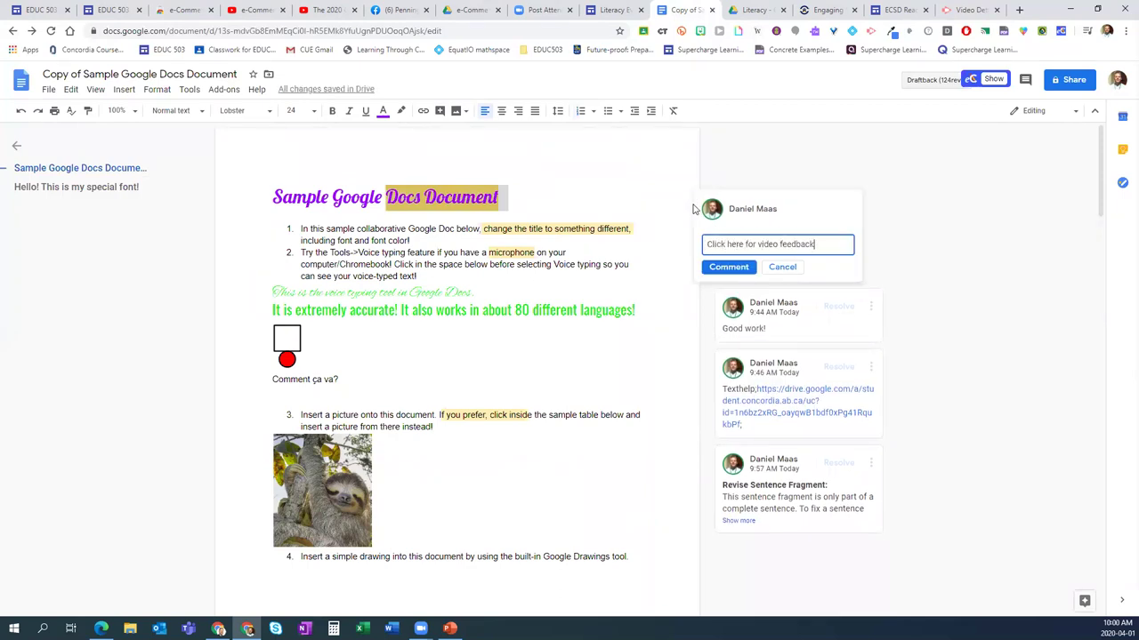
text(r video feedback)
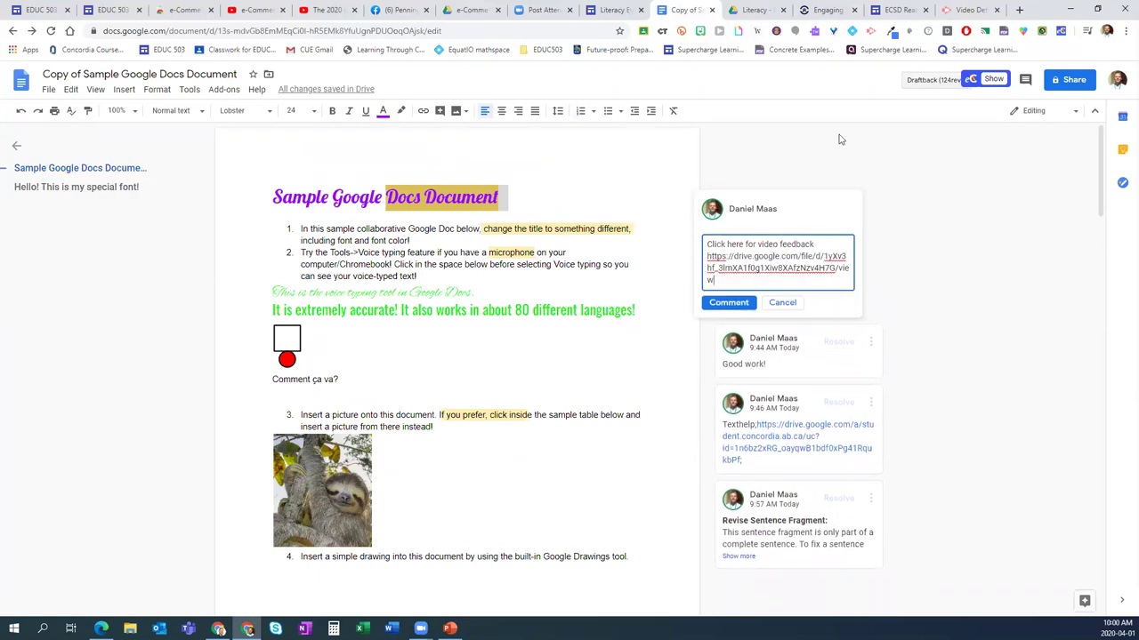
key(ctrl+Return)
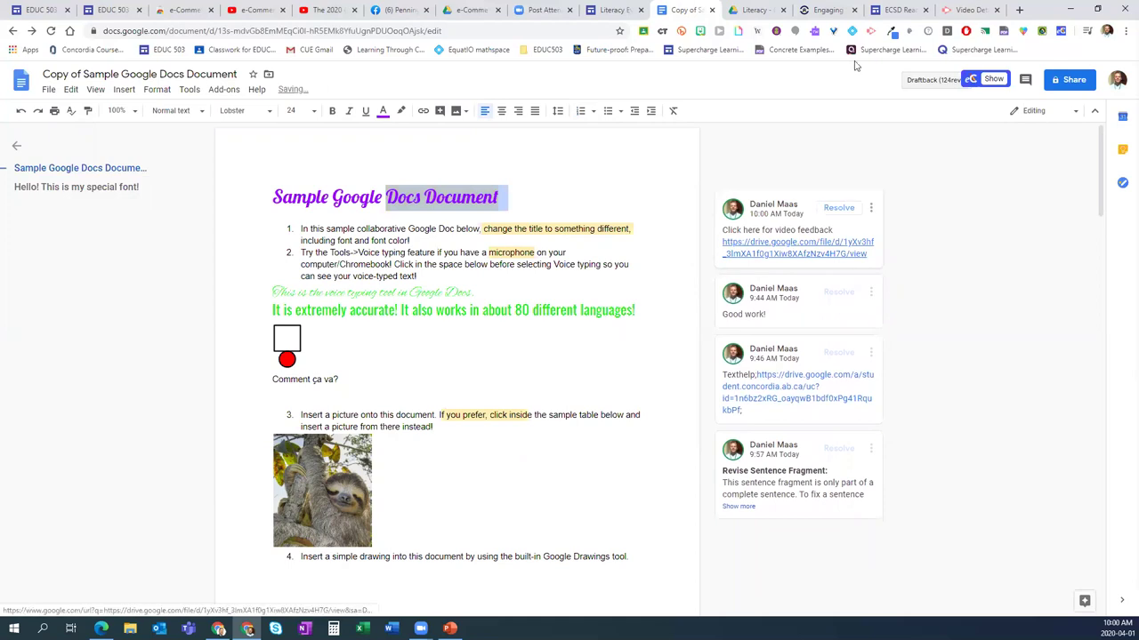
Step: Check the recording's page, then open the video link from the new comment
click(966, 11)
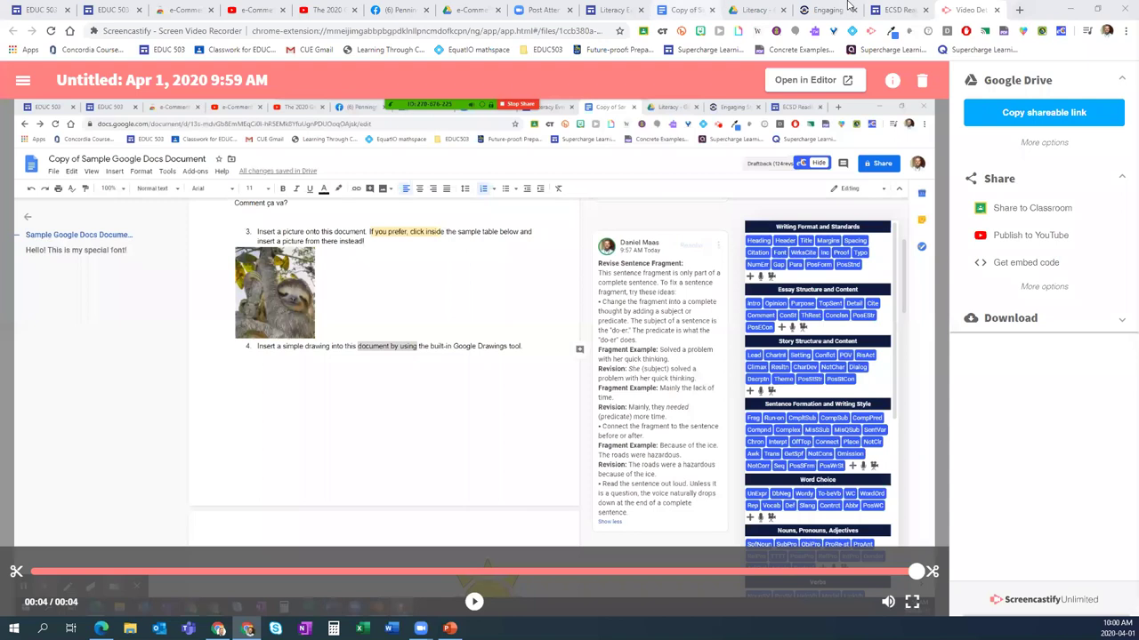
click(687, 9)
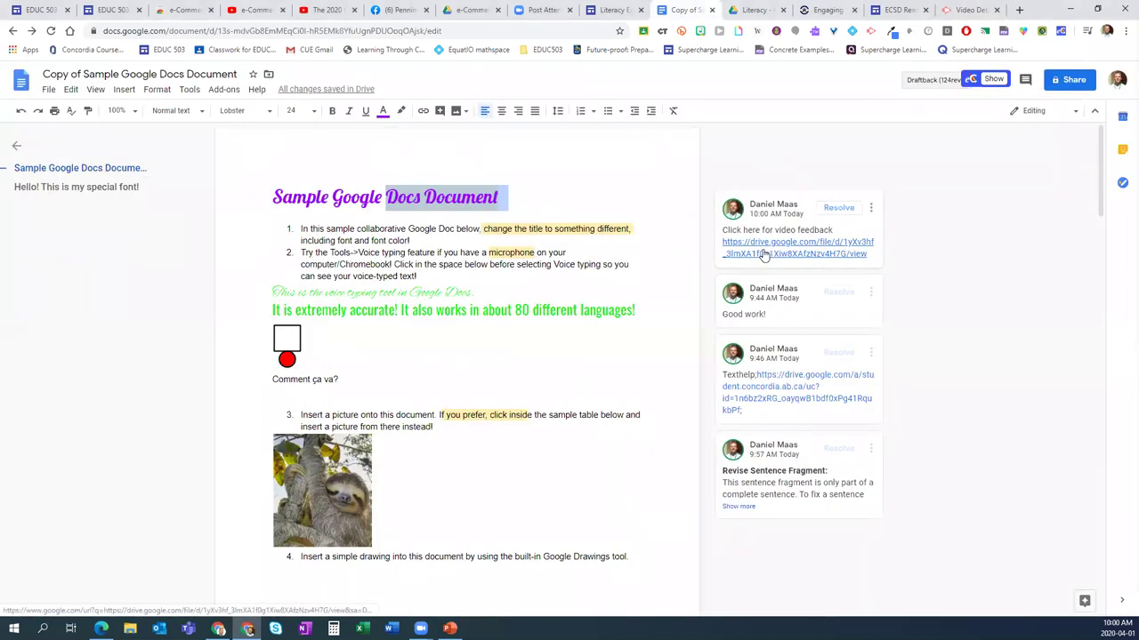
click(756, 254)
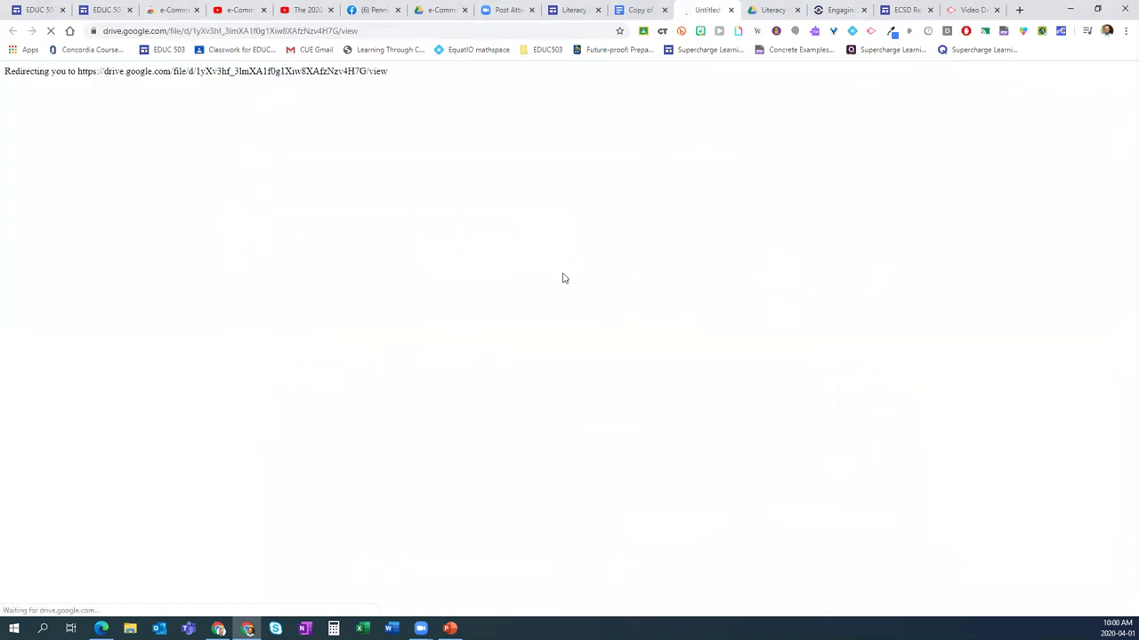